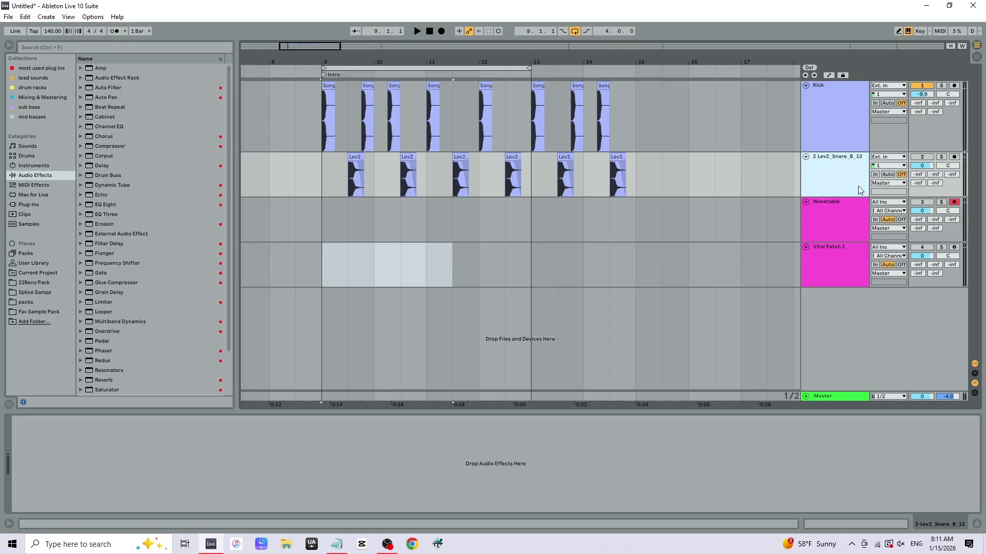
Activate the snare and Wavetable tracks and insert an empty four-bar MIDI clip on Wavetable from bar 9 to bar 13
click(919, 167)
click(923, 206)
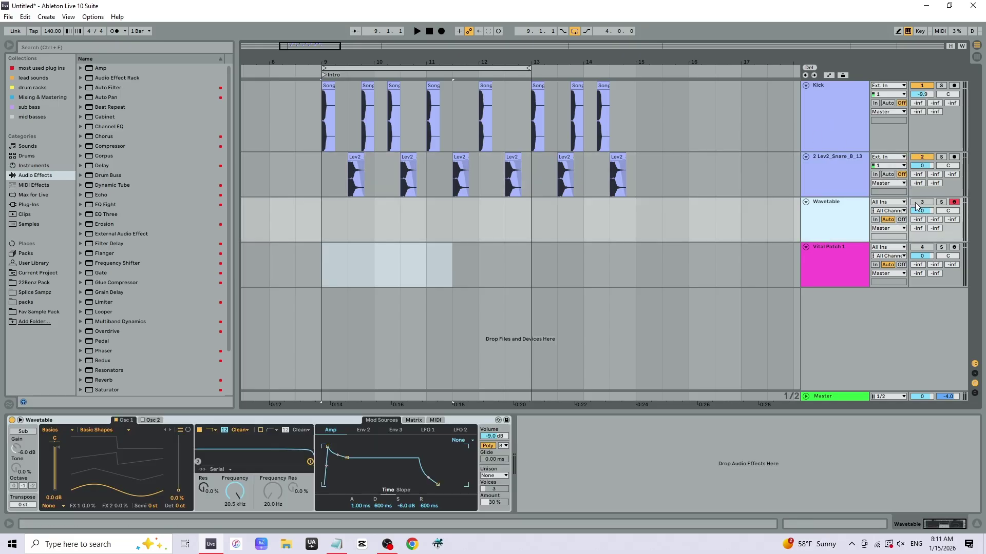
drag(325, 226, 527, 224)
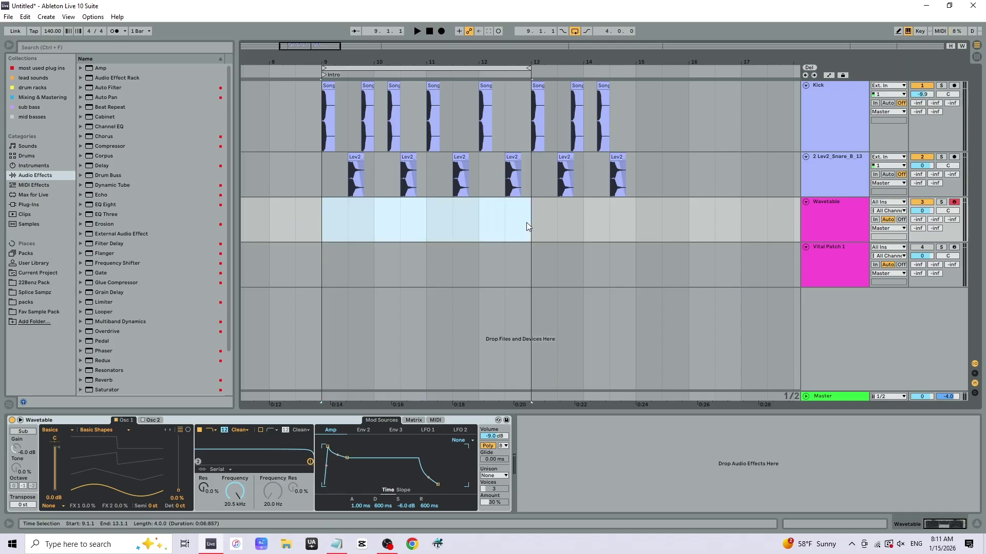
key(ctrl+shift+m)
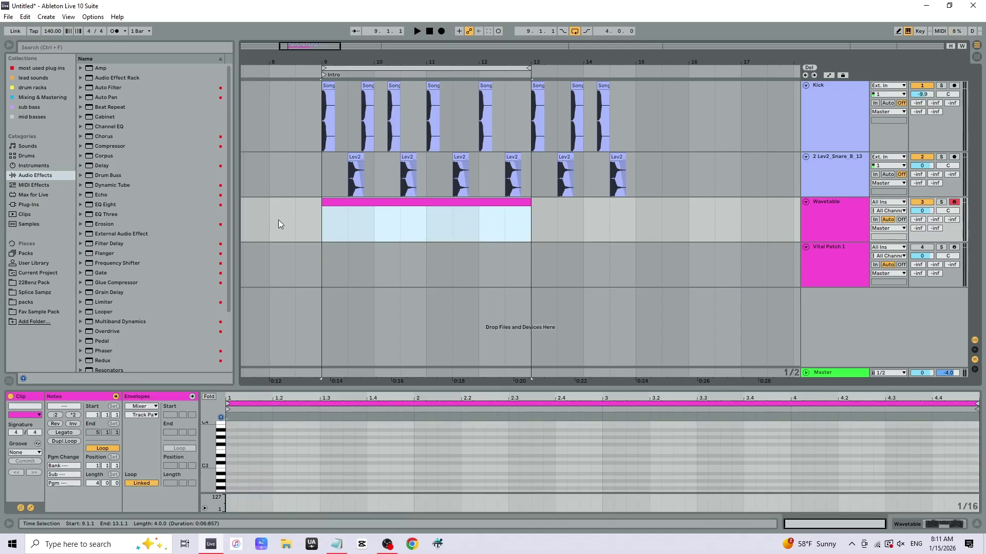
Enter a two-bar bassline in the Wavetable clip with the notes F2, G2, F2, E2, E2, E2, F2, F2
key(plus)
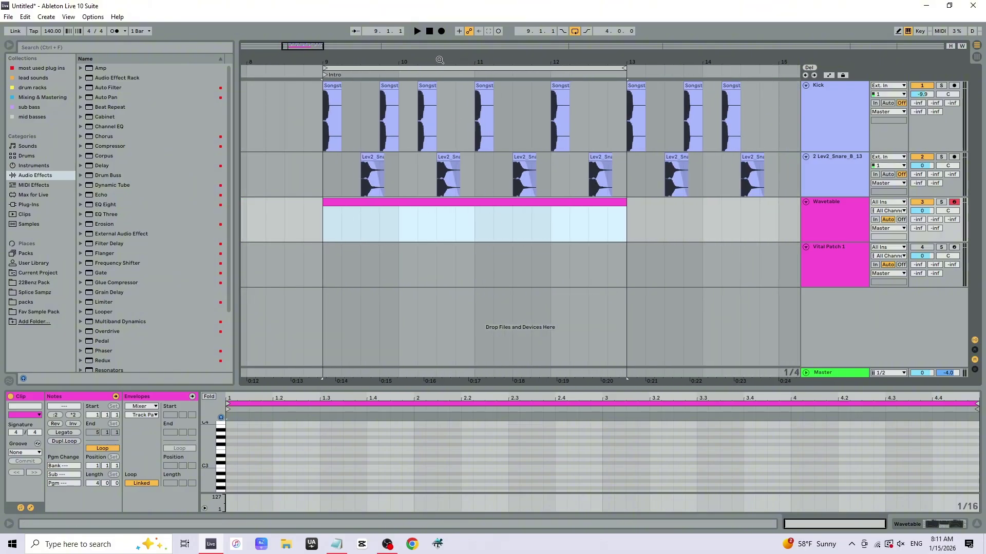
key(minus)
drag(321, 386, 321, 335)
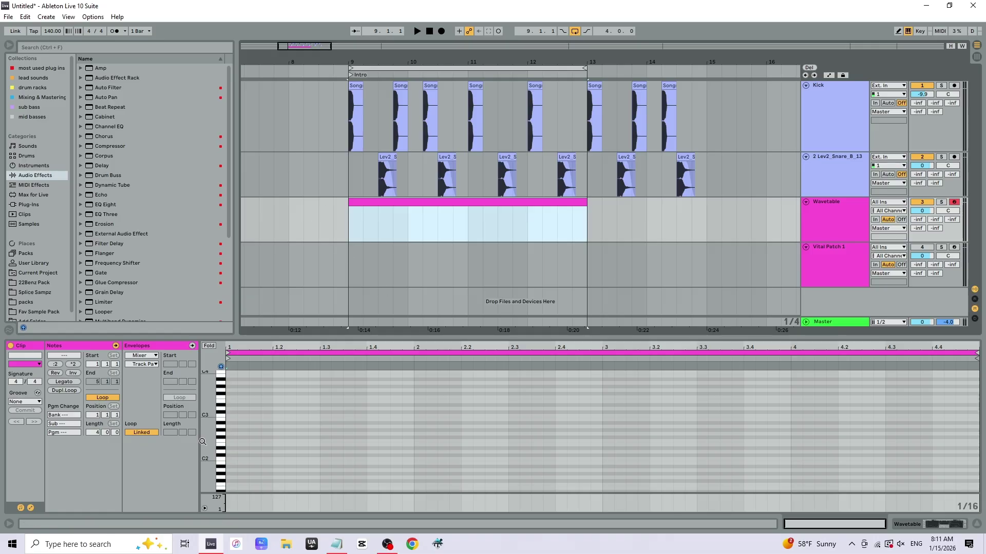
drag(221, 415, 230, 415)
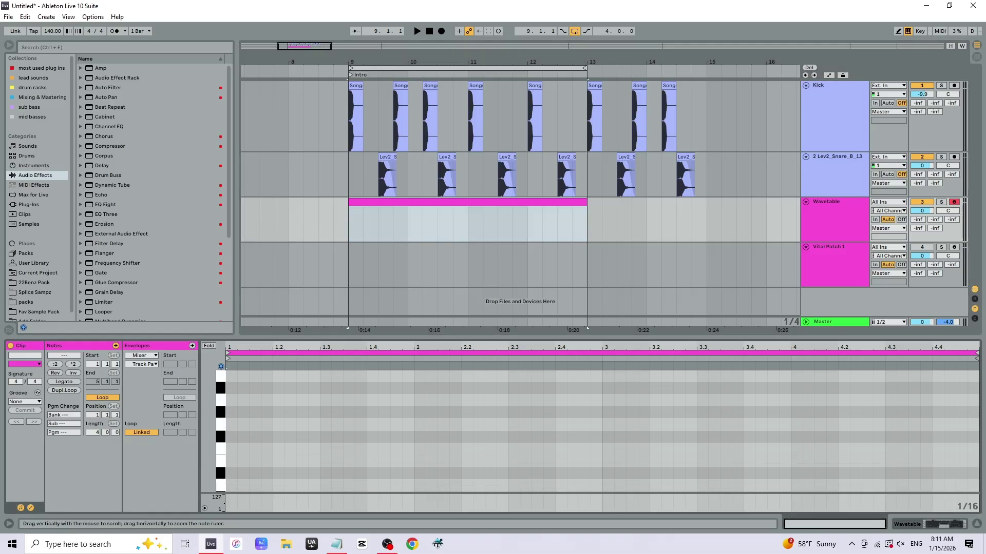
double_click(229, 448)
drag(235, 449, 479, 466)
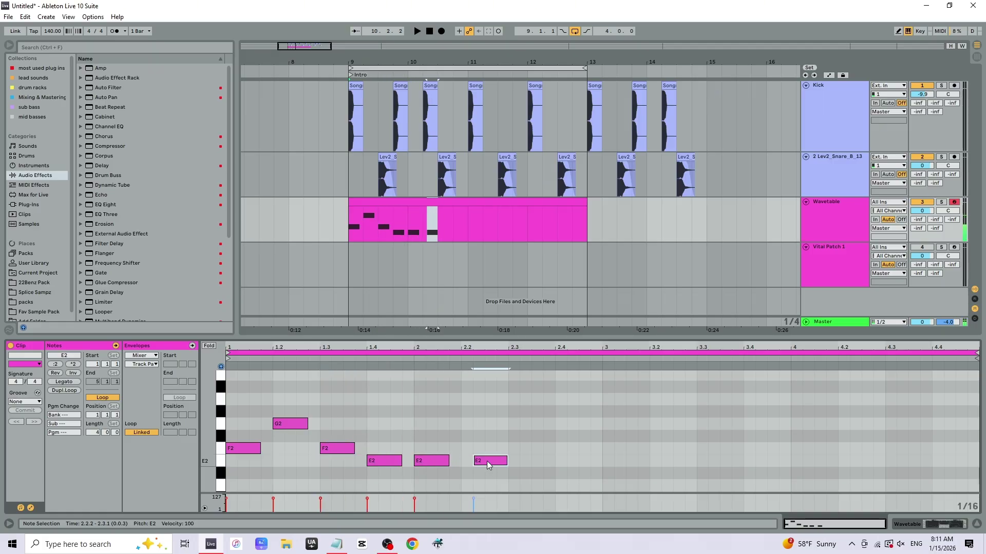
ctrl+click(474, 461)
drag(476, 461, 598, 450)
Duplicate all the notes into the clip's third and fourth bars and play the loop back
key(ctrl+a)
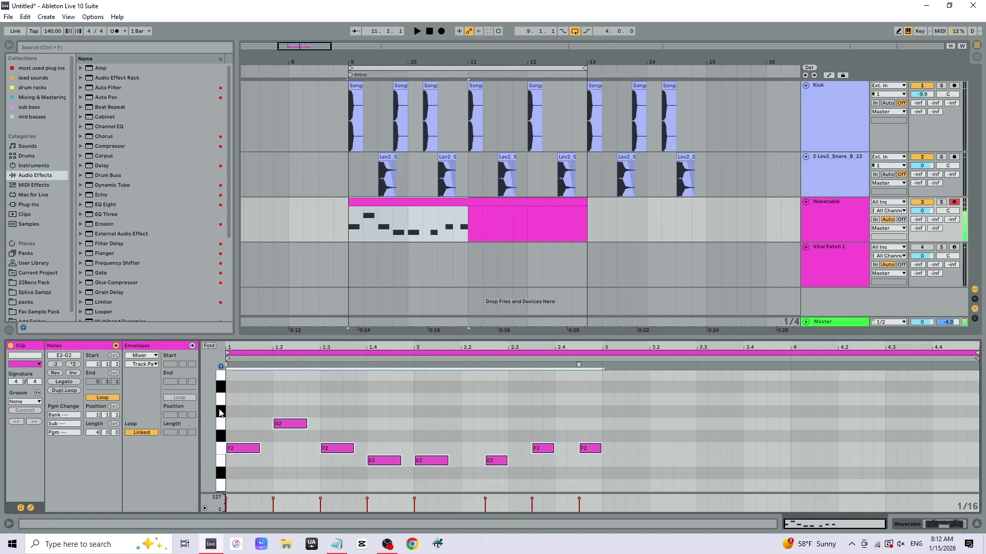
key(ctrl+d)
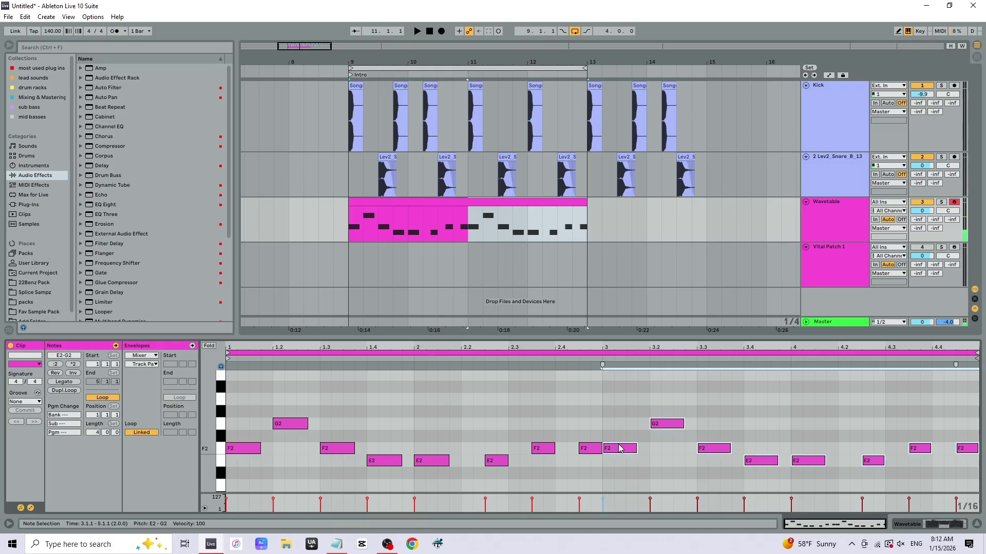
key(space)
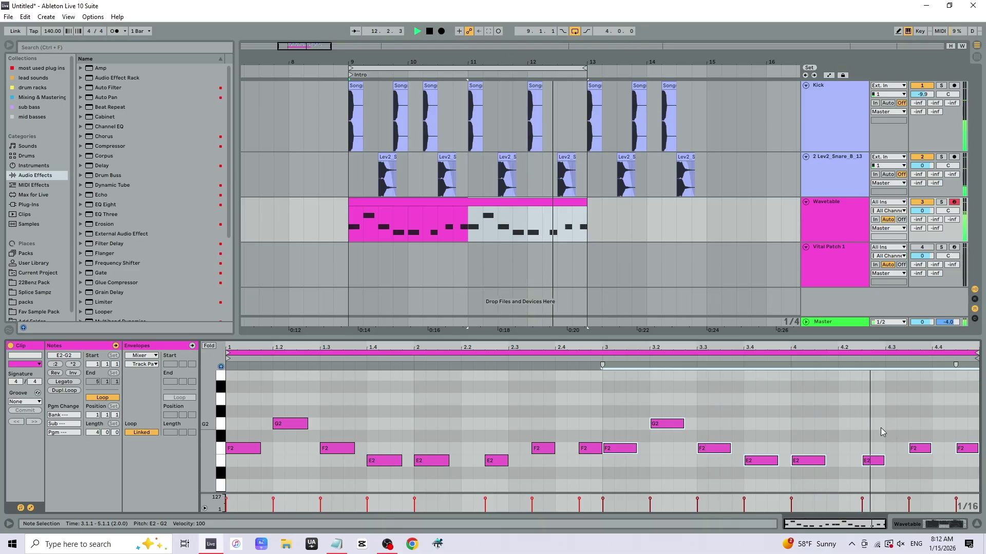
key(space)
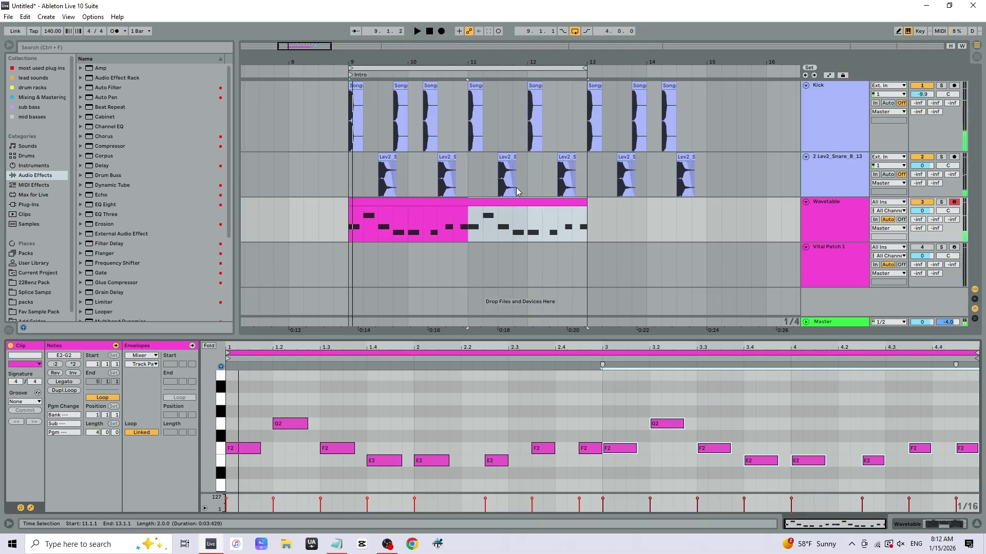
Insert a new audio track below the snare track and give it the same light blue-violet colour as the drum tracks
key(minus)
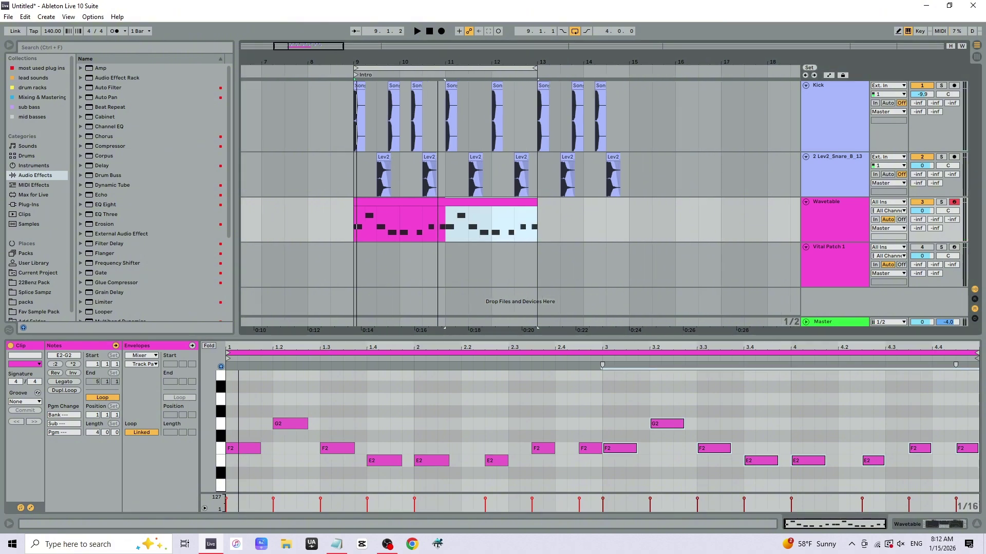
key(minus)
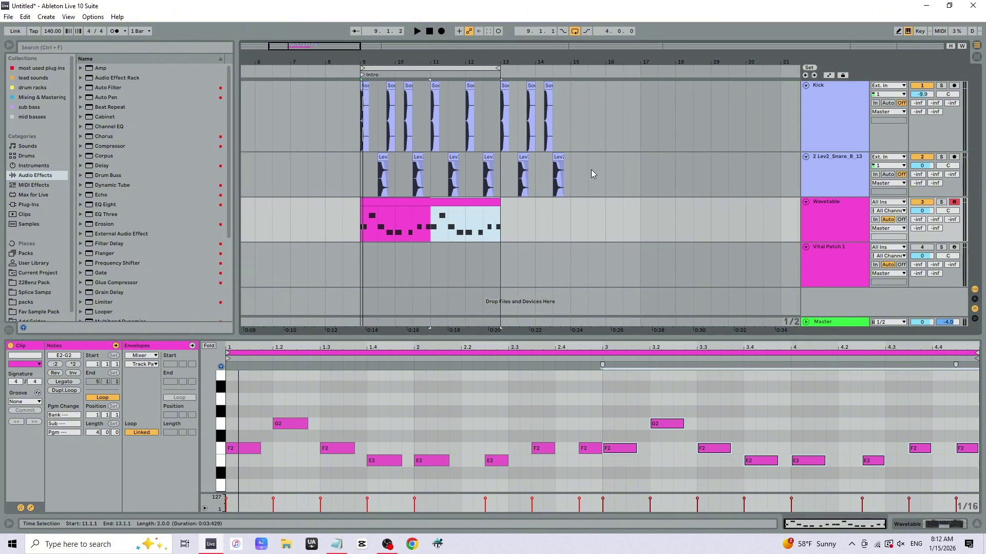
click(839, 185)
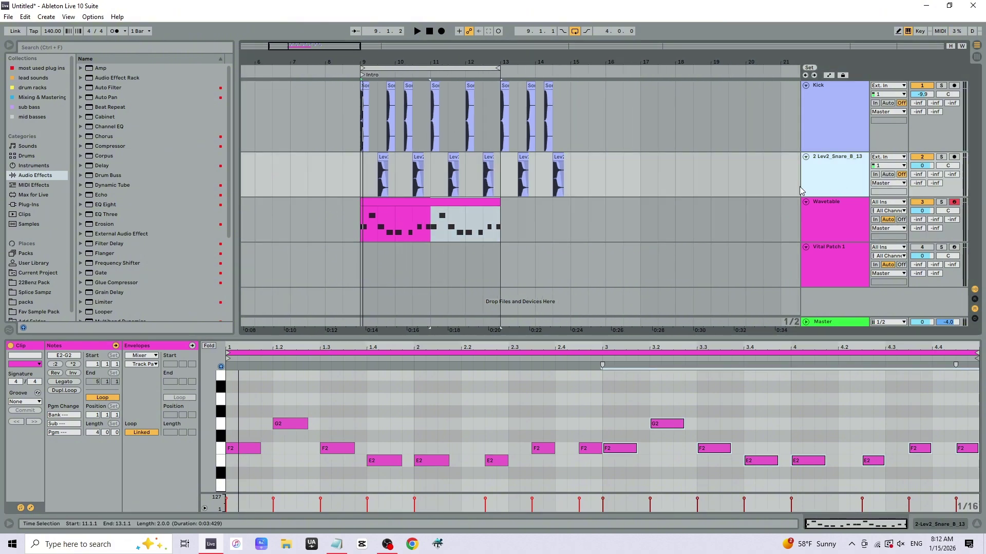
key(ctrl+t)
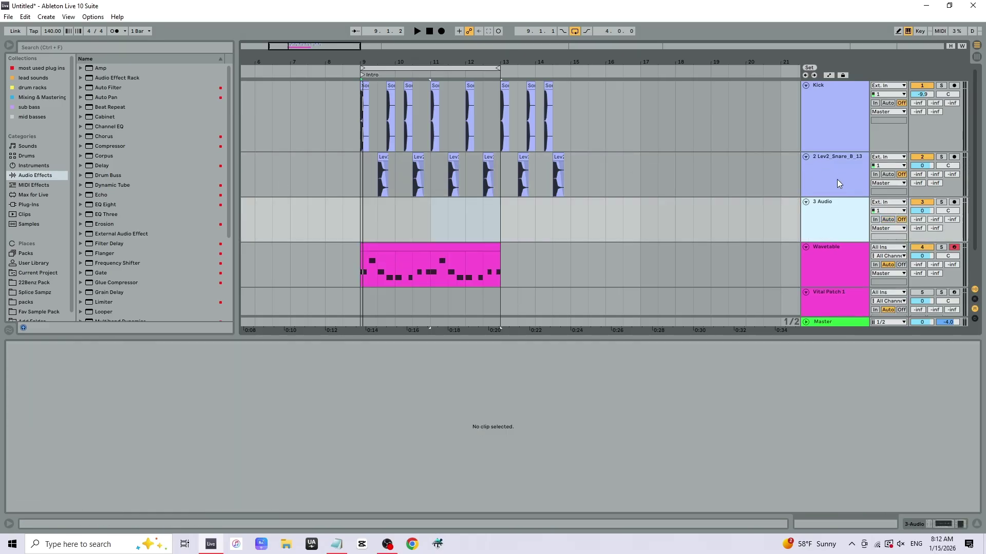
right_click(839, 221)
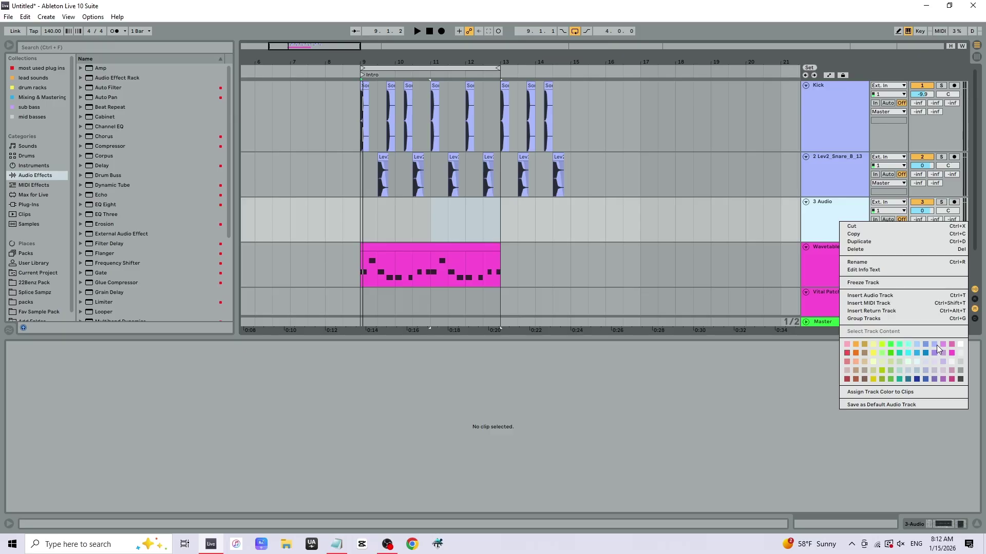
click(933, 360)
right_click(846, 229)
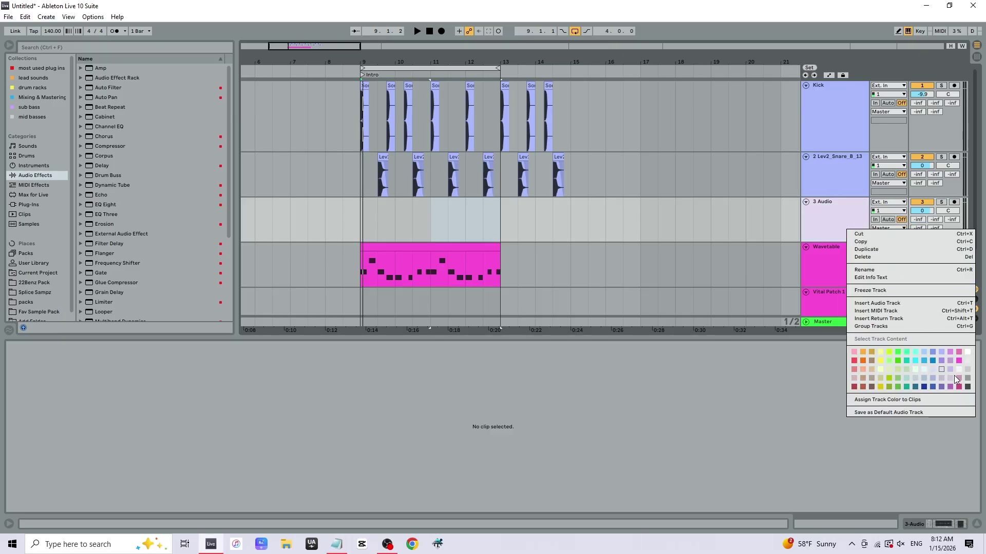
click(942, 353)
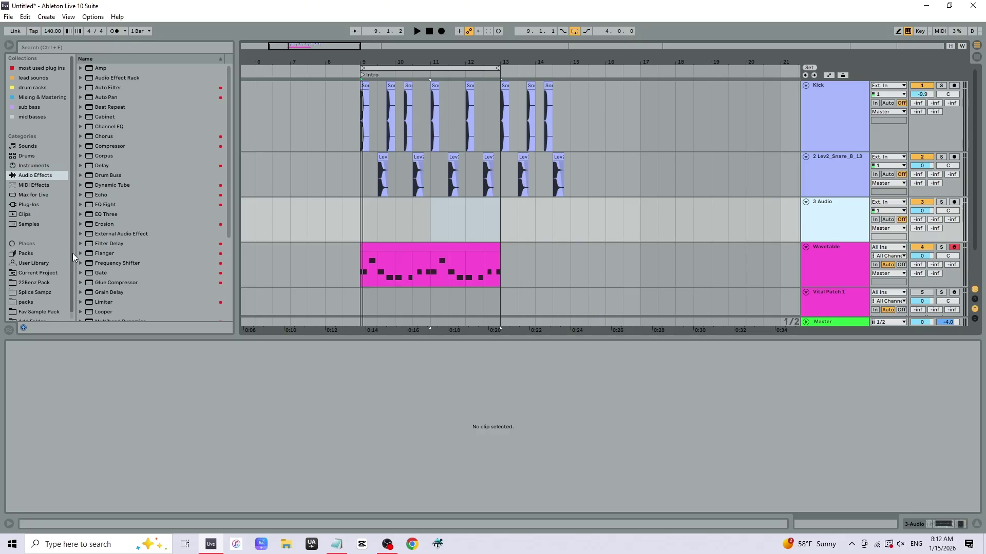
Look through the Hats samples under Drumz in Splice Sampz and the folders in packs for a suitable hi-hat
scroll(72, 272, down, 1)
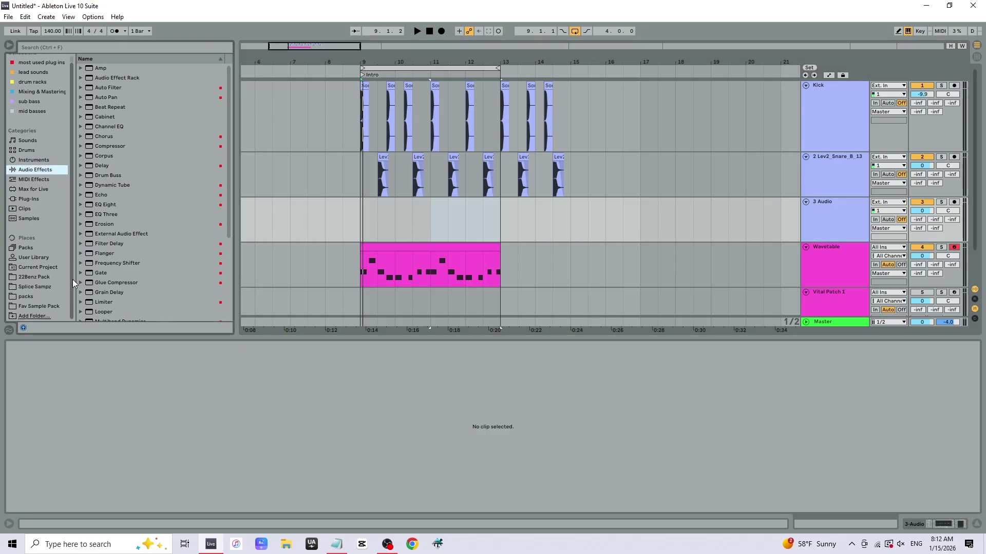
click(40, 288)
click(87, 88)
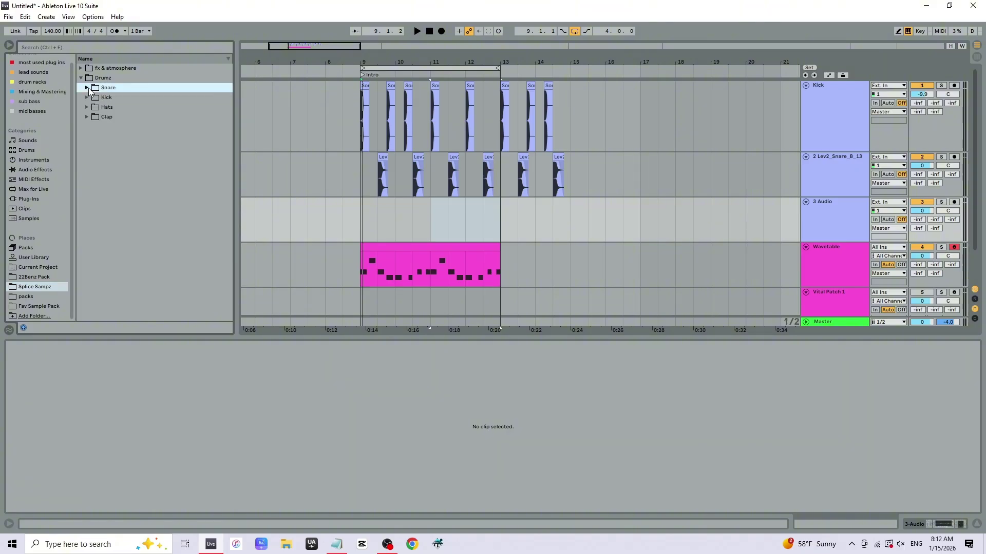
click(87, 106)
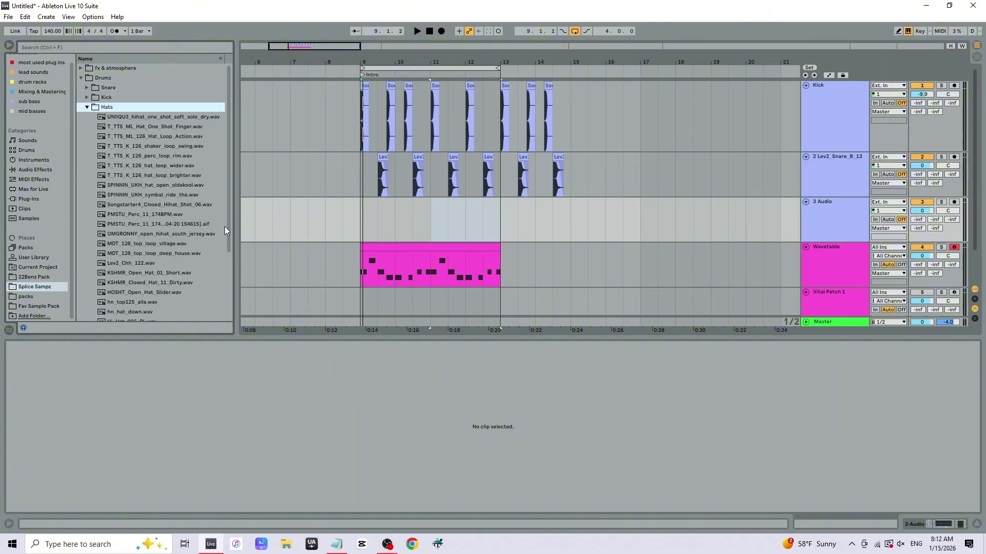
drag(229, 238, 222, 327)
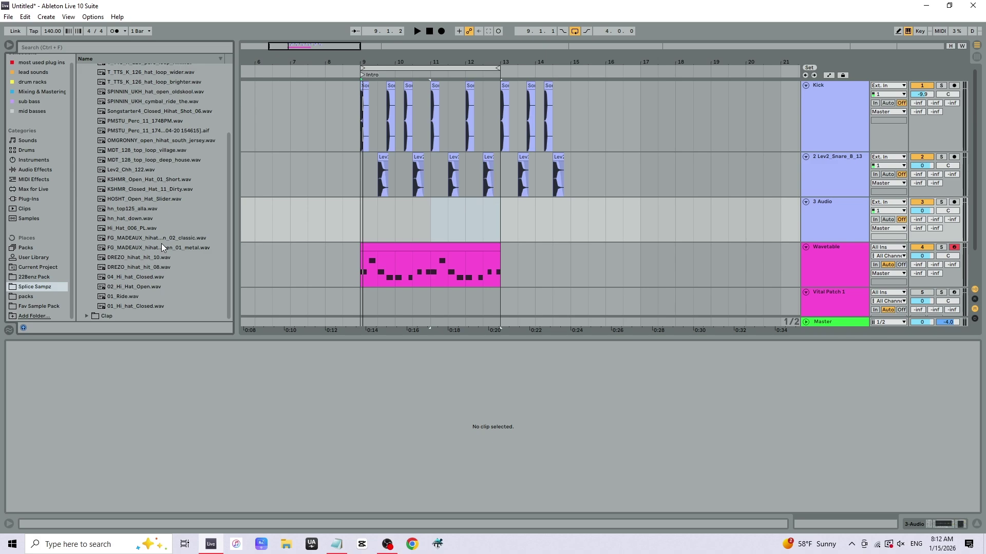
click(24, 298)
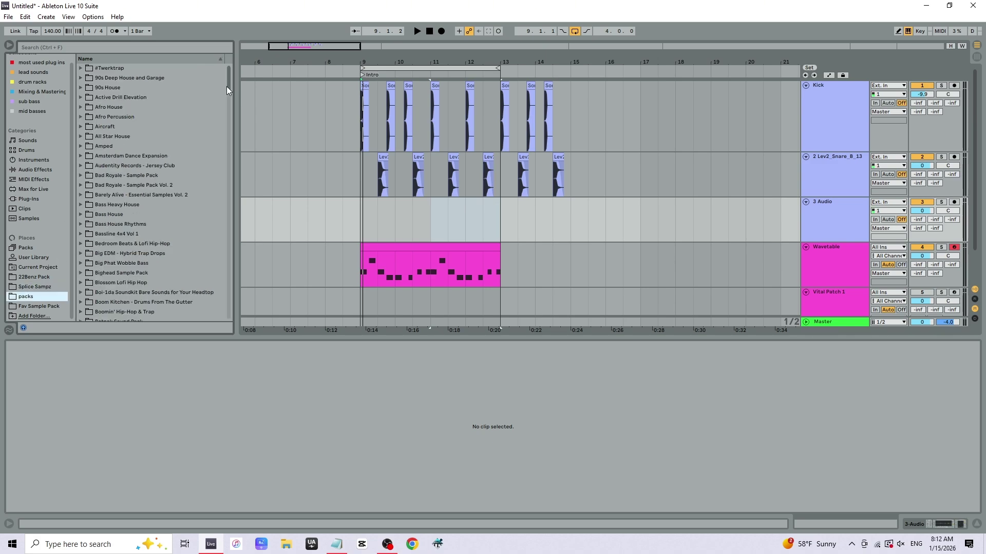
click(33, 287)
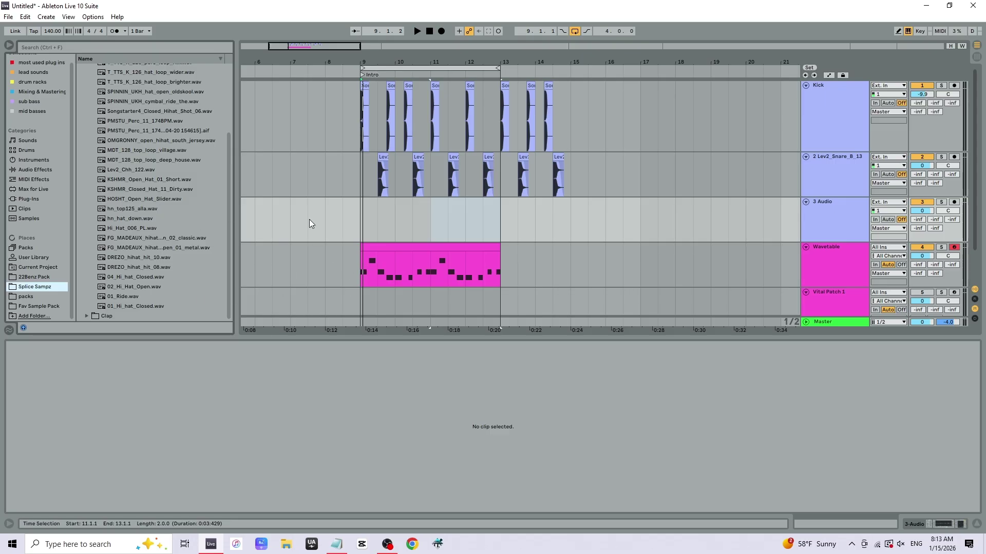
Search the browser for "hi hat" and limit the results to the packs folder
key(ctrl+f)
text(hi hat)
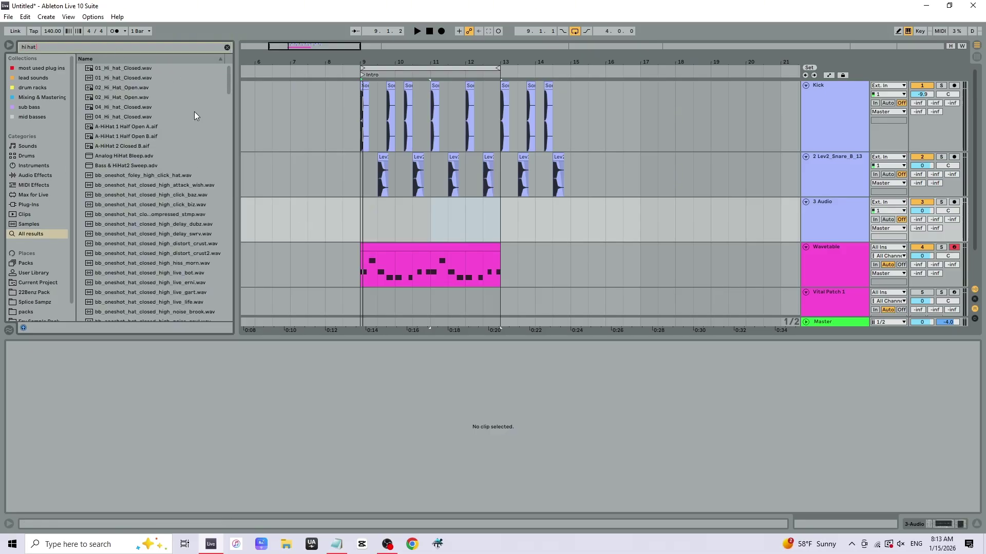
mouse_move(229, 88)
mouse_down()
mouse_move(262, 305)
mouse_move(251, 346)
mouse_move(227, 289)
mouse_move(224, 69)
mouse_up()
click(32, 312)
click(61, 47)
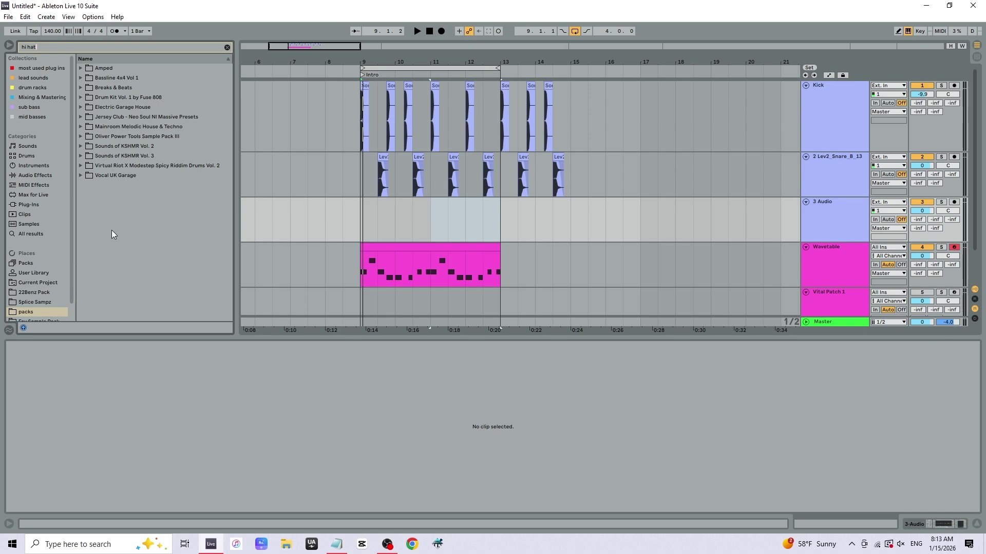
Expand Vocal UK Garage down to its Hihats_Open one-shots folder and preview the DS_VUKG open hat sample
click(81, 175)
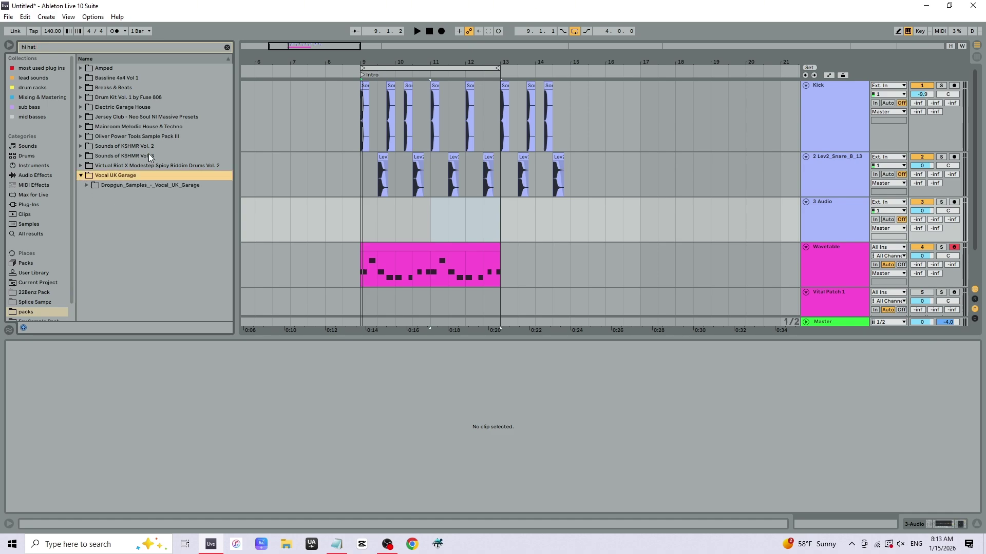
click(87, 185)
click(93, 195)
click(99, 205)
click(105, 214)
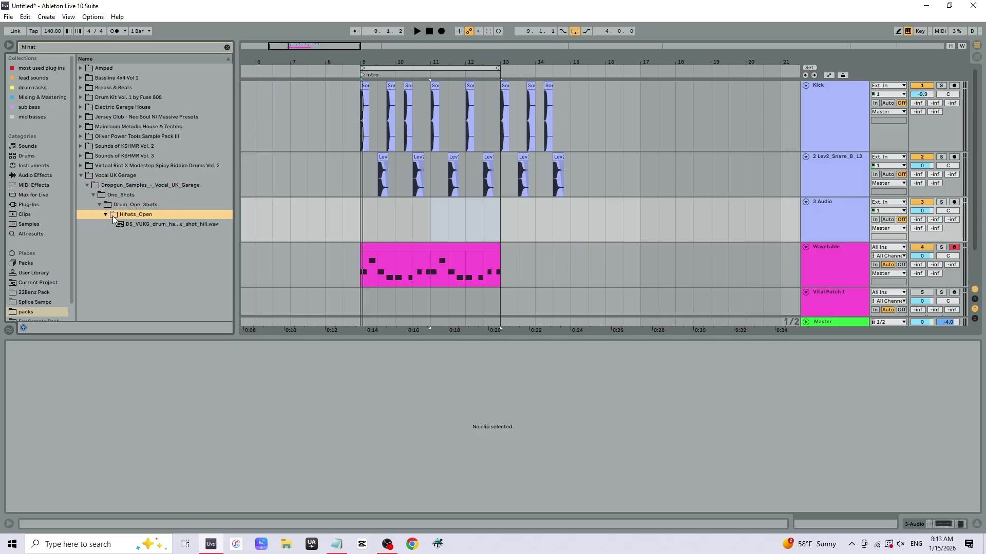
click(129, 226)
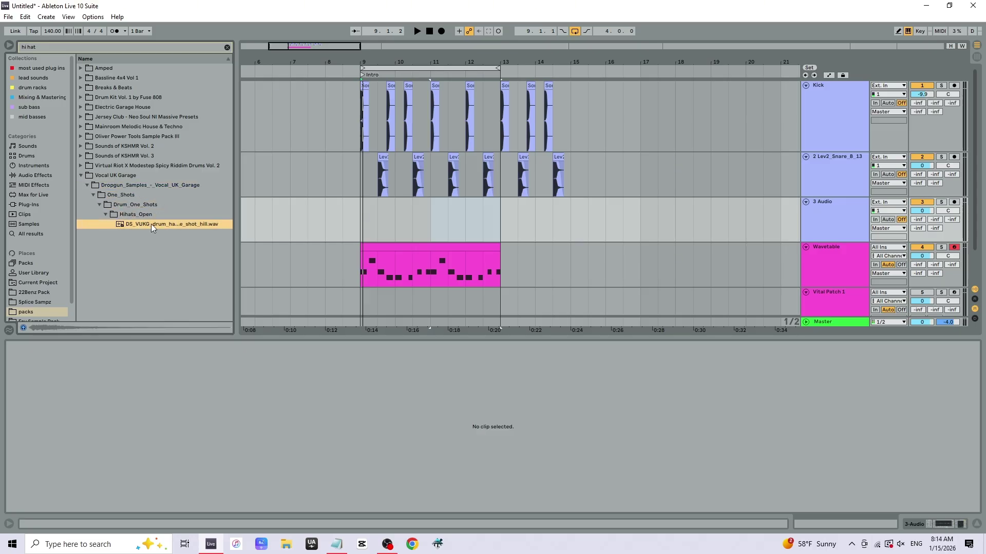
Place the DS_VUKG open hat sample on the new audio track at the start of bar 9
drag(384, 62, 502, 106)
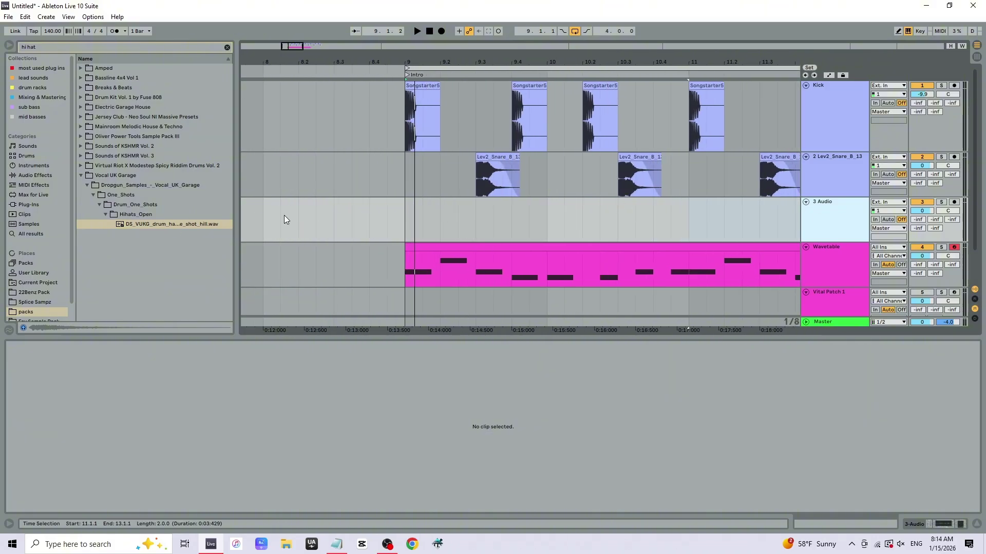
drag(136, 224, 409, 206)
mouse_move(496, 62)
mouse_down()
mouse_move(392, 51)
mouse_move(489, 62)
mouse_up()
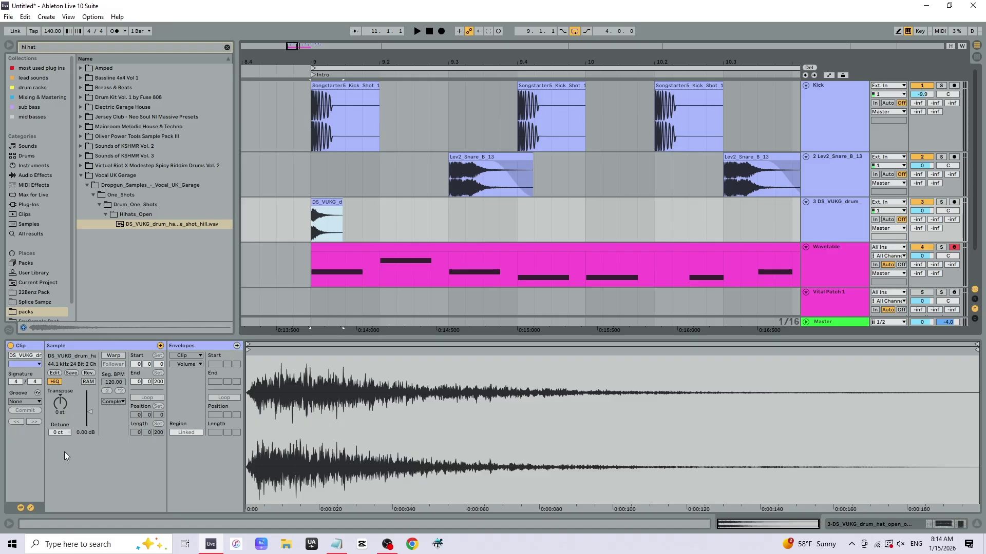
Show the Info View and select the open hat's audio track
click(9, 524)
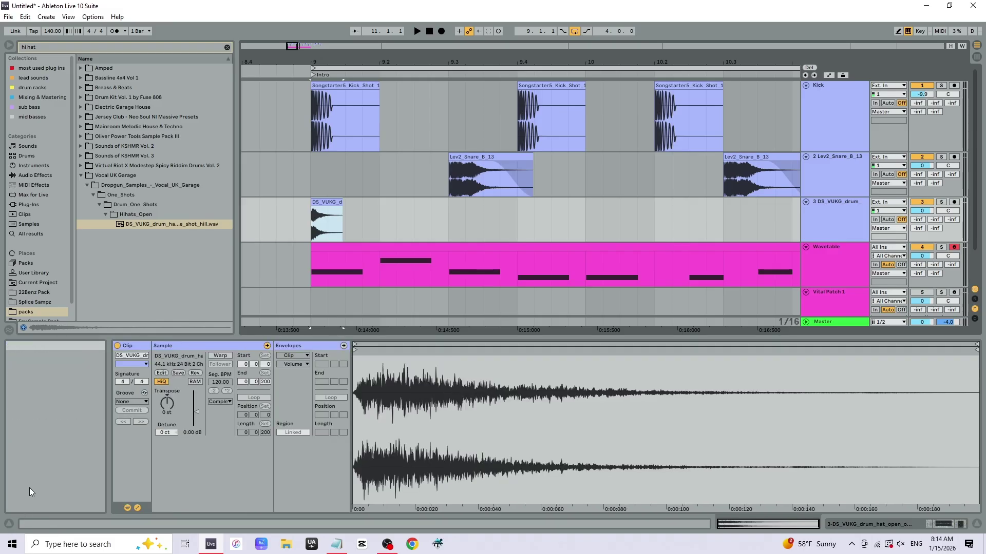
click(9, 524)
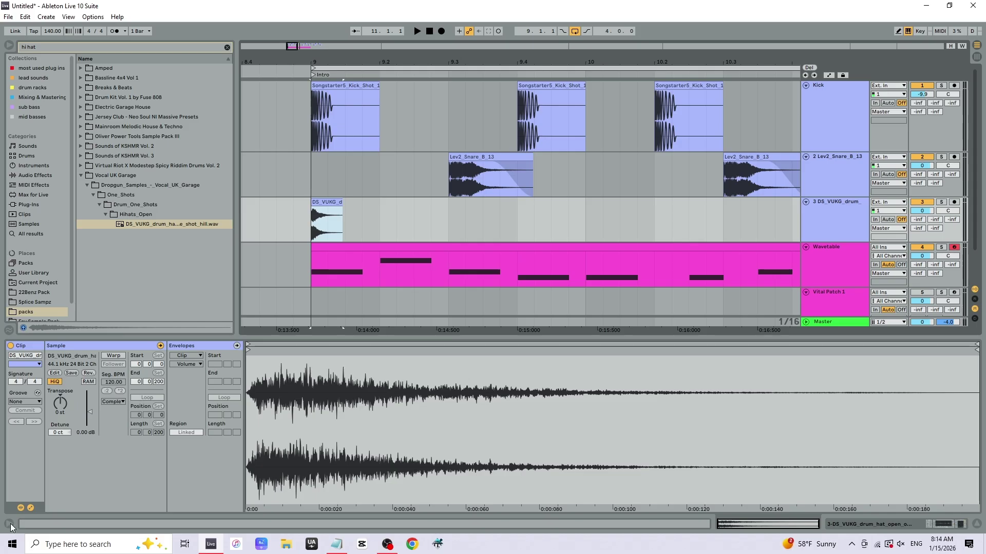
click(7, 524)
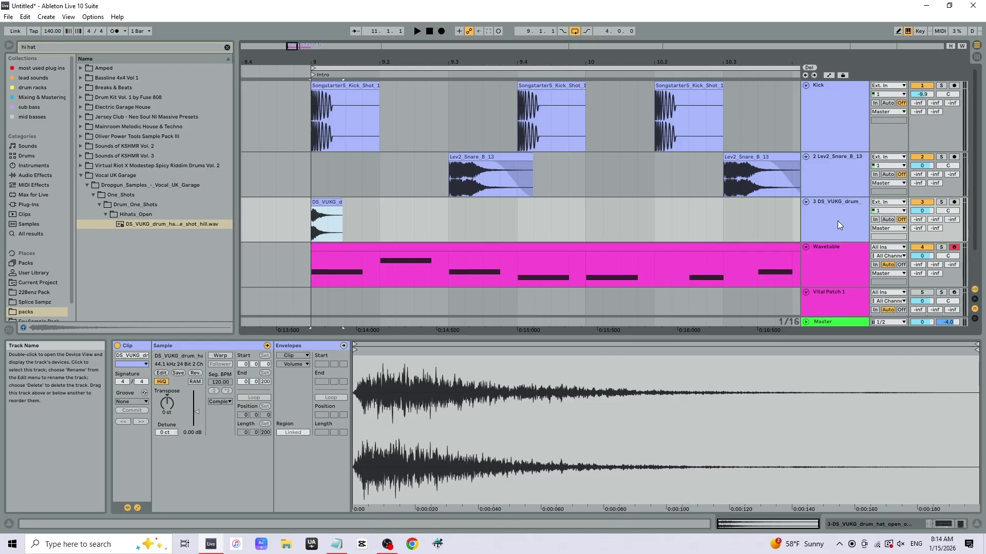
click(831, 258)
click(830, 203)
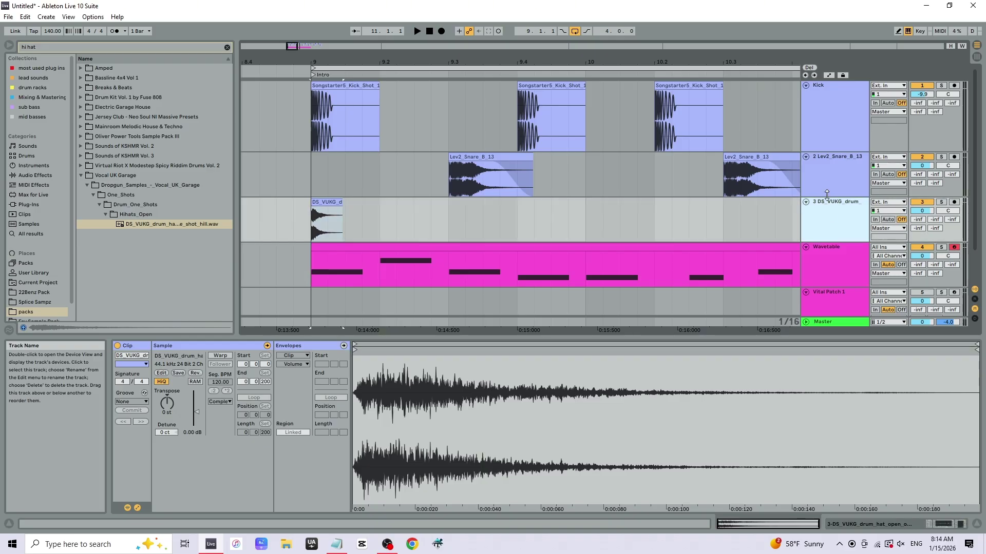
Inspect the last snare clip, the bassline's MIDI notes and the Wavetable device
click(826, 182)
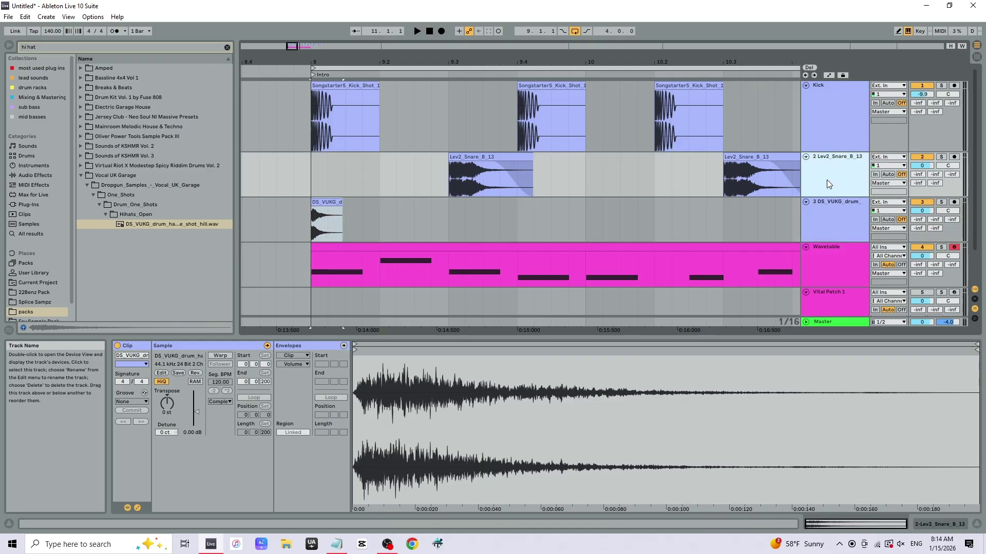
click(755, 154)
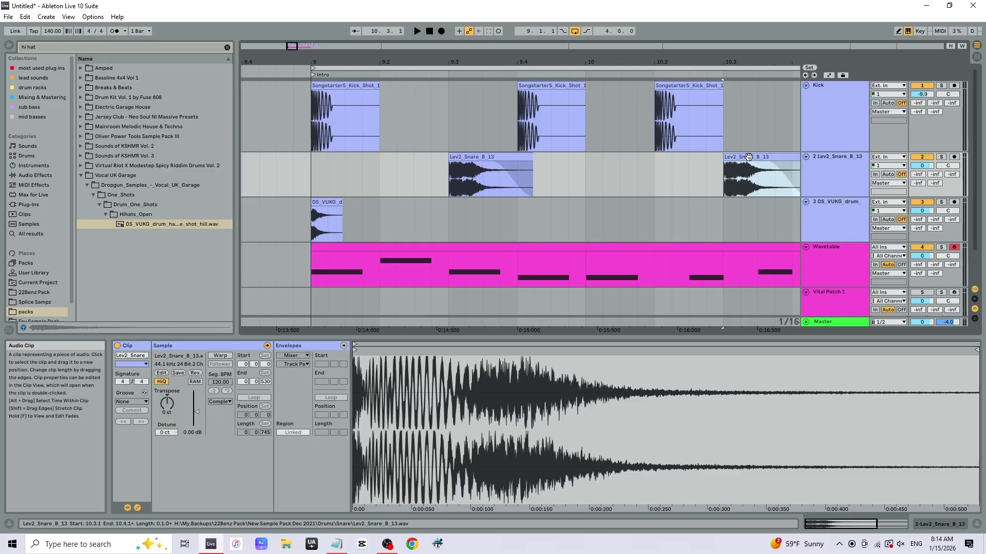
click(641, 246)
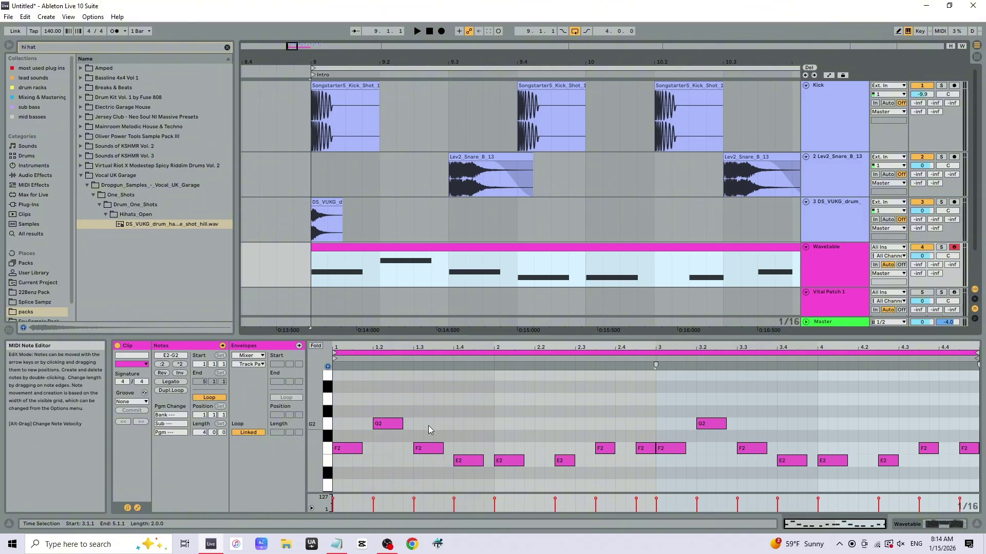
drag(417, 406, 635, 474)
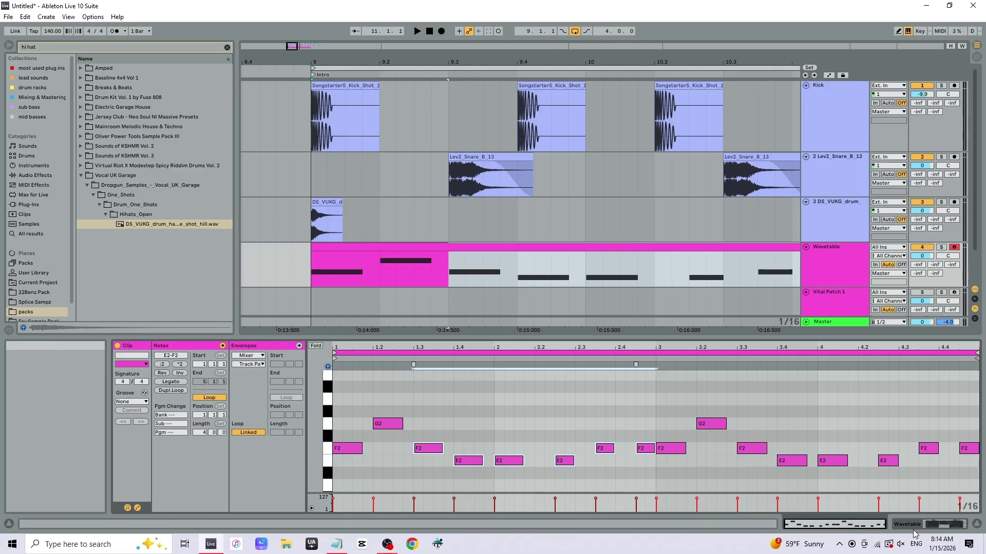
click(932, 525)
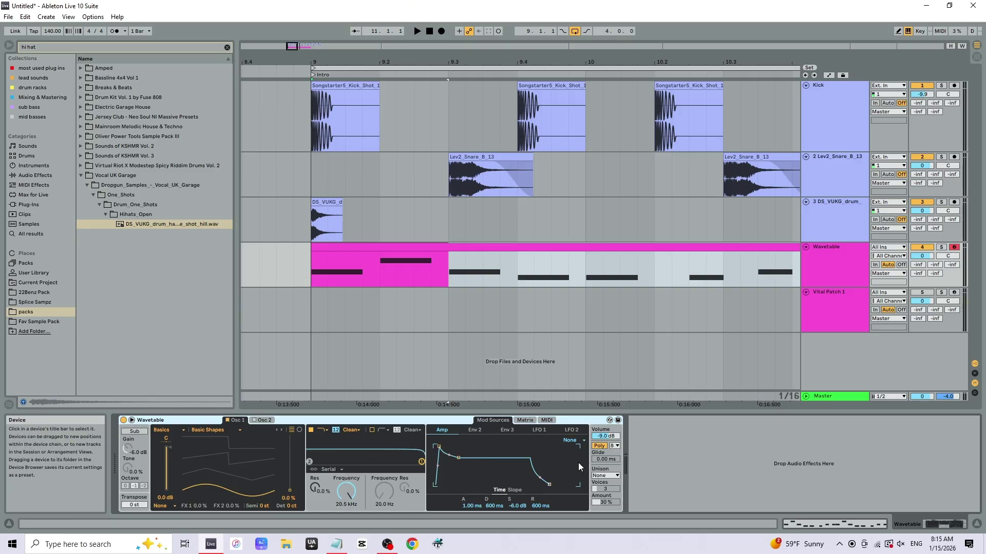
Look at the tracks in Session View and return to Arrangement View
drag(577, 59, 554, 55)
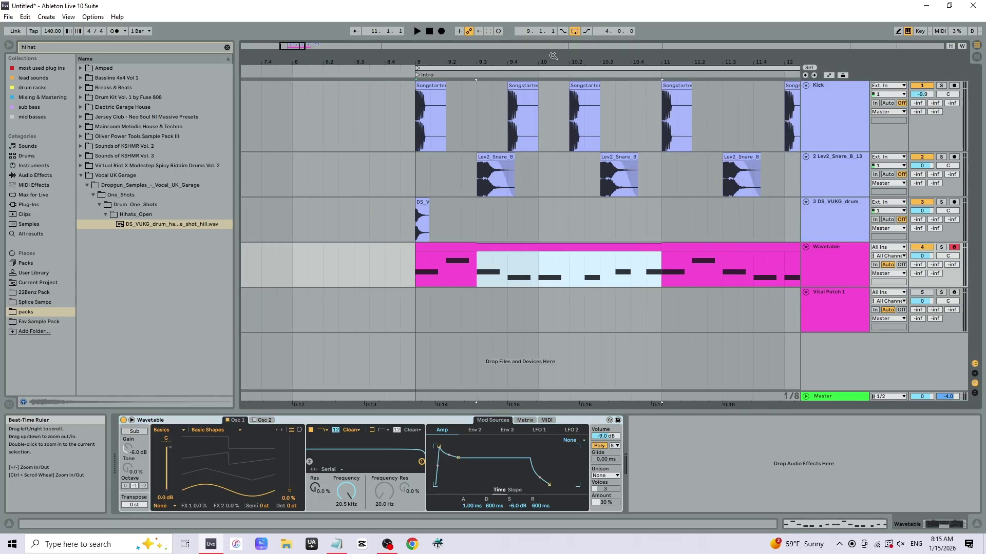
click(977, 58)
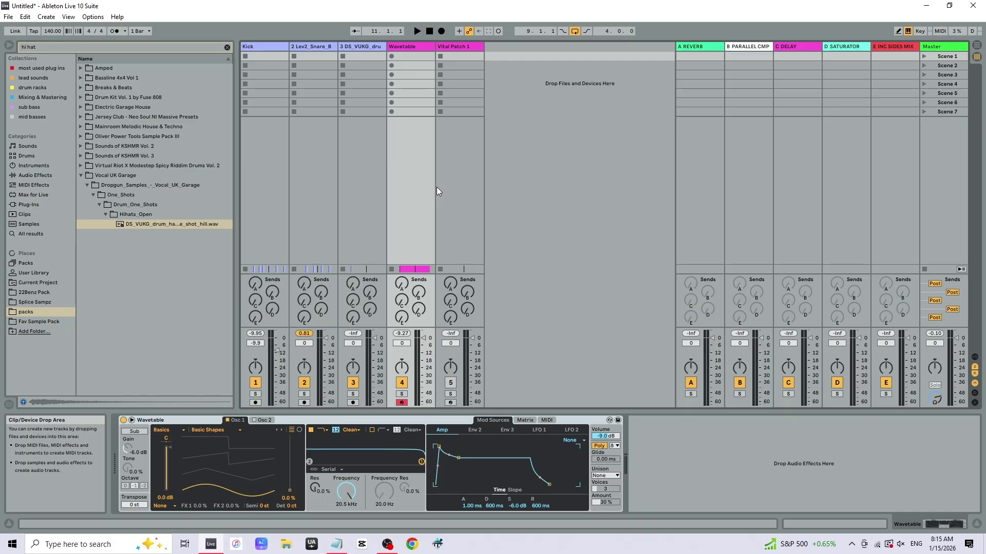
click(976, 46)
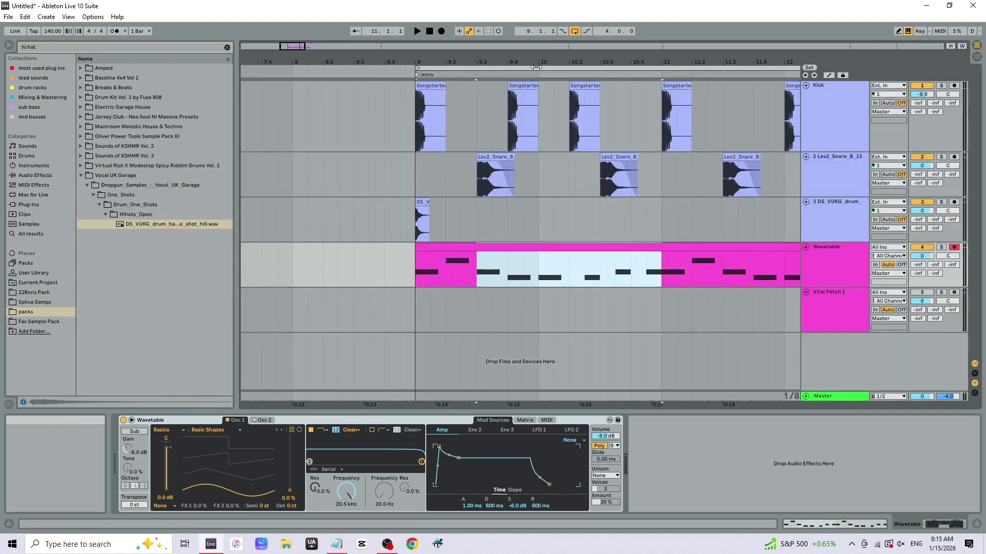
Examine the 1/32 grid divisions across beat 9.2 on the open hat track
drag(529, 61, 377, 39)
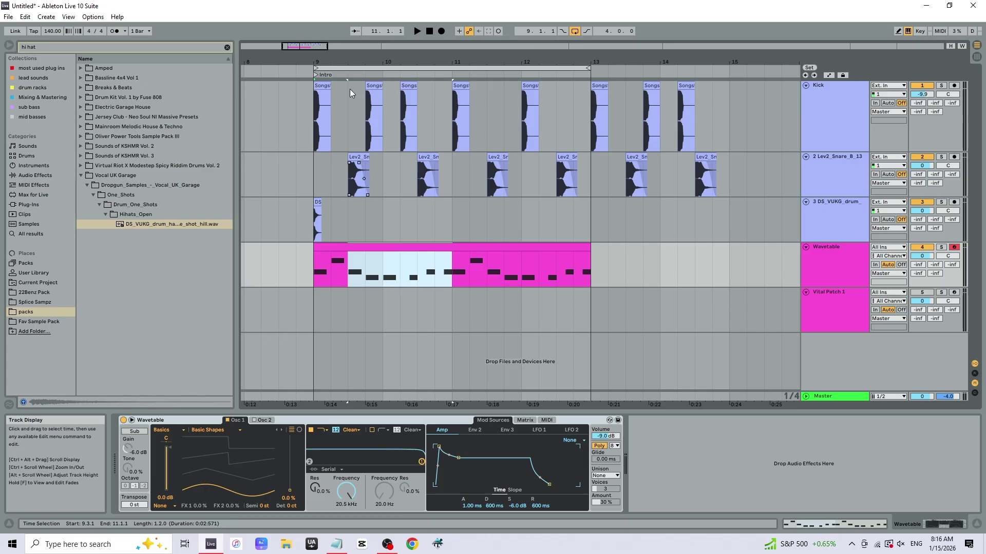
drag(335, 60, 438, 136)
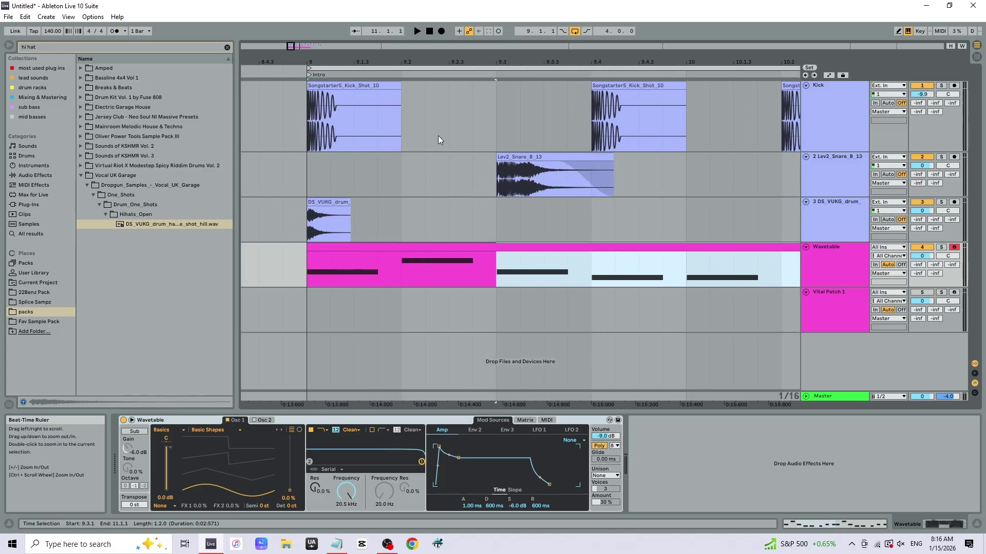
drag(359, 61, 371, 98)
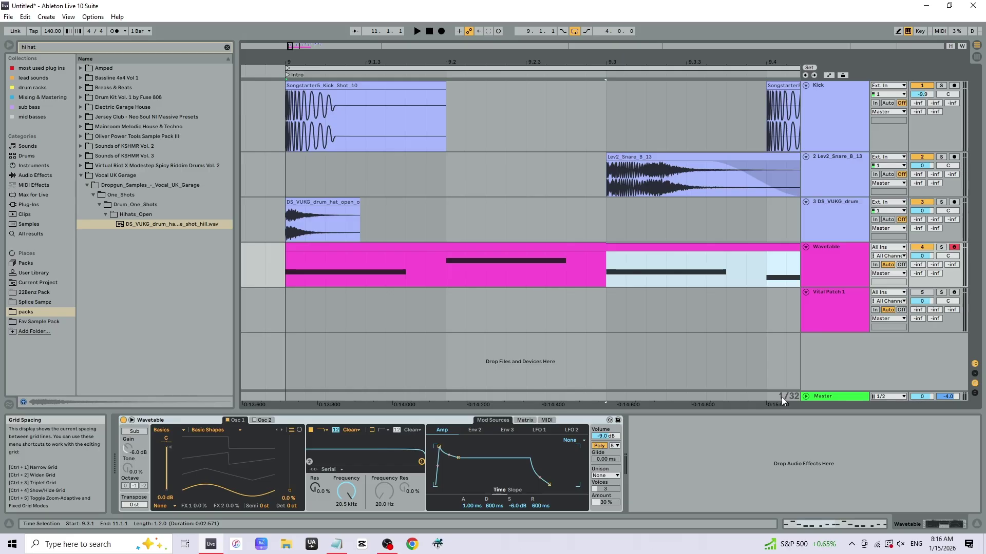
click(449, 216)
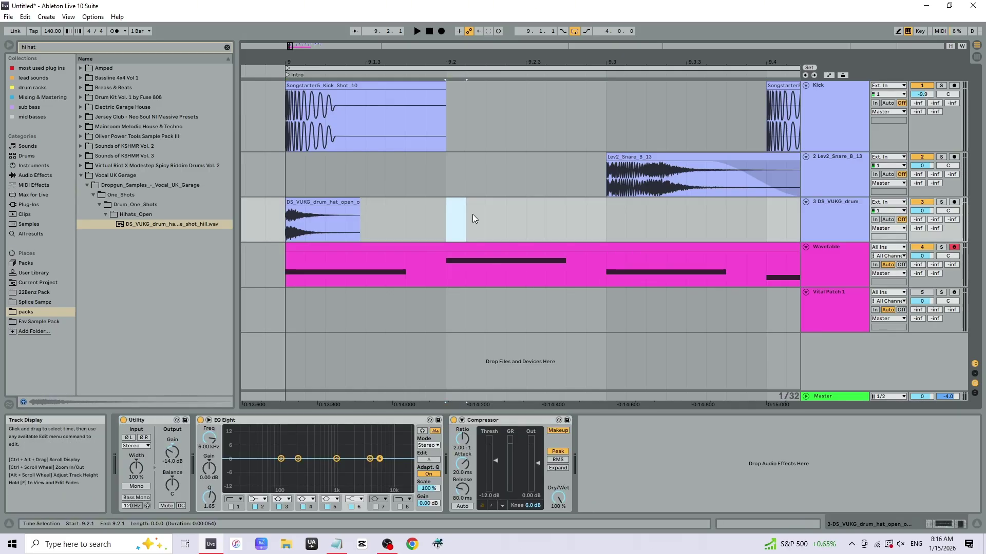
click(482, 218)
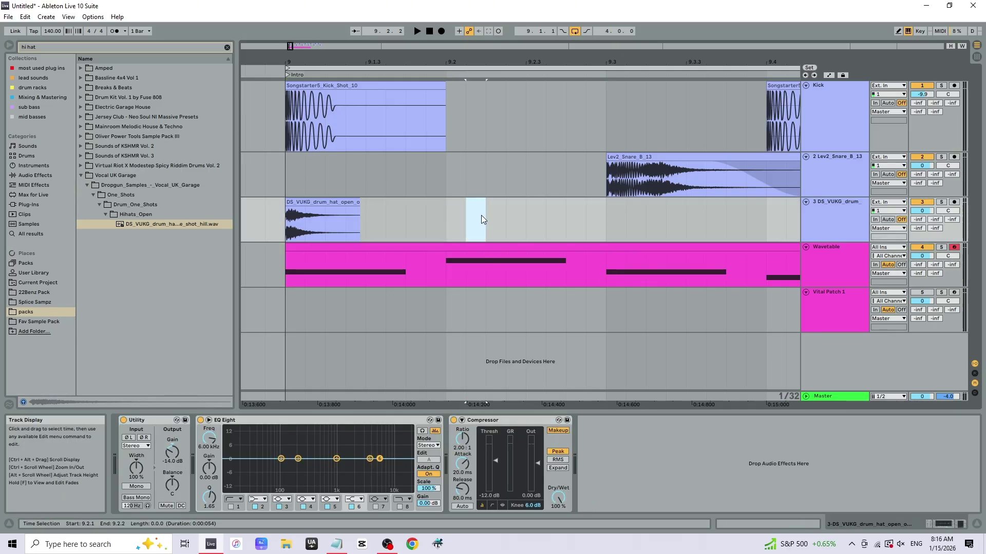
click(509, 213)
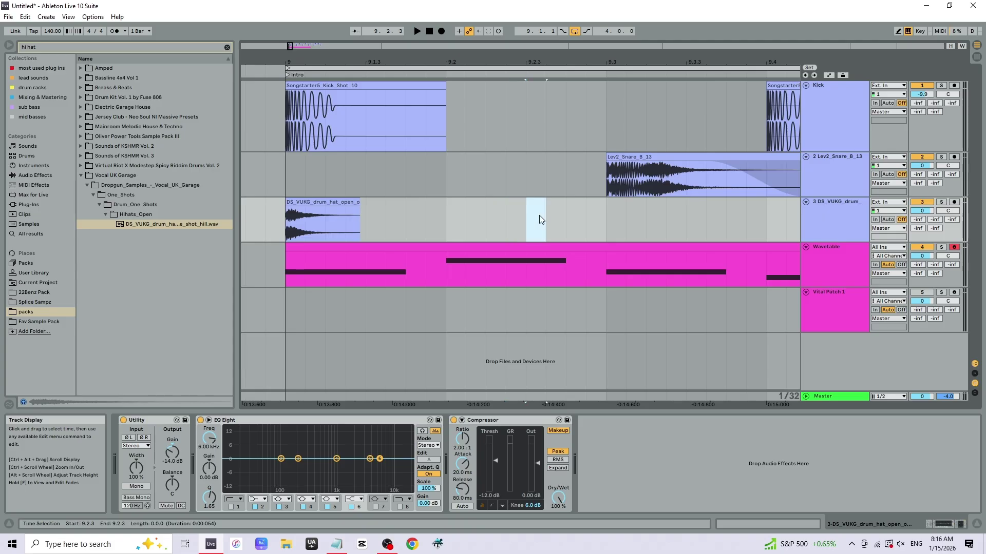
click(572, 218)
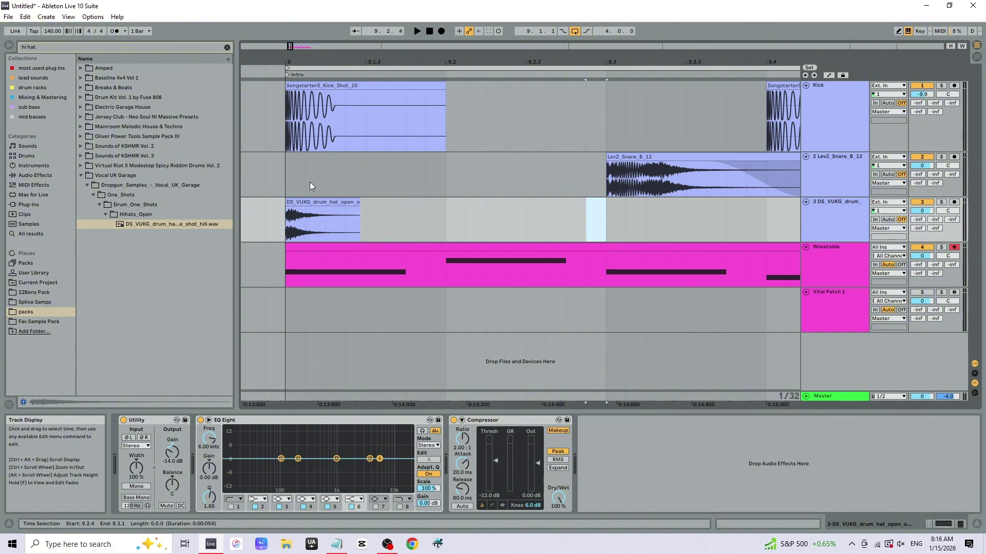
Move the open hat clip to beat 9.2 and shorten it to one 1/32 note
click(317, 203)
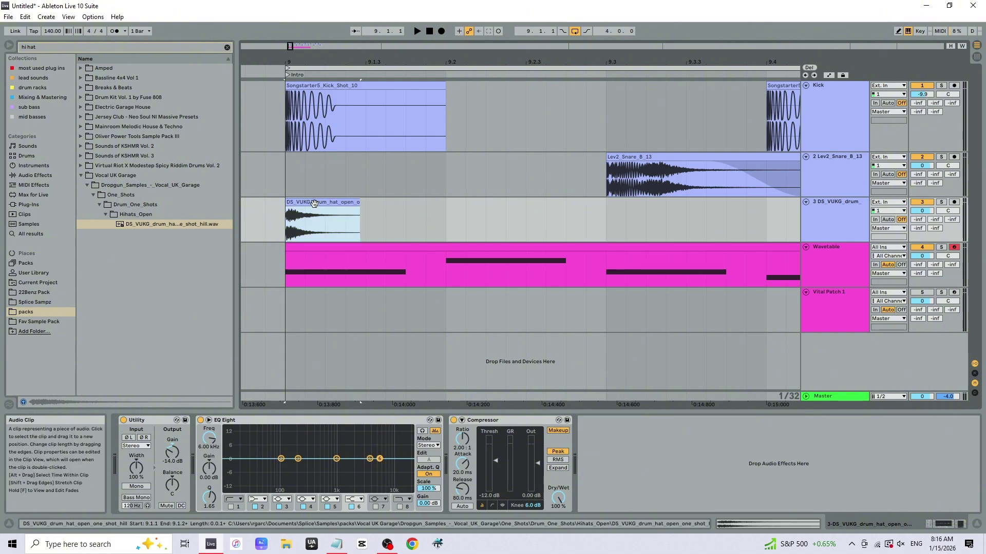
drag(317, 203, 465, 211)
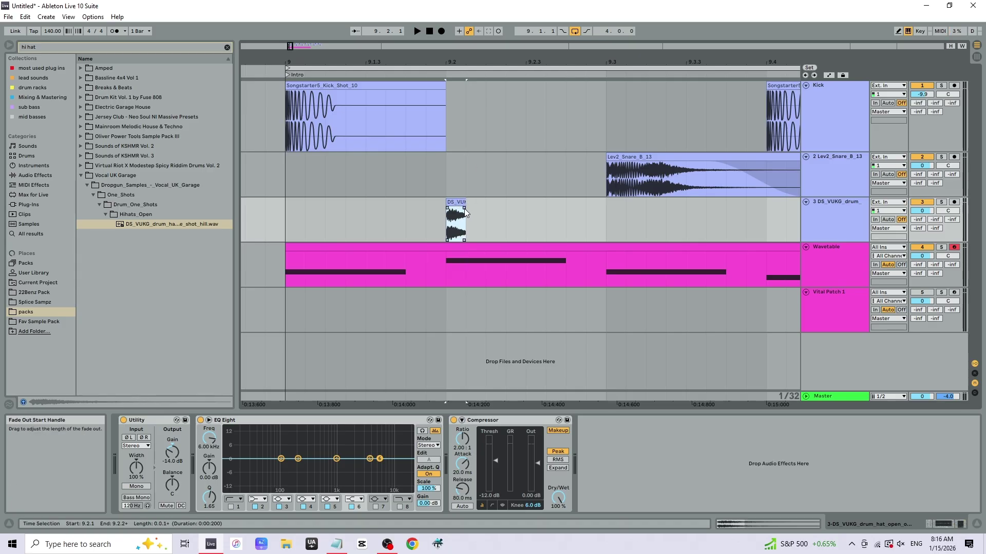
mouse_move(449, 208)
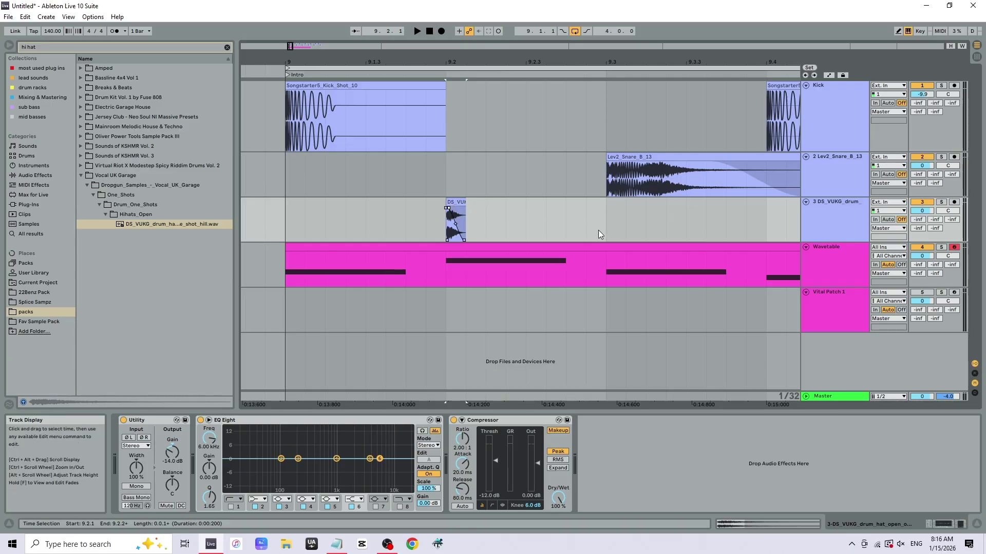
click(464, 213)
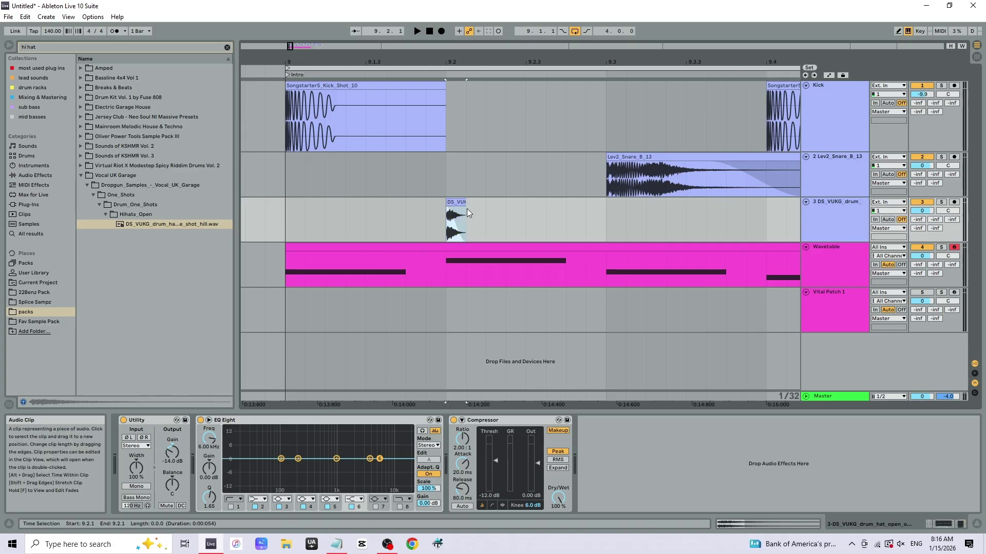
click(456, 213)
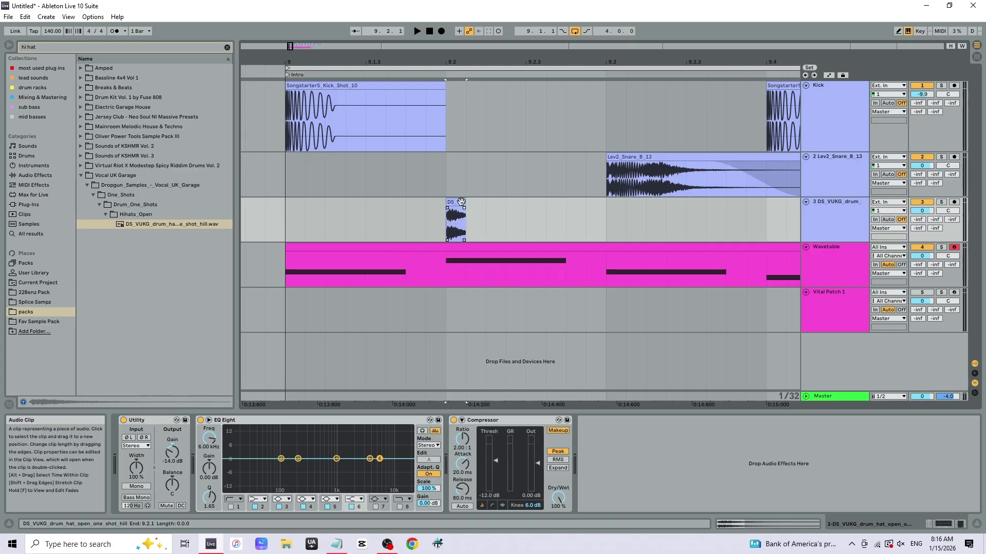
Duplicate the short open hat clip seven times to fill the span from beat 9.2 to 9.3
key(ctrl+d)
key(ctrl+d)
key(ctrl+d)
key(ctrl+d)
key(ctrl+d)
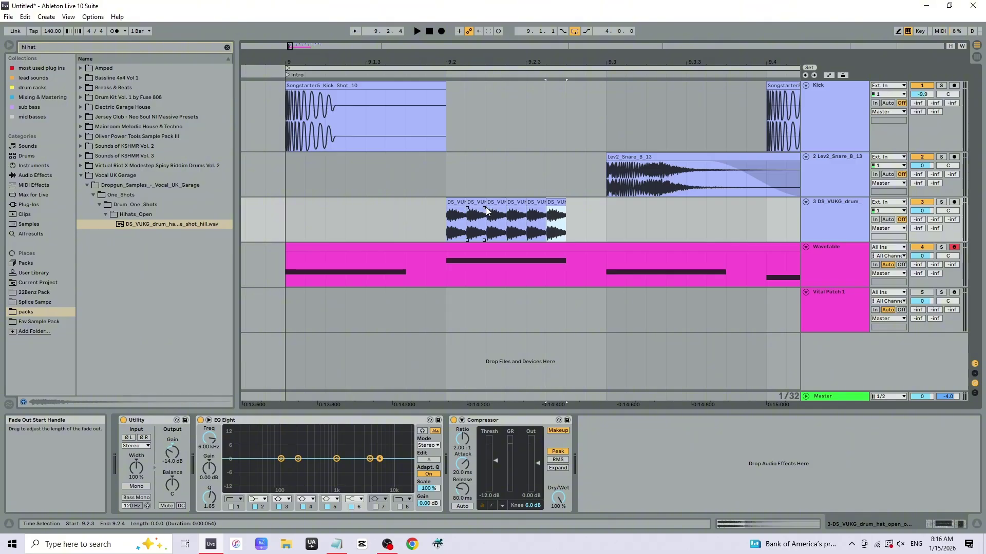
key(ctrl+d)
key(ctrl+d)
Set the open hat track's volume to -7.3 dB and play the beat from bar 9
drag(508, 58, 474, 24)
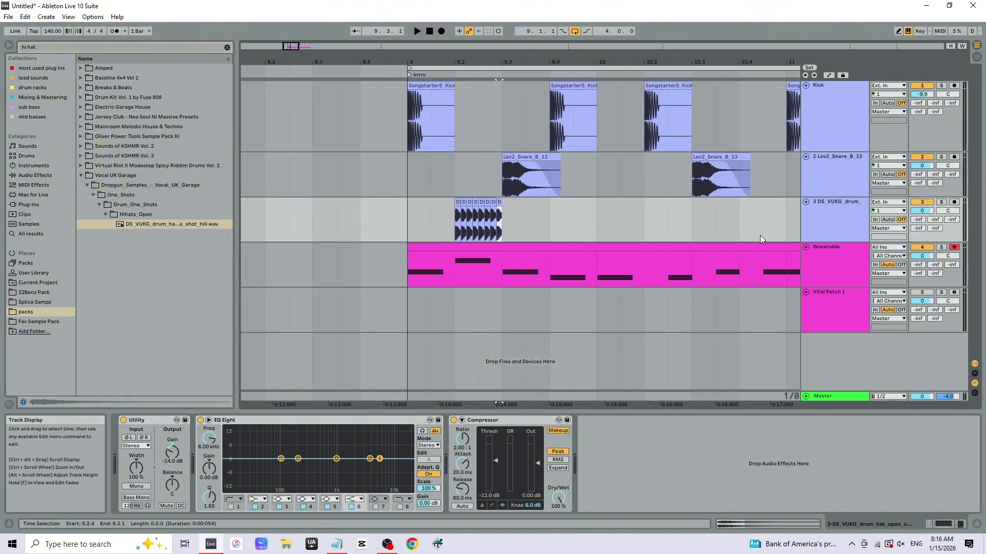
drag(922, 211, 922, 219)
click(412, 217)
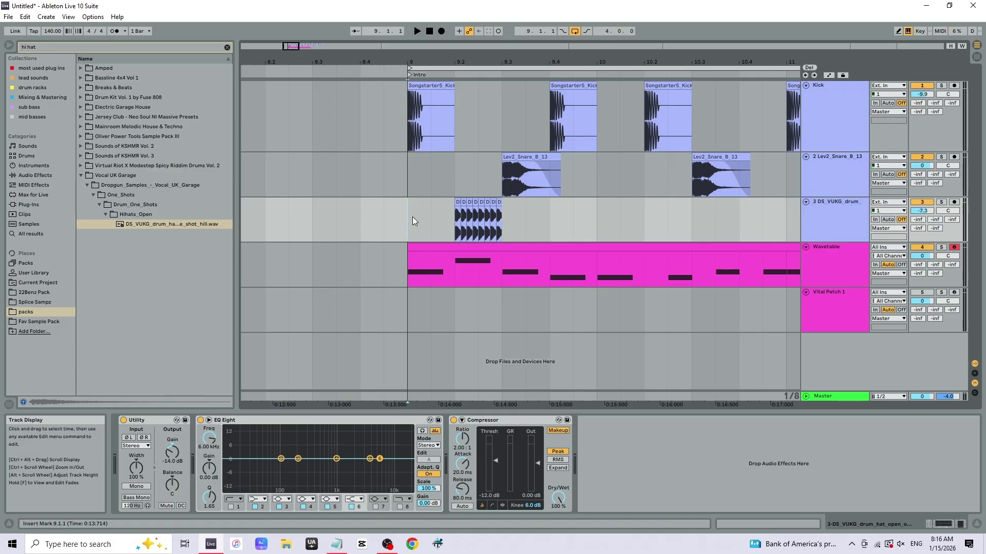
key(space)
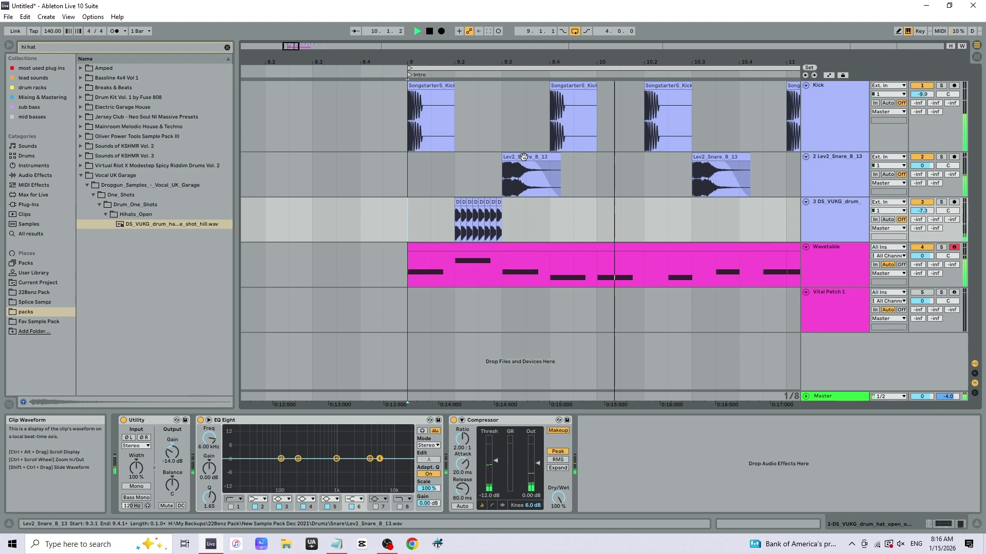
key(space)
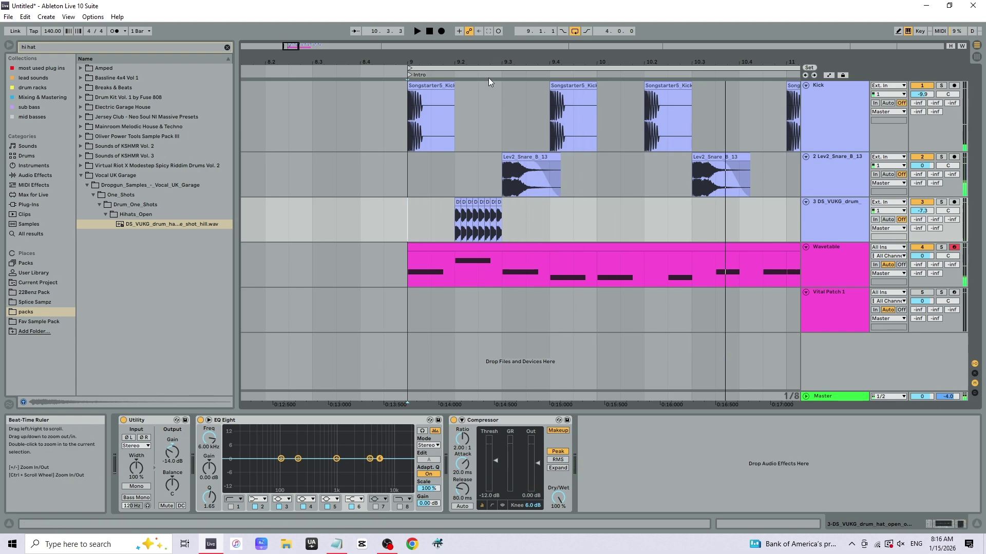
Examine the open hat roll against the 1/32 grid and widen the grid to 1/16
drag(492, 58, 495, 268)
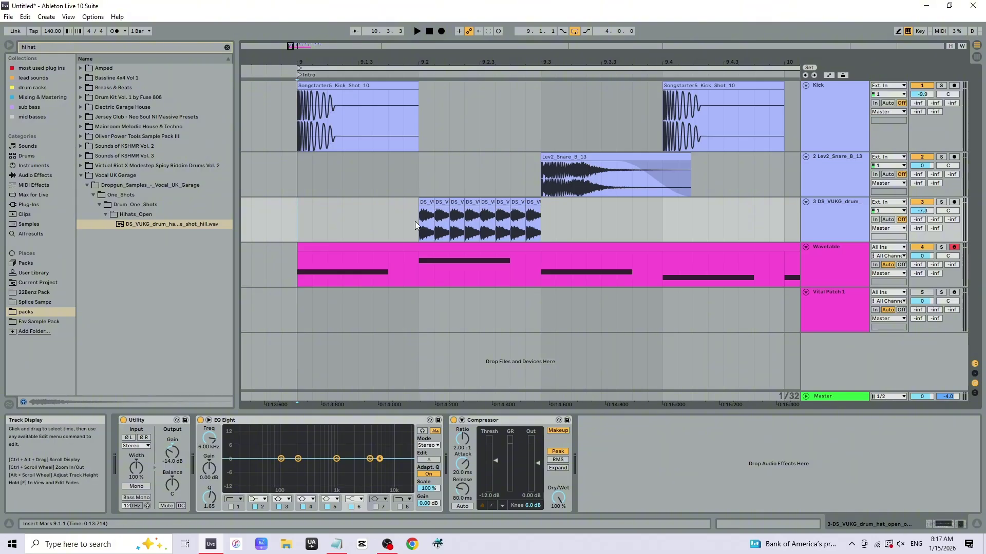
drag(416, 223, 563, 224)
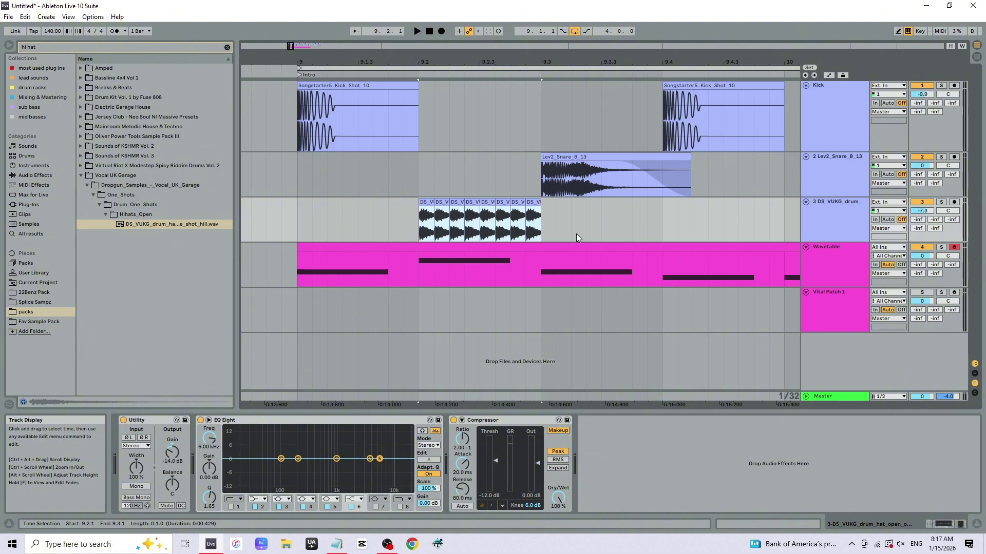
drag(558, 229, 582, 231)
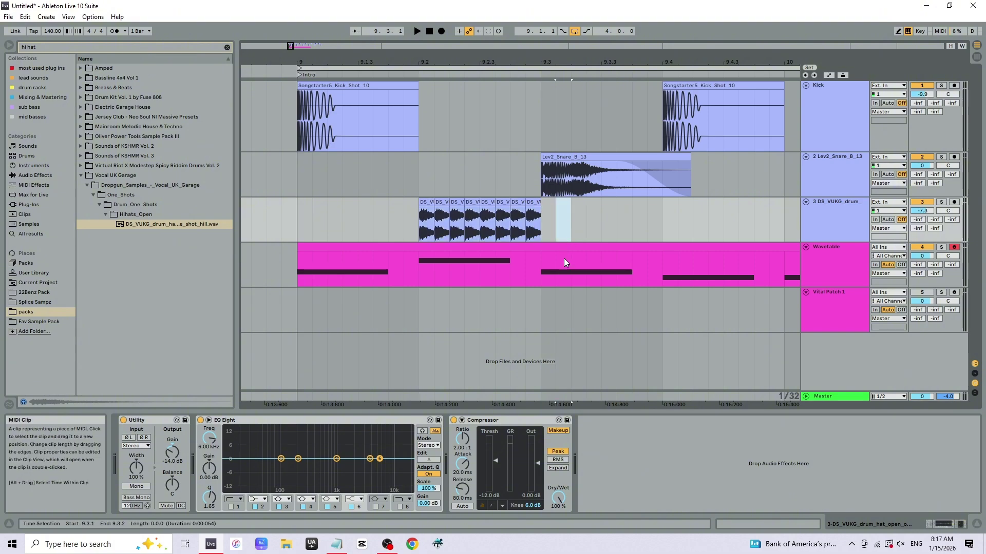
click(578, 229)
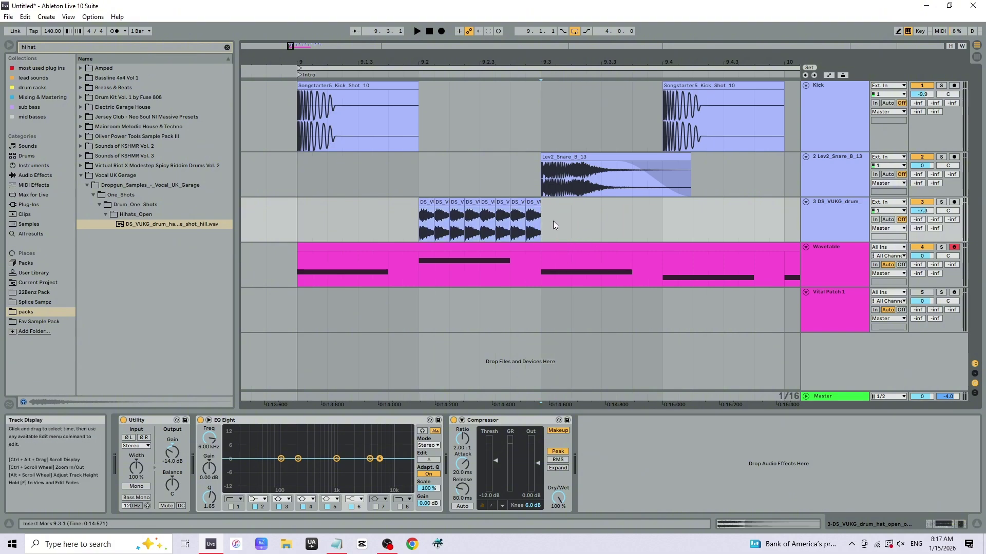
Delete all the open hat copies after the first one at beat 9.2
drag(552, 220, 573, 221)
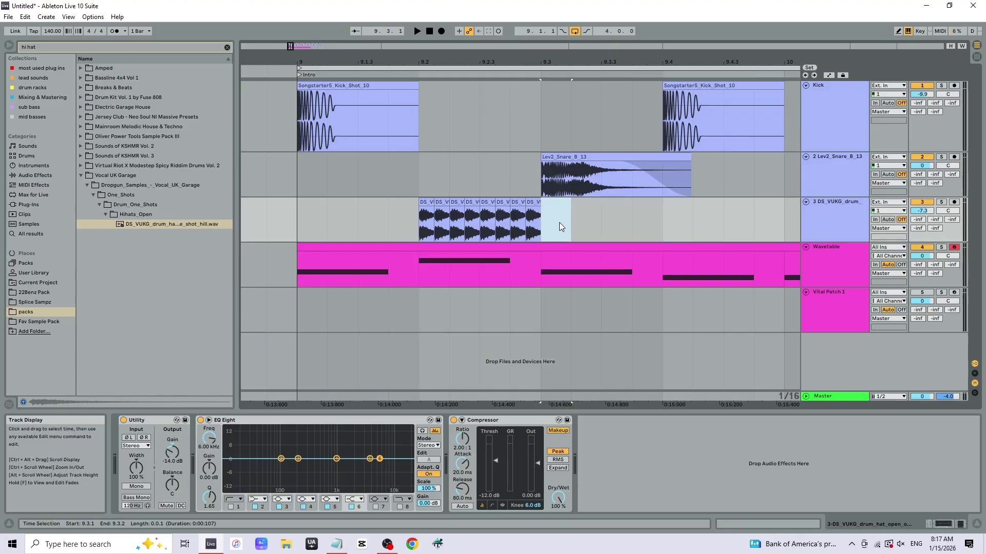
drag(552, 220, 434, 226)
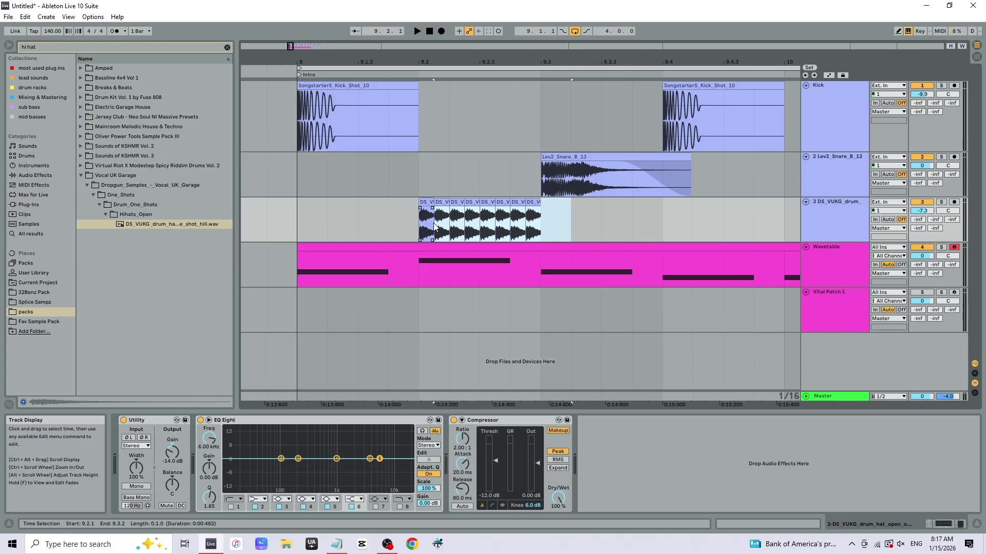
key(Delete)
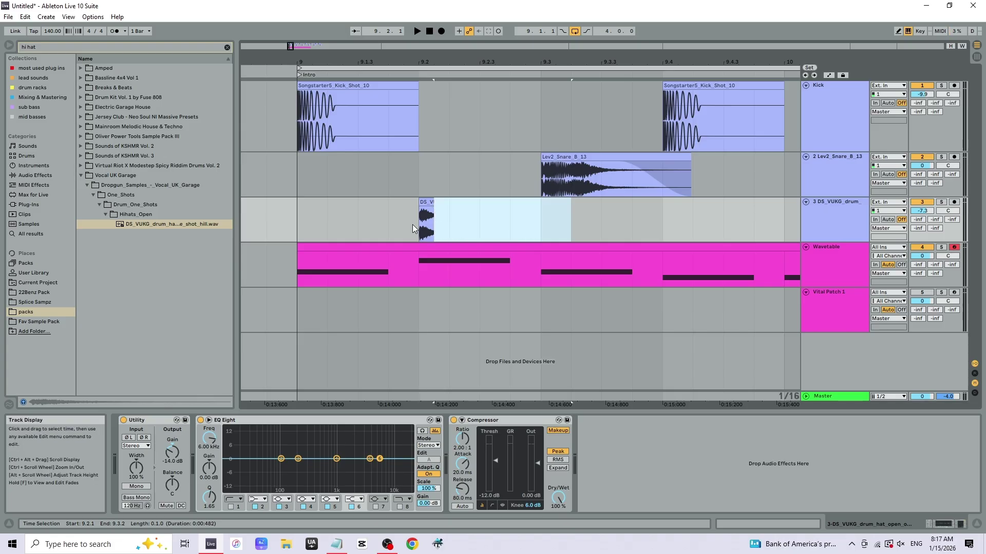
Set the grid to 1/16 and lengthen the open hat clip at beat 9.2 to a 1/16 note
click(411, 224)
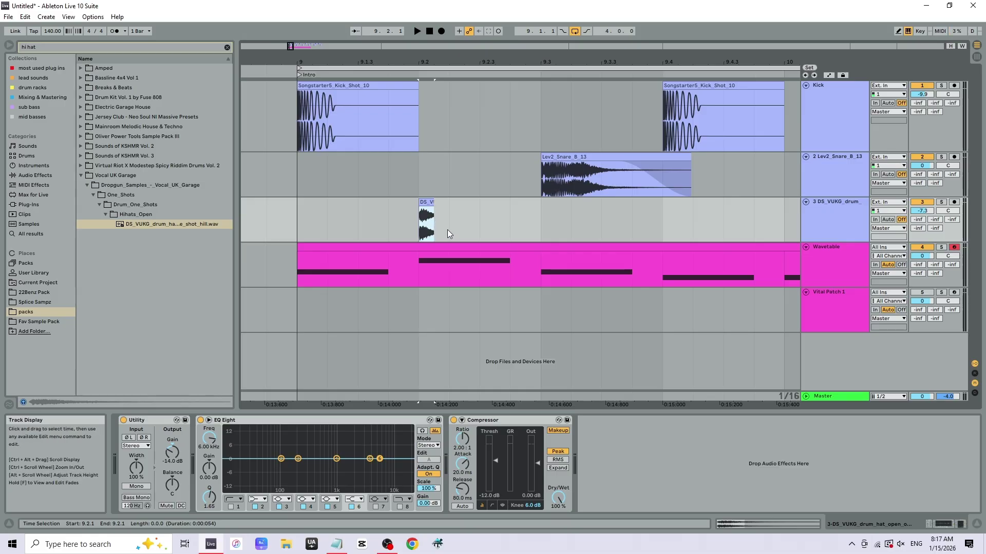
key(ctrl+1)
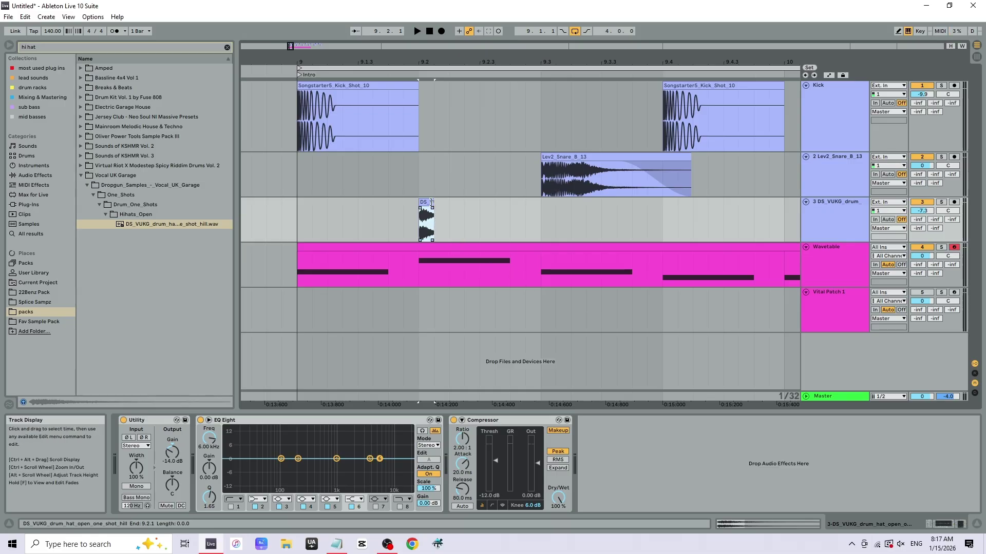
drag(435, 210, 453, 226)
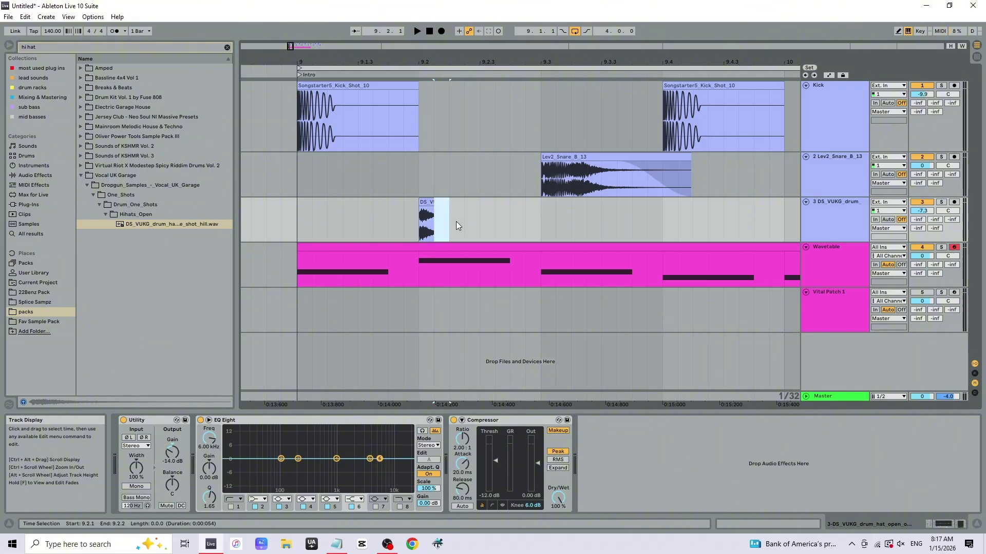
key(ctrl+2)
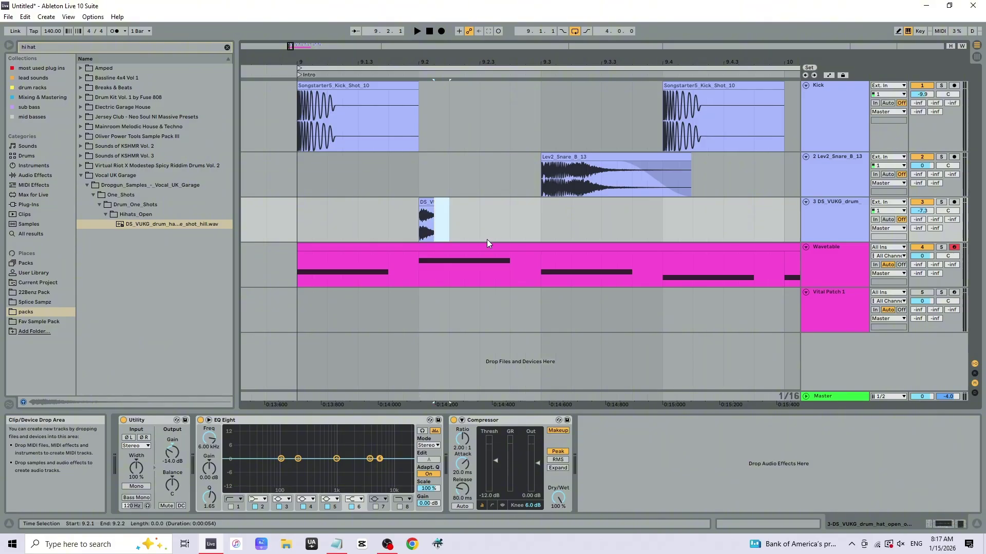
click(431, 204)
drag(431, 204, 451, 227)
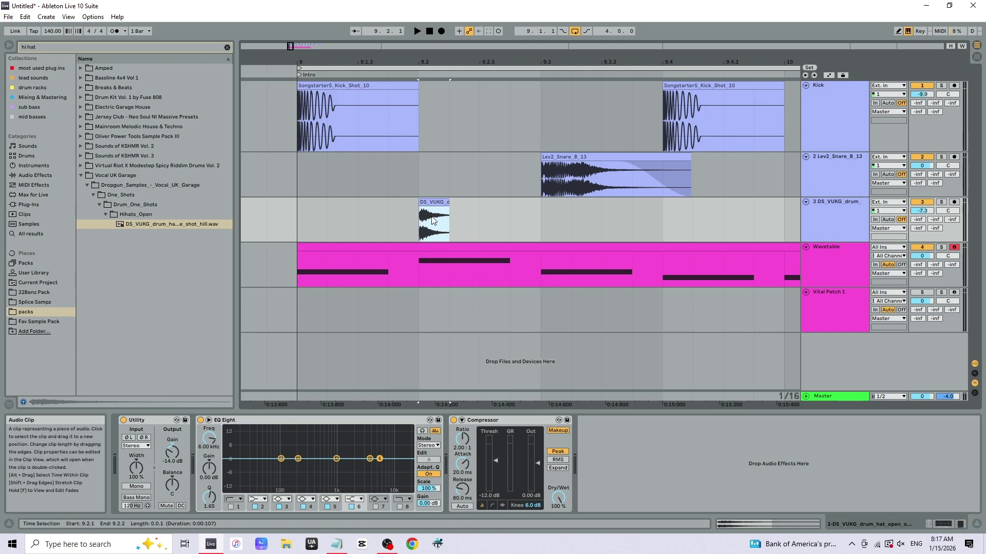
Extend the open hat clip to its full sample length on a wider grid, and trim it back to a 1/16 note
click(435, 200)
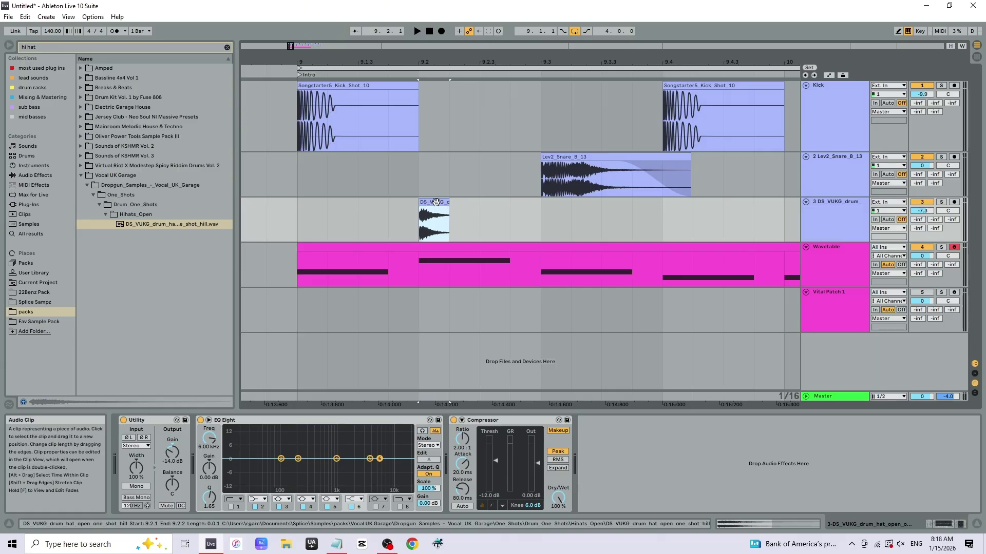
key(ctrl+2)
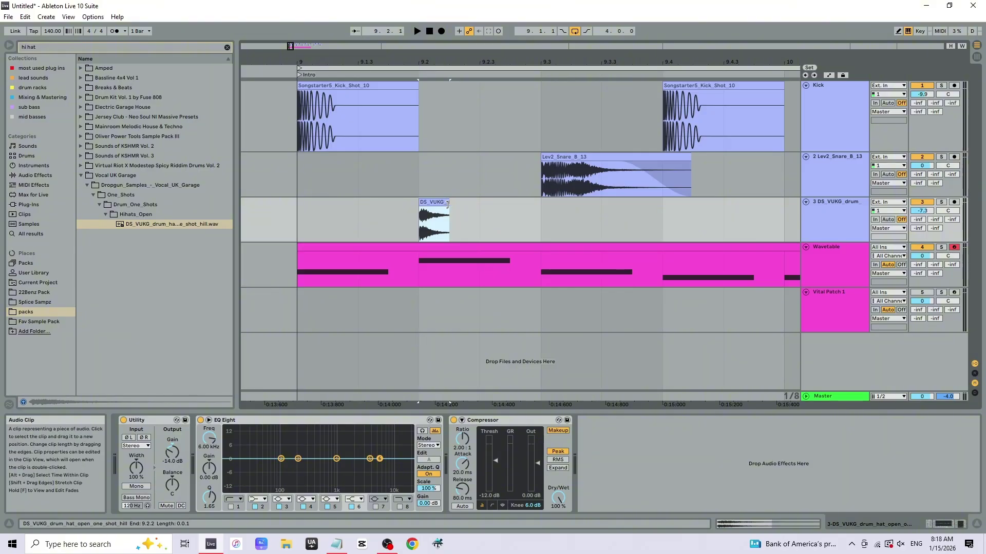
drag(449, 206, 476, 205)
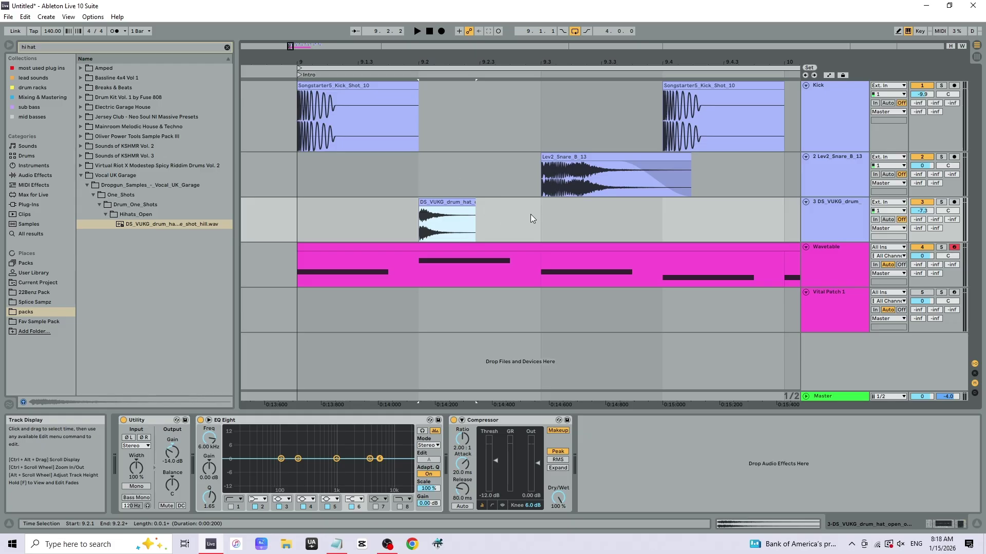
drag(530, 218, 438, 208)
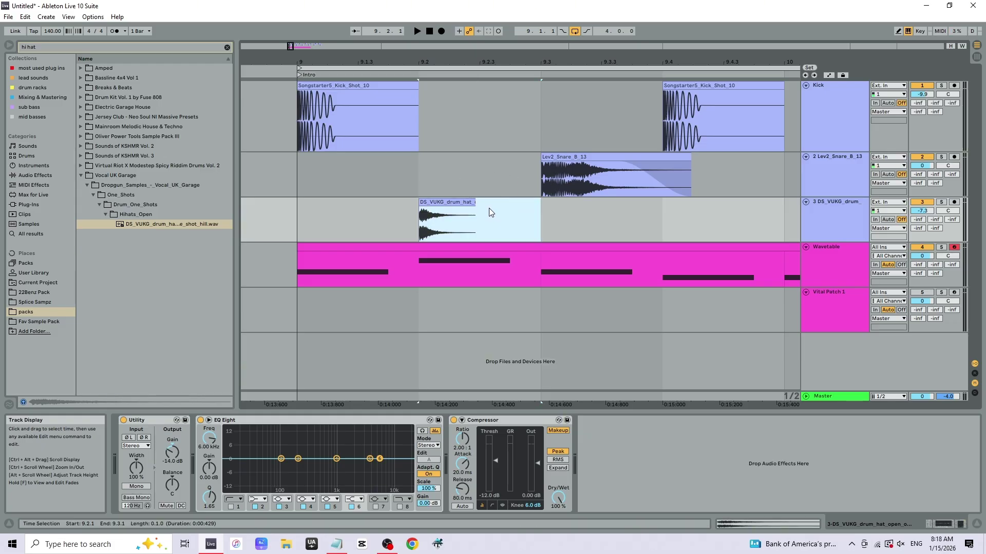
click(496, 221)
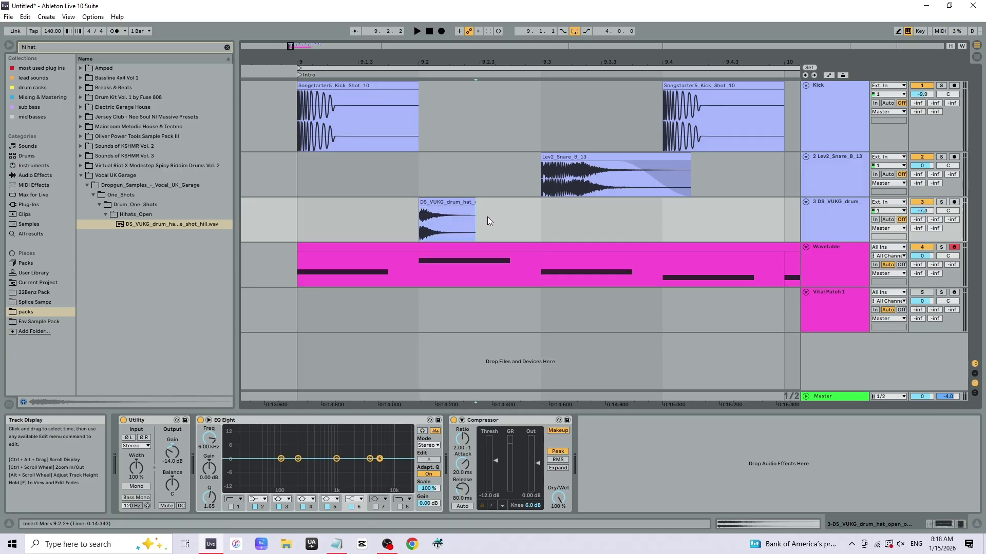
key(ctrl+1)
drag(476, 203, 448, 203)
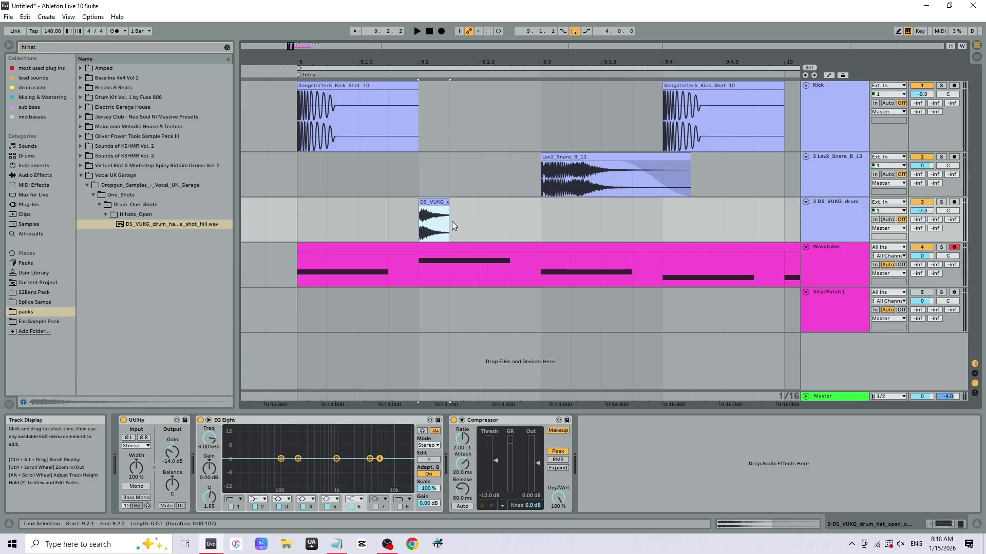
Duplicate the 1/16-note open hat clip three times to fill the span from beat 9.2 to 9.3
click(432, 204)
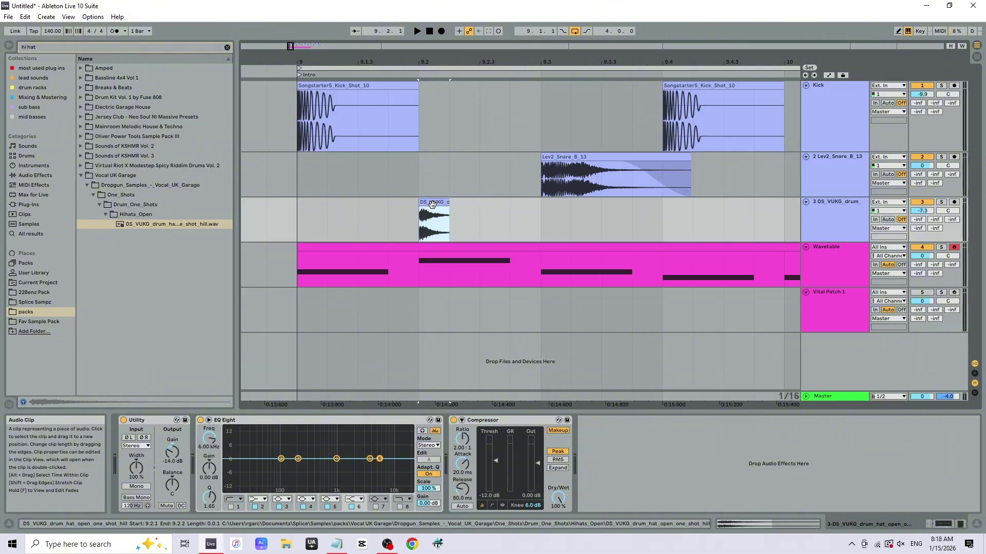
key(ctrl+d)
key(ctrl+d)
key(ctrl+d)
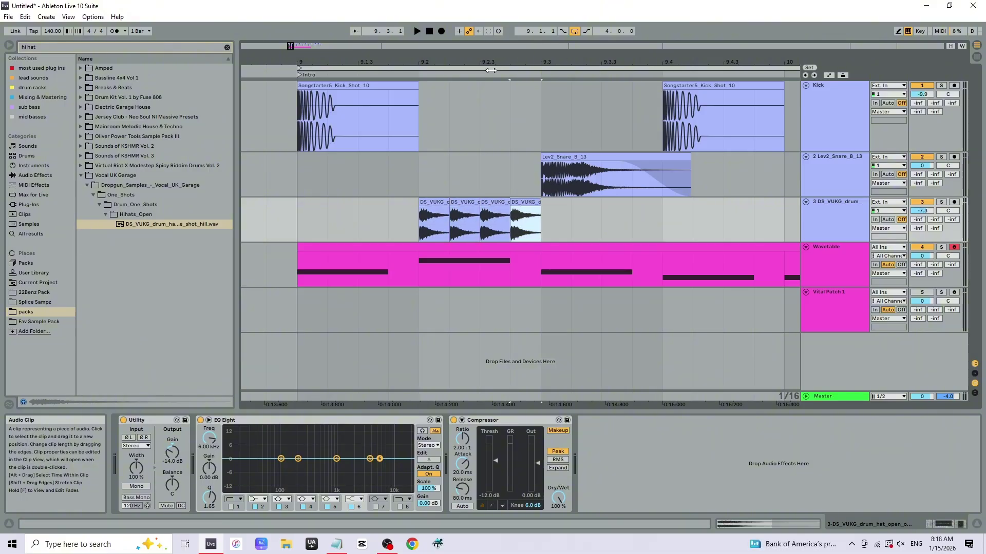
Duplicate the last open hat clip eight more times to continue the roll up to bar 10
scroll(490, 70, down, 2)
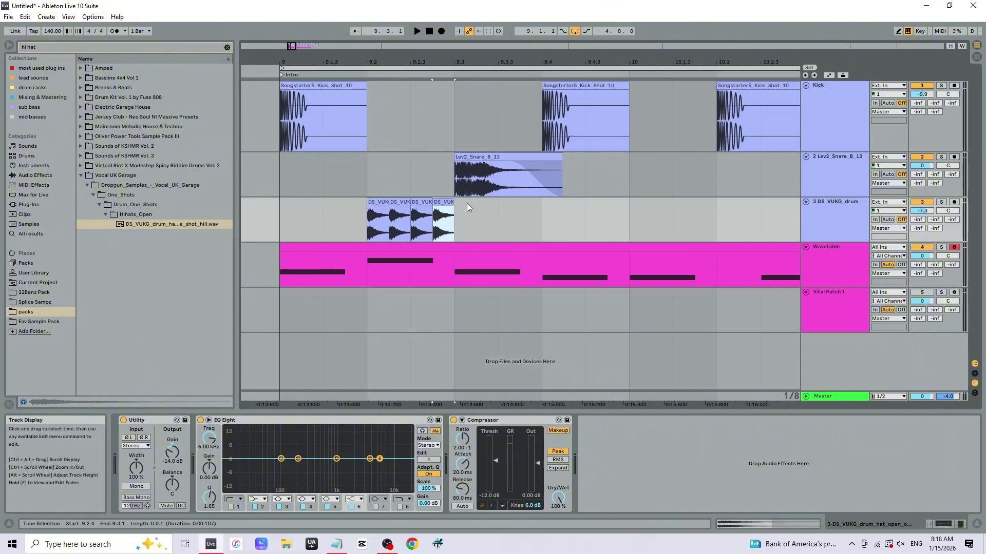
key(ctrl+d)
key(ctrl+d)
key(ctrl+d)
key(ctrl+d)
key(ctrl+d)
key(ctrl+d)
key(ctrl+d)
key(ctrl+d)
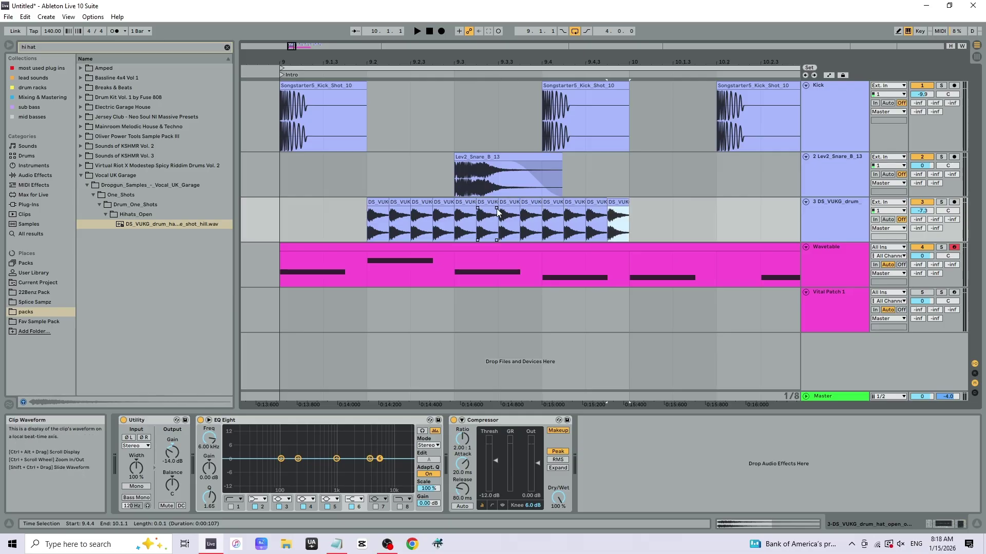
Delete the open hat clip under the snare at beat 9.3 and play the beat from bar 9
scroll(495, 155, down, 3)
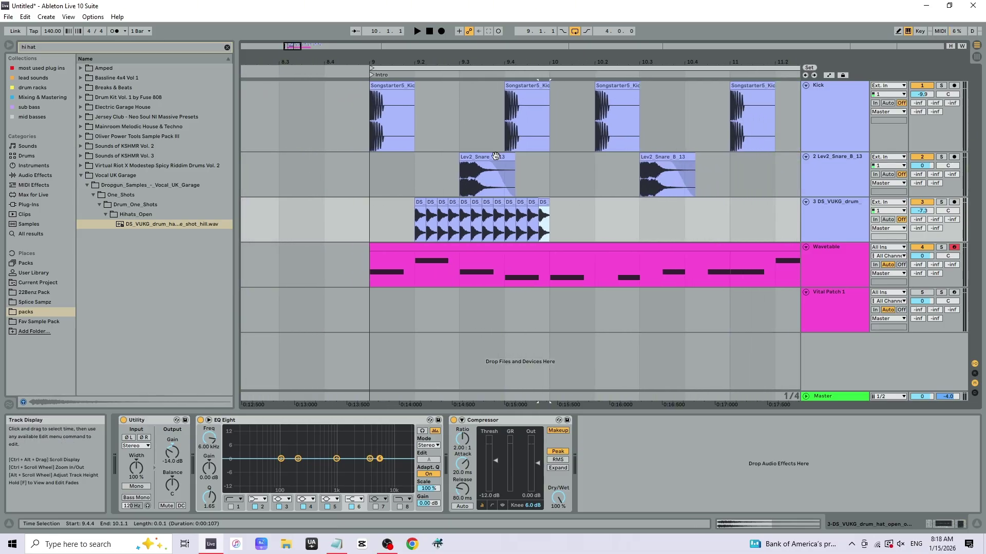
click(389, 215)
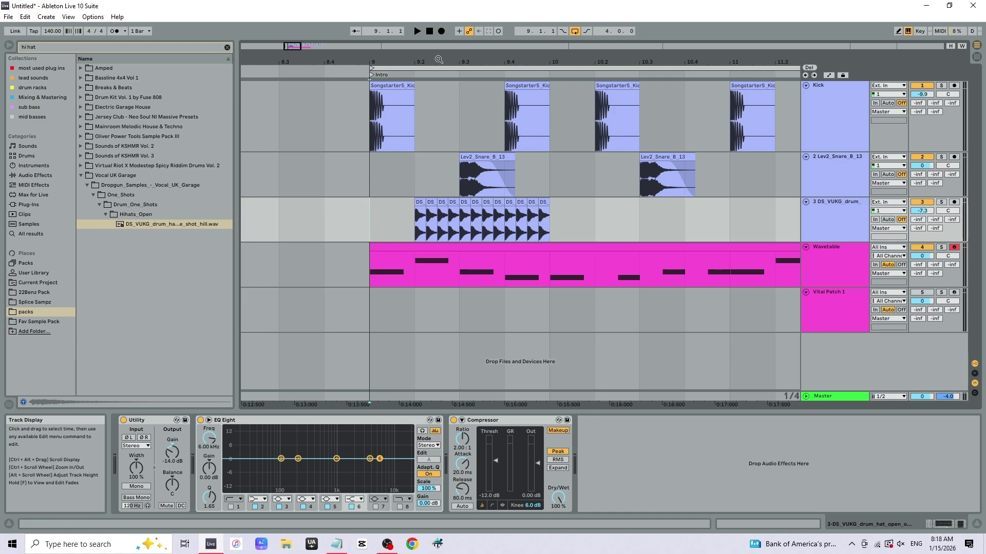
scroll(439, 59, down, 3)
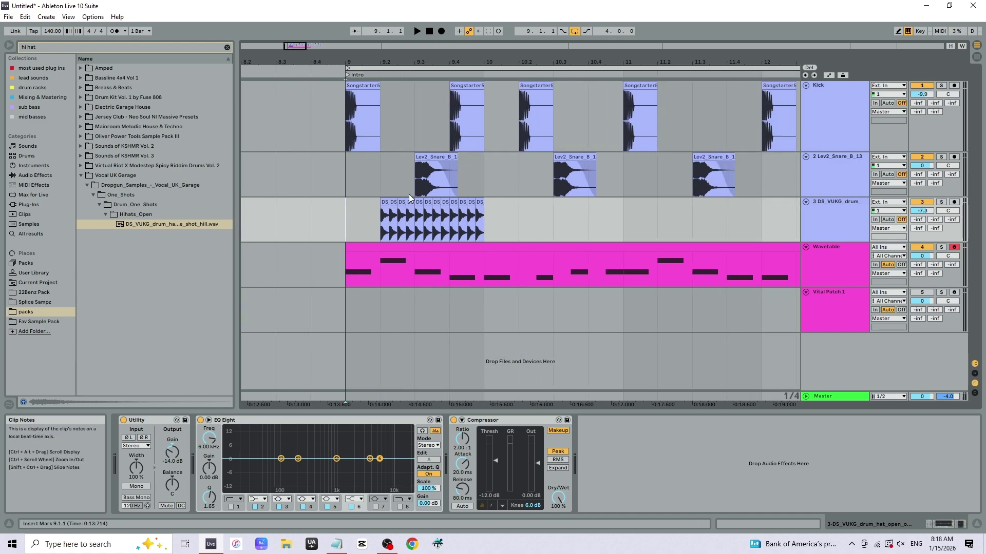
click(419, 220)
key(Delete)
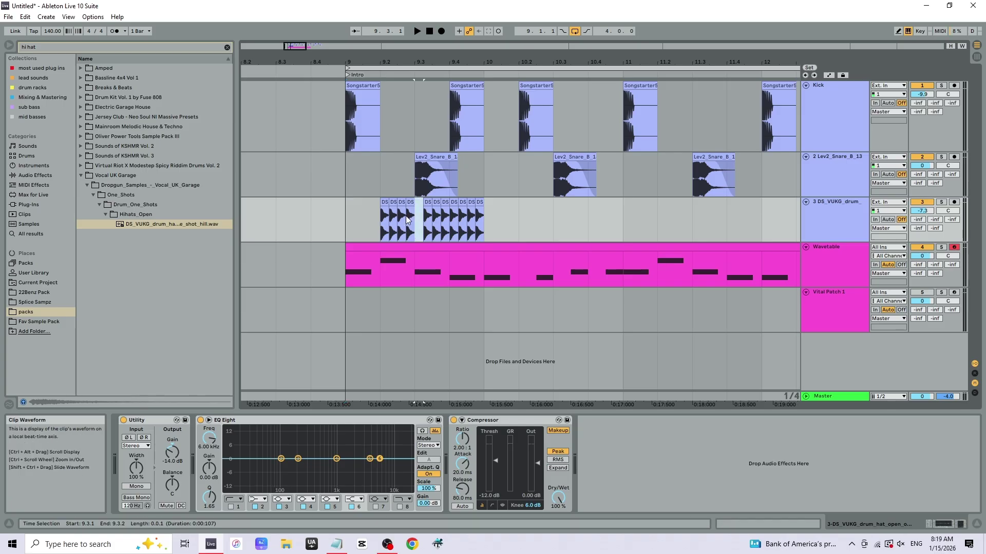
click(343, 227)
key(space)
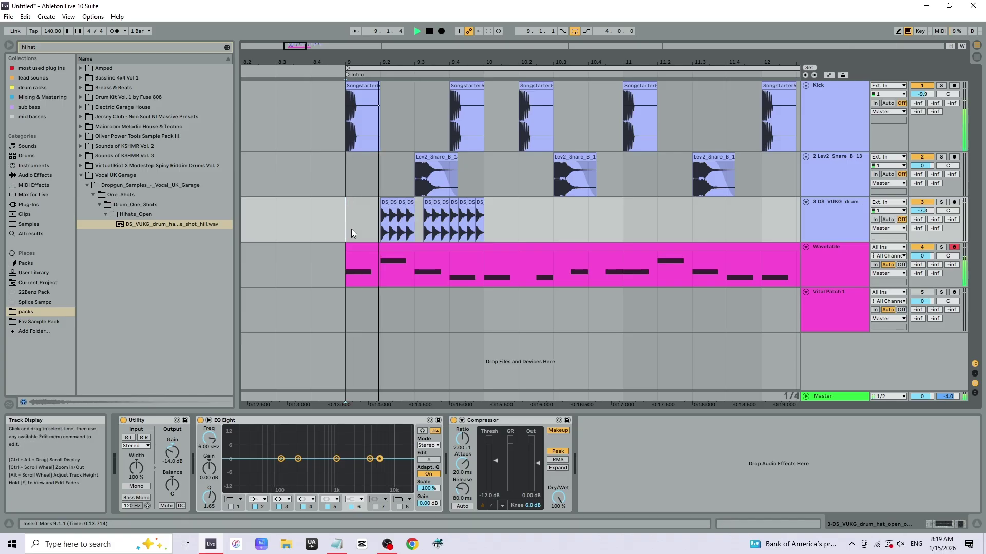
key(space)
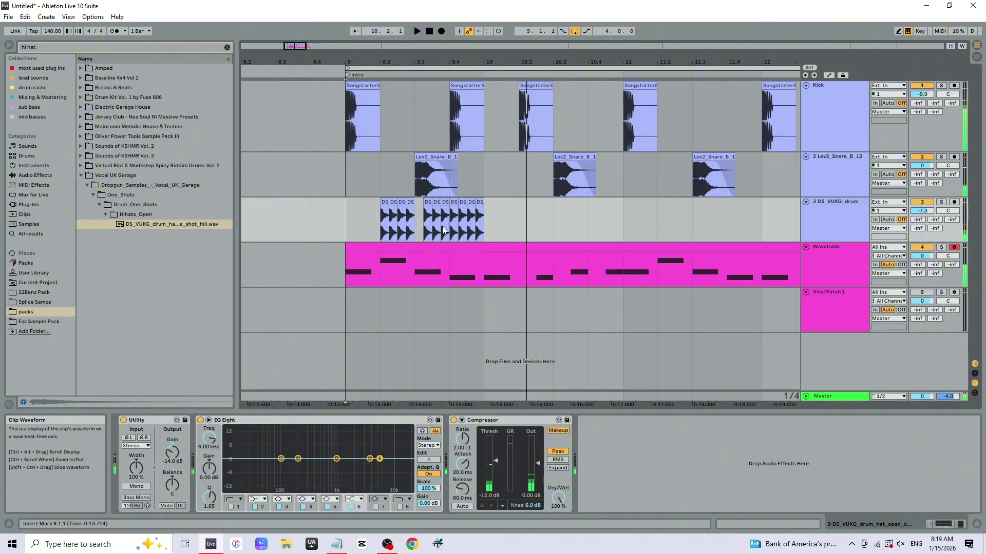
Duplicate bar 9 of the open hat track into bar 10 and play the beat from bar 9
drag(365, 233, 492, 229)
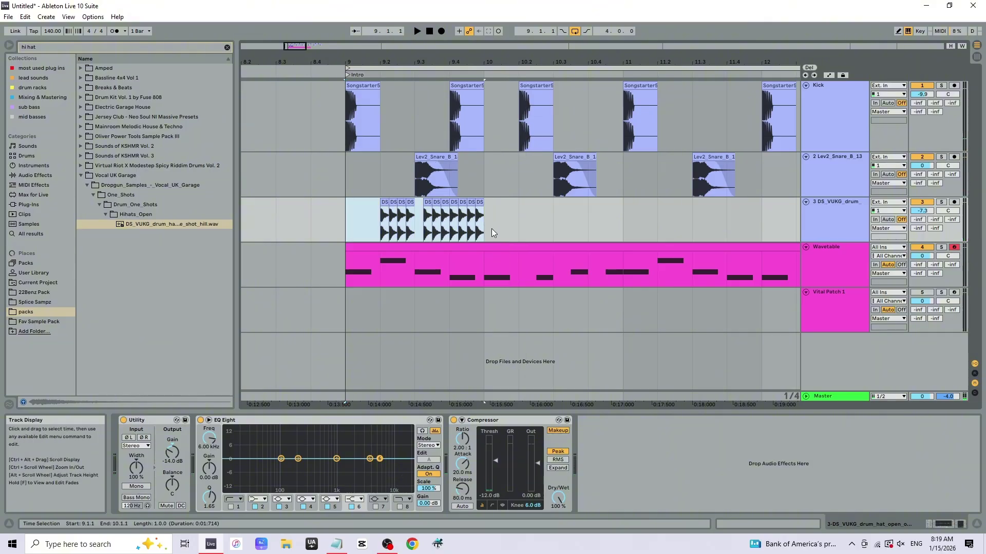
key(ctrl+d)
click(347, 230)
key(space)
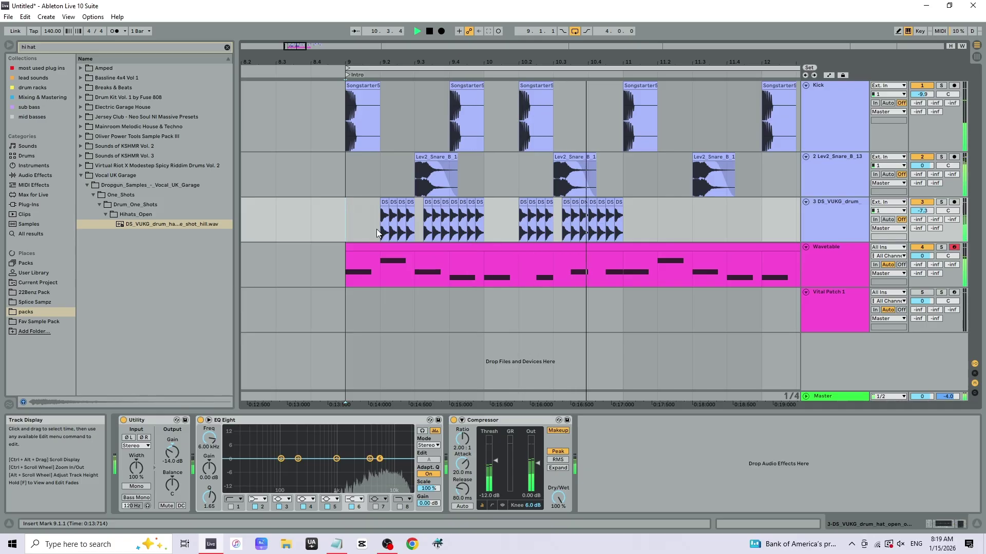
key(space)
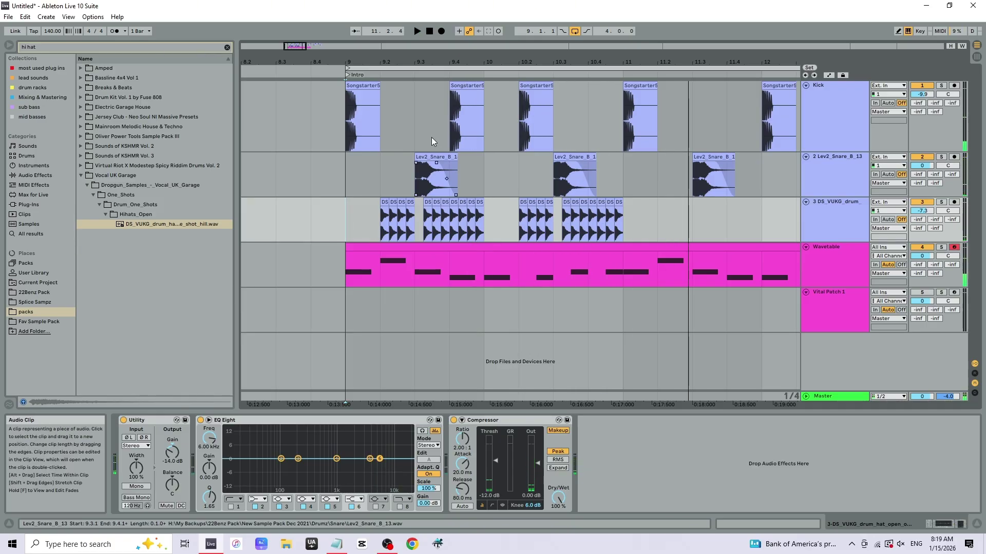
Delete all open hat clips from 9.2.2 onward, keeping only the first one at beat 9.2
drag(645, 217, 380, 218)
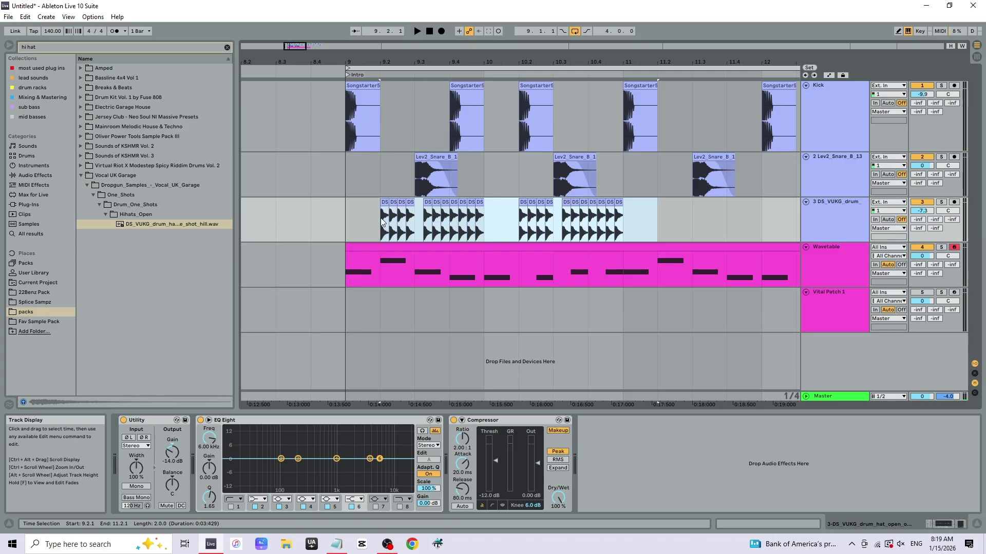
ctrl+scroll(424, 93, up, 5)
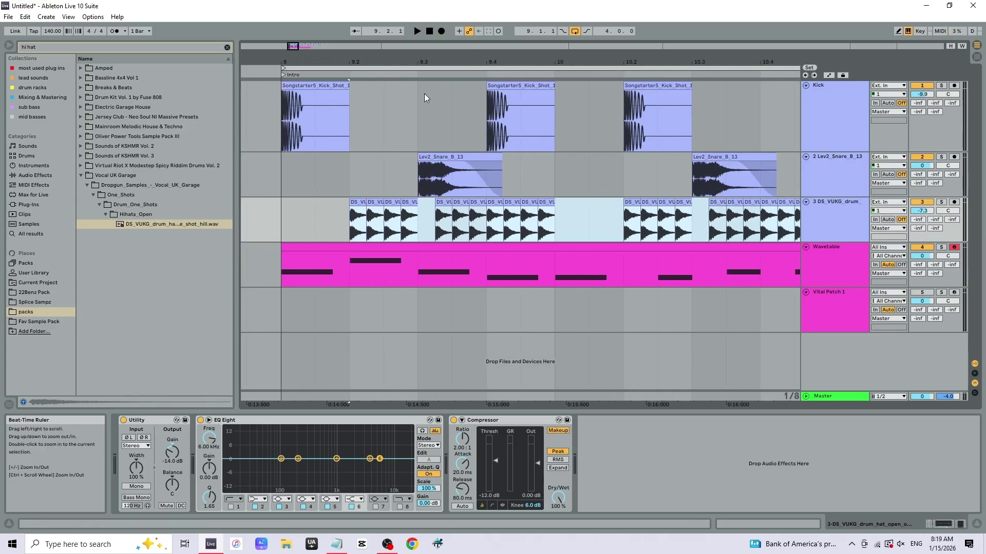
ctrl+scroll(404, 213, down, 4)
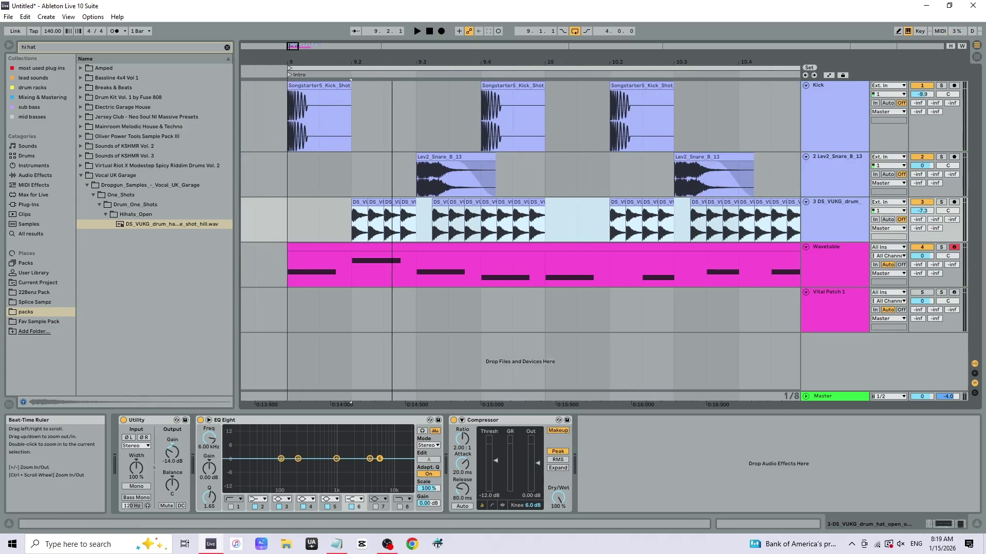
click(602, 227)
drag(602, 226, 308, 223)
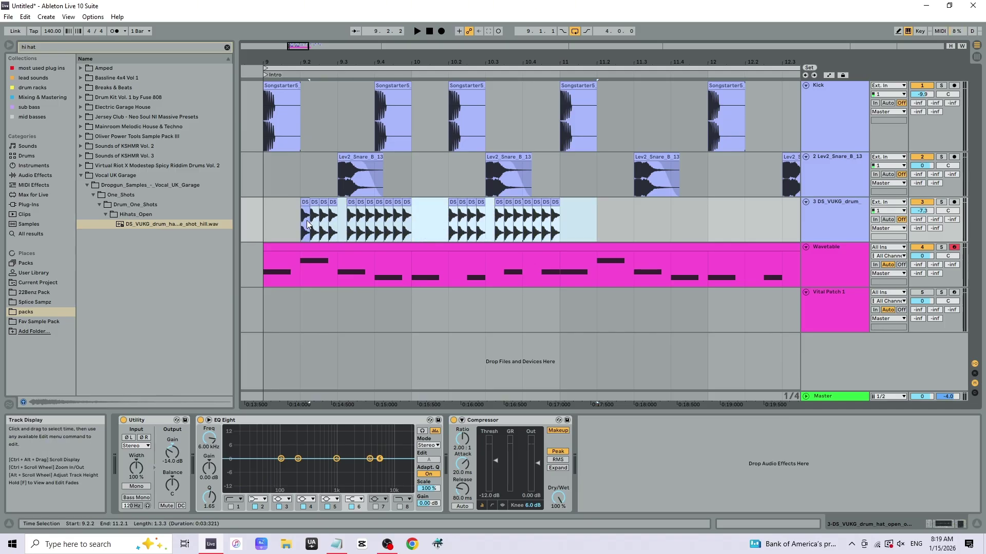
key(Delete)
Move the remaining open hat clip to 9.1.1, duplicate it three times up to beat 9.2, and play from bar 9
drag(313, 59, 389, 208)
click(524, 206)
drag(389, 203, 488, 206)
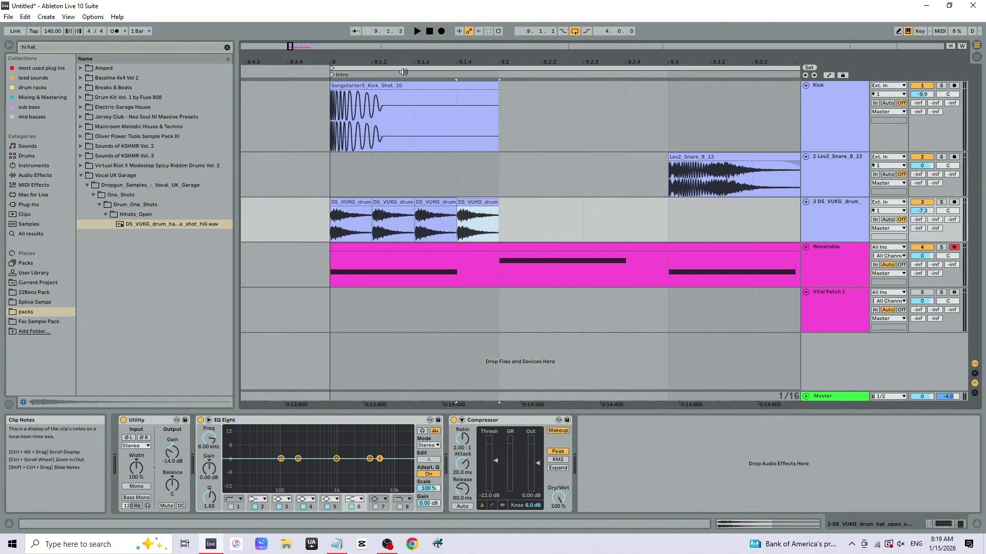
drag(400, 62, 400, 51)
key(space)
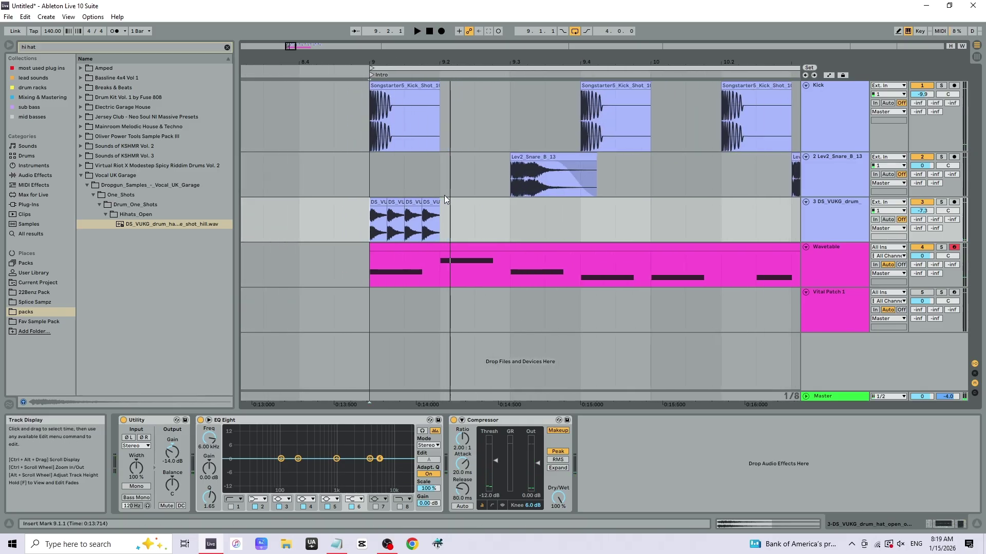
Delete the open hat clips at 9.1.2 and 9.1.4
click(396, 200)
key(Delete)
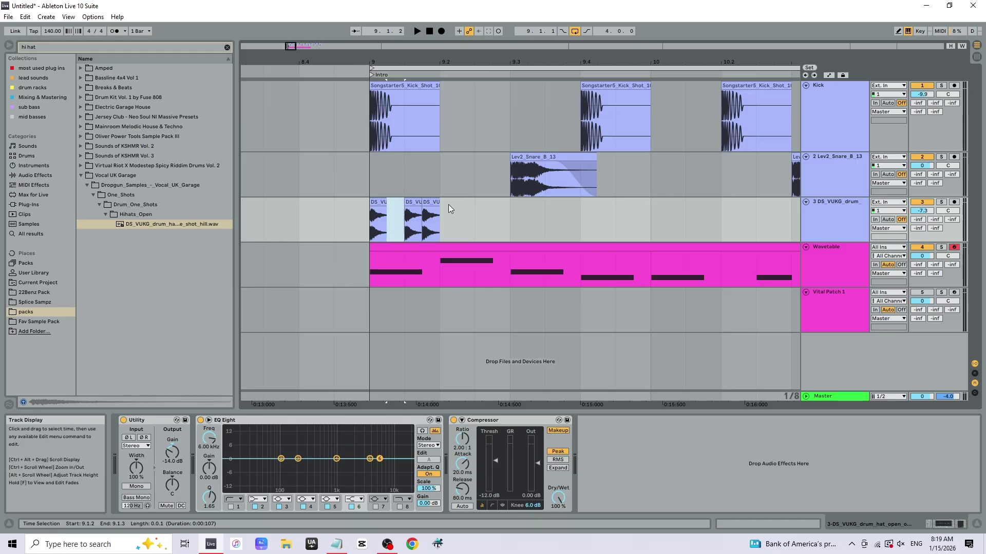
click(433, 201)
key(Delete)
Lengthen the open hat clip at 9.1.1 to about 200 ms and inspect the gap before the hat at 9.1.3
drag(387, 206, 400, 205)
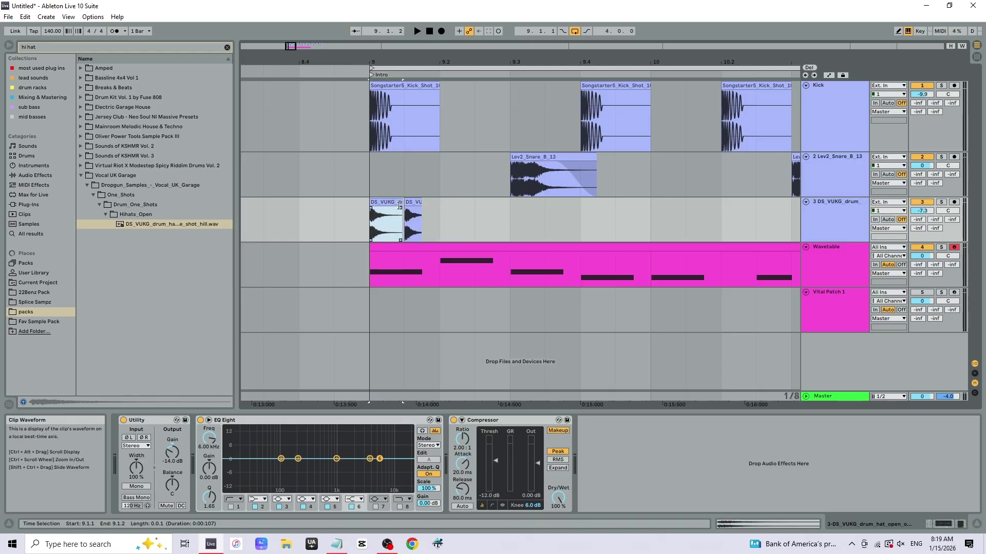
mouse_move(397, 65)
mouse_down()
mouse_move(397, 134)
mouse_move(439, 133)
mouse_up()
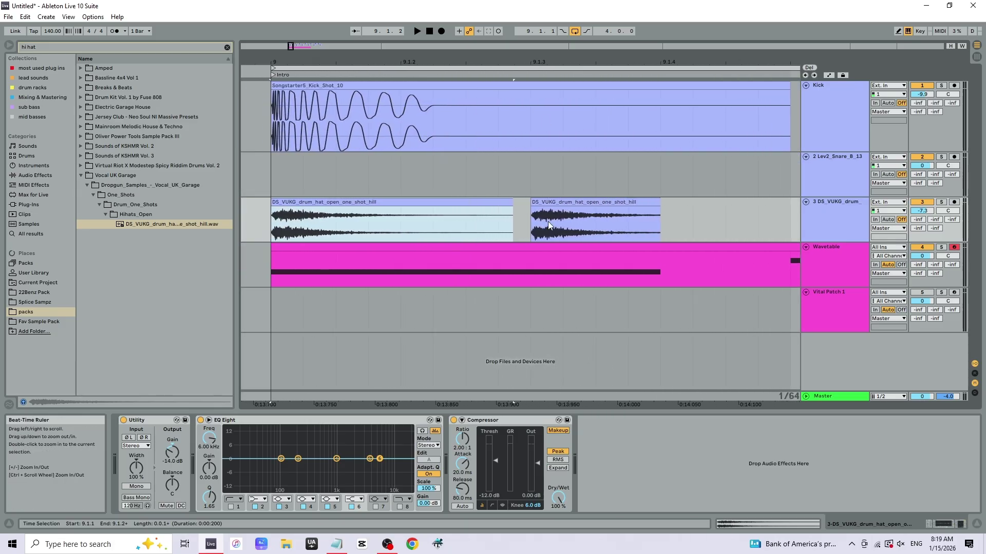
click(516, 217)
drag(515, 217, 530, 217)
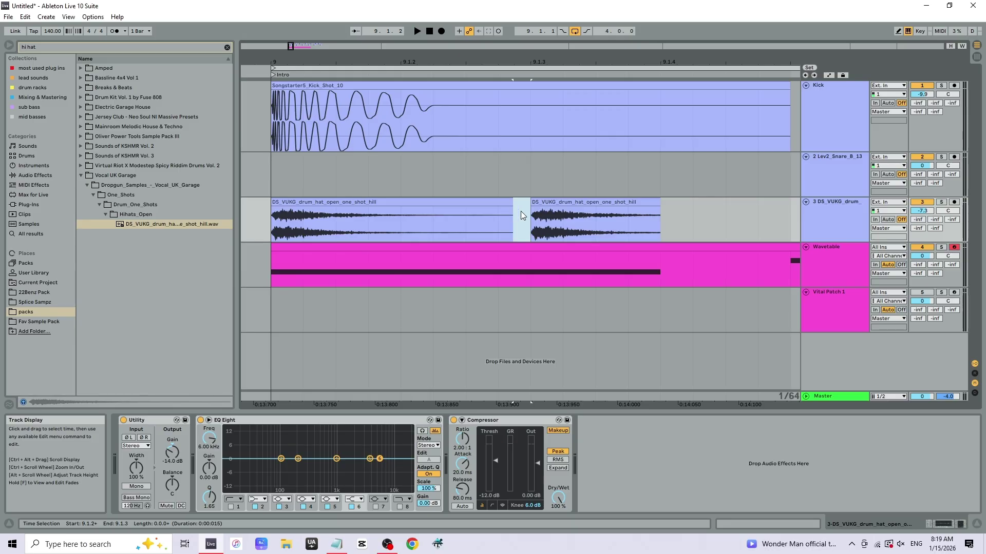
click(483, 201)
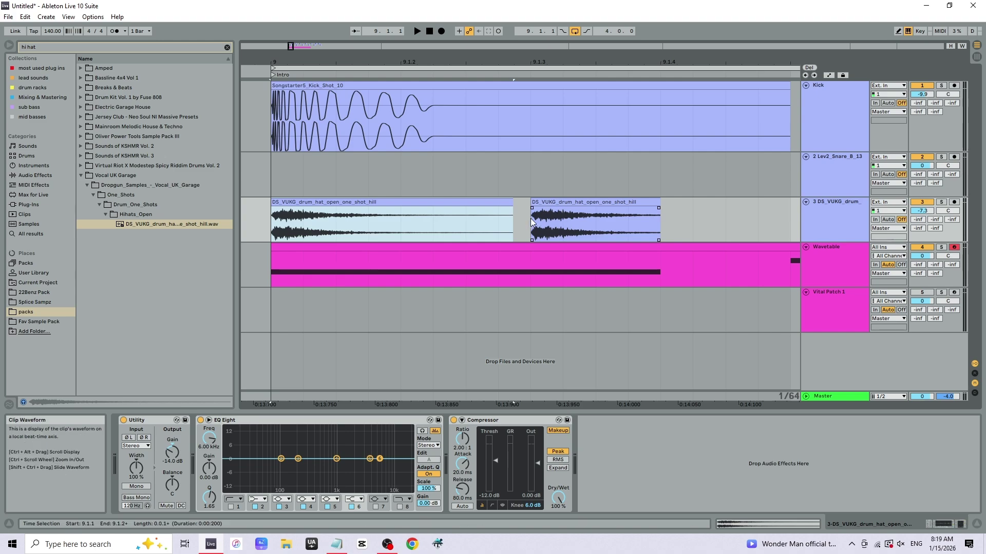
Duplicate the roughly 200 ms open hat clip at 9.1.1 so the copy starts directly at its end, and inspect the join
drag(531, 218, 661, 225)
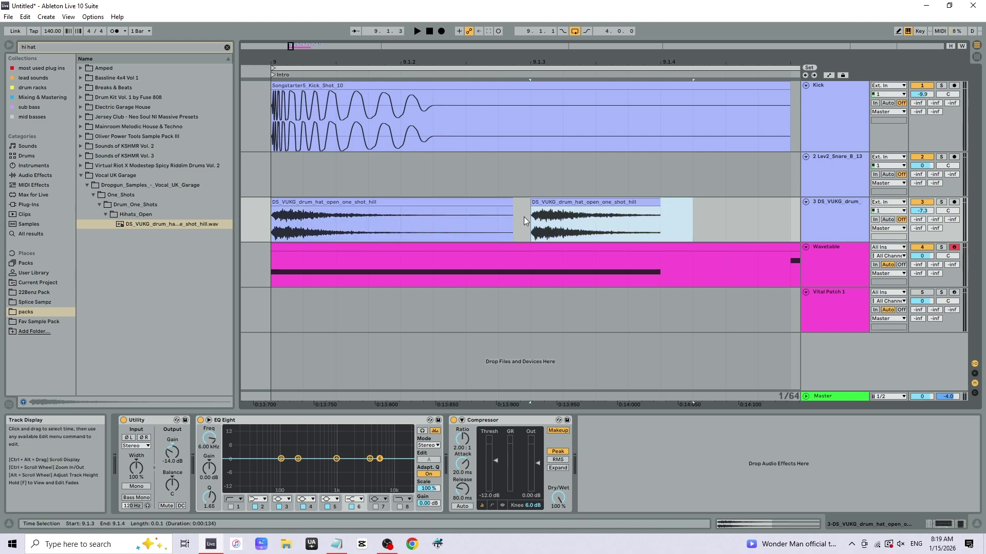
drag(518, 220, 532, 221)
key(Left)
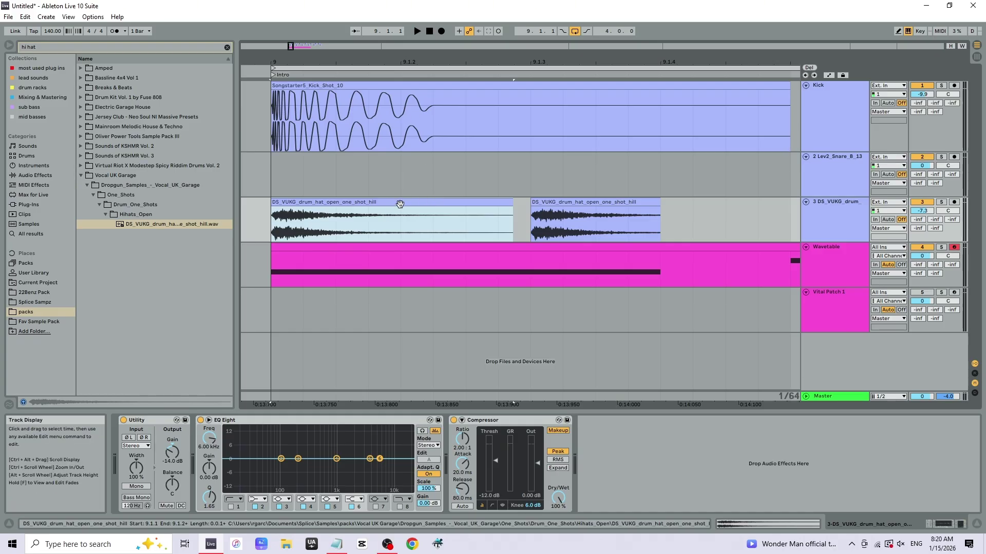
key(ctrl+d)
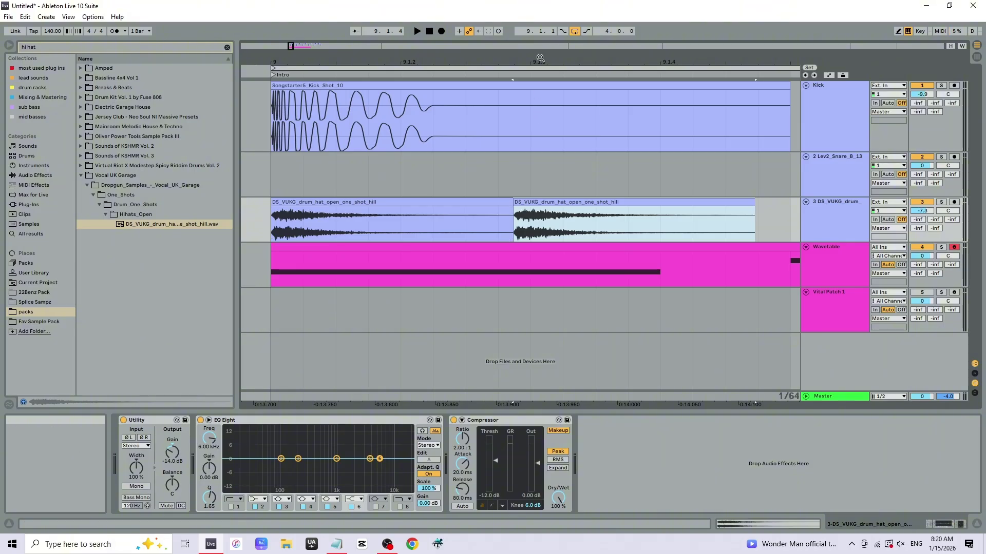
scroll(539, 118, up, 5)
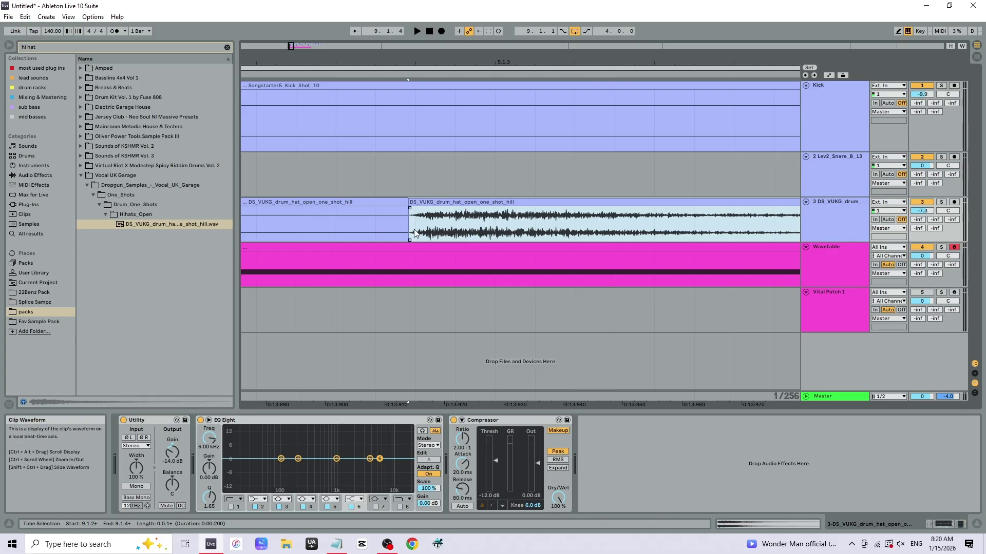
drag(442, 57, 477, 35)
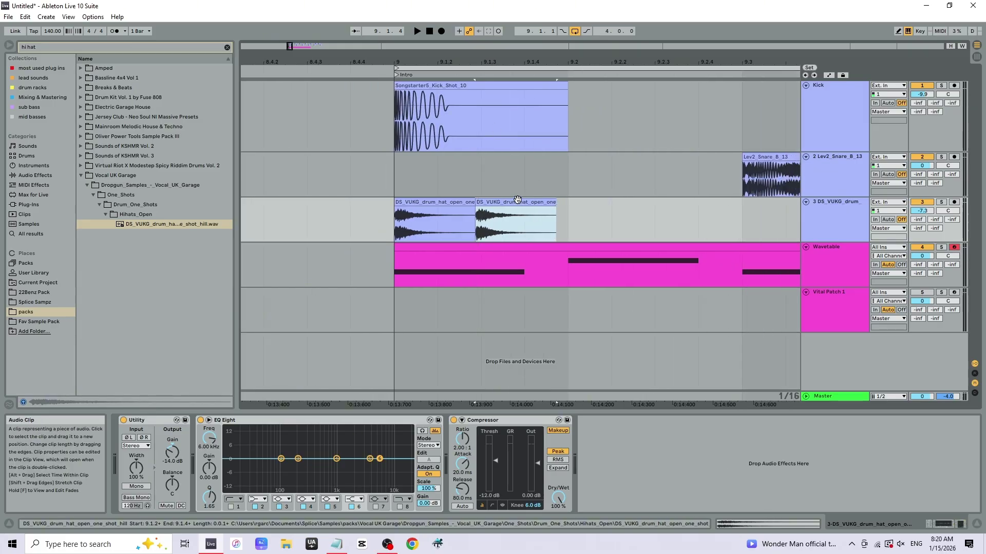
Duplicate the open hat clip back to back five more times, filling the track up to about 9.4.2
key(ctrl+d)
key(ctrl+d)
key(ctrl+d)
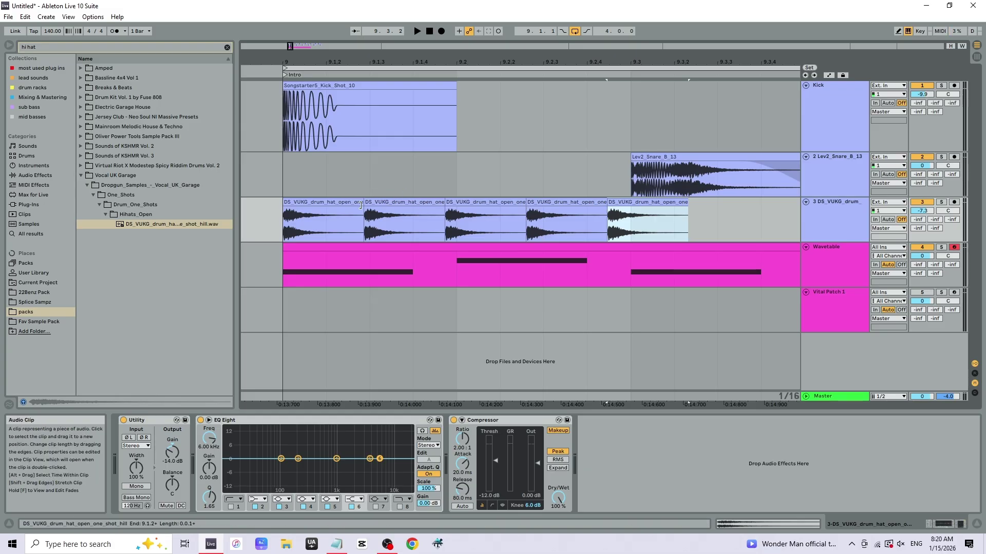
click(327, 208)
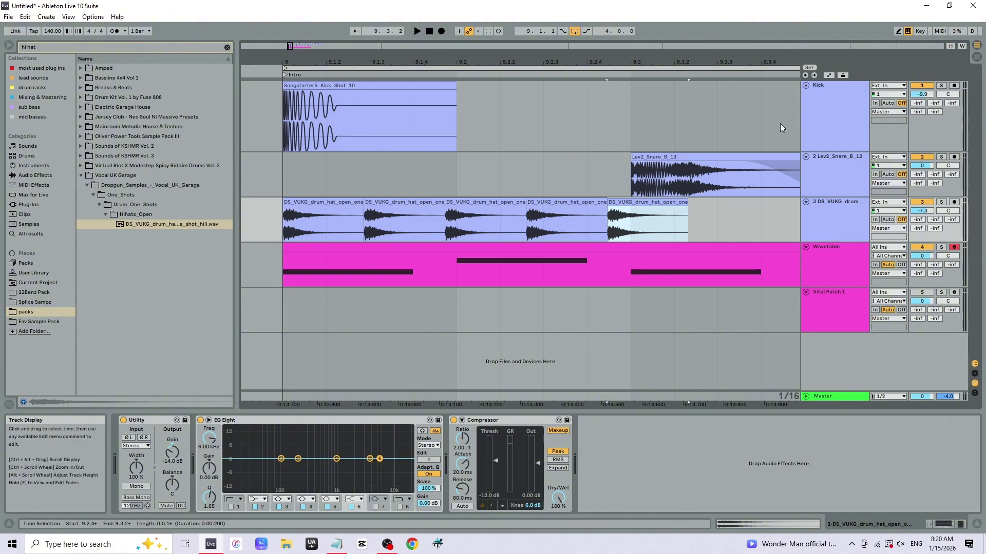
drag(735, 68, 707, 173)
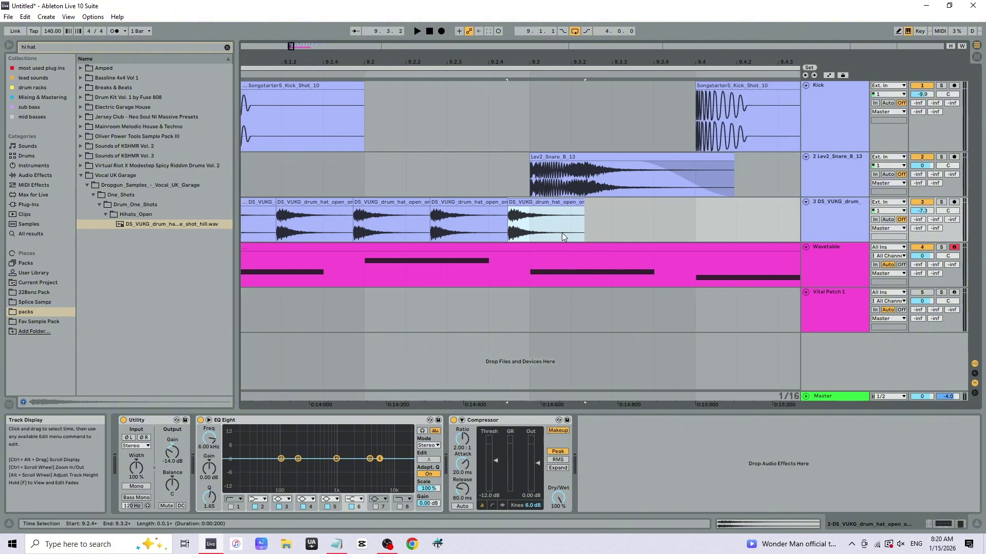
key(ctrl+d)
key(ctrl+d)
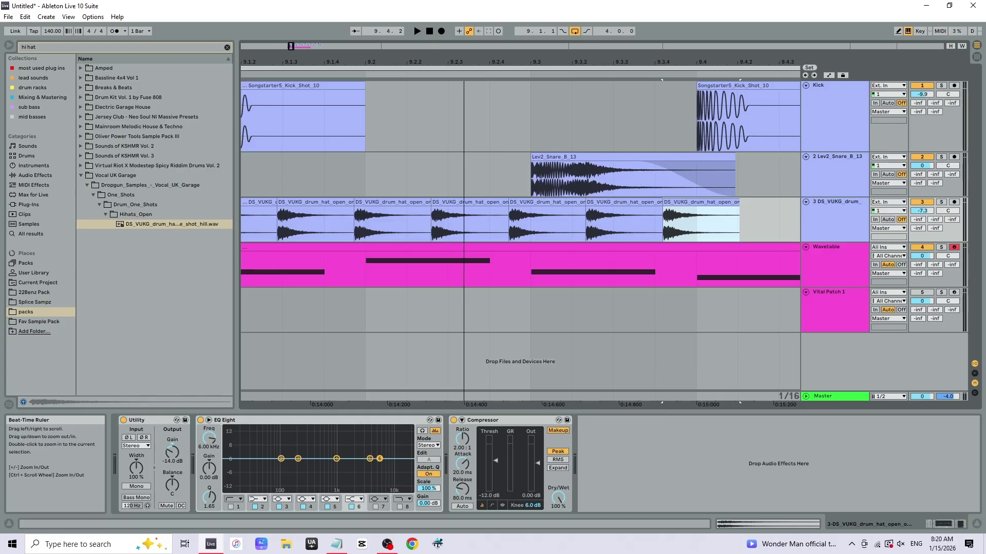
drag(455, 67, 555, 68)
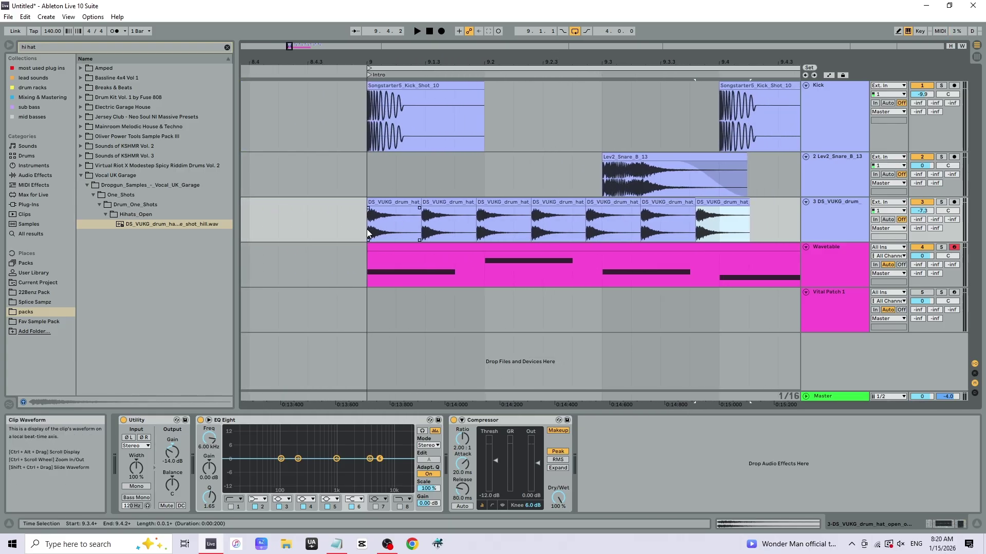
Examine how the back-to-back hat clips line up with the 1/16 grid, the kicks and the snare between 9.1.1 and 9.4.2
drag(366, 230, 755, 236)
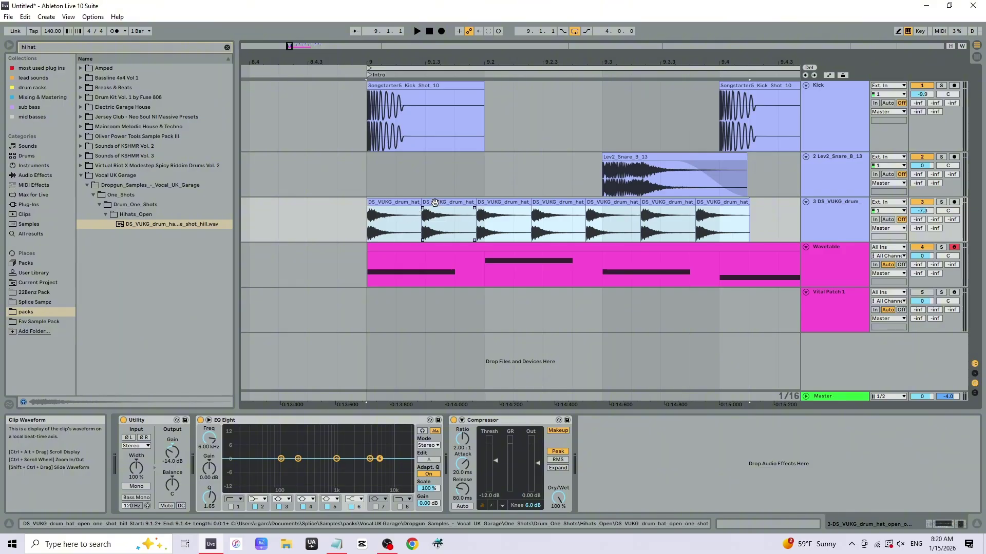
click(426, 185)
drag(426, 183, 483, 188)
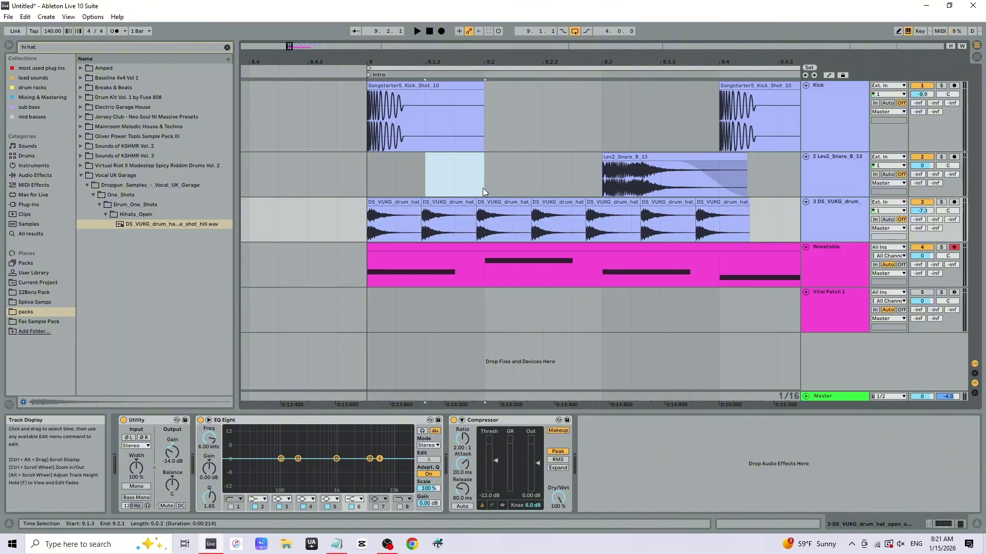
drag(373, 229, 690, 230)
drag(426, 186, 687, 189)
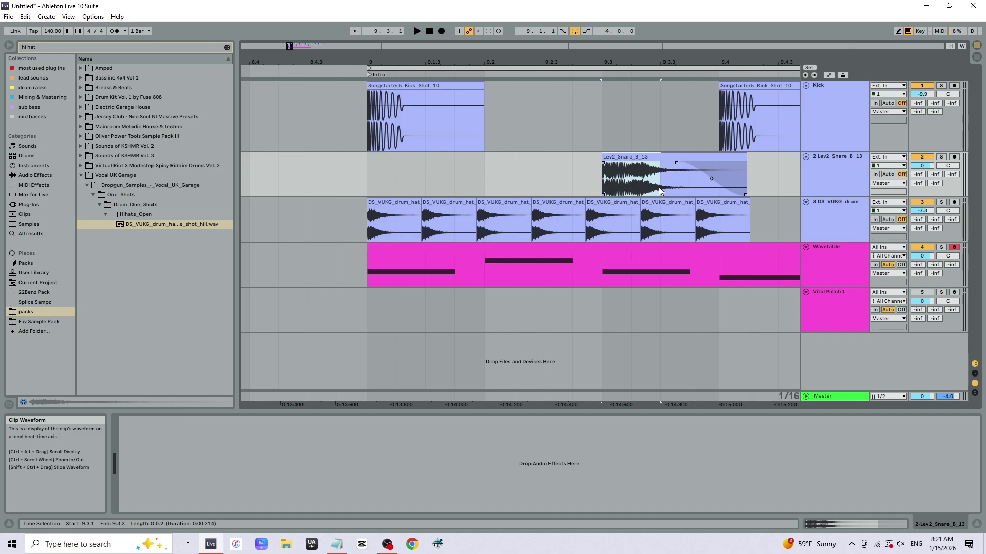
drag(658, 187, 716, 188)
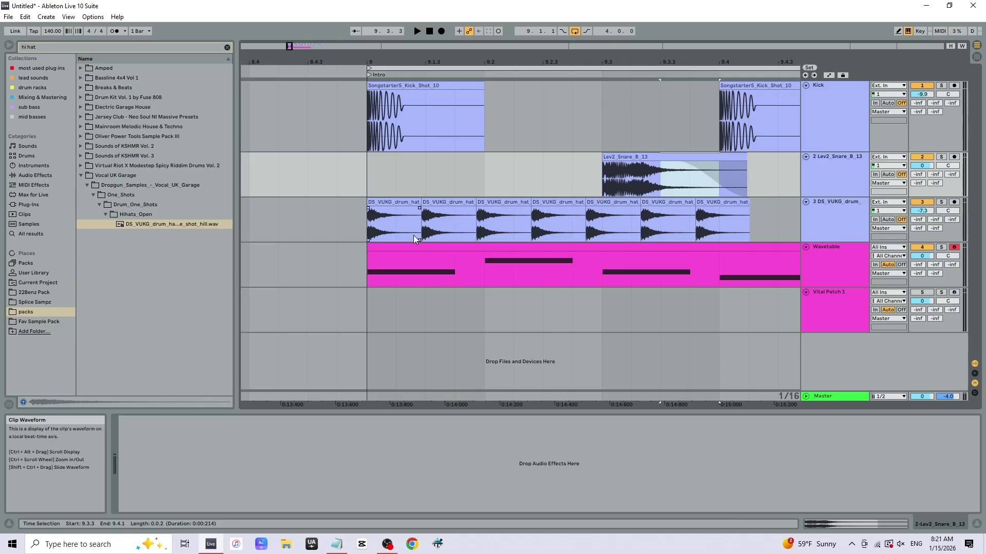
drag(414, 235, 429, 235)
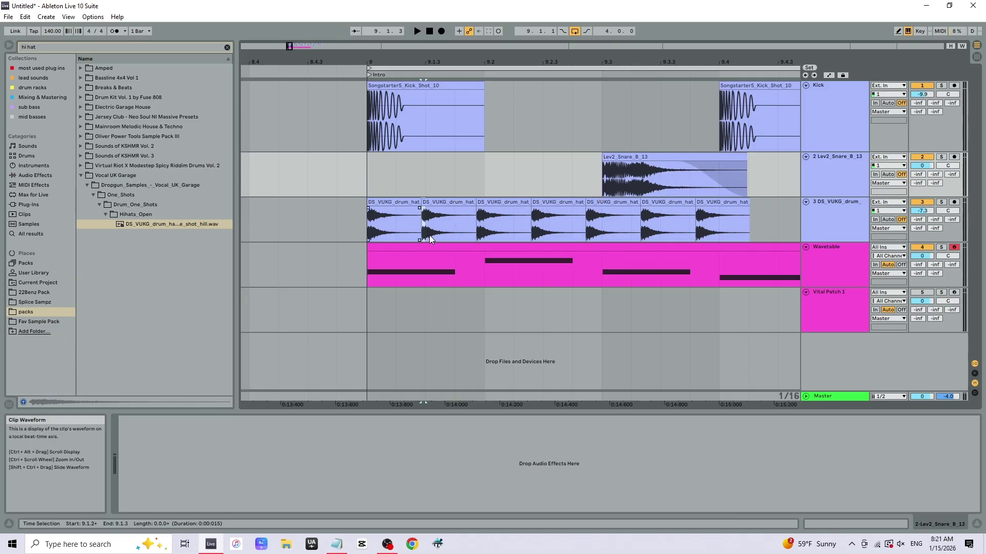
click(429, 235)
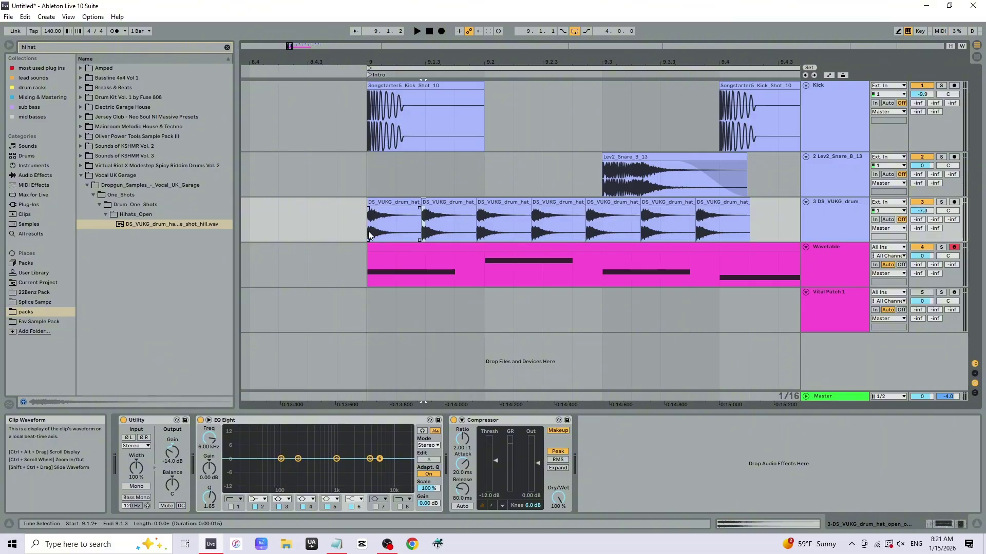
drag(368, 235, 750, 239)
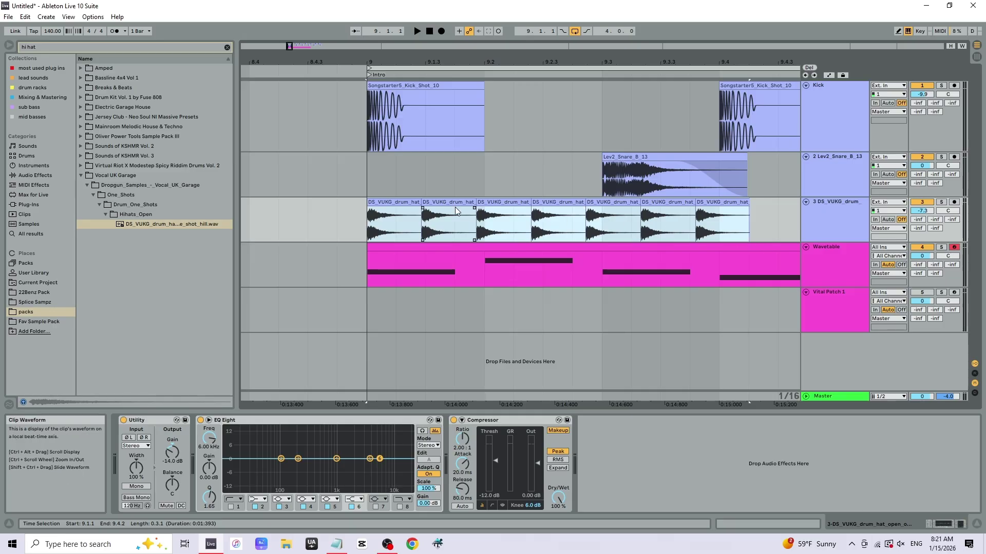
Duplicate the open hat track and rename the original track "hi hat 1"
click(823, 225)
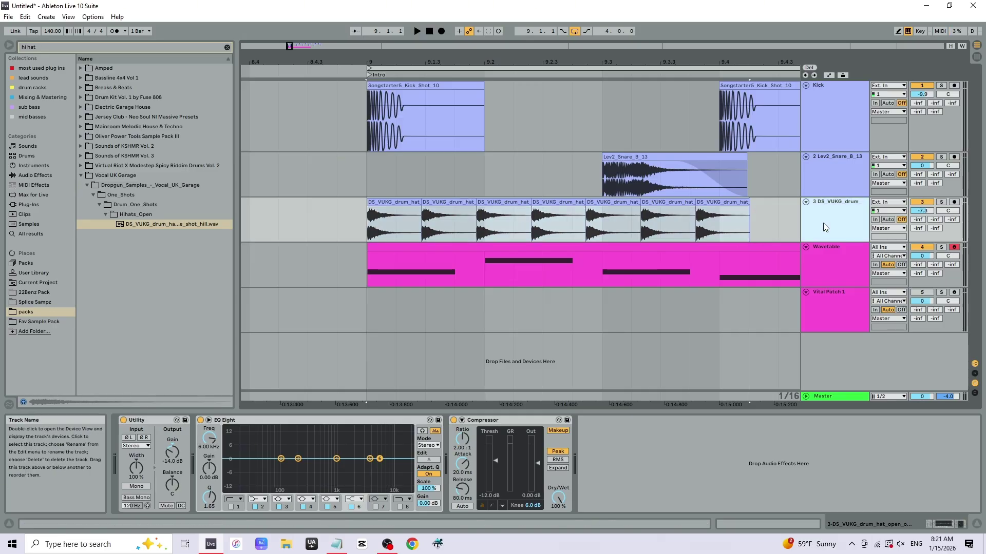
key(ctrl+d)
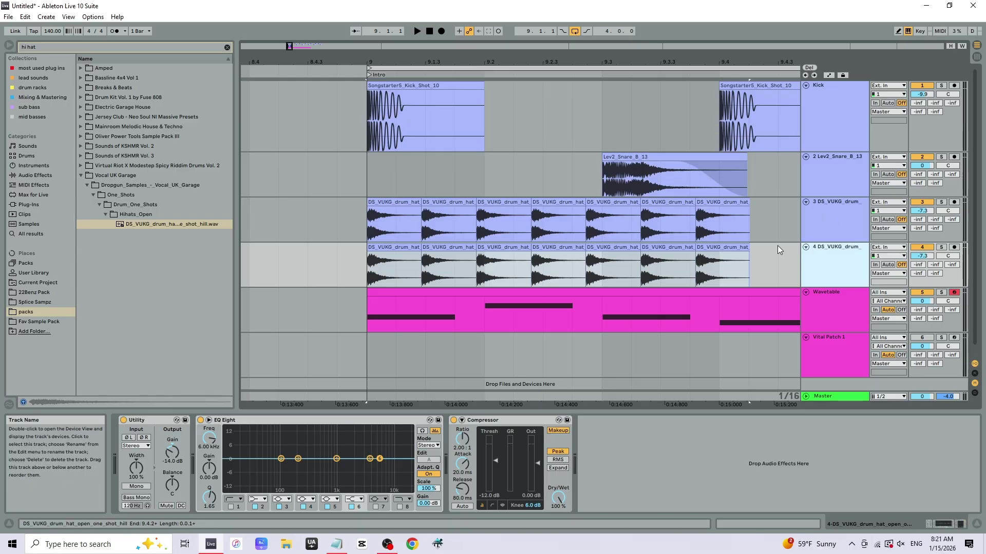
click(823, 213)
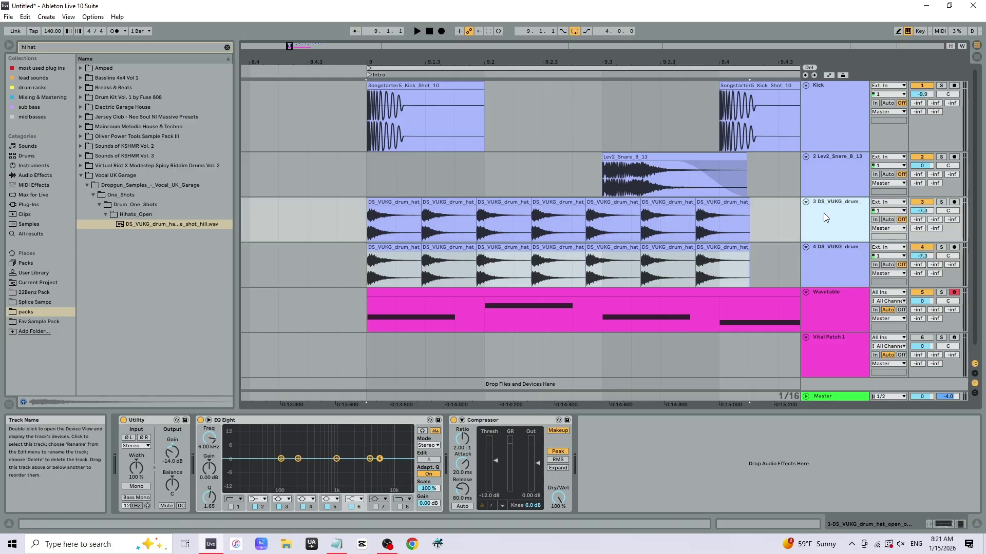
key(ctrl+r)
text(hi hat 1)
key(Return)
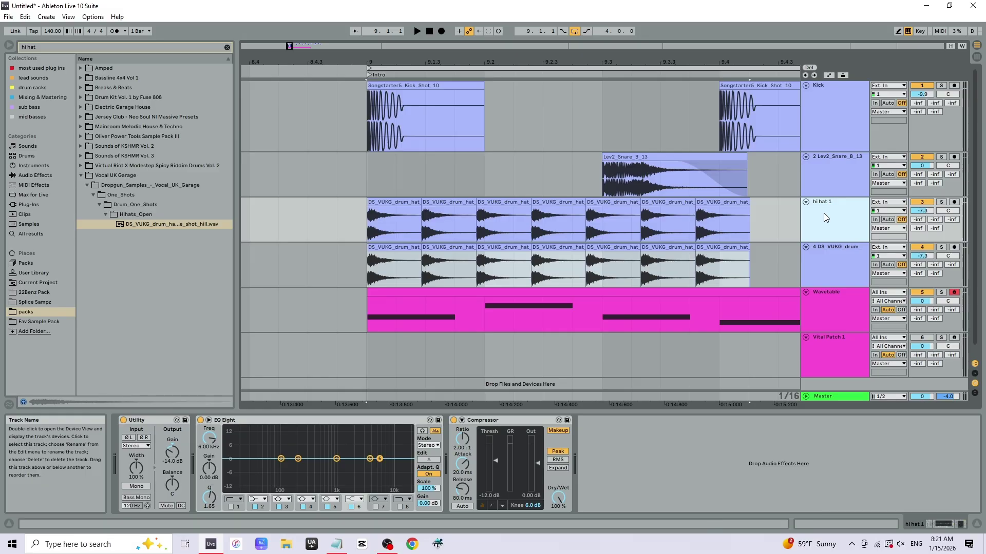
Rename the duplicated hat track "hi hat" and deactivate the "hi hat 1" track
click(840, 271)
text(hi)
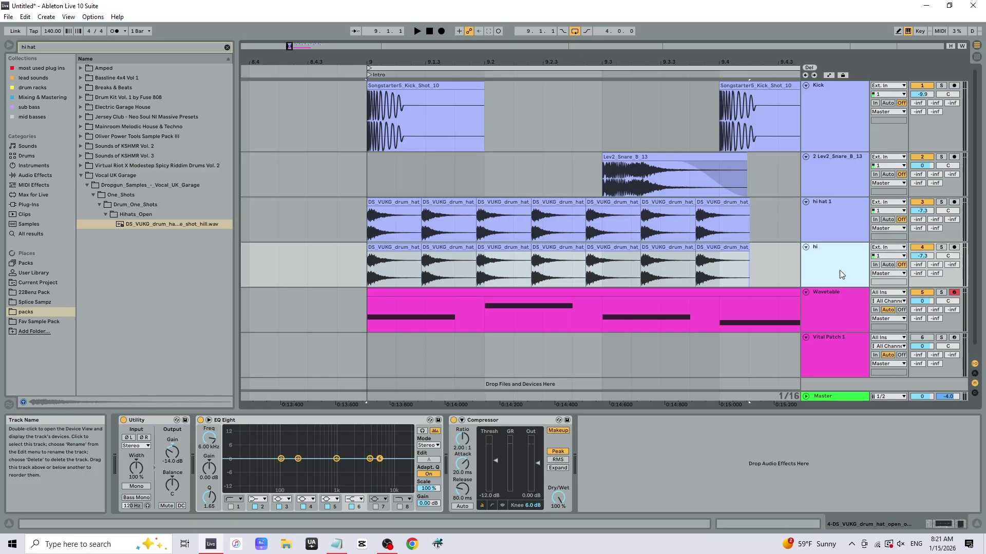
text( hat)
key(Return)
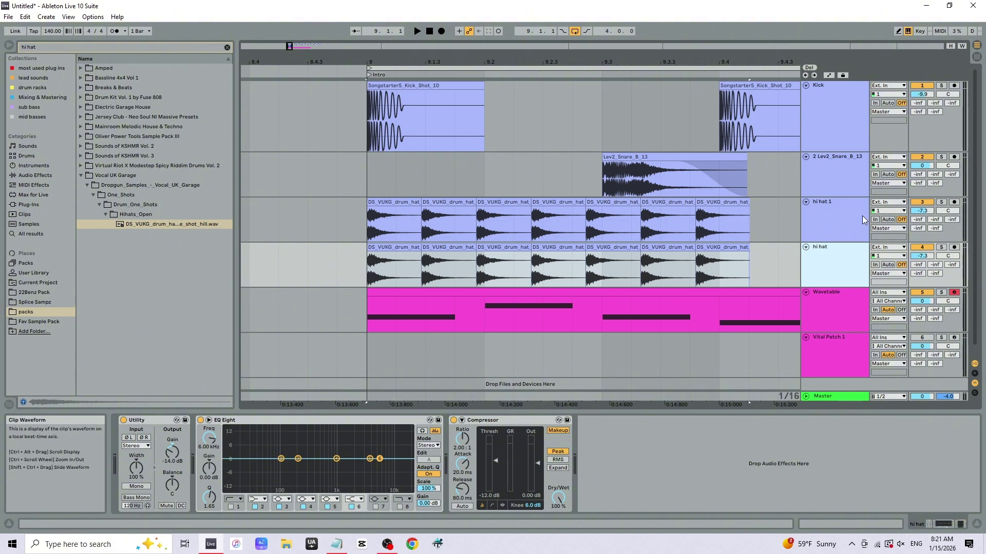
click(922, 203)
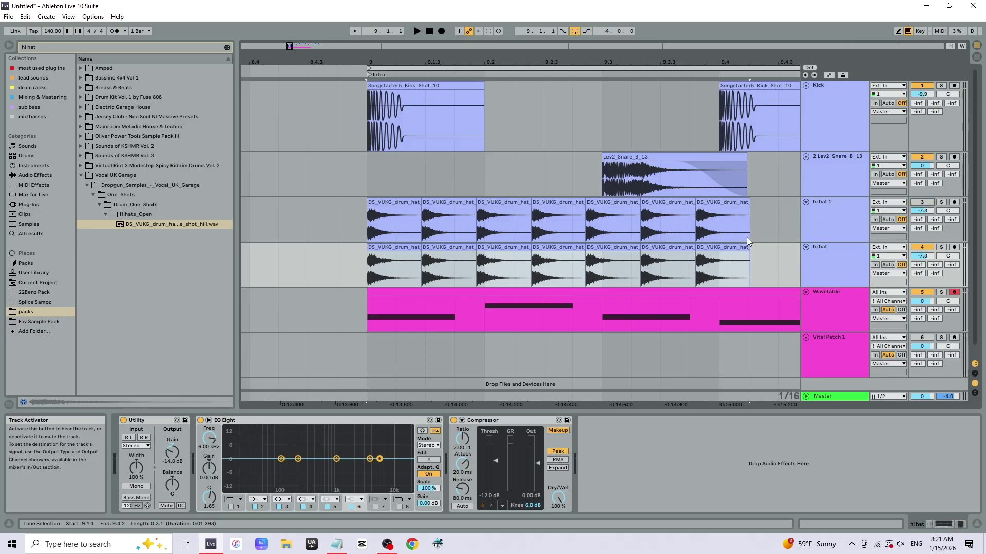
Delete all clips on the "hi hat" track after the first one at 9.1.1
click(740, 257)
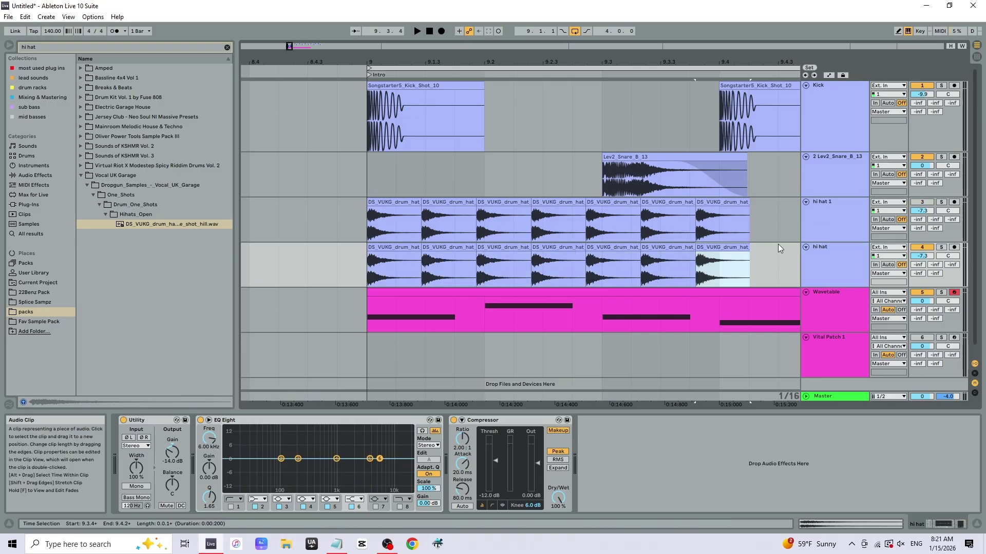
shift+click(446, 256)
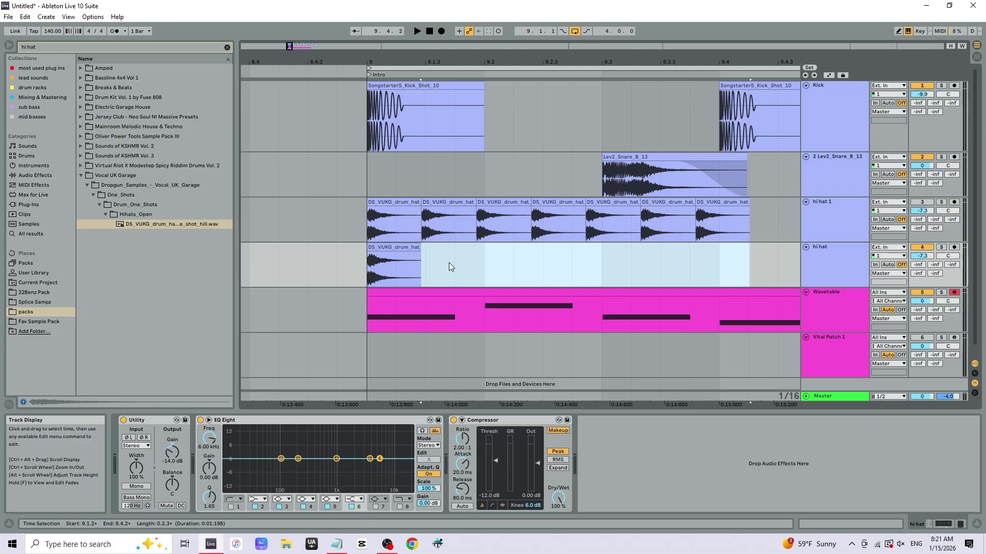
click(423, 267)
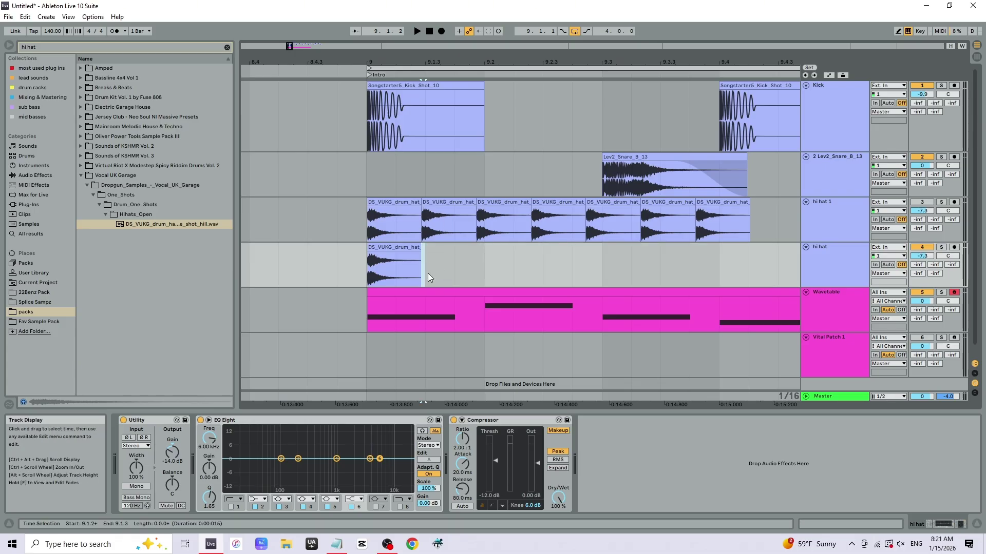
Duplicate the 9.1.1 to 9.1.3 range of the "hi hat" track five times, placing grid-aligned hats up to 9.4.1
click(394, 281)
drag(368, 277, 429, 279)
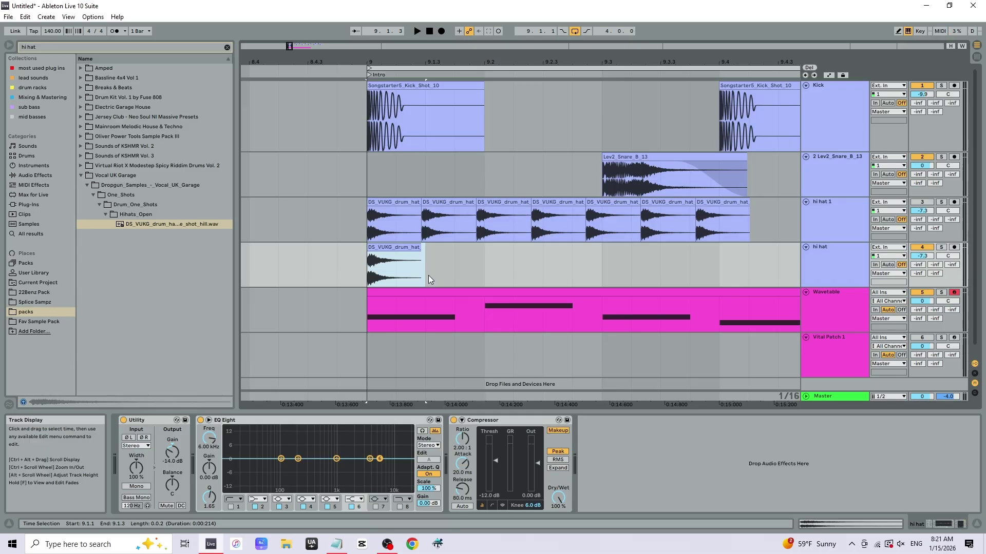
key(ctrl+d)
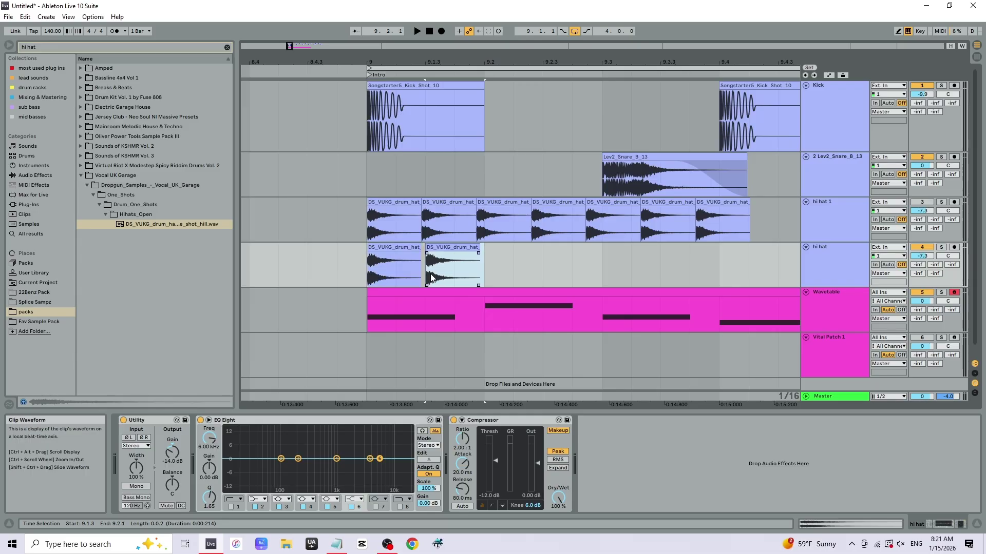
key(ctrl+d)
key(ctrl+d)
key(ctrl+d)
key(ctrl+d)
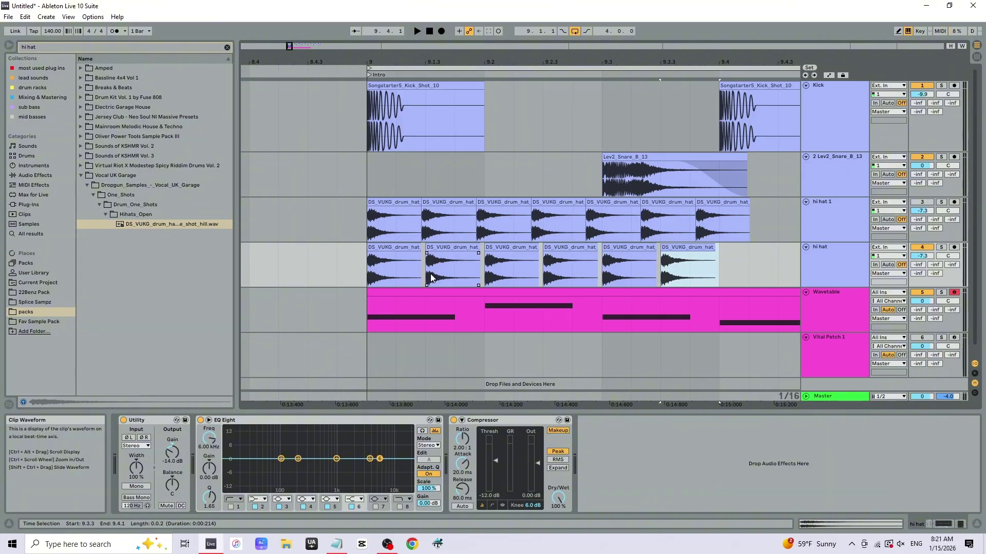
Compare the gaps between the grid-aligned hats on "hi hat" with the back-to-back clips on "hi hat 1"
drag(366, 276, 729, 283)
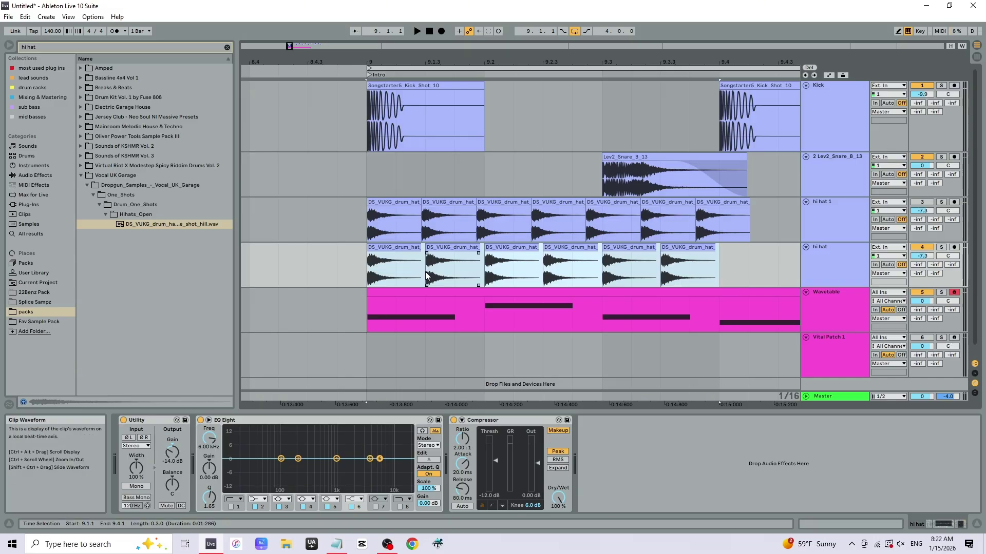
click(475, 271)
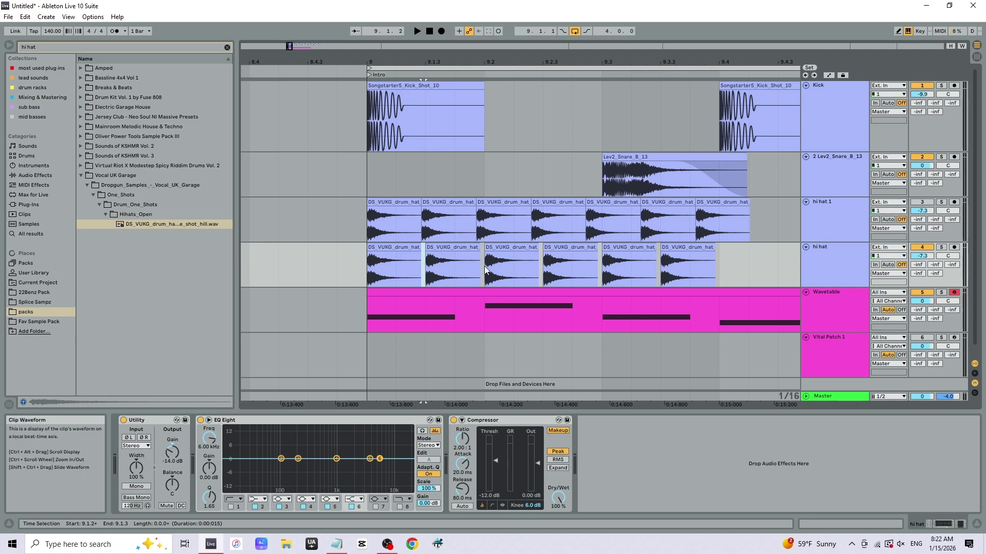
click(531, 269)
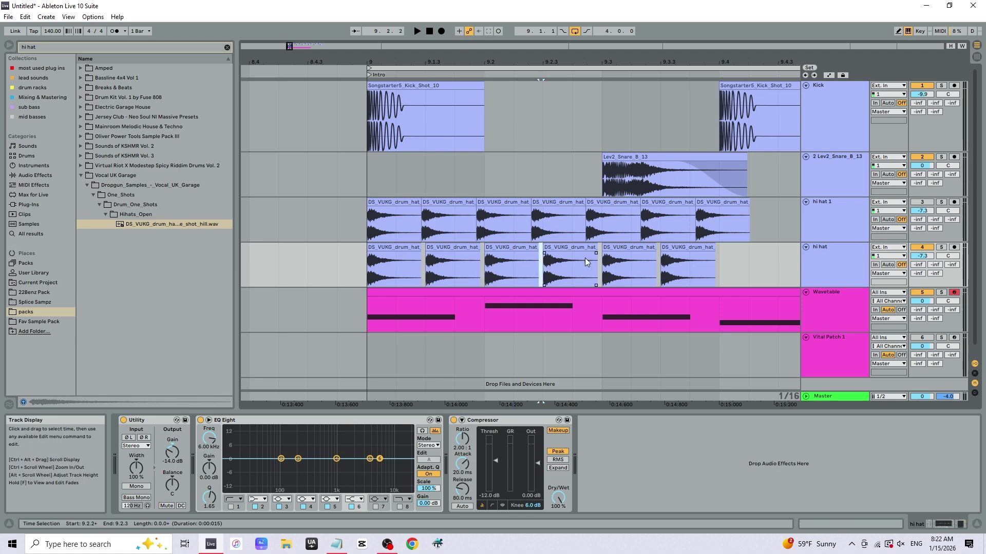
click(635, 237)
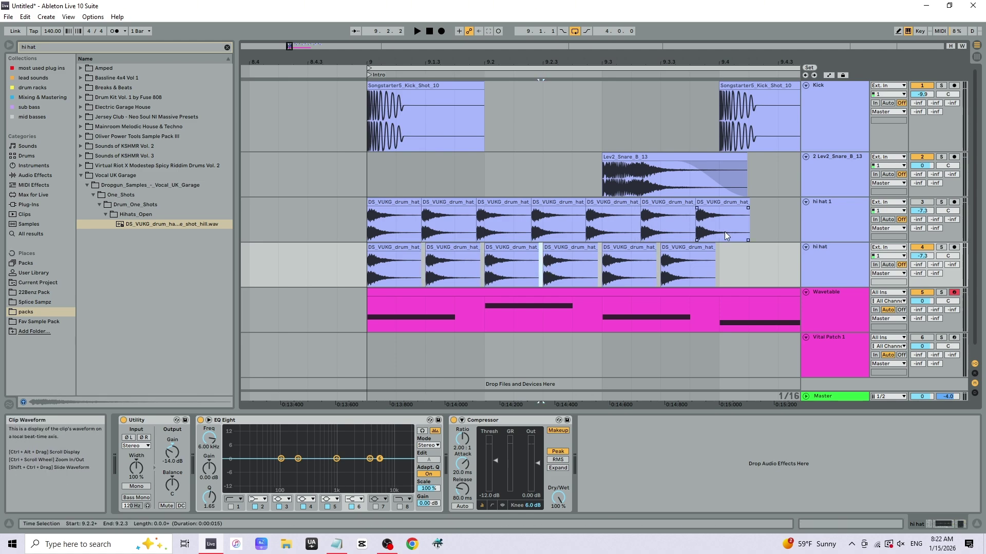
click(701, 231)
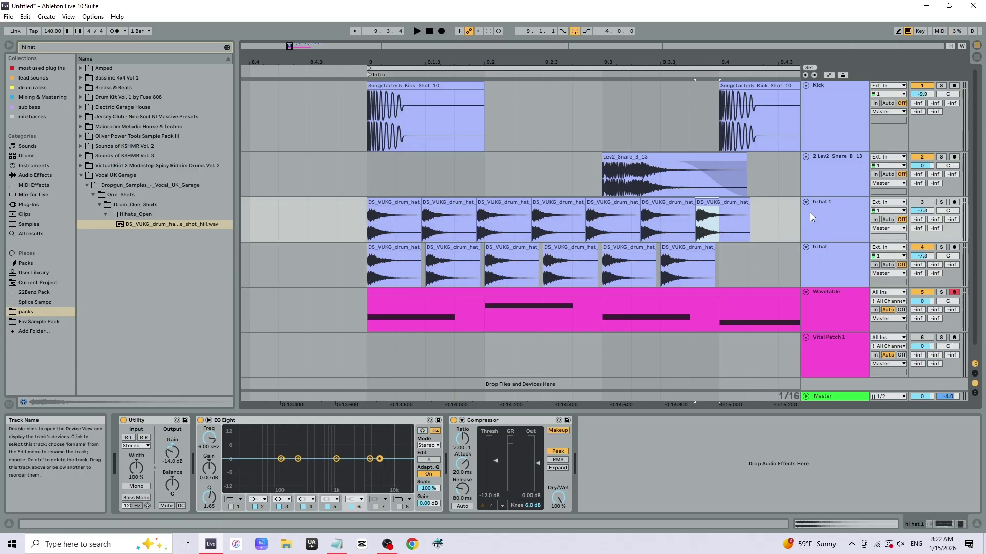
Collapse the "hi hat 1" track and play the grid-aligned hats on "hi hat" from 9.1.1
click(364, 261)
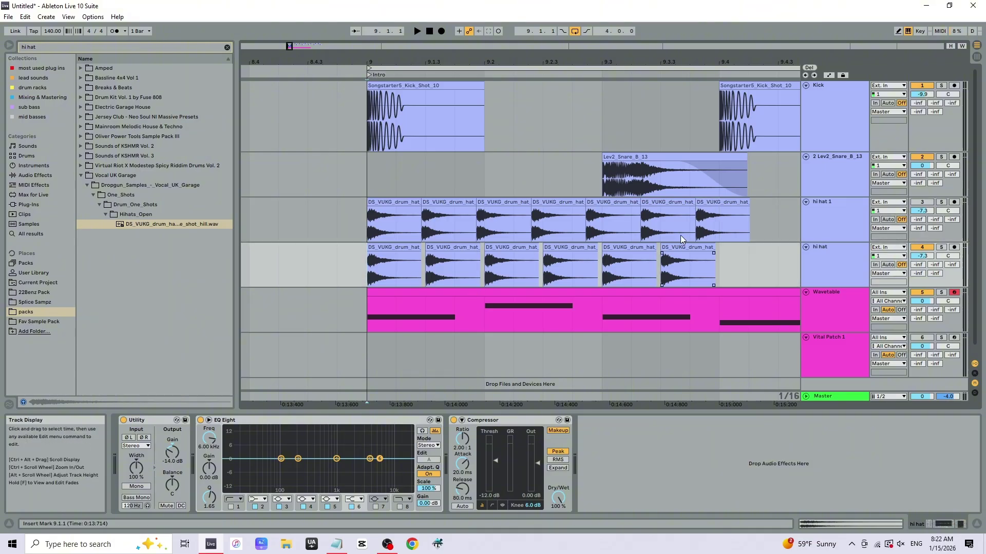
click(834, 264)
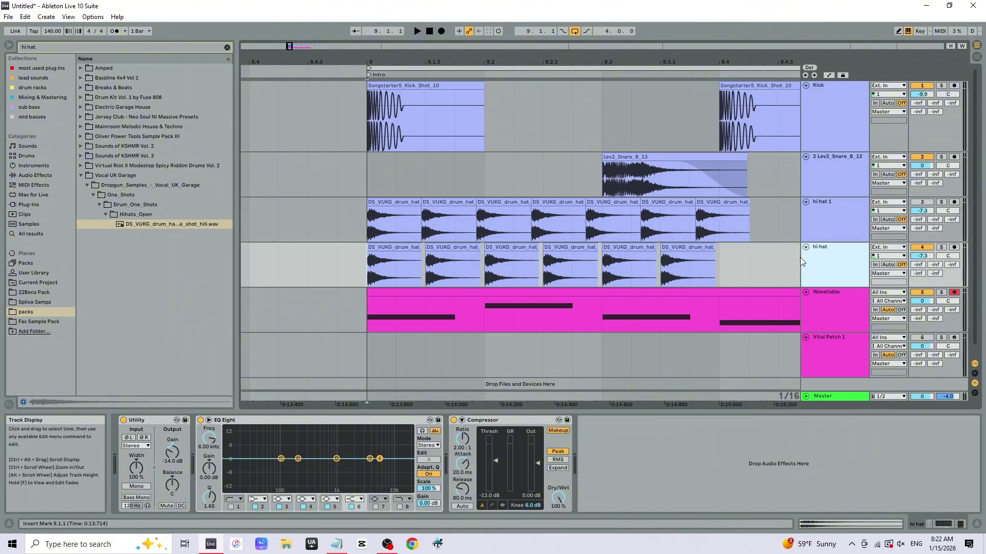
click(805, 202)
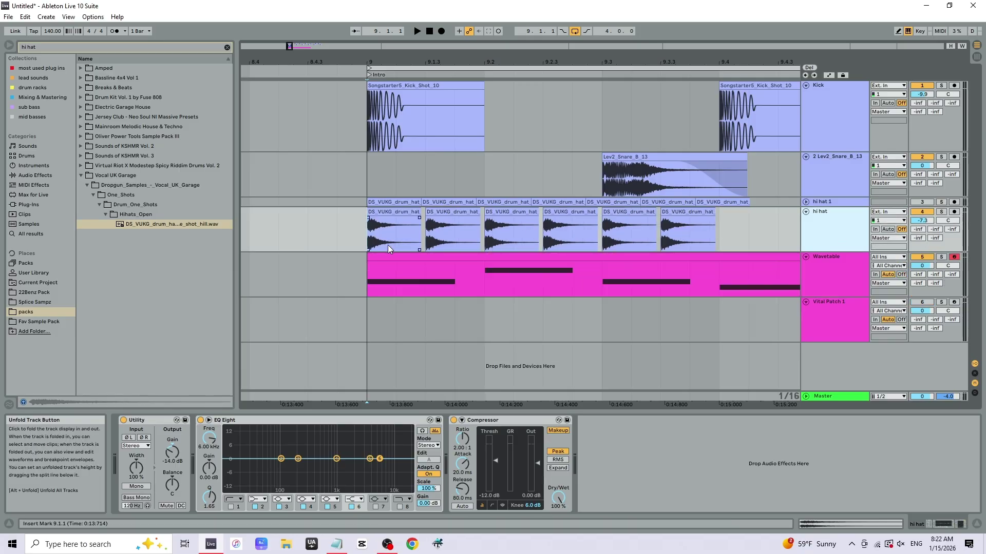
click(373, 234)
key(space)
key(space)
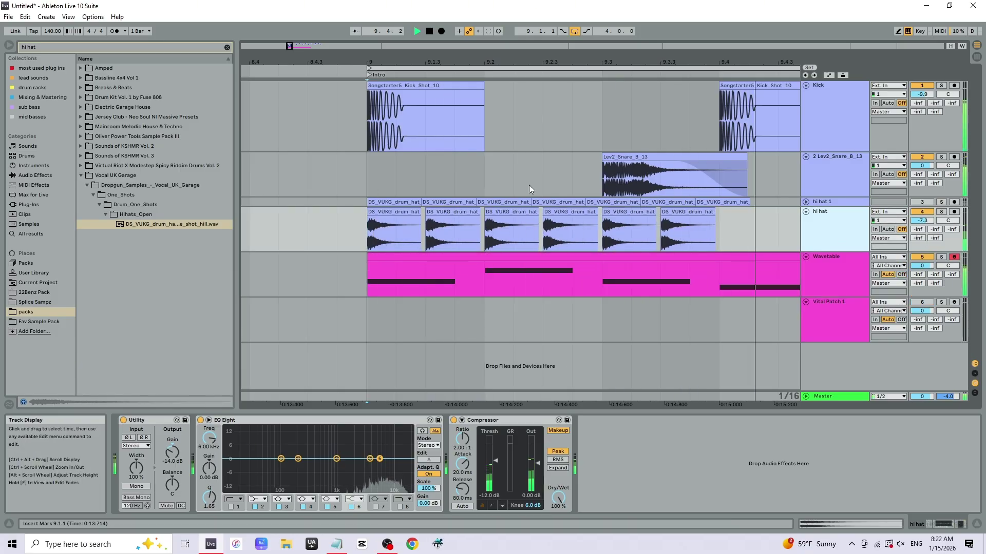
Delete the "hi hat" clips in the range from 9.3.1 to 10.1.1
drag(323, 62, 323, 54)
drag(451, 61, 452, 56)
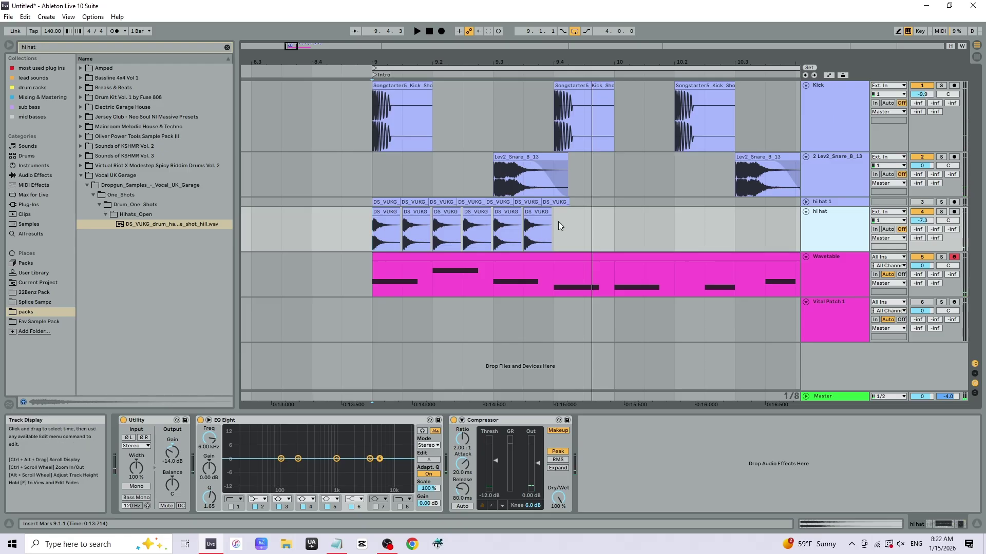
drag(553, 229, 362, 232)
click(418, 201)
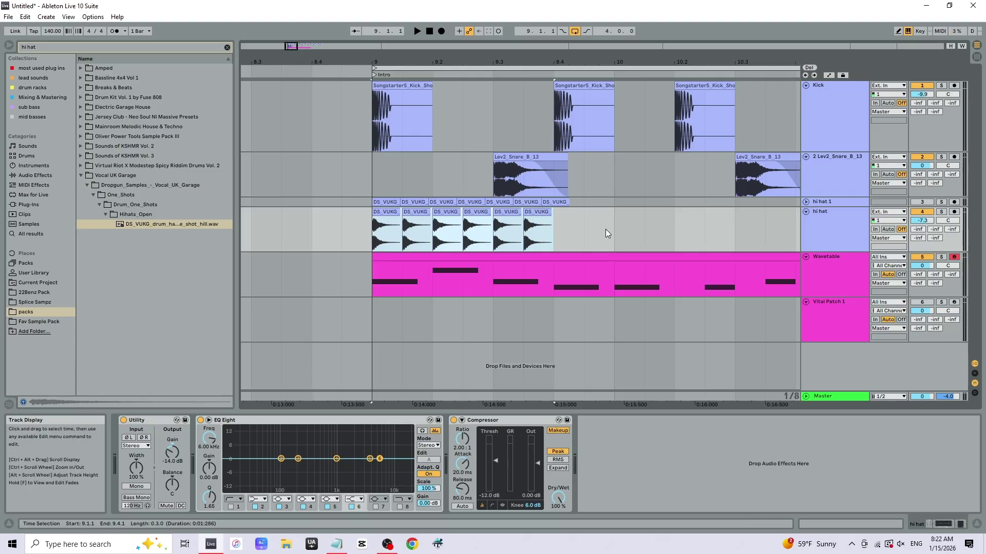
drag(606, 229, 491, 226)
key(Delete)
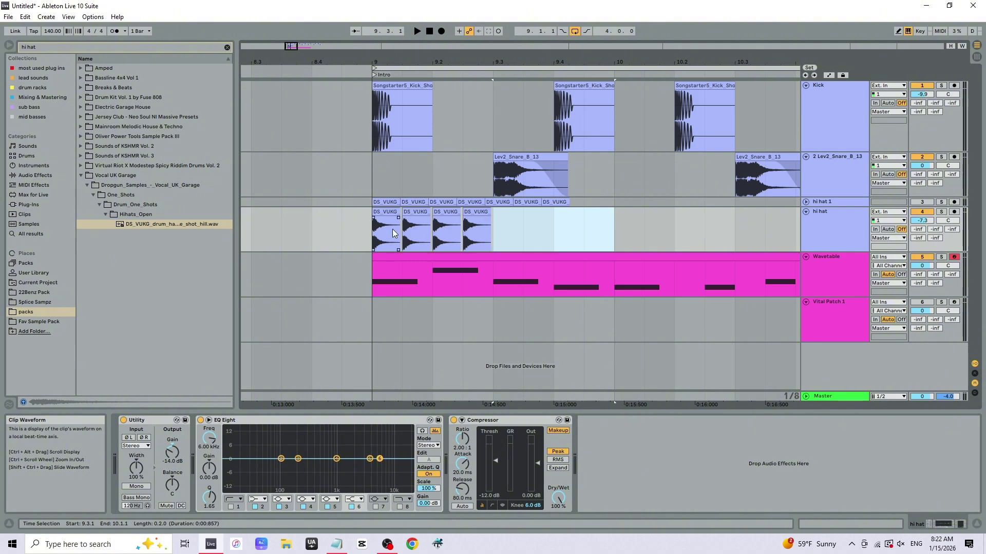
Duplicate the 9.1.1 to 9.3.1 range of the "hi hat" track once to fill bar 9
drag(369, 241, 497, 245)
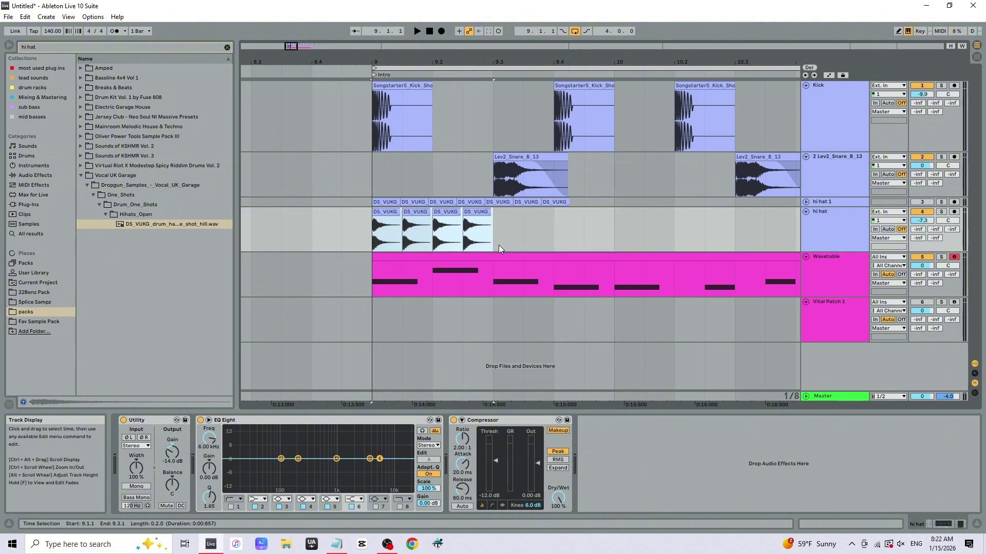
key(ctrl+d)
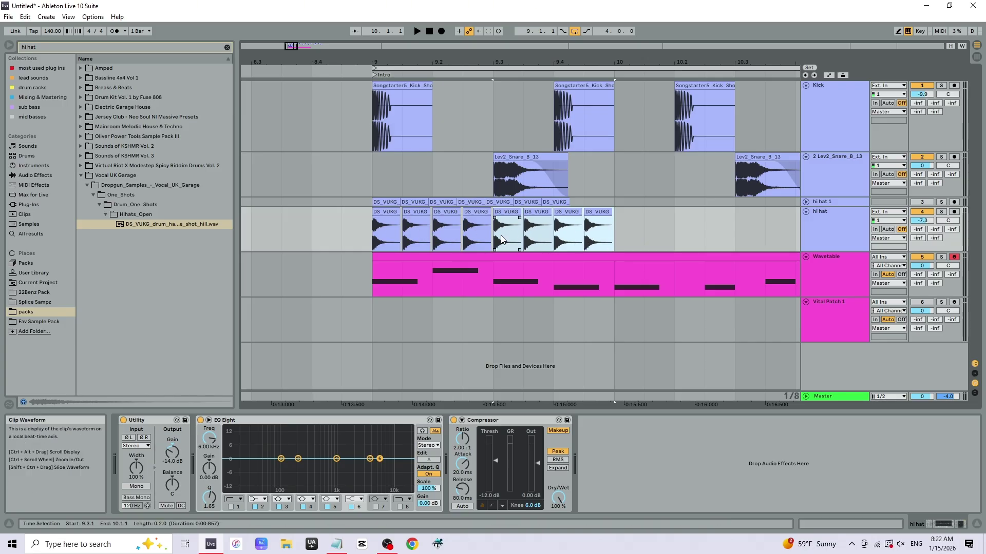
click(615, 235)
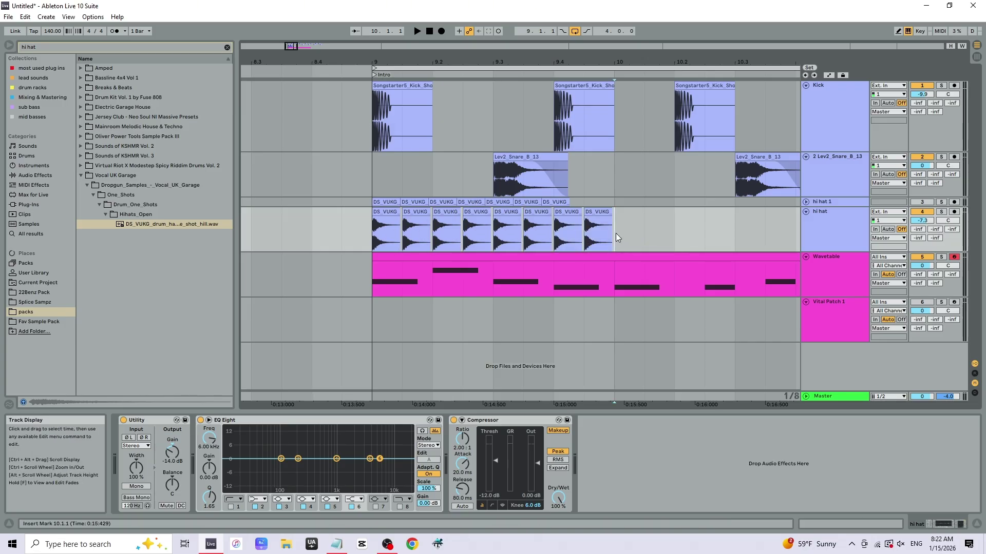
Duplicate the one-bar hat pattern from 9.1.1 to 10.1.1 once and set the loop to two bars from 9.1.1
drag(615, 234, 373, 227)
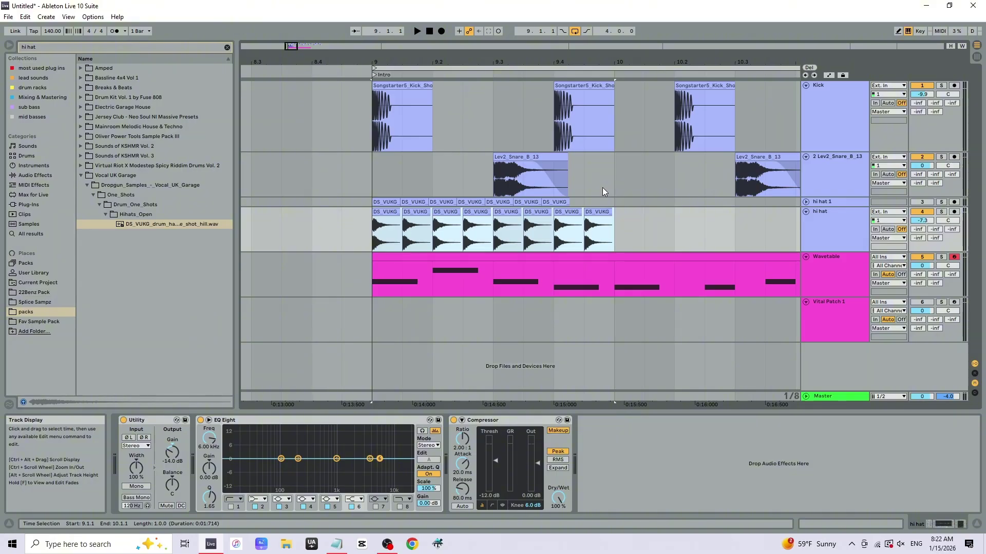
key(ctrl+d)
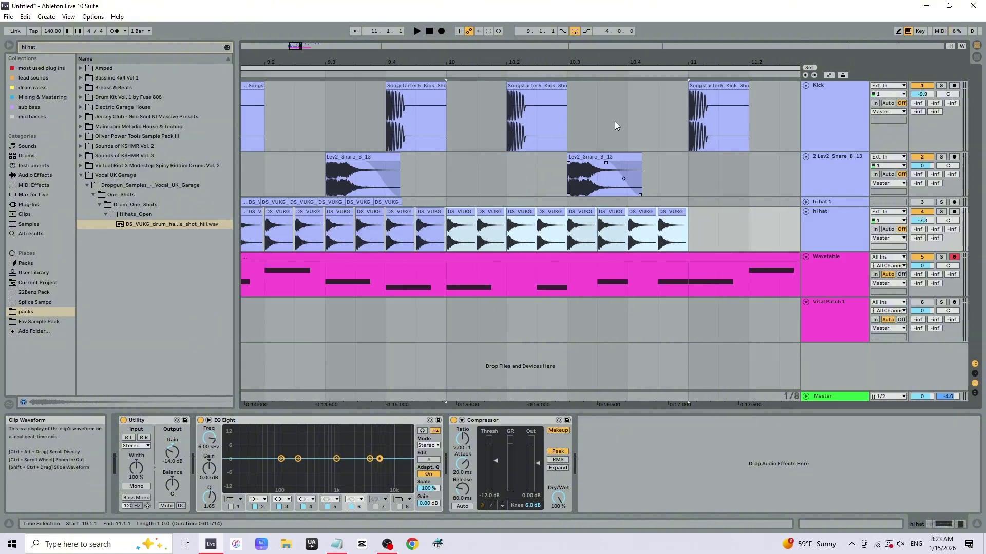
drag(536, 62, 602, 39)
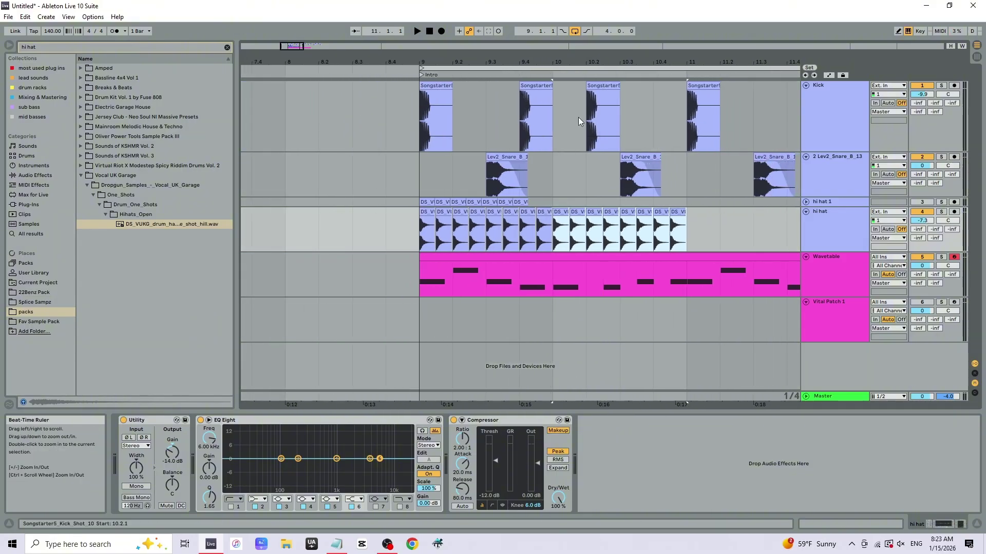
key(ctrl+z)
shift+click(677, 233)
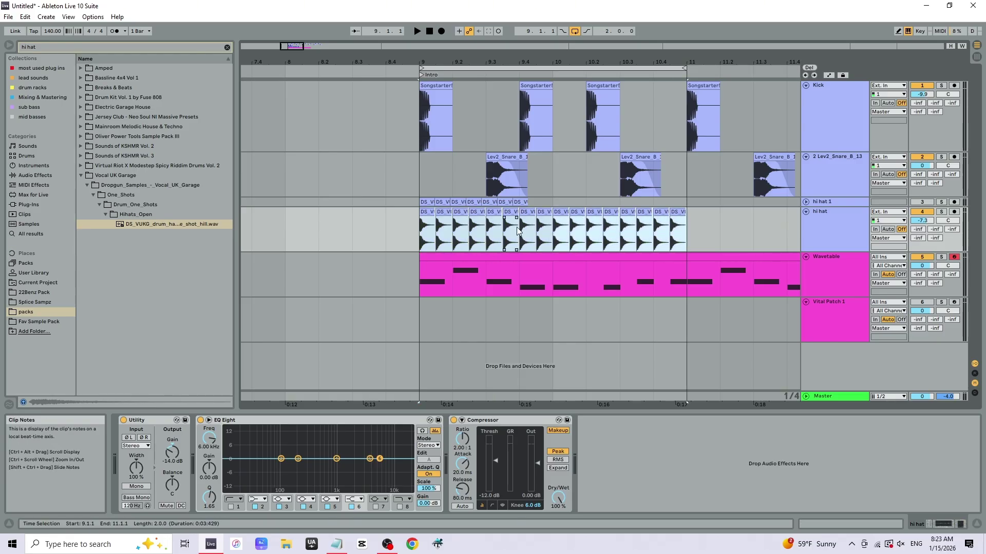
click(608, 32)
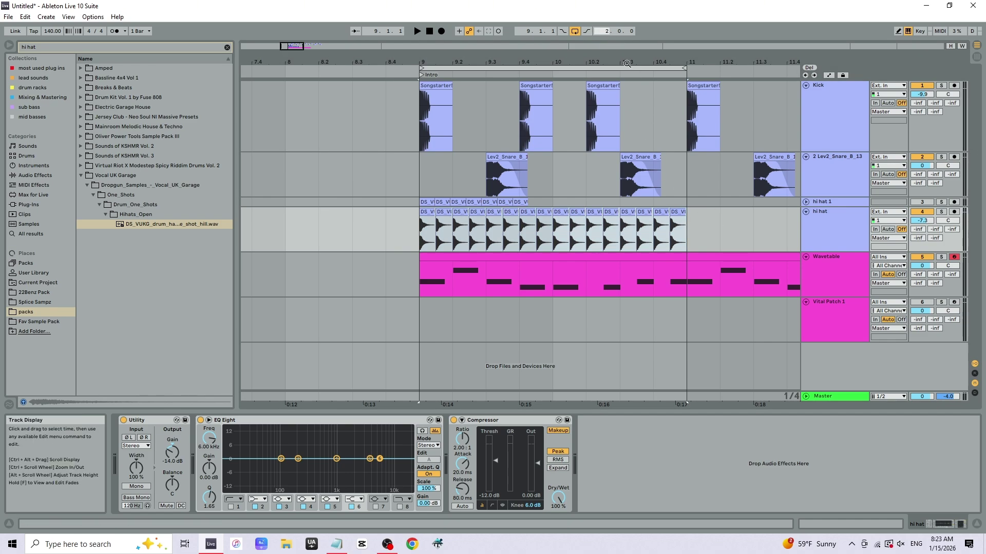
Duplicate the two-bar hat pattern from 9.1.1 to 11.1.1 once and set the loop length to four bars
drag(417, 233, 698, 230)
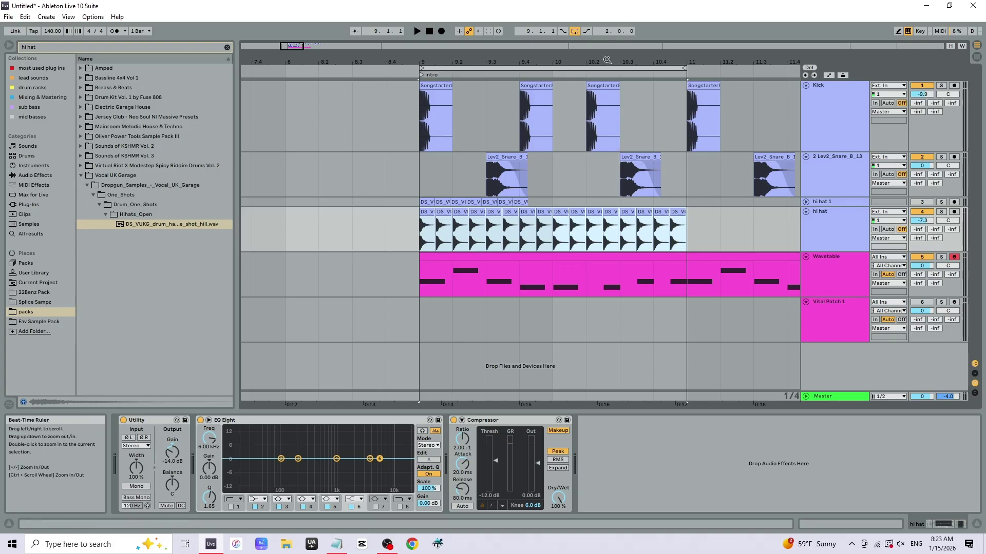
drag(611, 63, 610, 51)
key(ctrl+d)
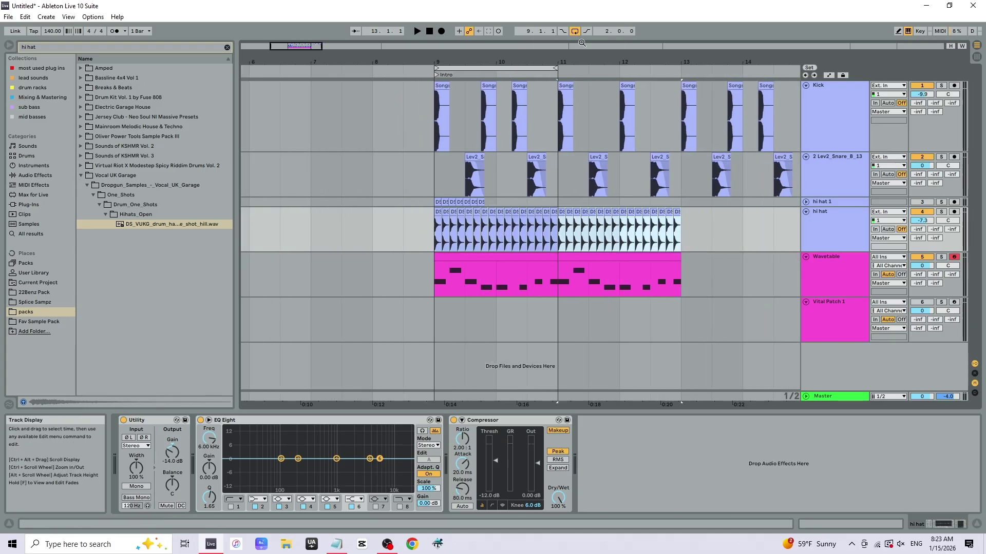
drag(607, 32, 607, 29)
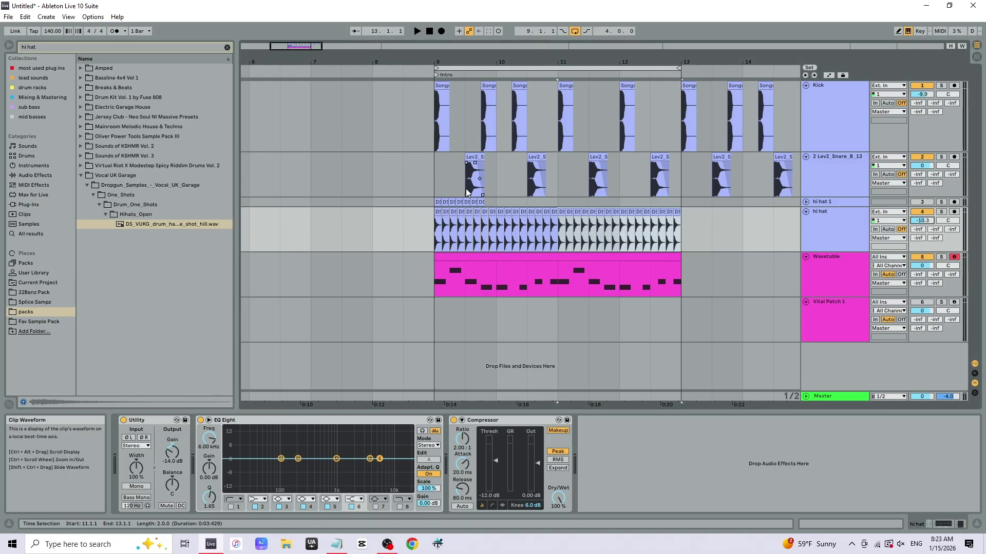
Play the four-bar loop from 9.1.1 to hear the hats with the kick, snare and bassline
click(432, 242)
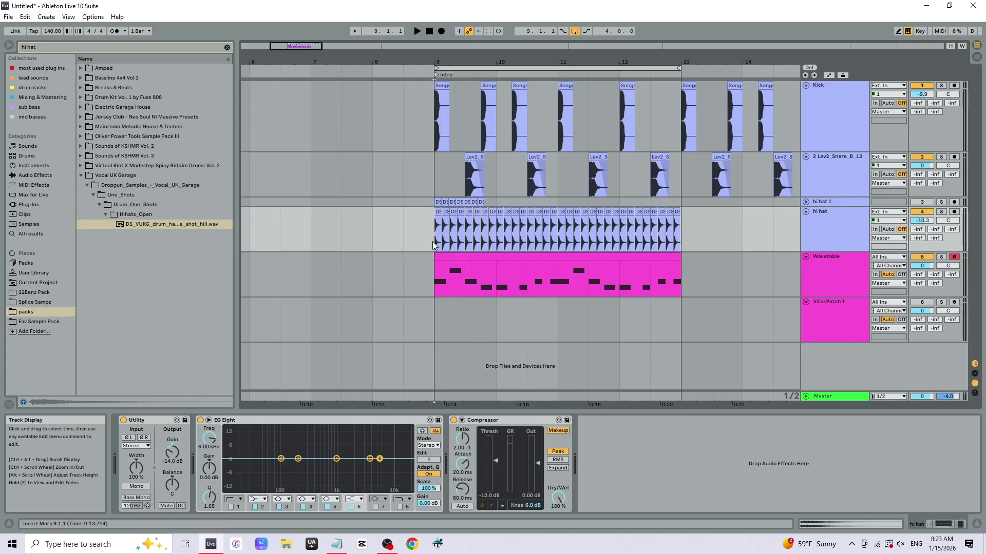
drag(547, 61, 448, 64)
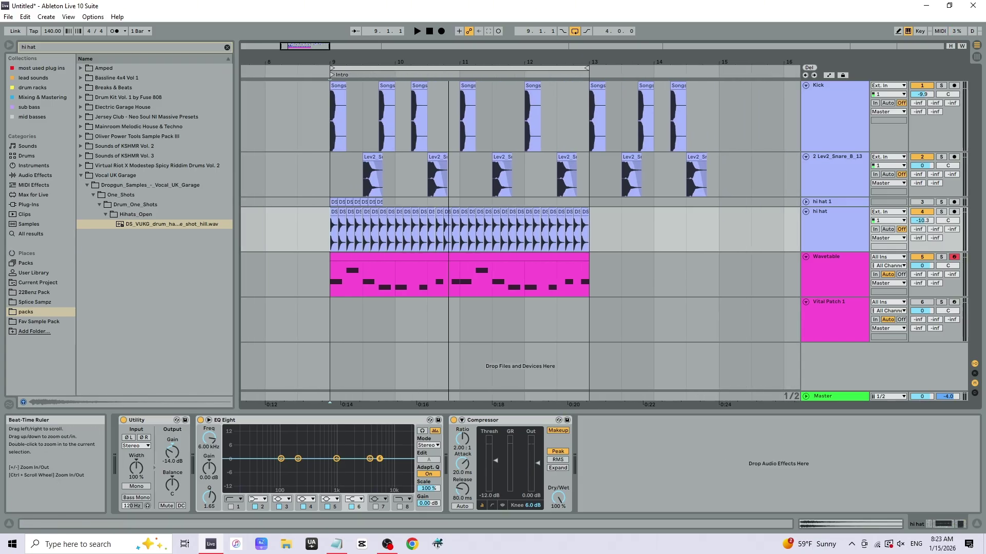
key(space)
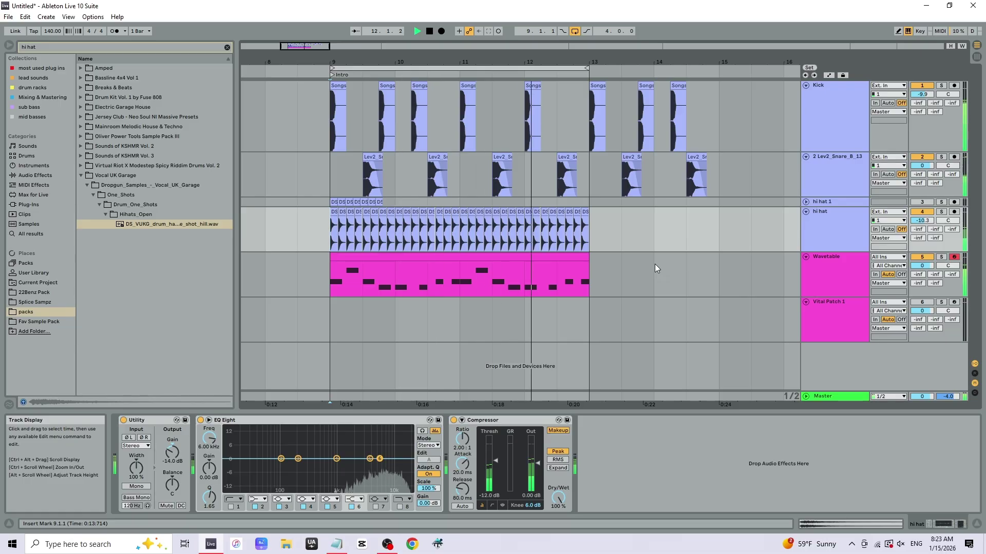
key(space)
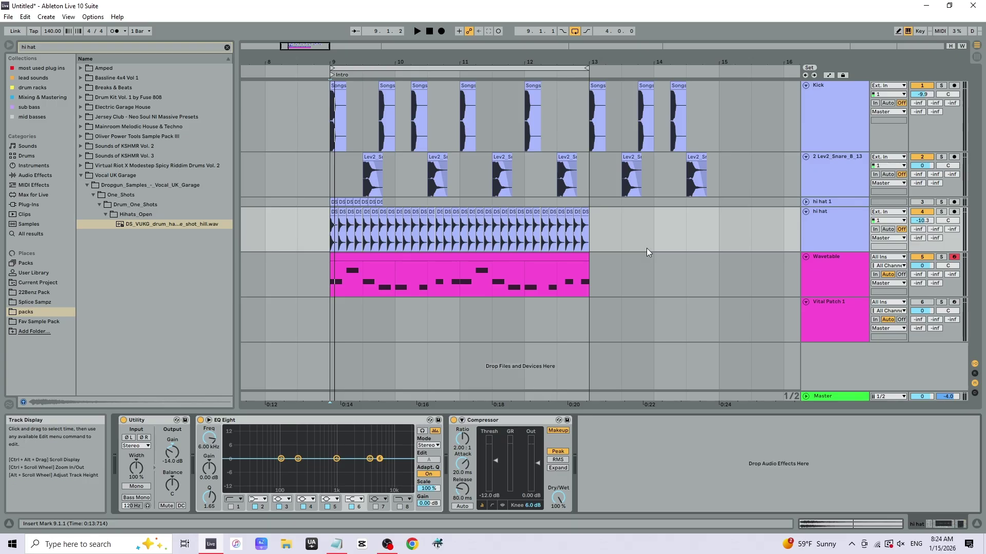
Clear the browser search and compare the device chains of the Wavetable MIDI track and the Kick audio track
click(227, 47)
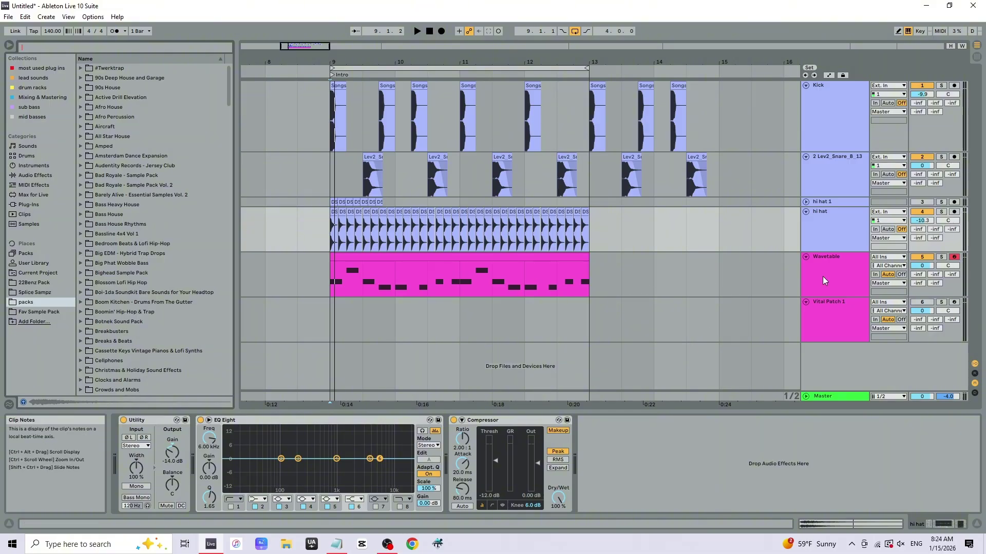
click(837, 276)
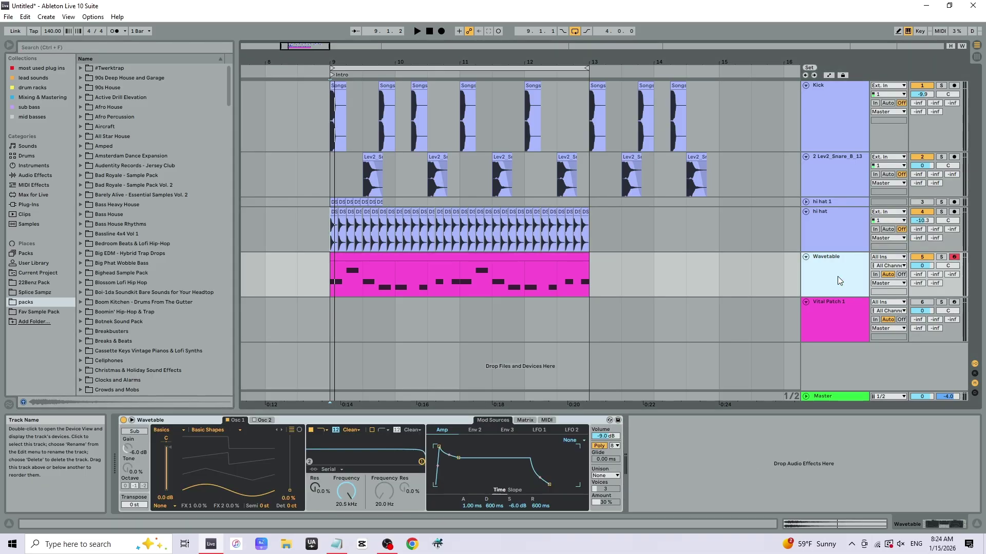
click(819, 116)
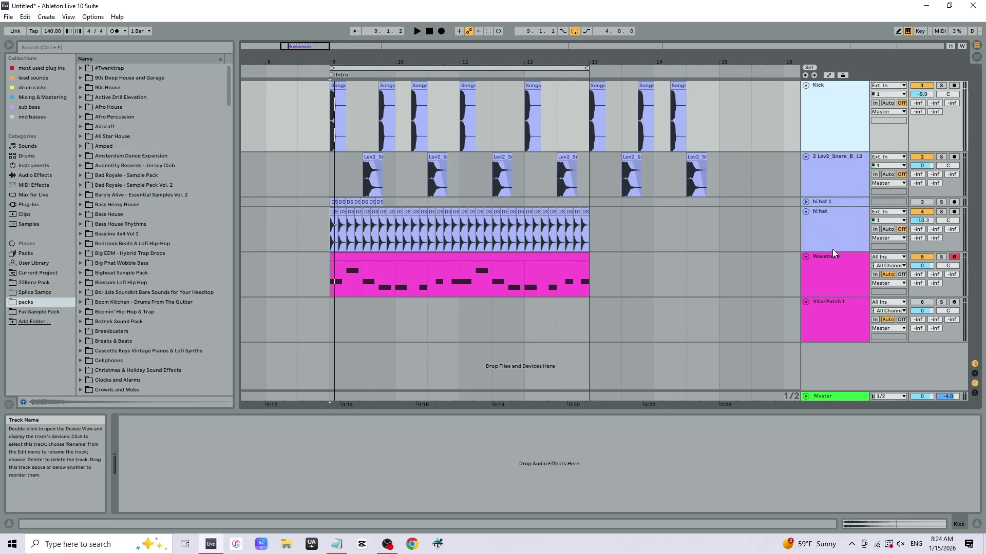
click(830, 273)
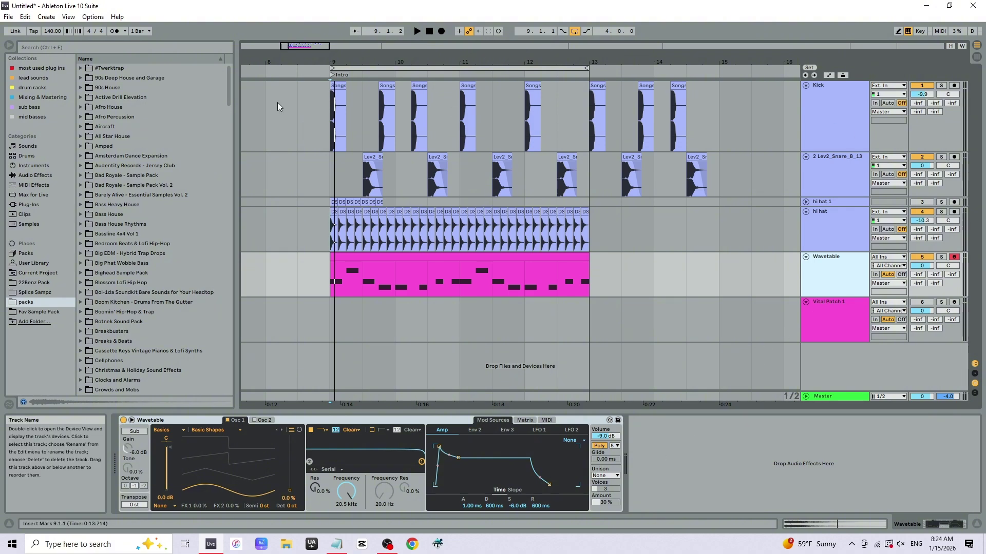
Try adding the Arpeggiator MIDI effect to the Kick audio track, and place it on the Wavetable track instead
click(40, 186)
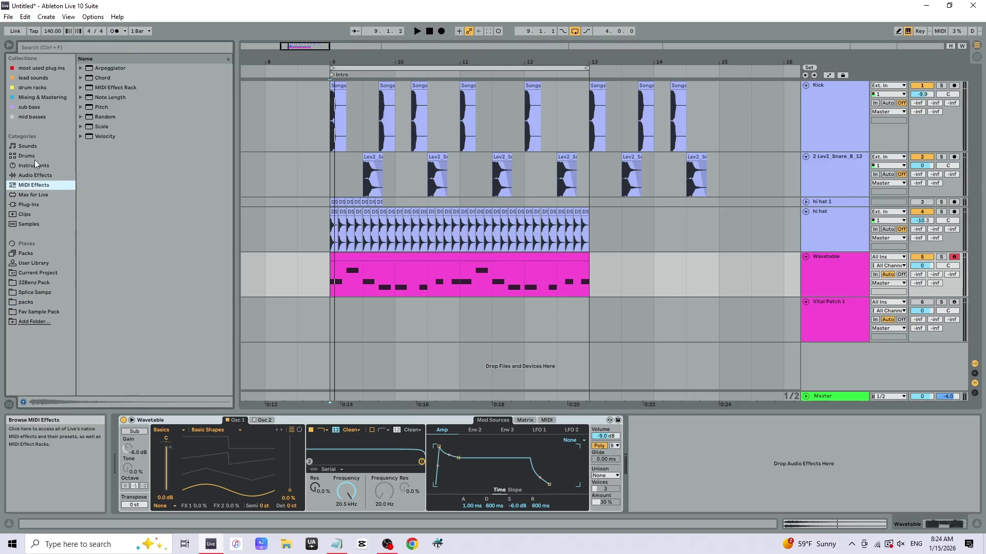
click(813, 129)
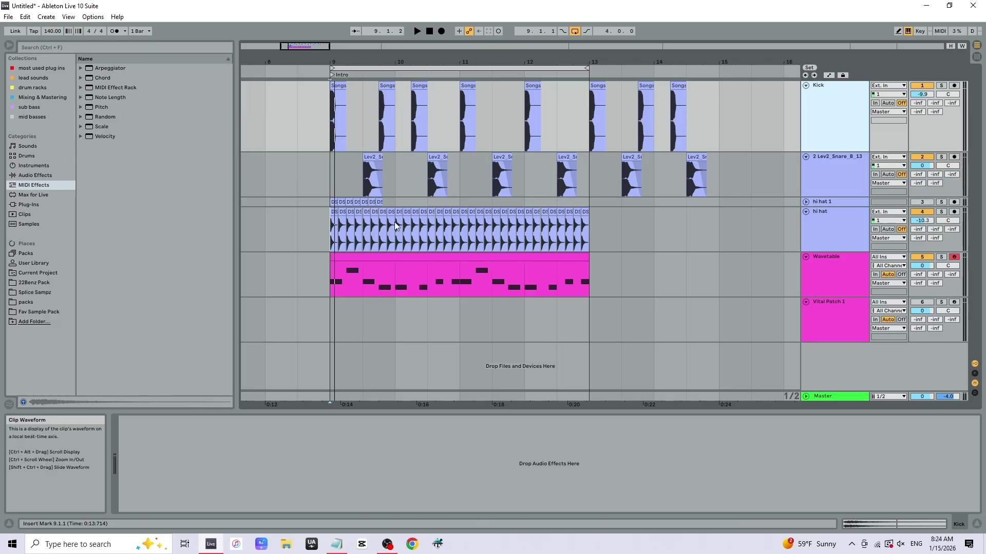
drag(101, 68, 403, 115)
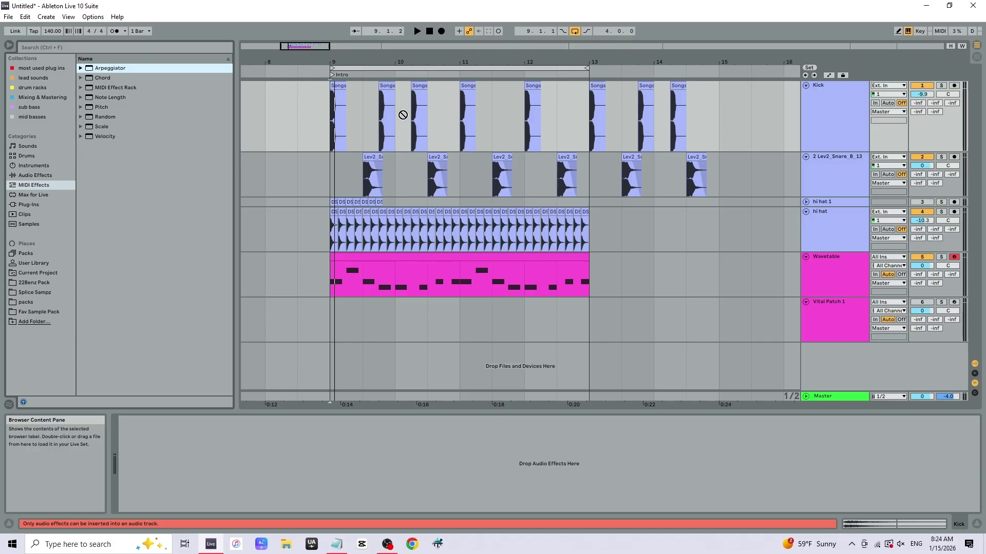
drag(402, 115, 472, 278)
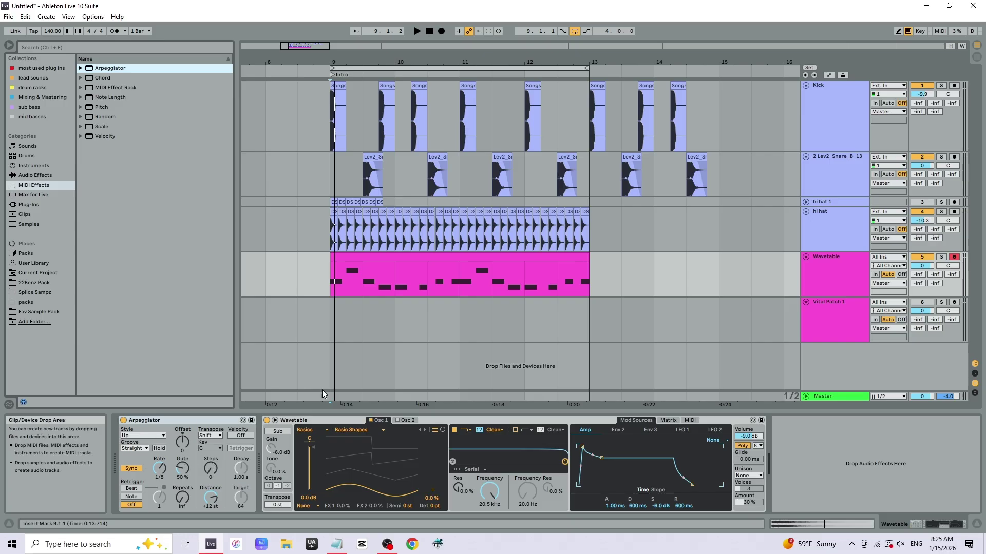
Play the loop with the Arpeggiator rate at 1/16, trying the Converge style before setting the style to UpDown
key(space)
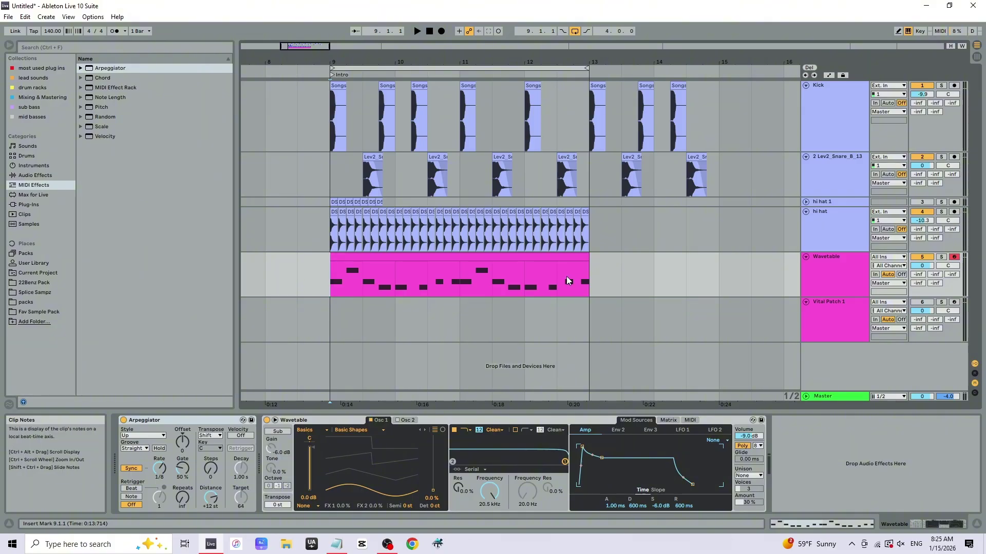
key(space)
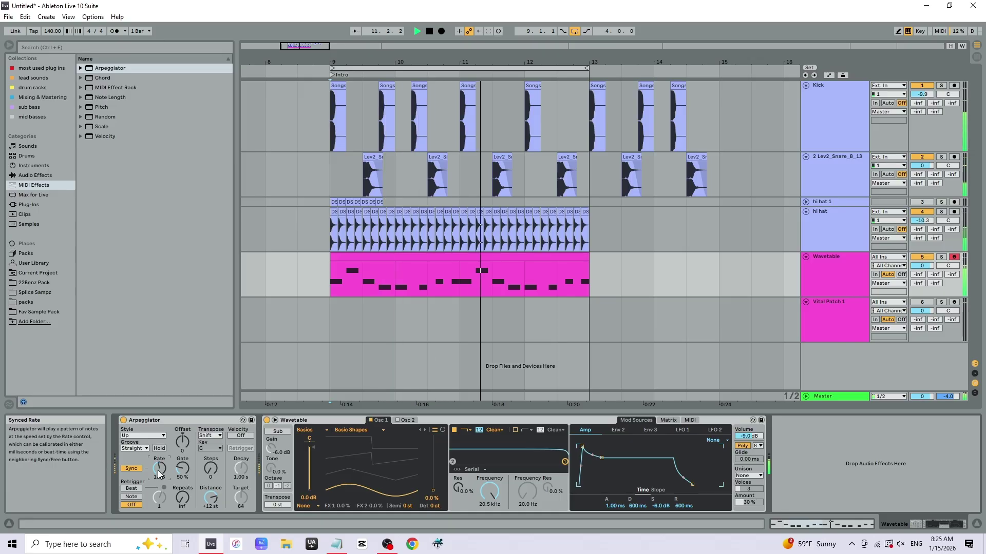
click(143, 436)
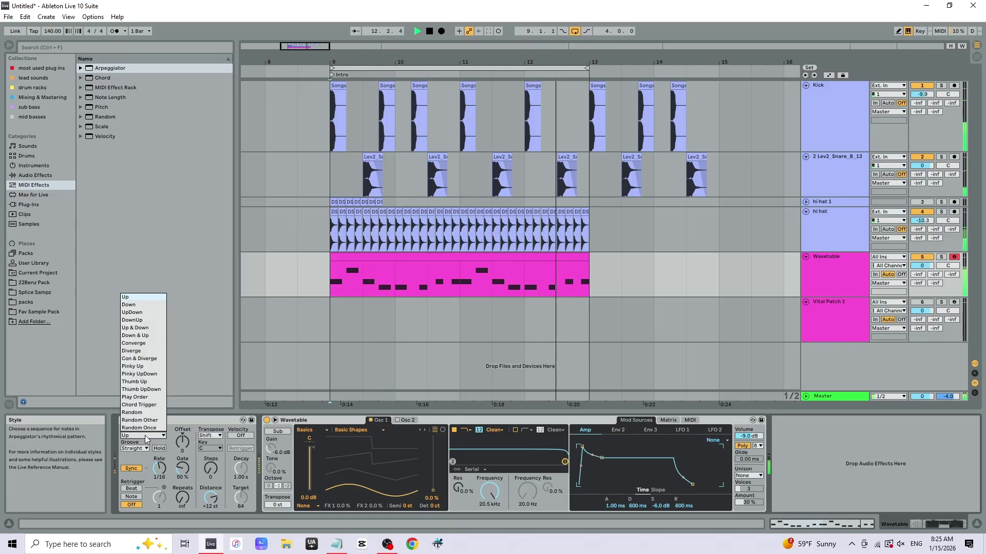
click(143, 343)
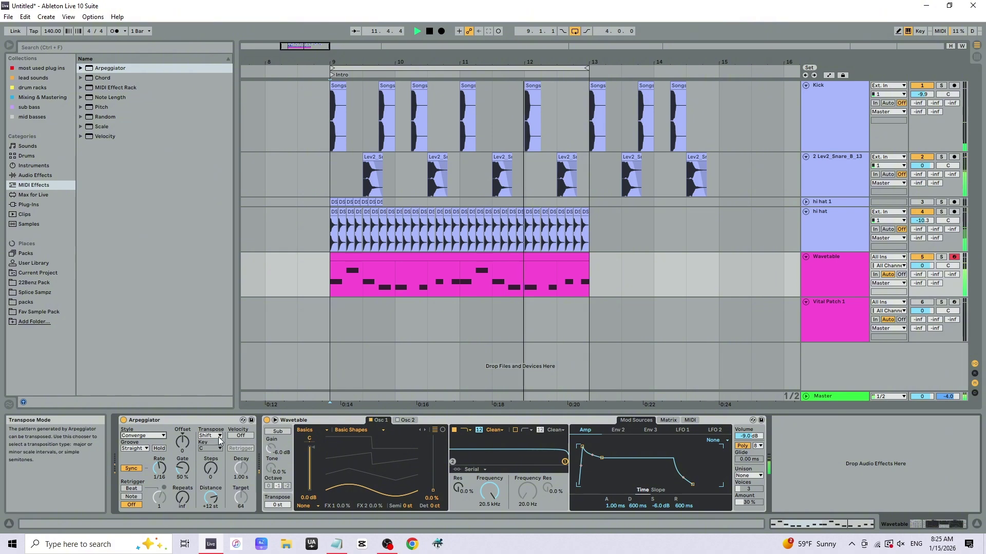
click(162, 436)
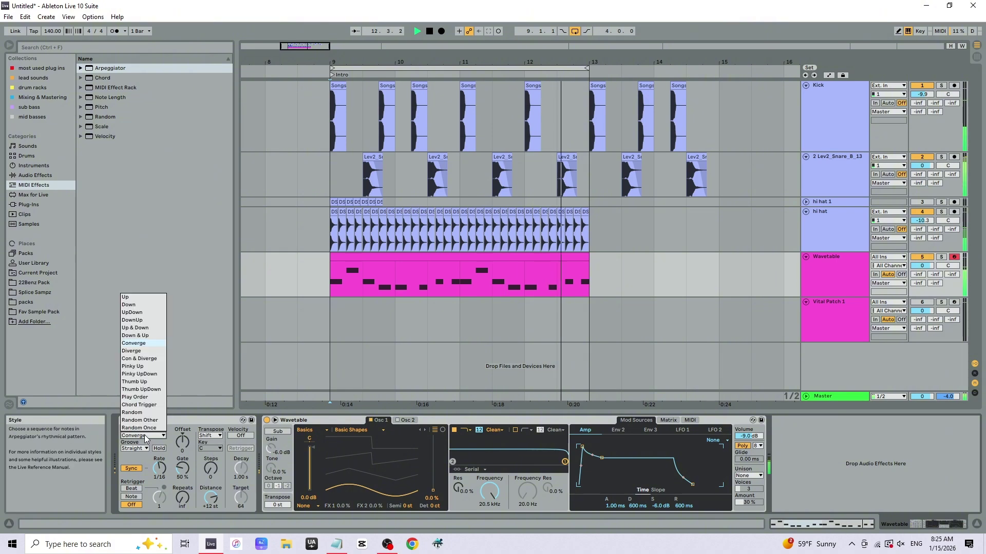
click(140, 313)
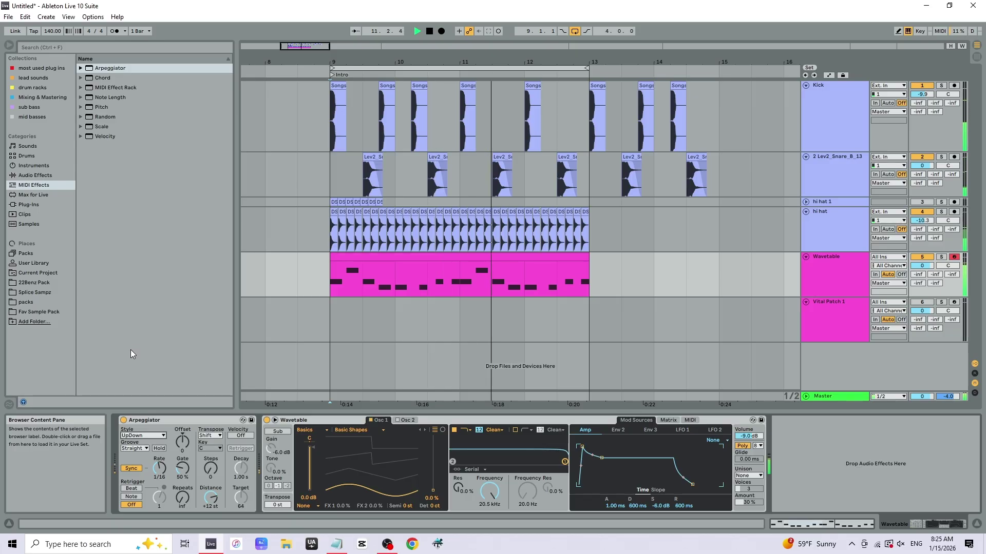
Try Beat retriggering with a 1/2 interval on the Arpeggiator, return Retrigger to Off, and set the synced rate to 1/6
click(135, 488)
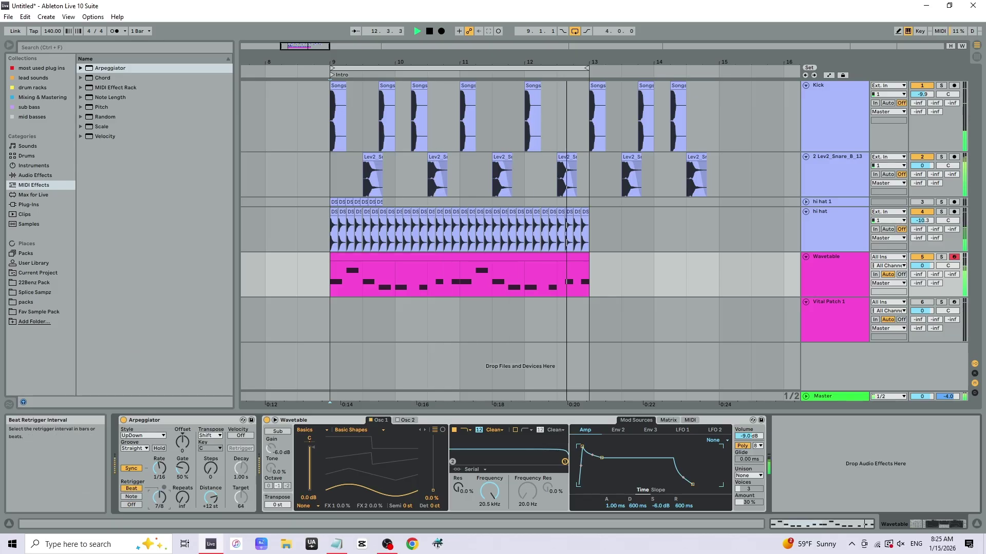
click(136, 498)
drag(182, 497, 182, 518)
click(131, 505)
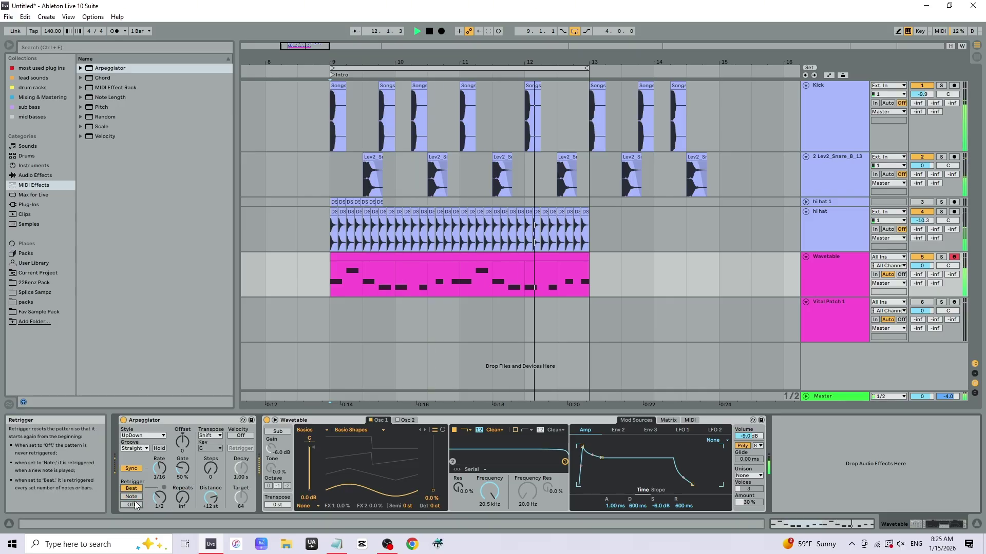
drag(160, 468, 158, 463)
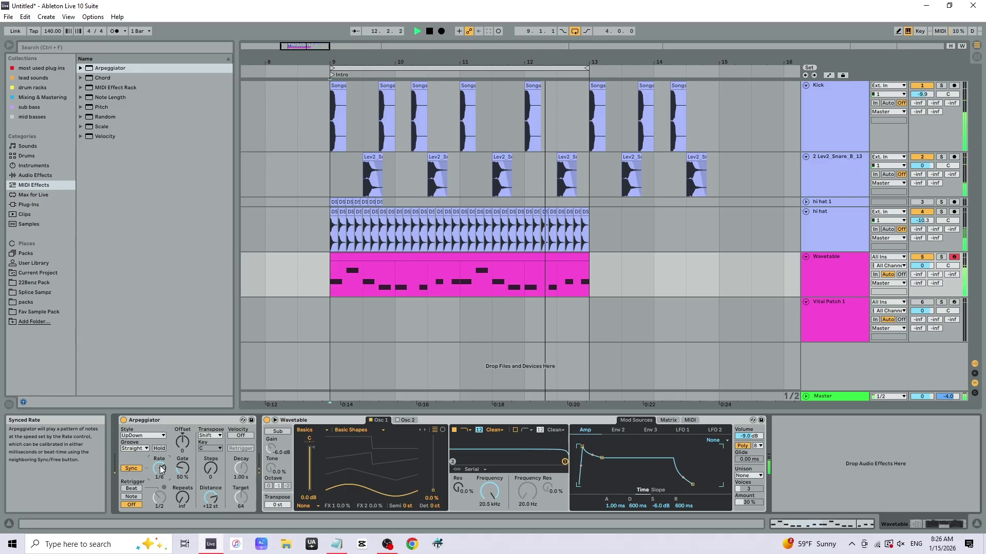
key(space)
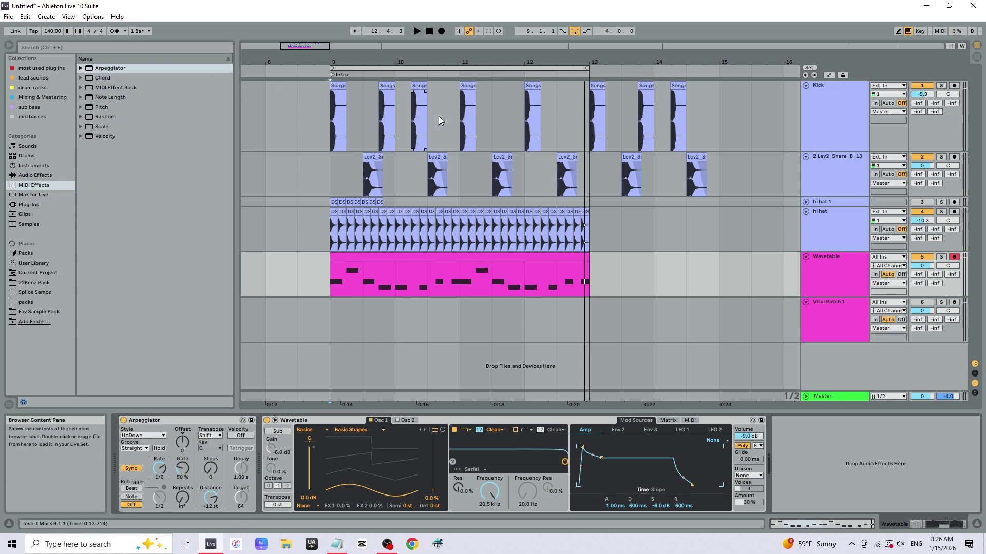
Try placing the Arpeggiator on the Kick audio track, and add a second Arpeggiator to the Wavetable track instead
click(838, 126)
drag(110, 67, 358, 115)
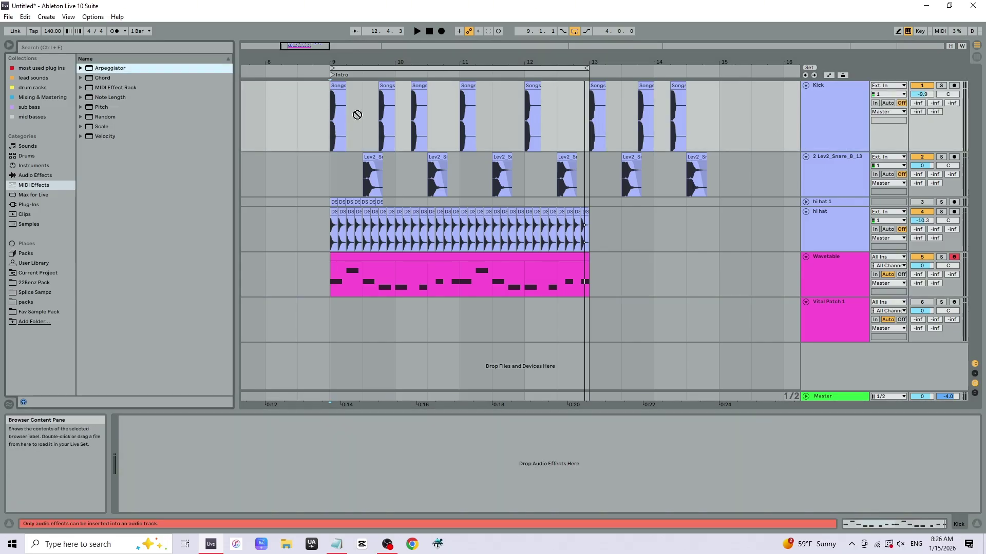
drag(462, 122, 424, 276)
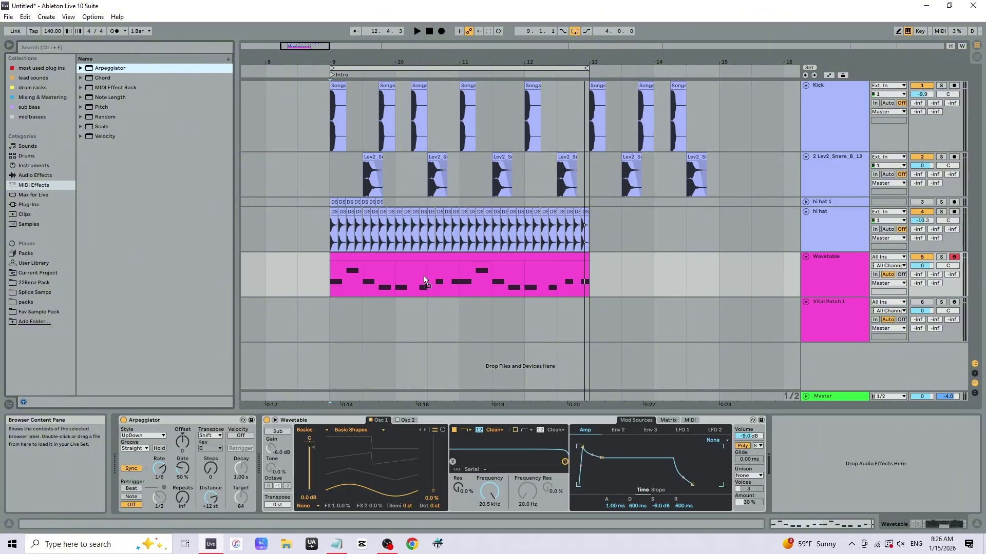
key(Return)
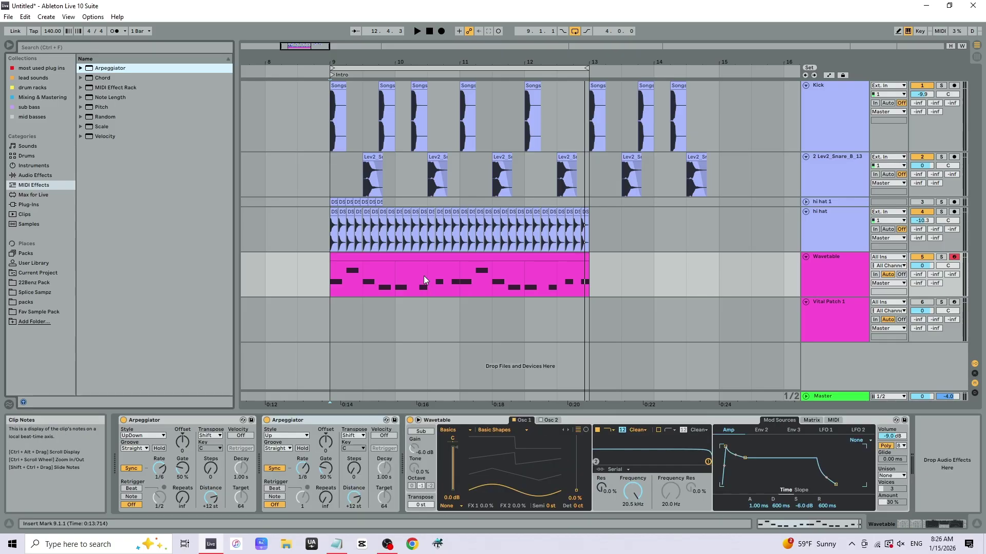
Play the loop from 9.1.1 with the second Arpeggiator at 1/24, and set the rates to 1/32 on the first and 1/8 on the second
click(303, 419)
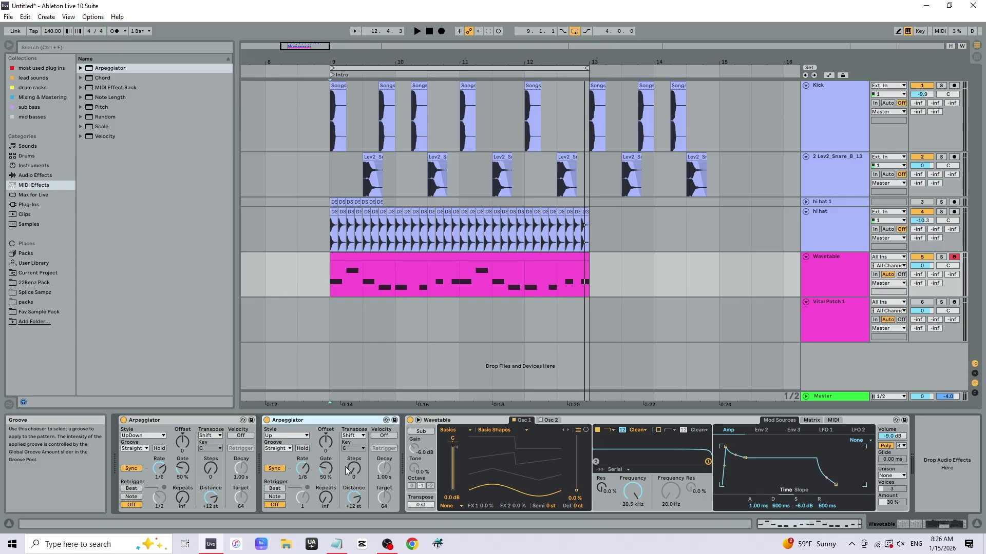
click(303, 468)
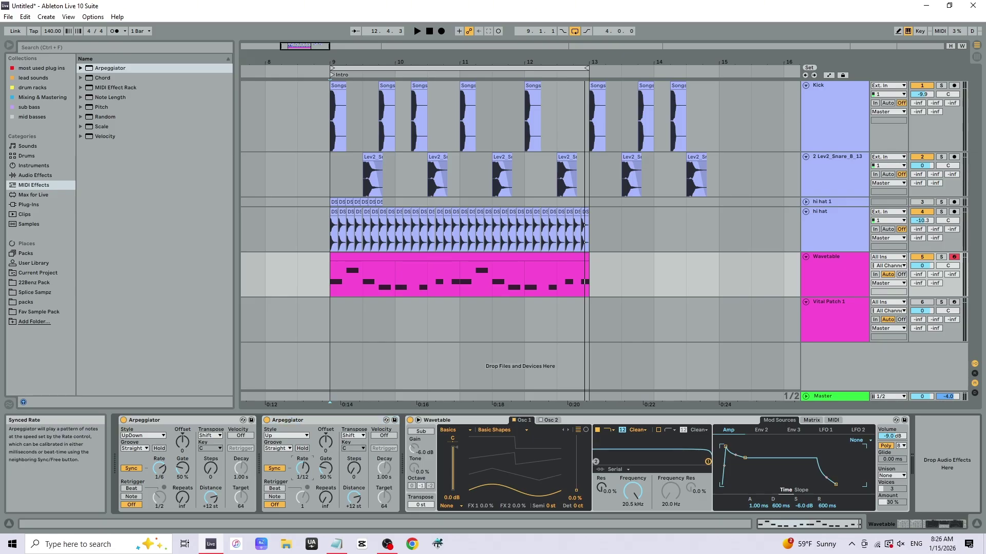
click(328, 279)
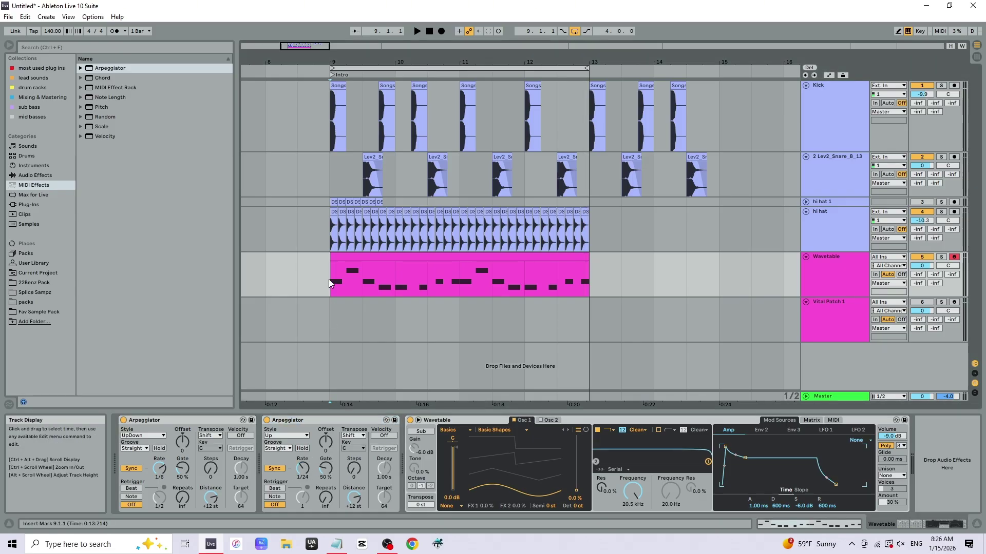
key(space)
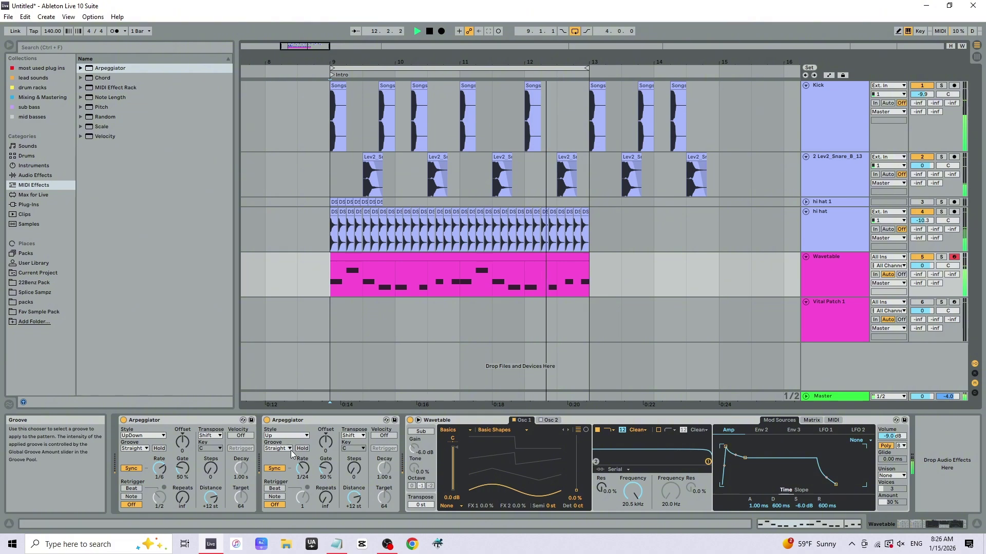
drag(159, 469, 159, 487)
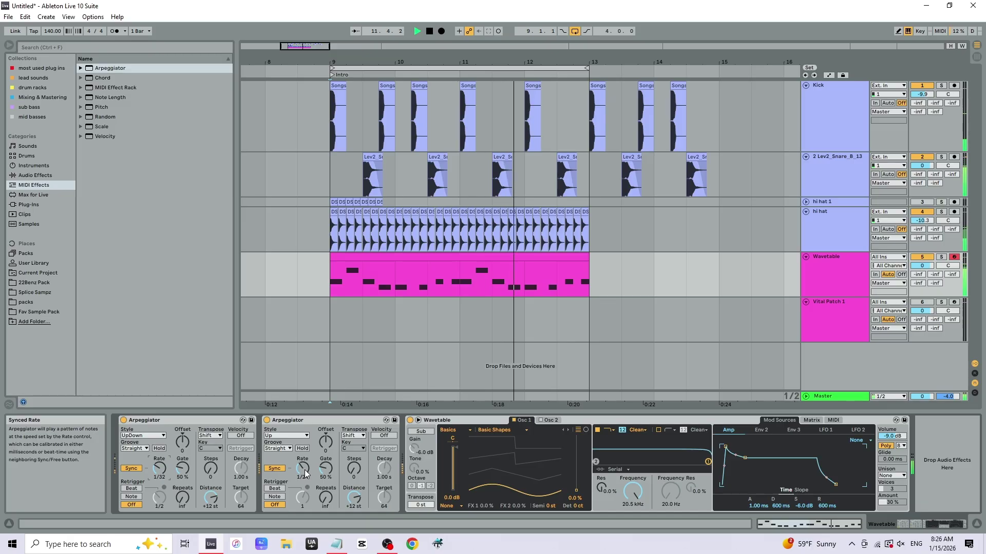
drag(311, 474, 311, 480)
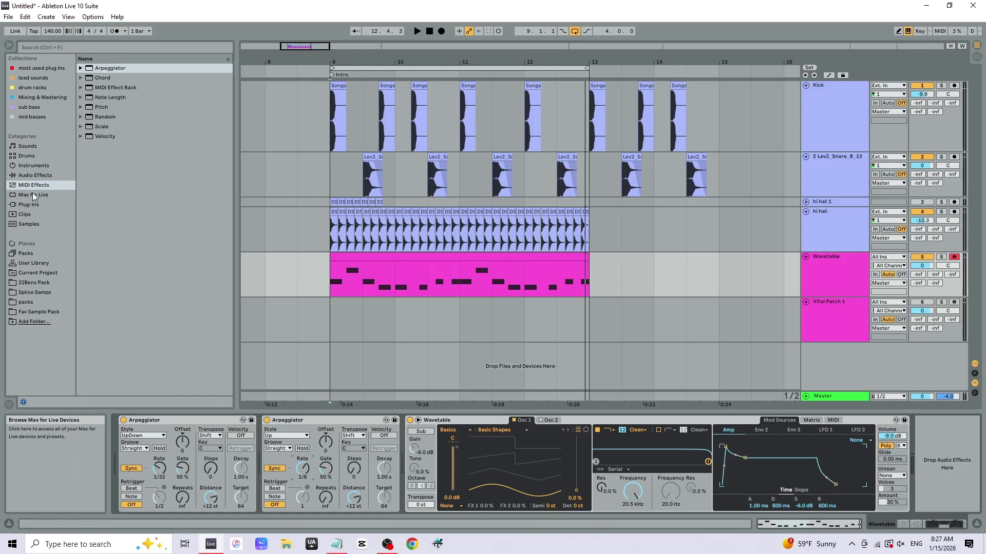
List the instruments in the browser, and switch off and collapse the first Arpeggiator on the Wavetable track
click(39, 166)
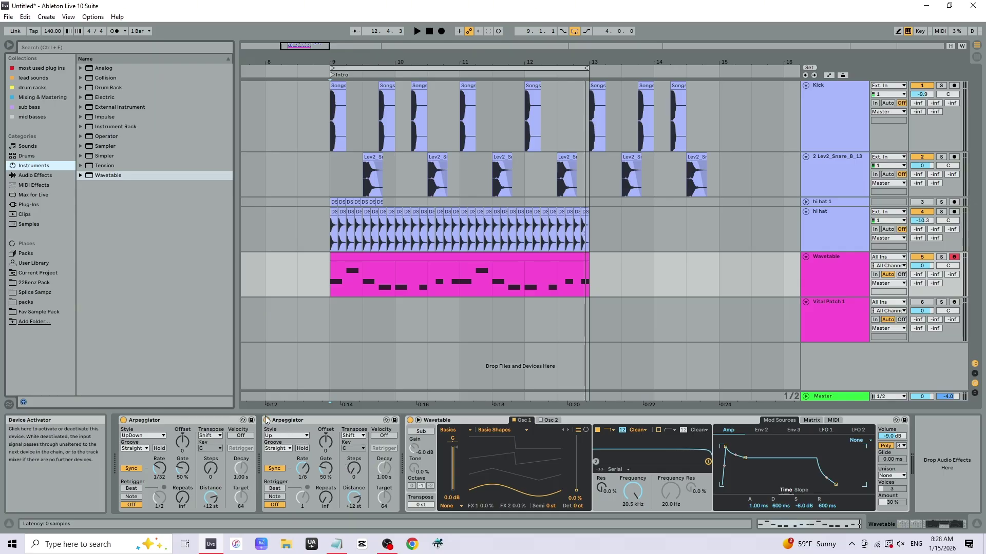
double_click(189, 423)
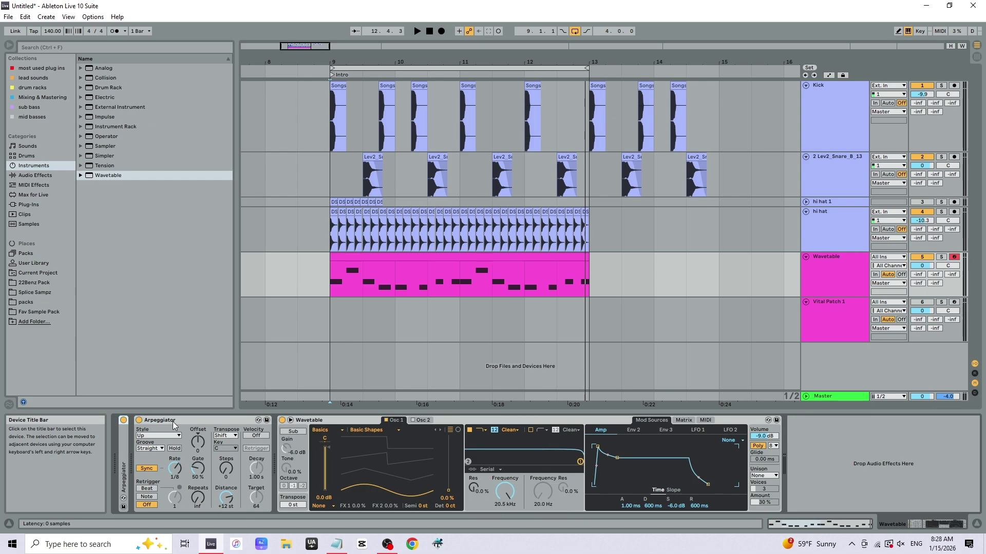
double_click(124, 451)
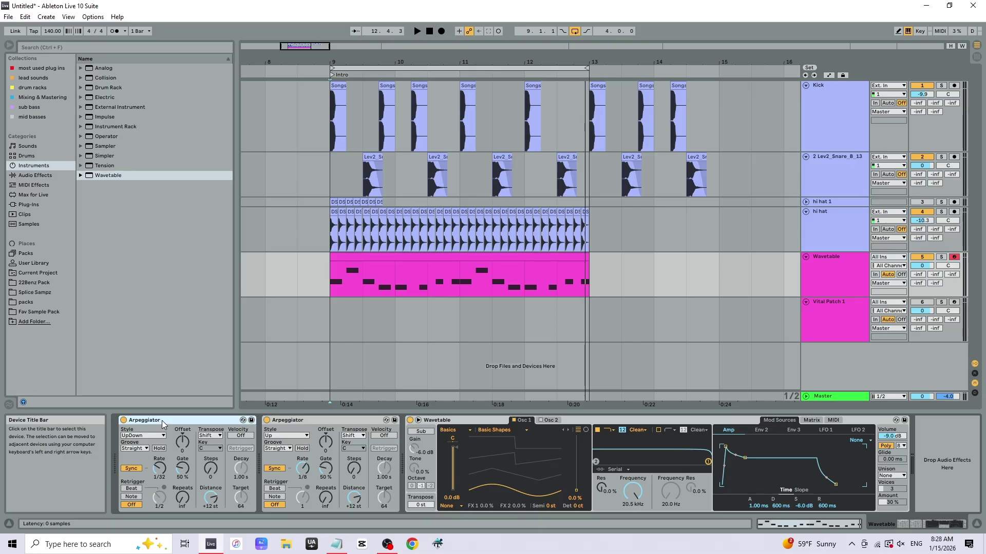
click(123, 419)
double_click(148, 420)
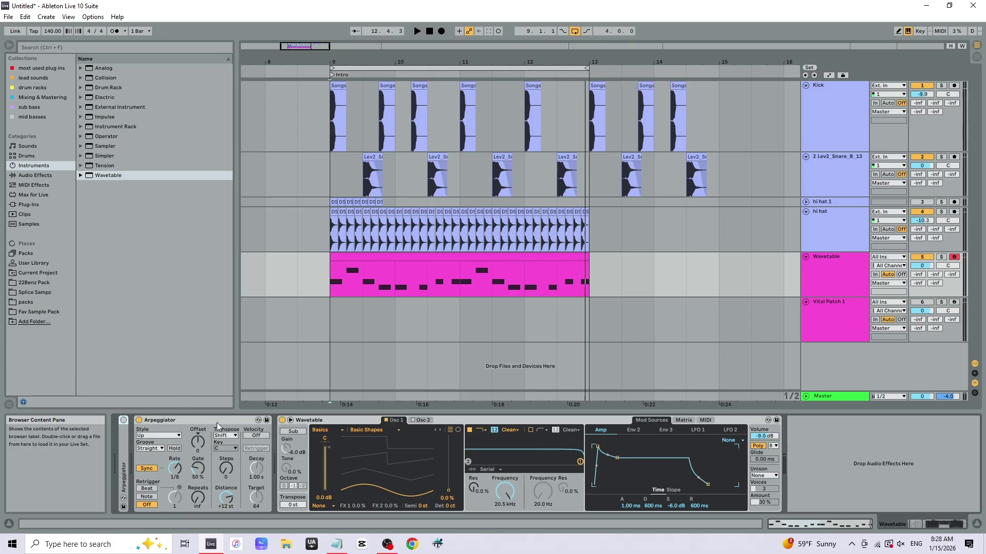
Compare the device chain of the Kick audio track with that of the Wavetable MIDI track
click(833, 116)
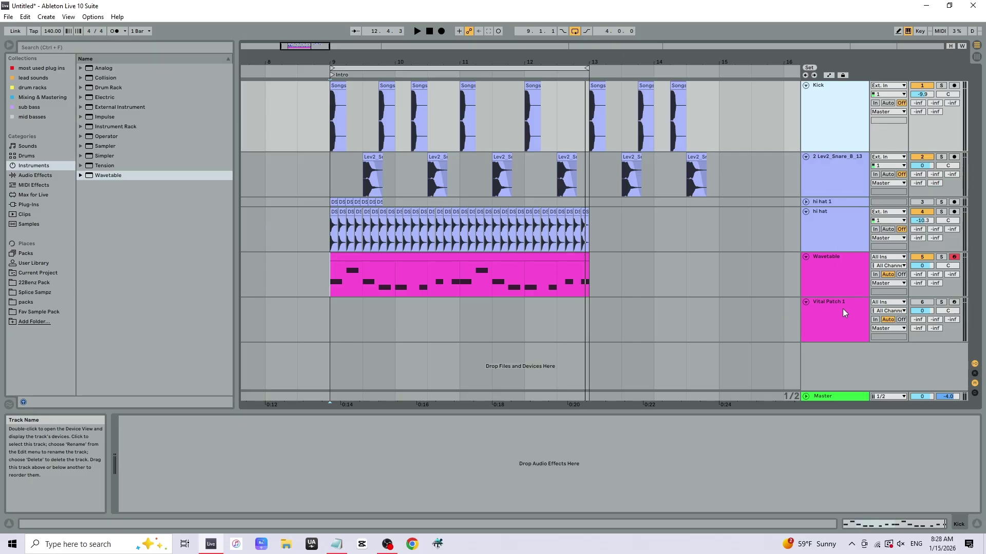
click(838, 282)
click(826, 105)
click(834, 277)
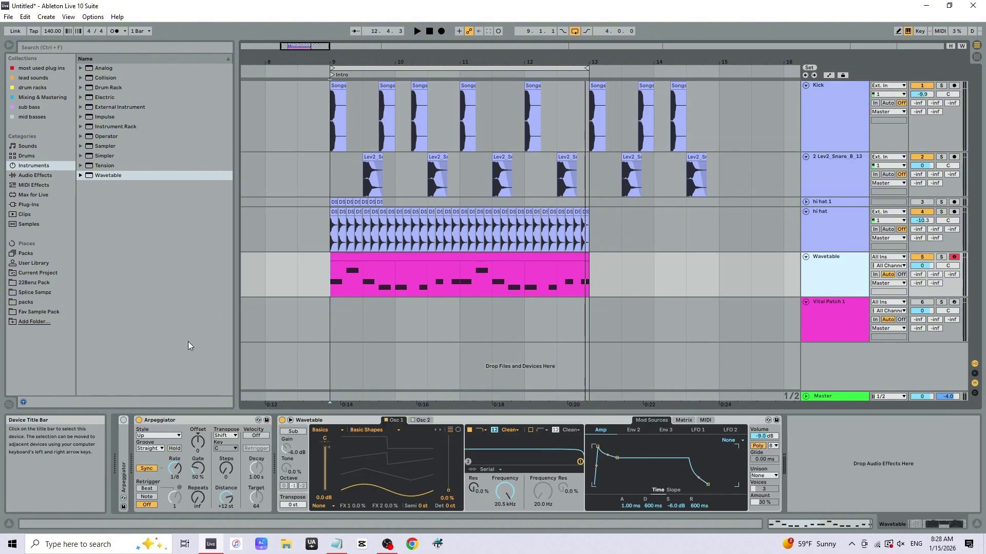
Select the Kick track and examine the available audio effects, including those tagged in the most used plug ins collection
click(36, 175)
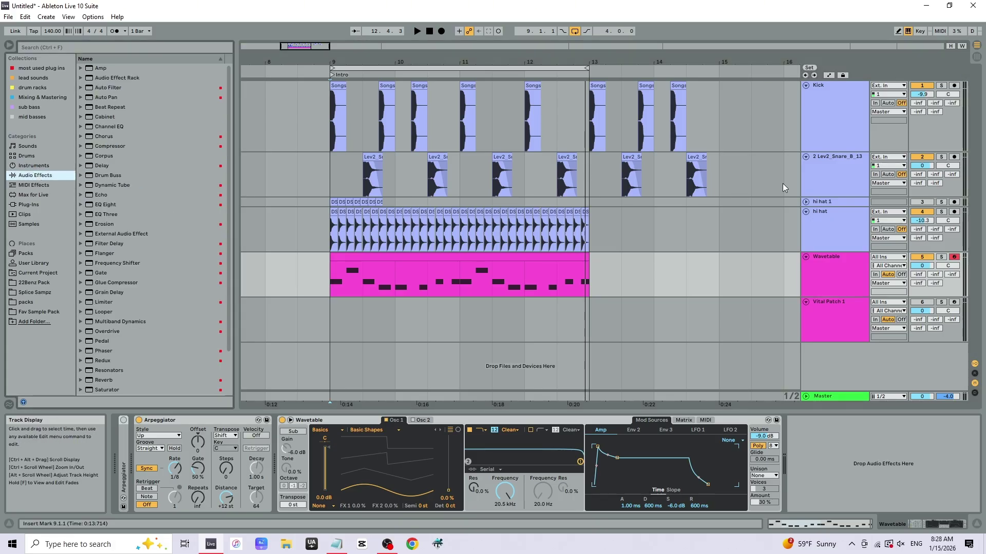
click(839, 119)
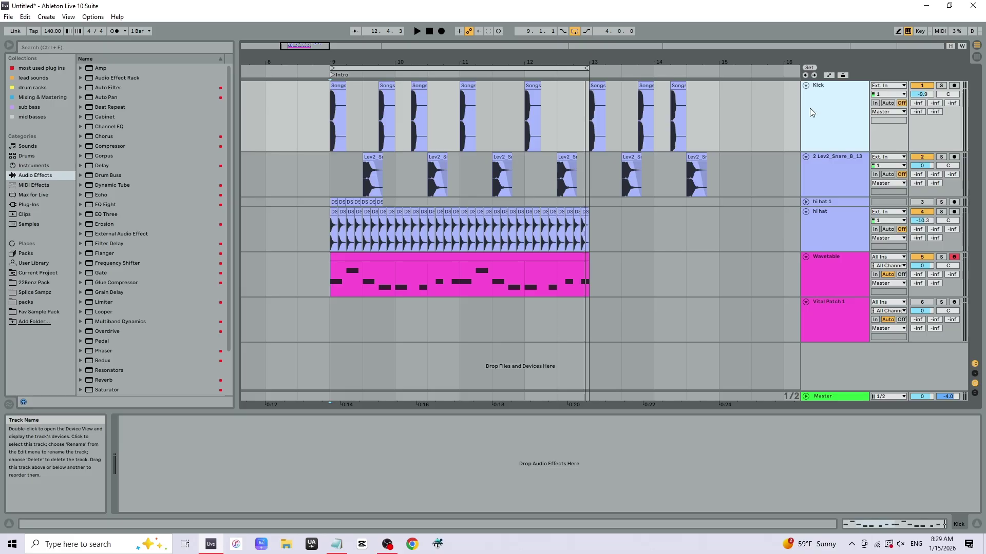
click(214, 92)
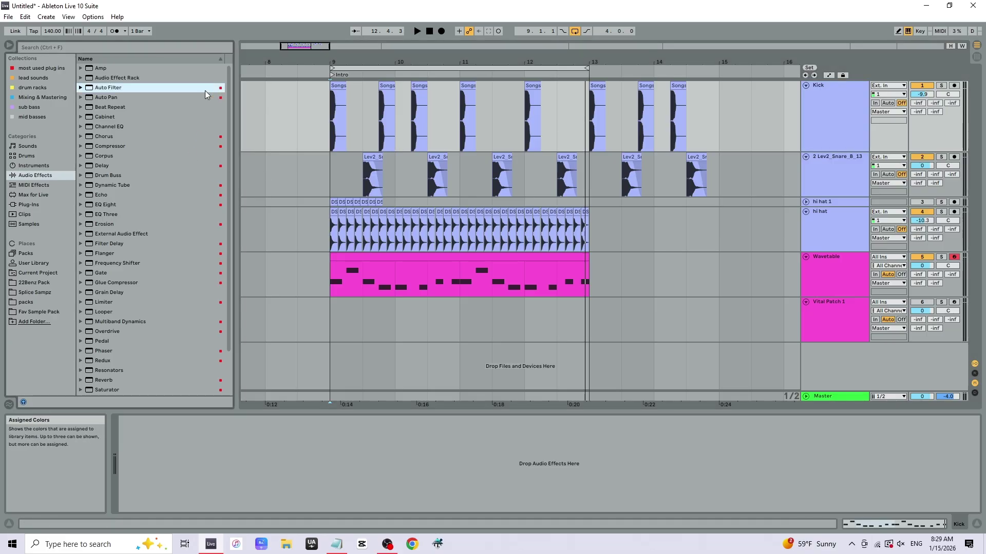
click(199, 137)
click(196, 147)
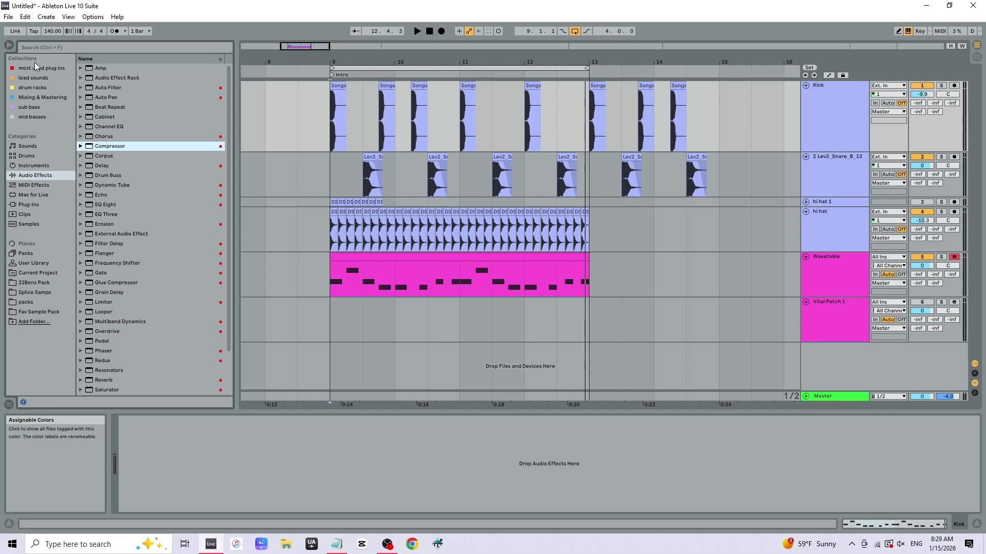
click(39, 69)
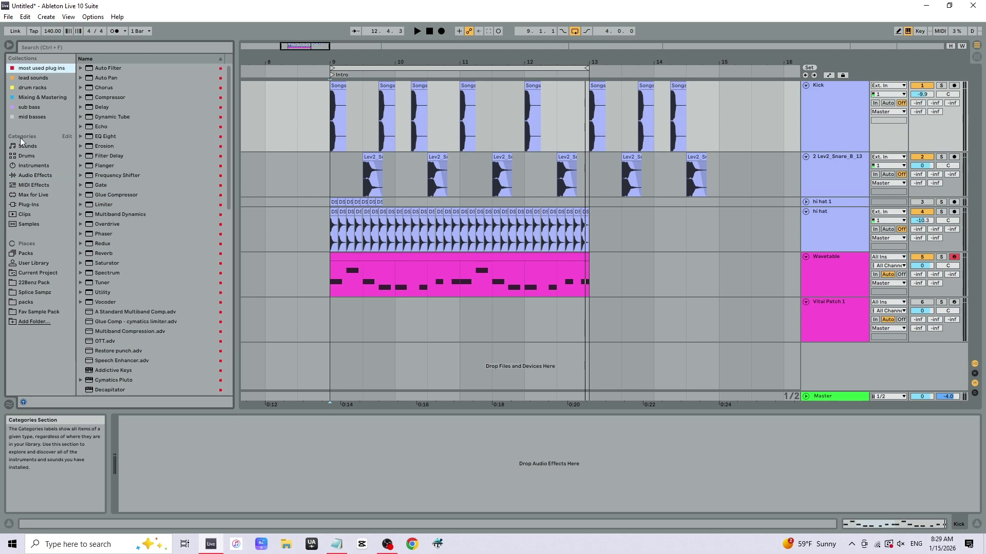
click(32, 176)
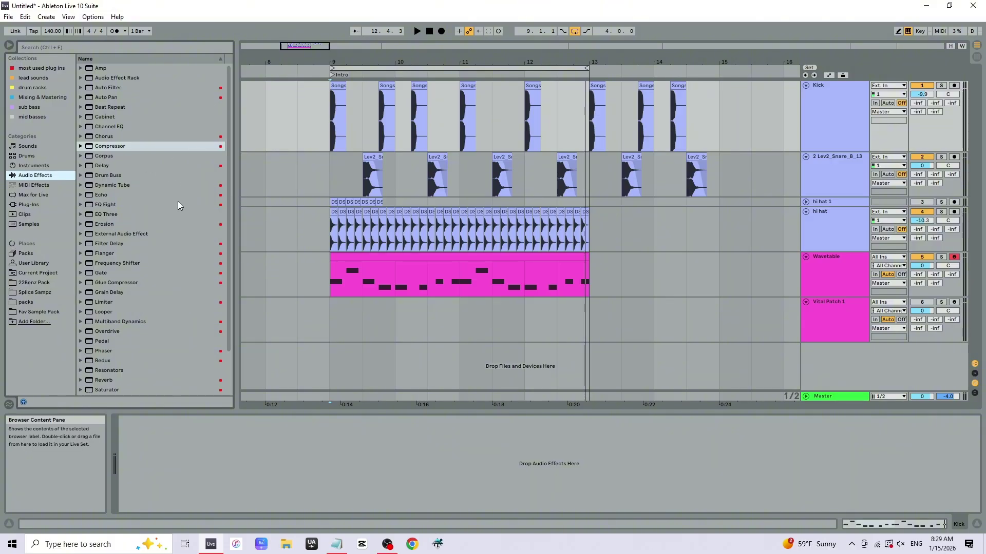
drag(228, 238, 243, 193)
drag(226, 320, 176, 124)
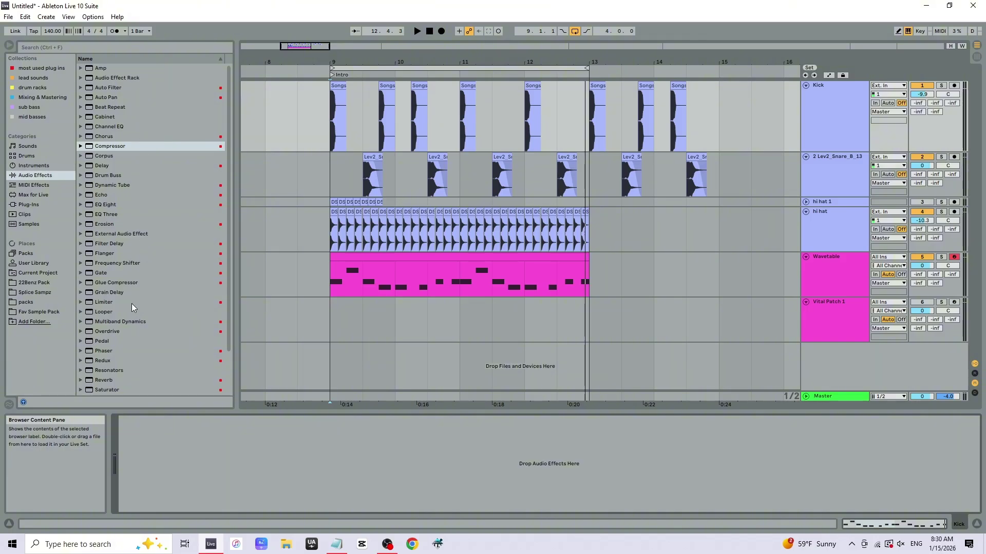
Add the Utility and EQ Eight audio effects to the Kick track, in that order
scroll(229, 332, down, 5)
double_click(102, 371)
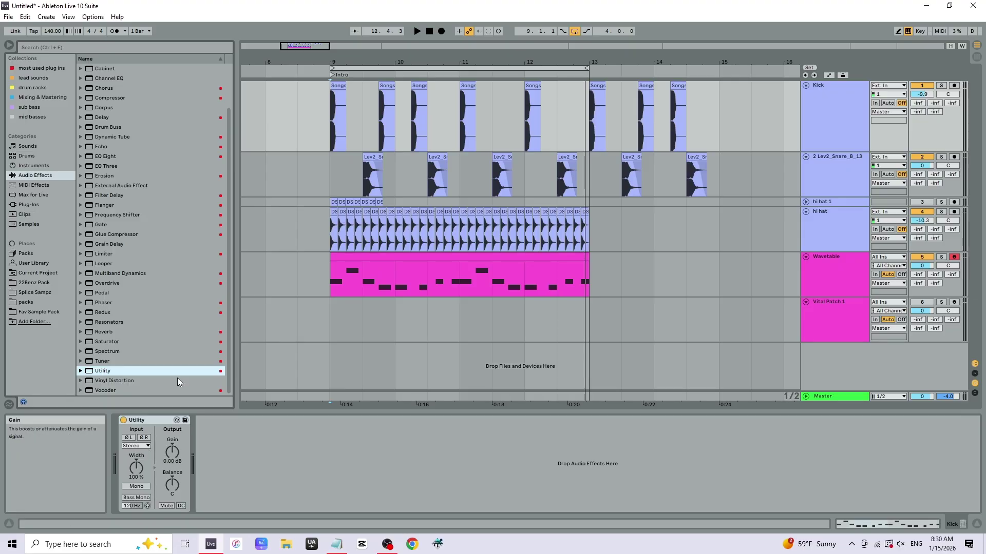
double_click(116, 156)
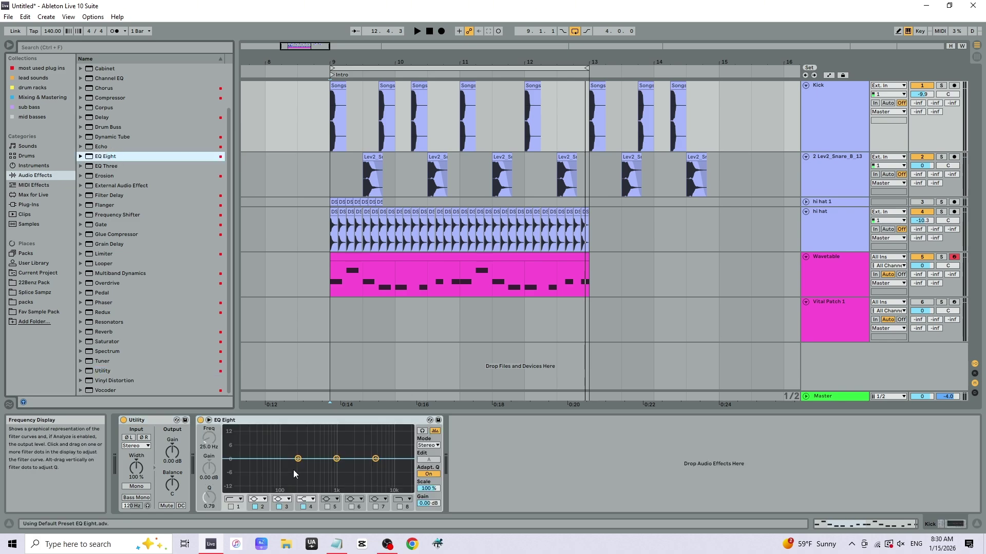
Enable bands 5, 6 and 7 in the Kick track's EQ Eight
click(327, 507)
click(351, 506)
click(375, 507)
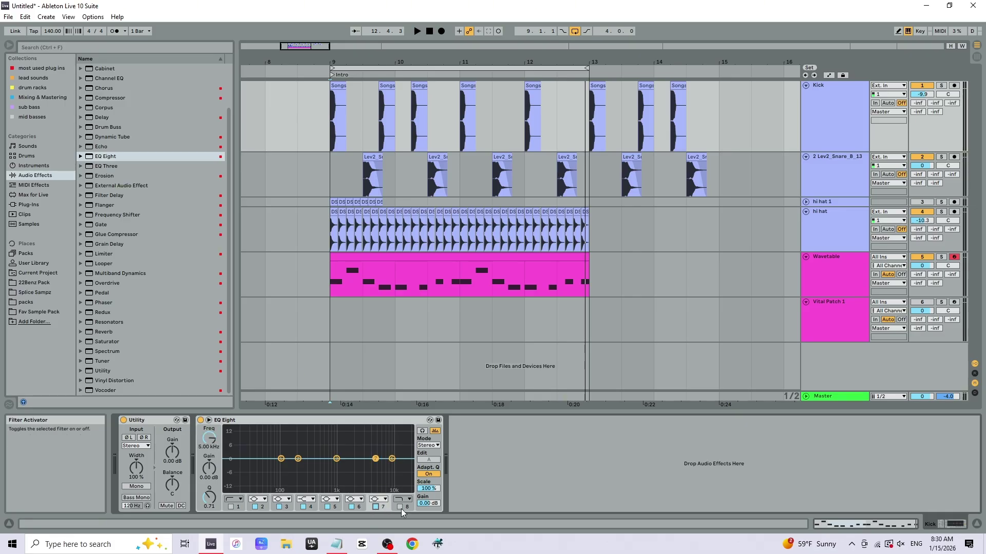
Boost band 2 of the Kick track's EQ Eight by about 9.3 dB at 303 Hz, and disable that band
click(398, 506)
click(399, 506)
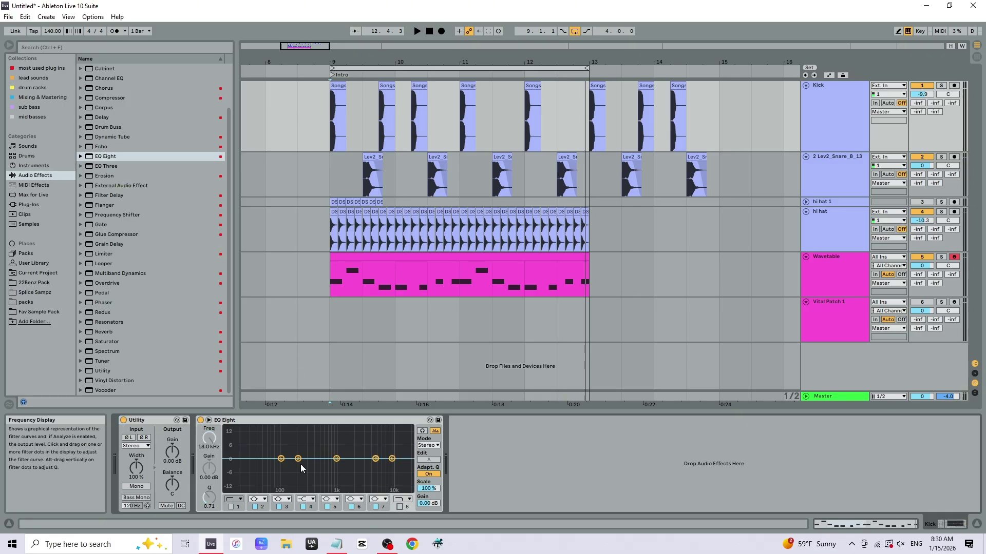
drag(298, 458, 307, 439)
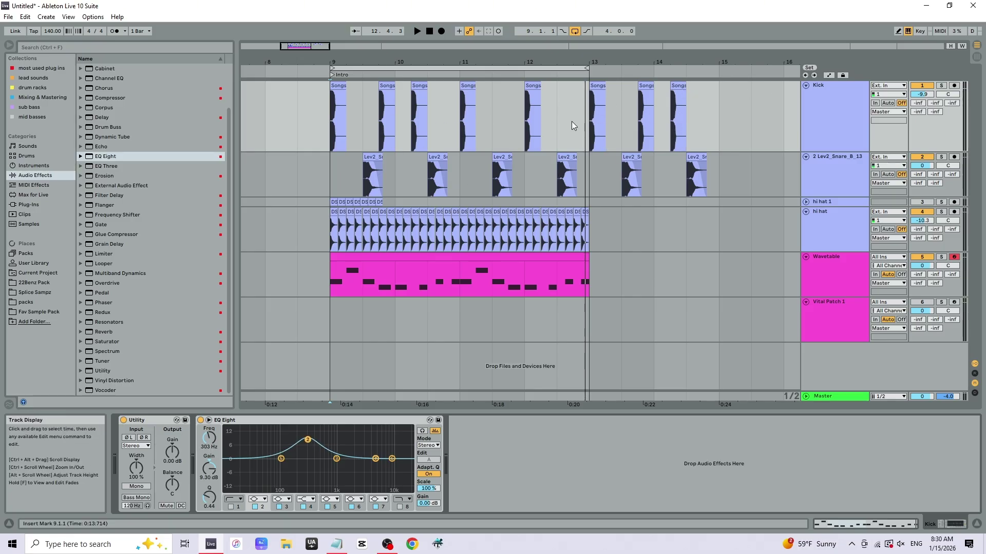
double_click(310, 438)
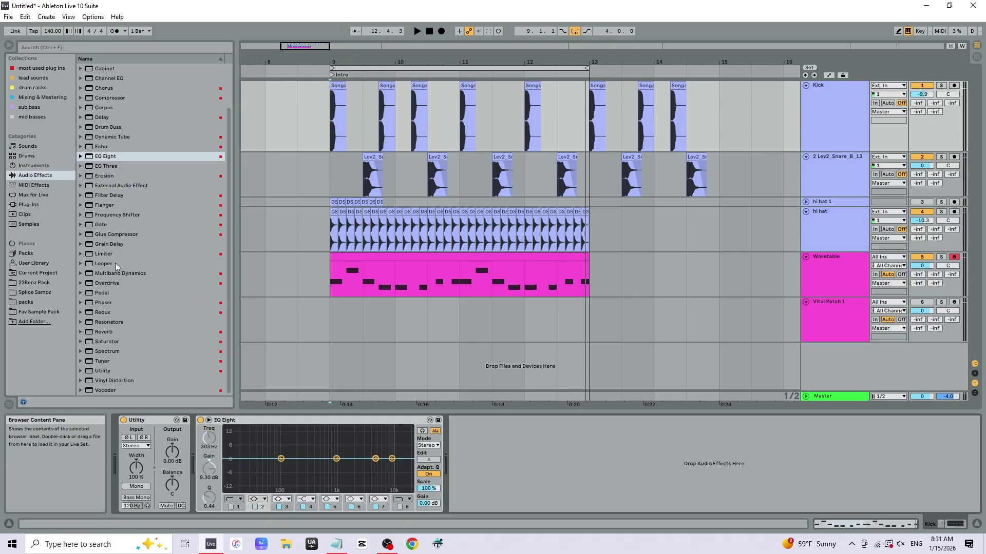
Add Compressor and Saturator after EQ Eight on the Kick track, with the Compressor collapsed and deactivated
double_click(109, 97)
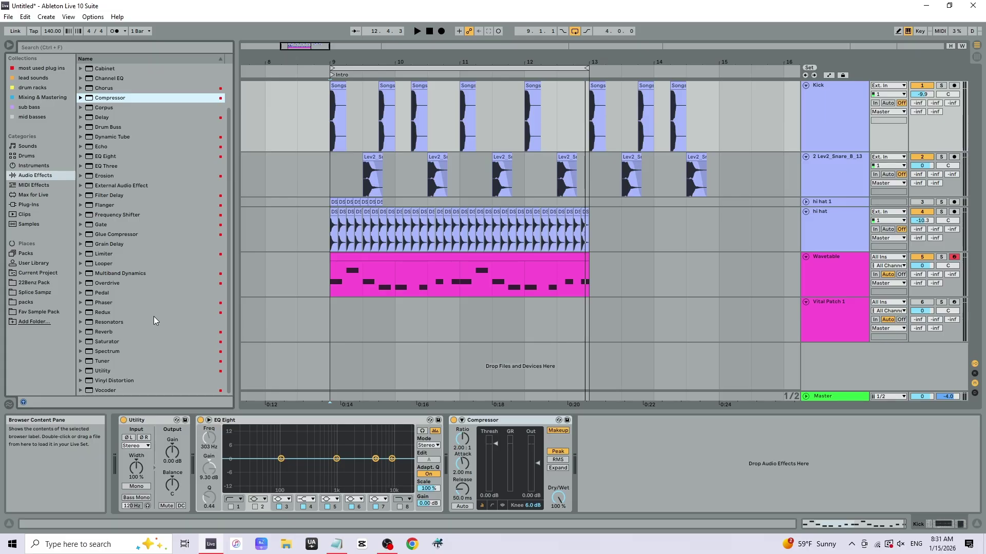
double_click(476, 421)
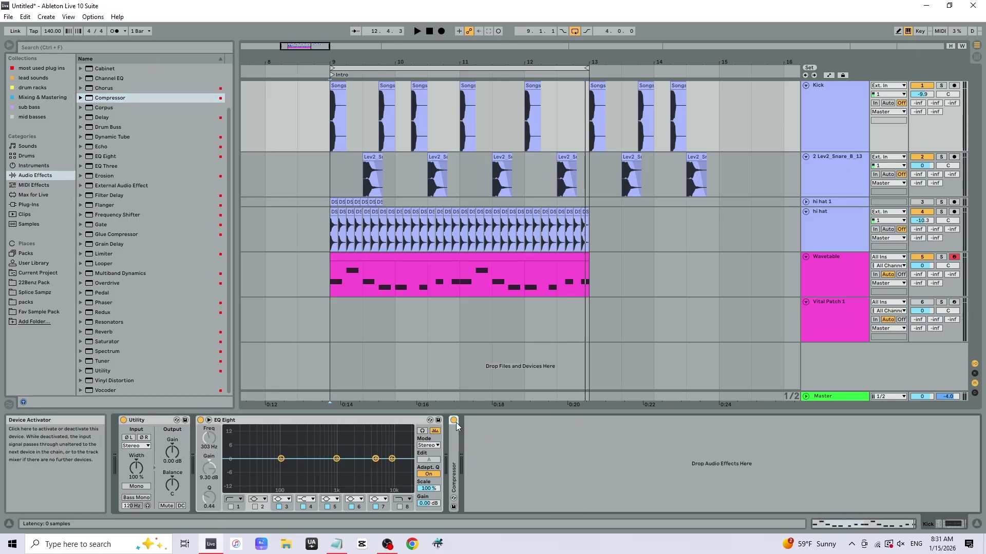
click(454, 421)
double_click(115, 341)
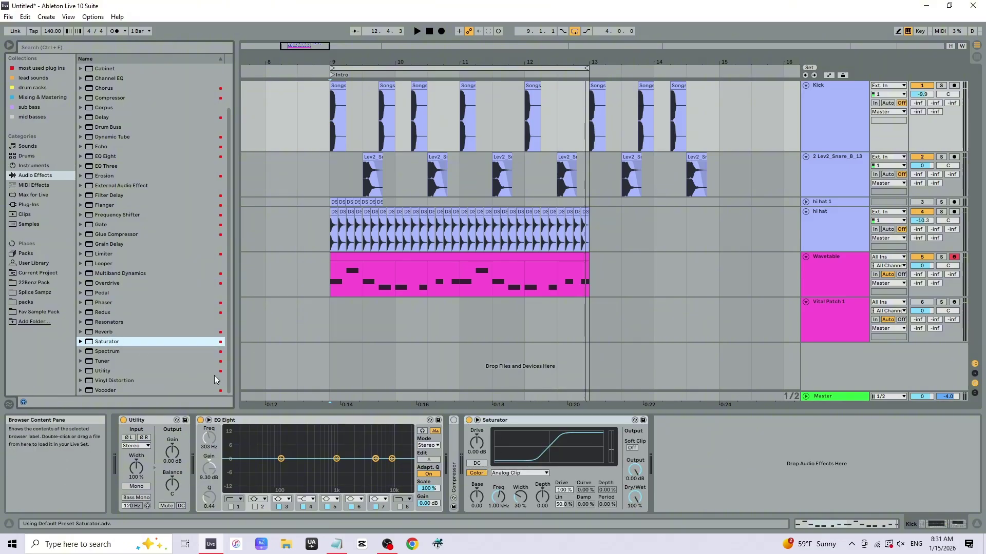
Add the Multiband Dynamics OTT preset to the Kick track and move it between Utility and EQ Eight
click(79, 273)
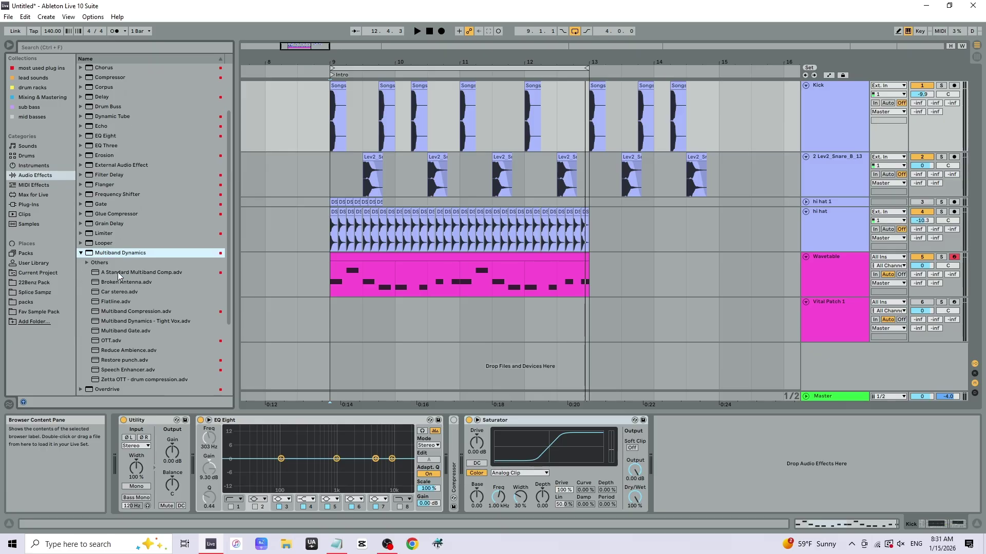
scroll(118, 272, down, 1)
double_click(117, 322)
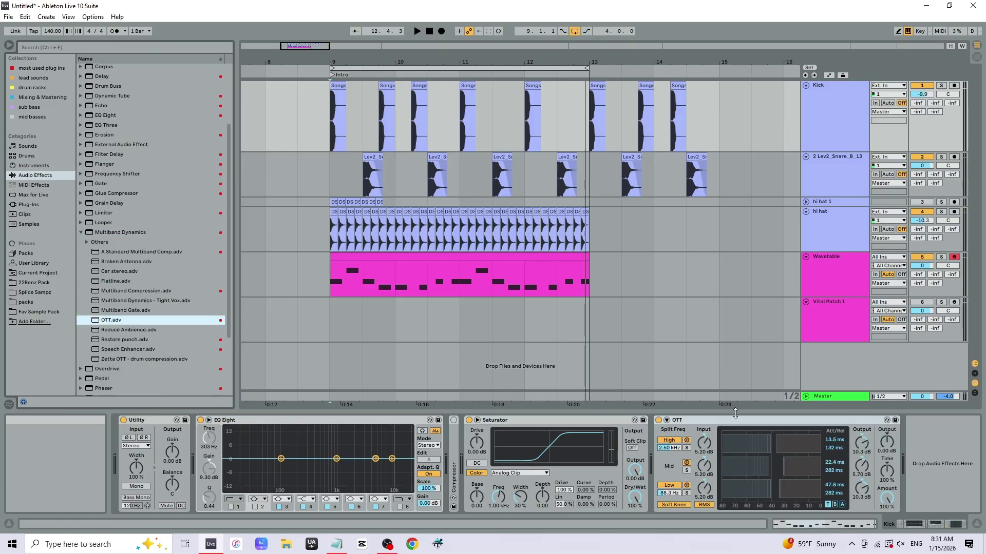
drag(446, 435, 237, 436)
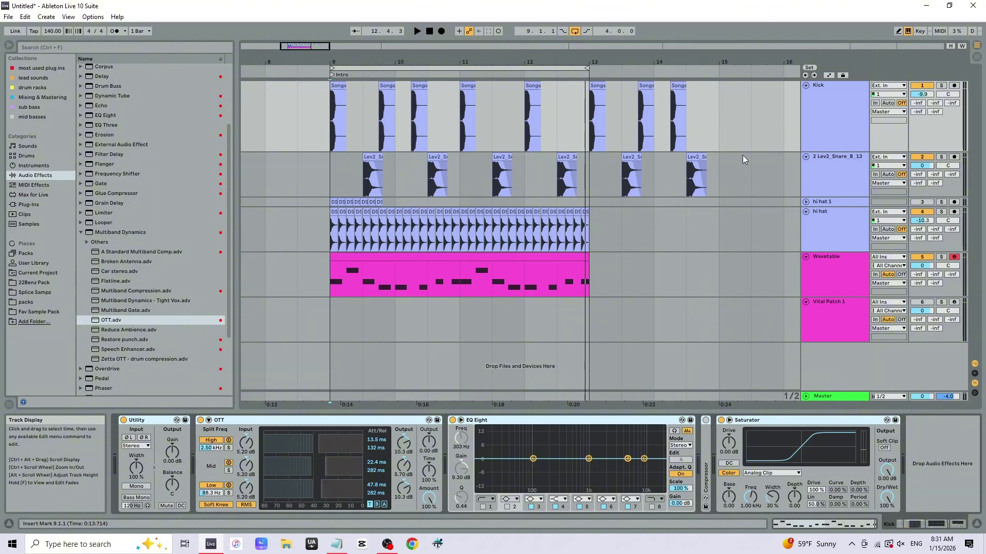
Examine the Kick track's context options, including Save as Default Audio Track, without applying any
click(843, 122)
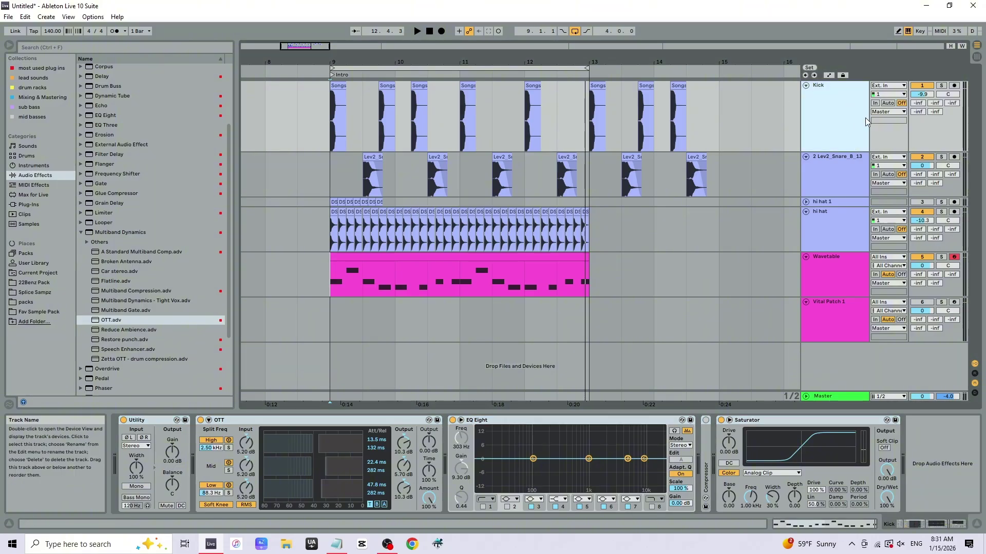
click(845, 189)
click(833, 124)
right_click(847, 117)
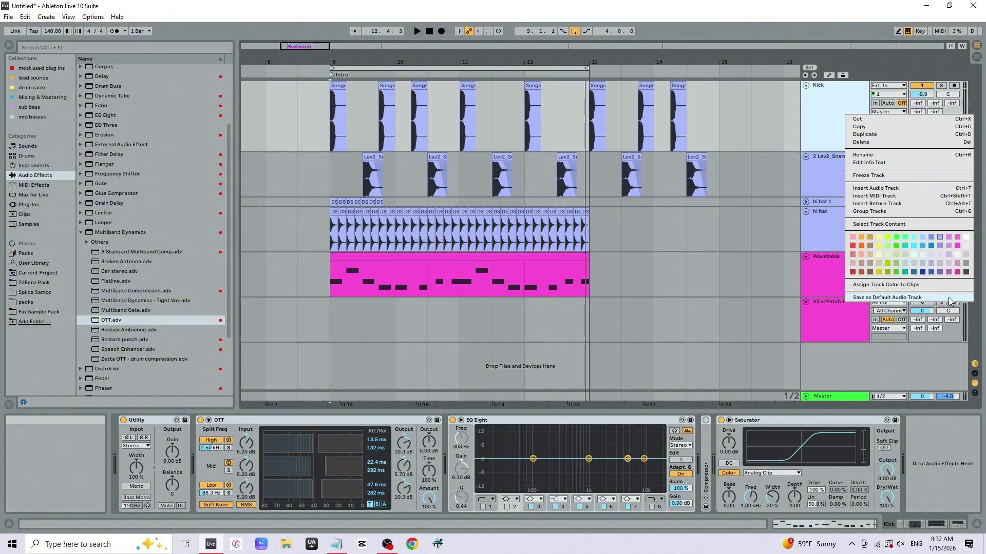
click(746, 129)
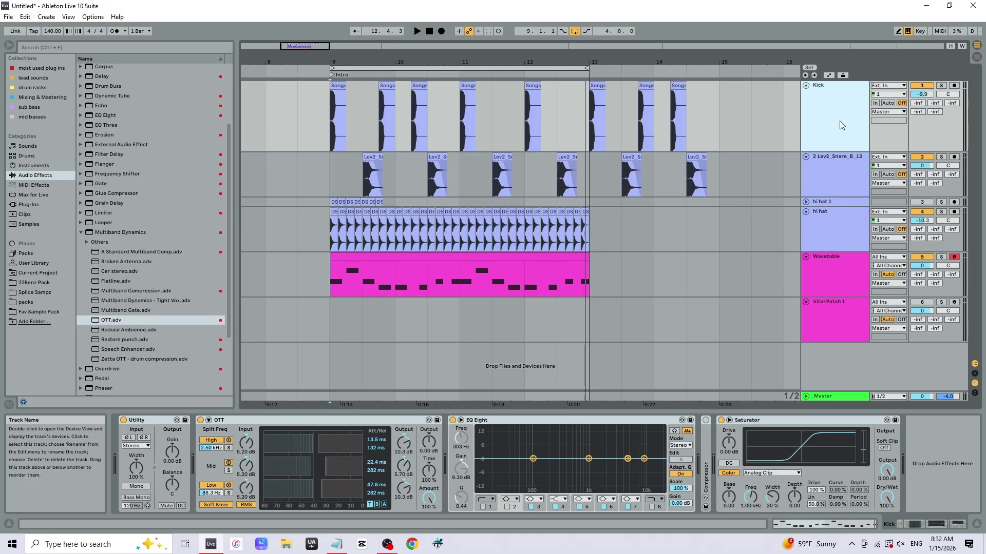
Insert a new audio track below Kick, collapse it, and reselect the Kick track
key(ctrl+t)
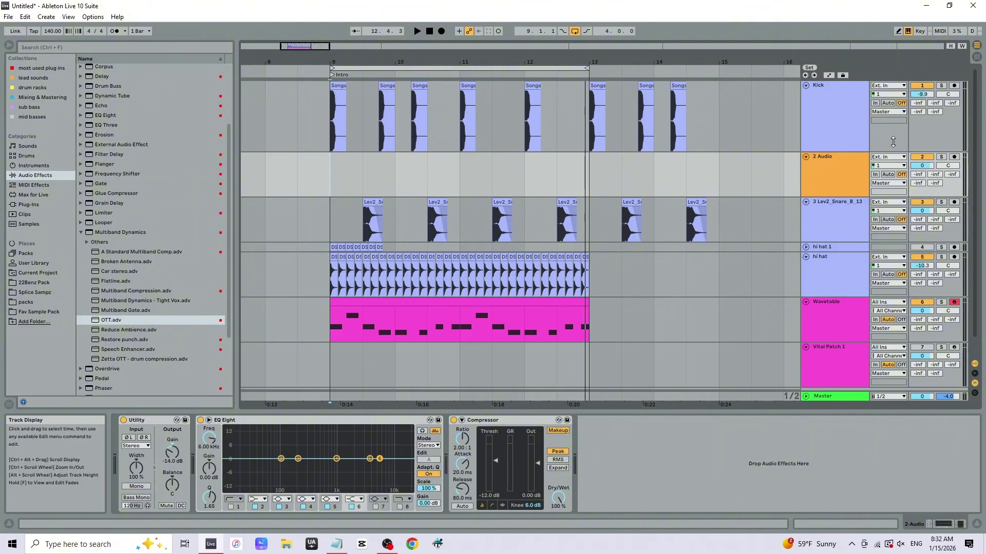
click(806, 157)
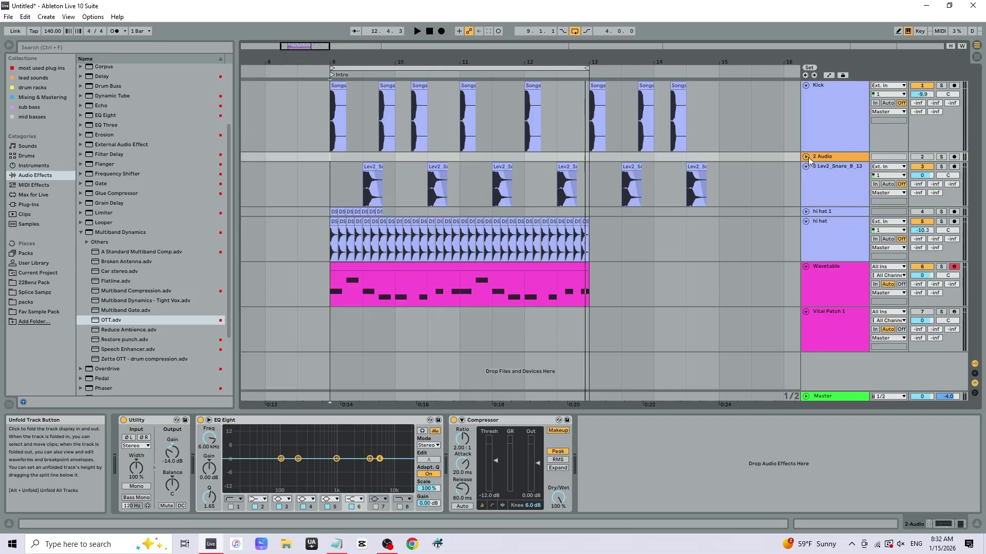
click(823, 127)
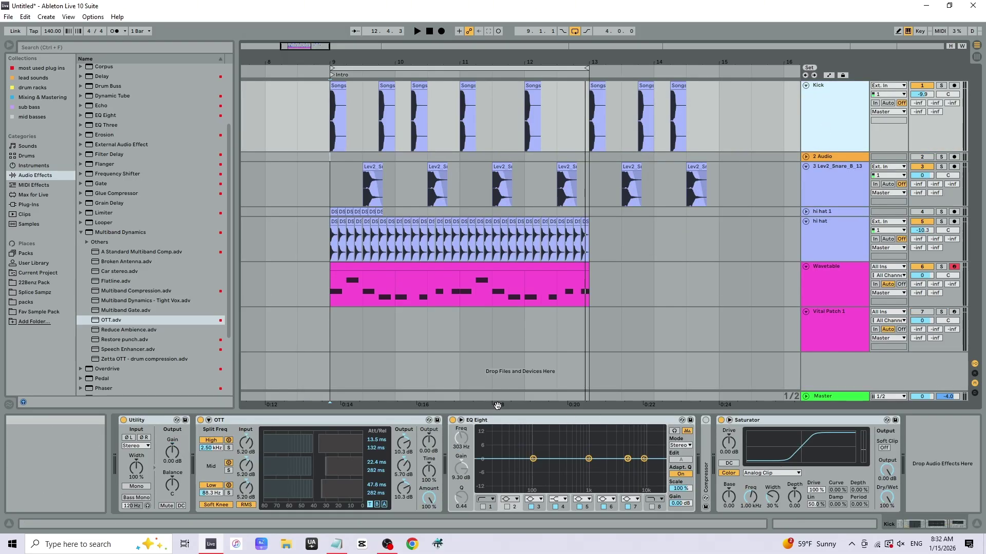
Collapse OTT, expand the Compressor, and deactivate the Kick track's effects after Utility
double_click(241, 420)
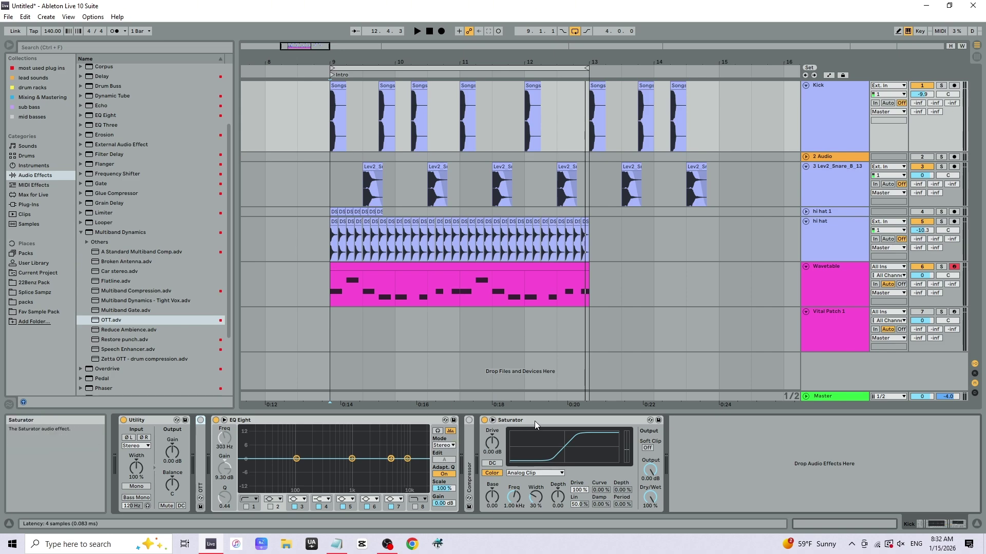
double_click(469, 445)
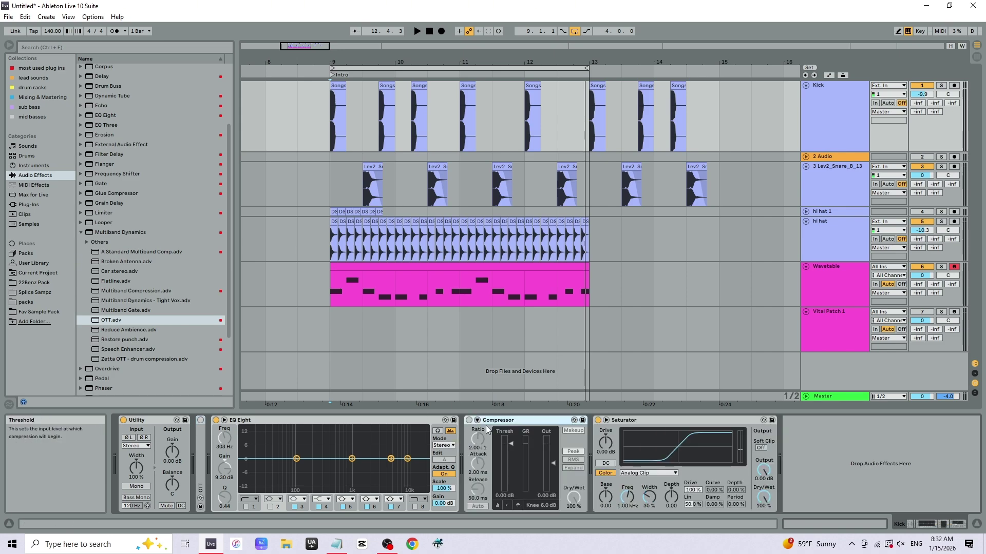
click(597, 420)
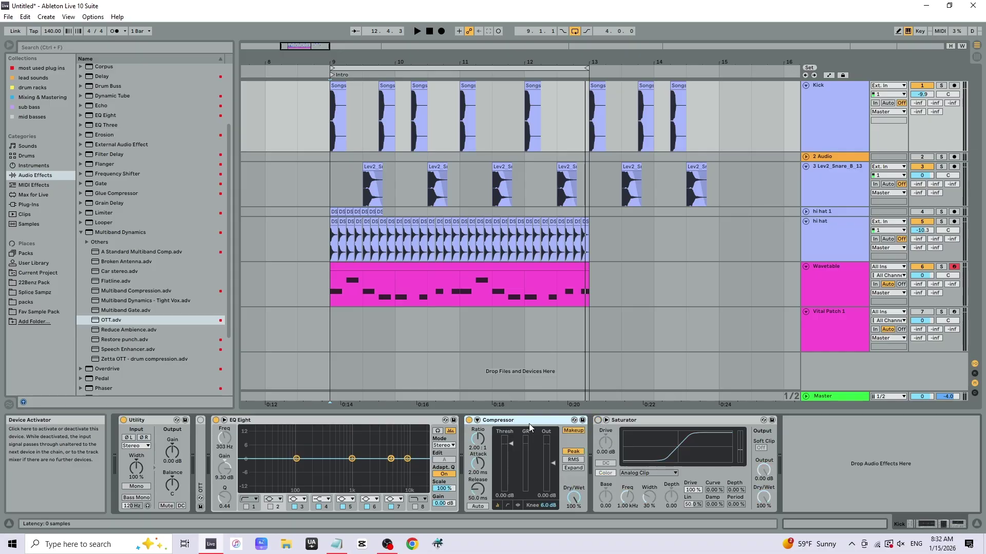
key(Delete)
key(ctrl+z)
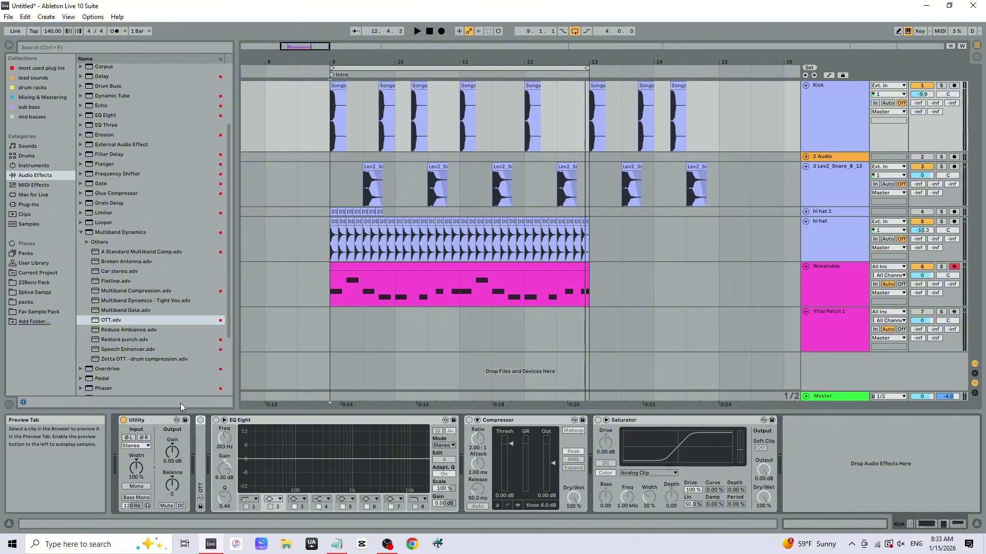
Remove OTT from the Kick track's chain and reactivate EQ Eight, Compressor and Saturator
key(ctrl+z)
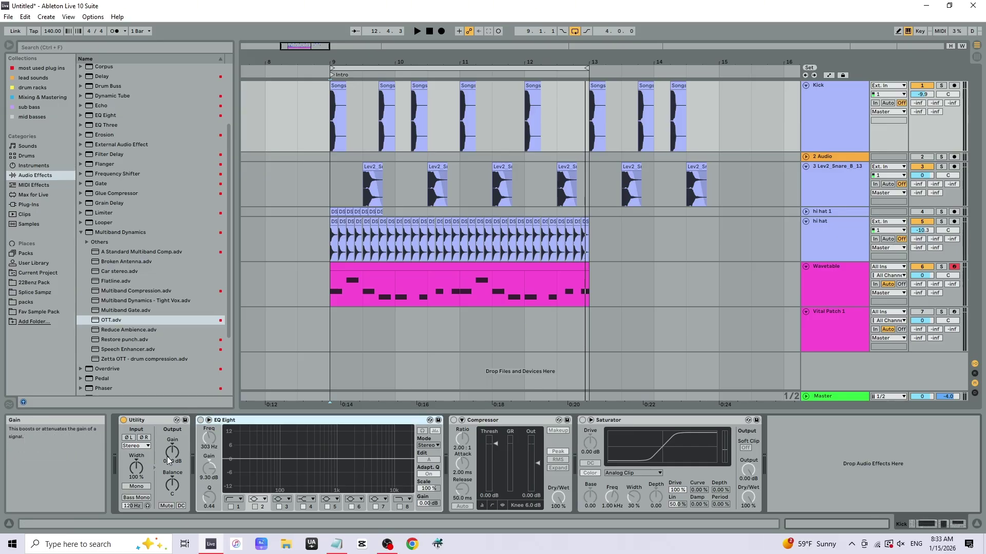
click(836, 135)
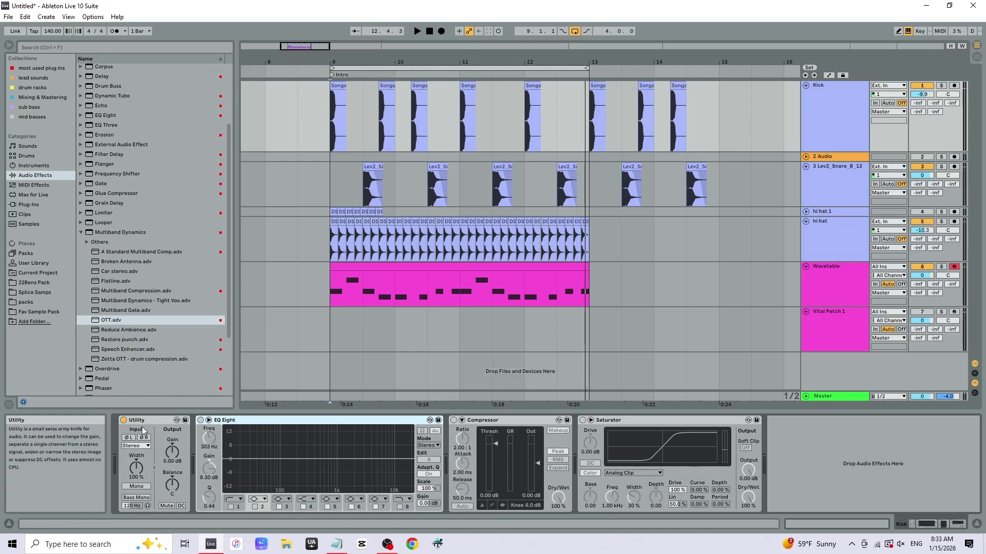
click(200, 420)
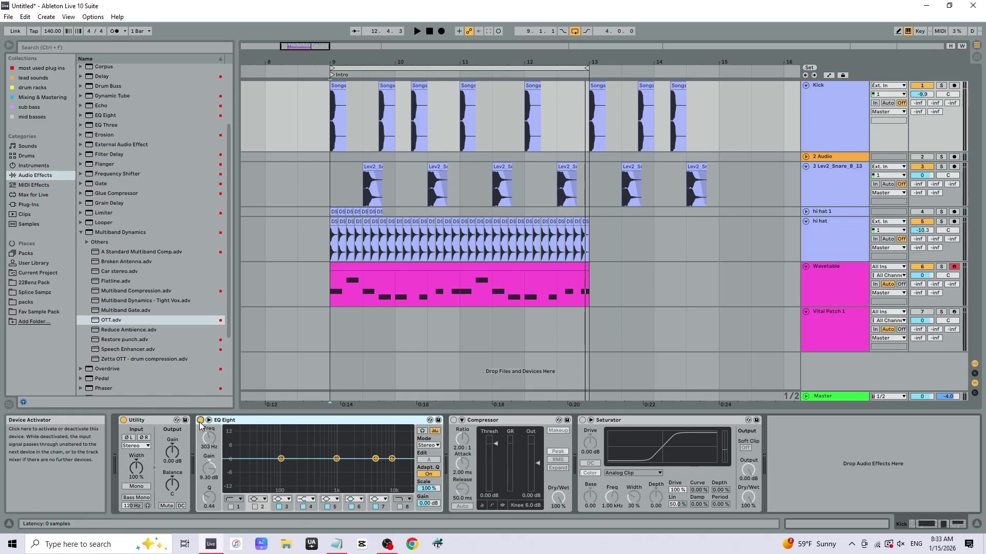
click(454, 420)
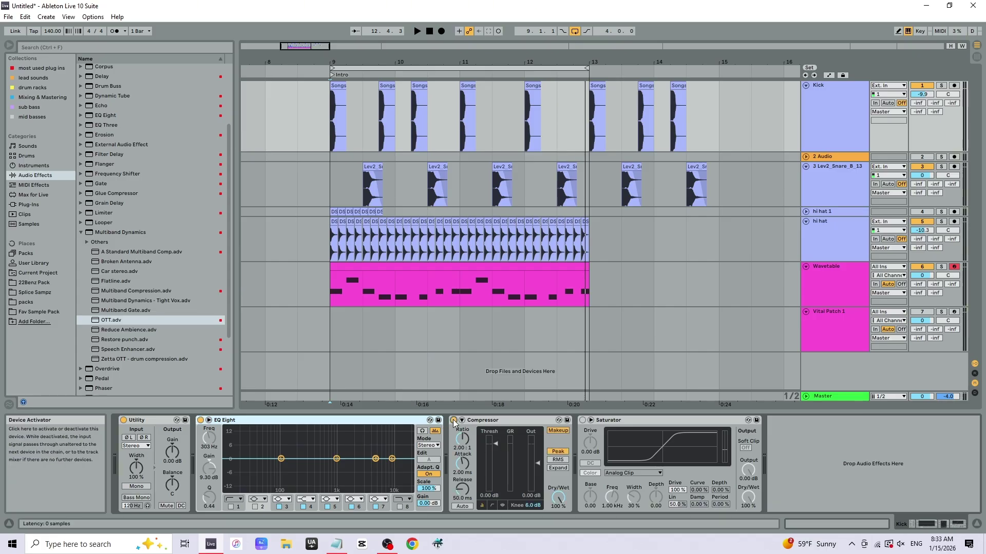
click(582, 421)
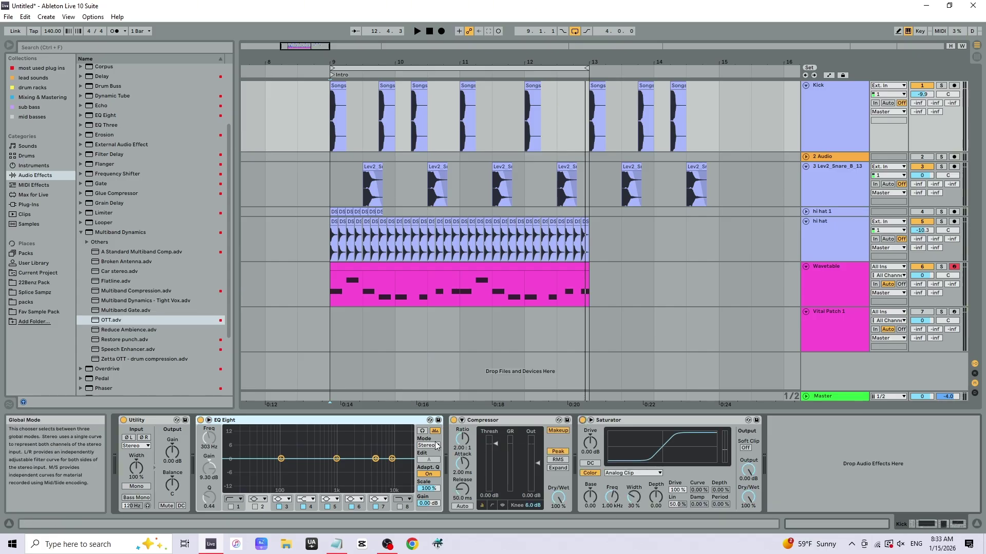
Rearrange the Kick track's effects into the order EQ Eight, Utility, Saturator, Compressor
click(649, 420)
drag(649, 419, 302, 425)
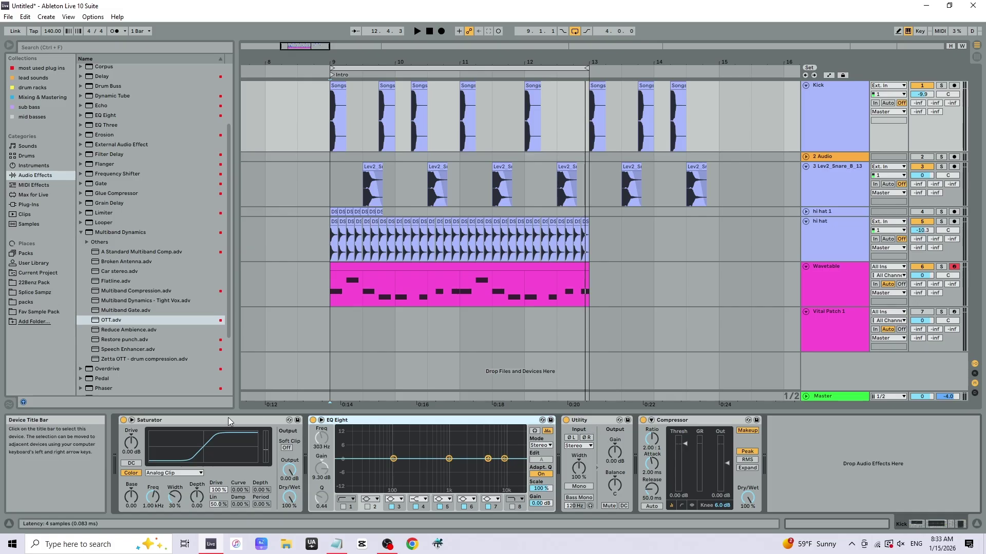
drag(228, 420, 635, 430)
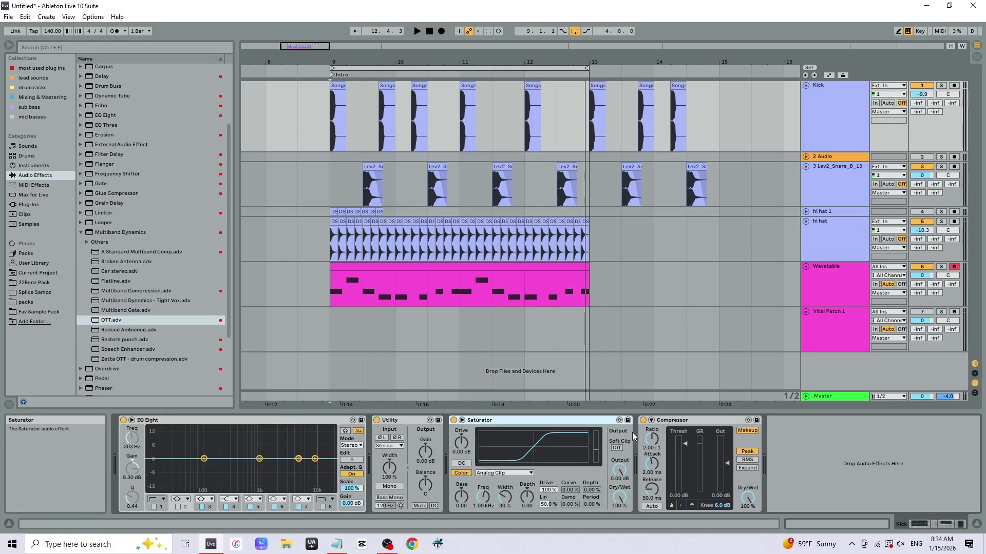
click(405, 421)
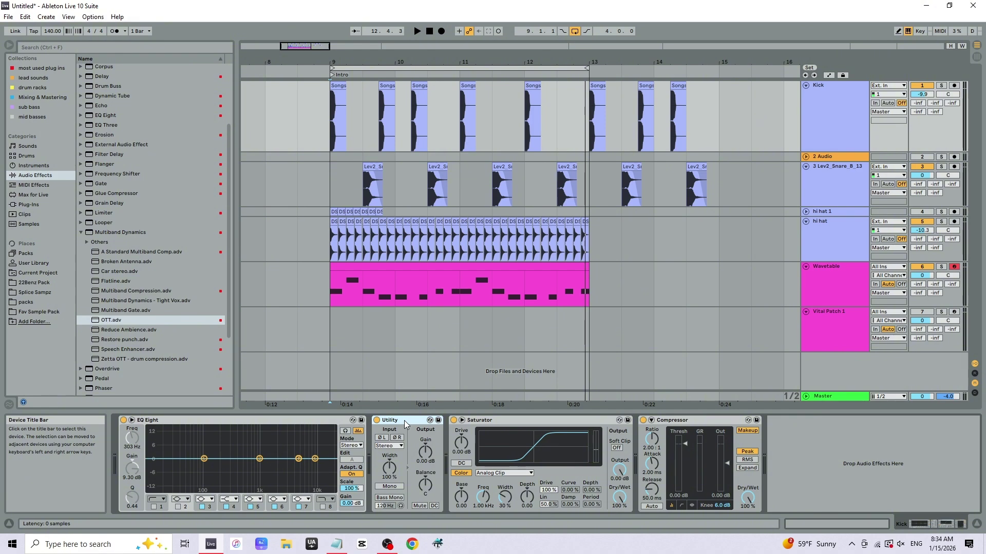
Reorder the Kick track's effects as Utility, EQ Eight, Compressor, Saturator, and collapse the Saturator
click(81, 232)
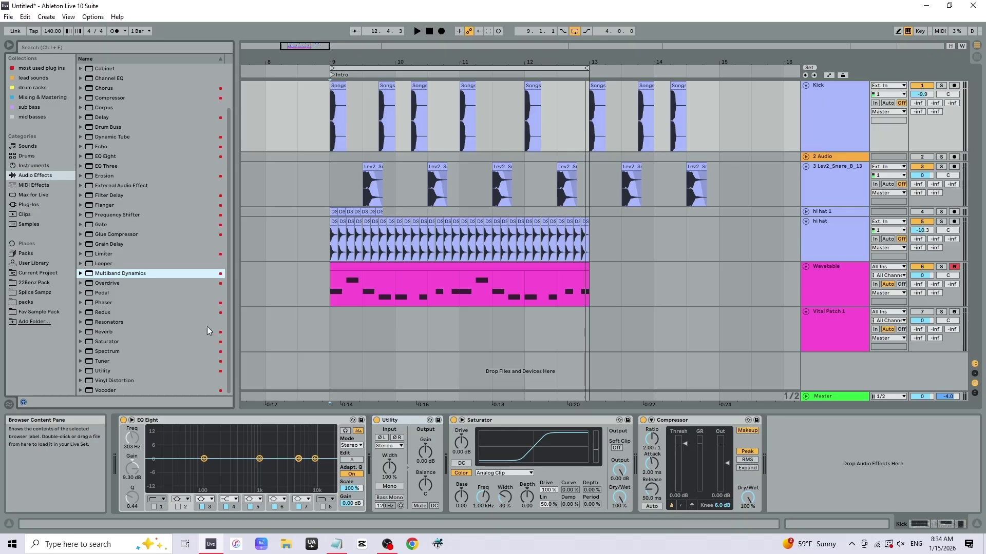
click(407, 418)
drag(408, 419, 287, 450)
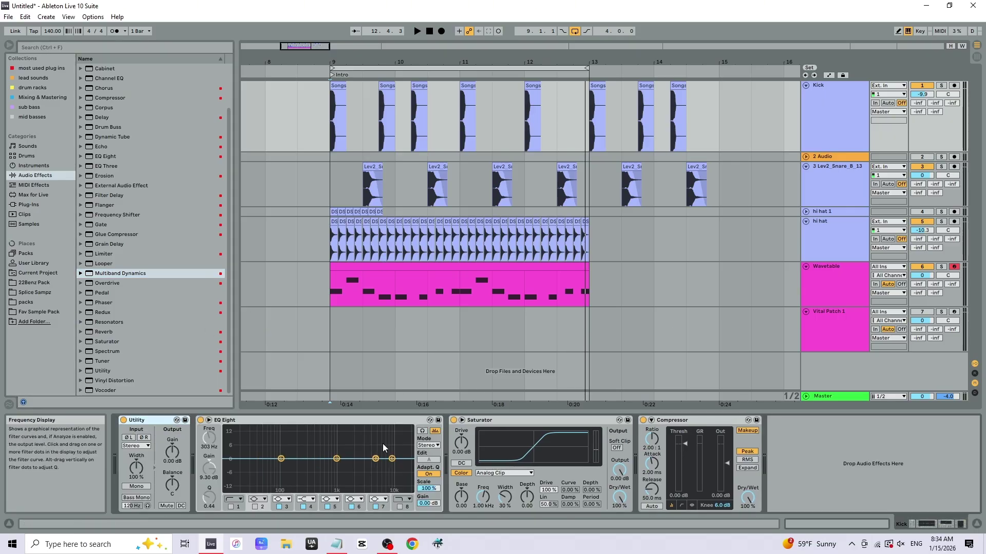
drag(510, 419, 744, 442)
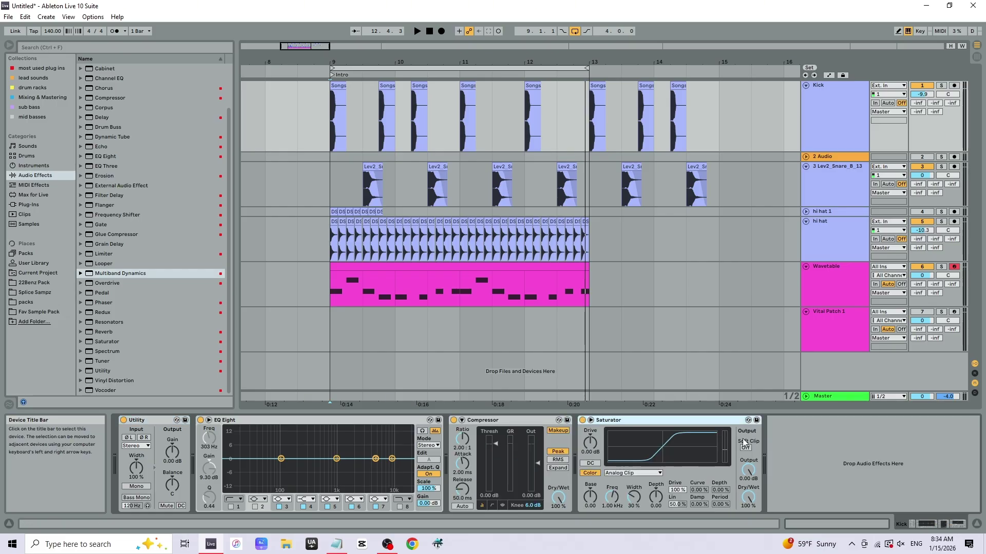
double_click(606, 421)
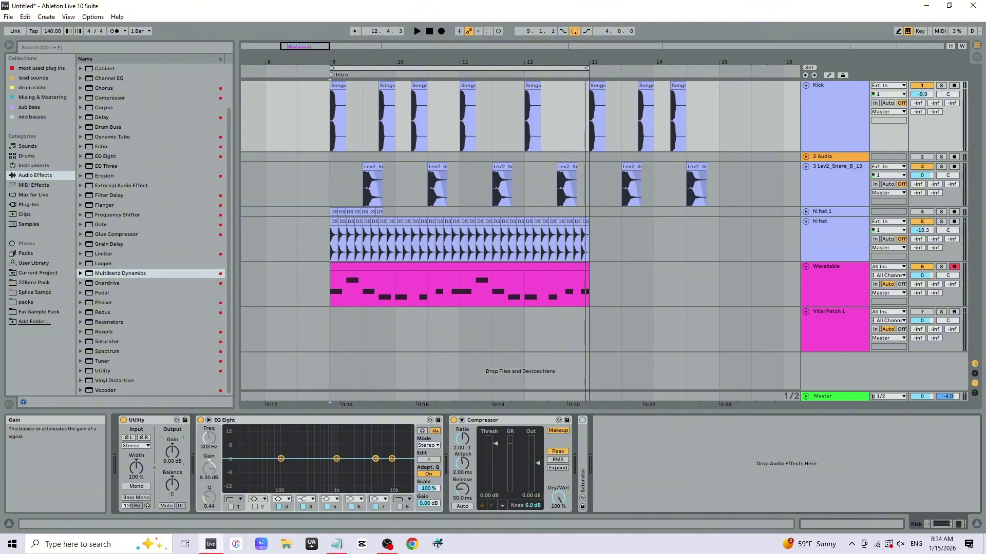
Set the Kick track's Utility gain to -15 dB and enable EQ Eight's band 1 low cut at 166 Hz
drag(176, 451, 223, 502)
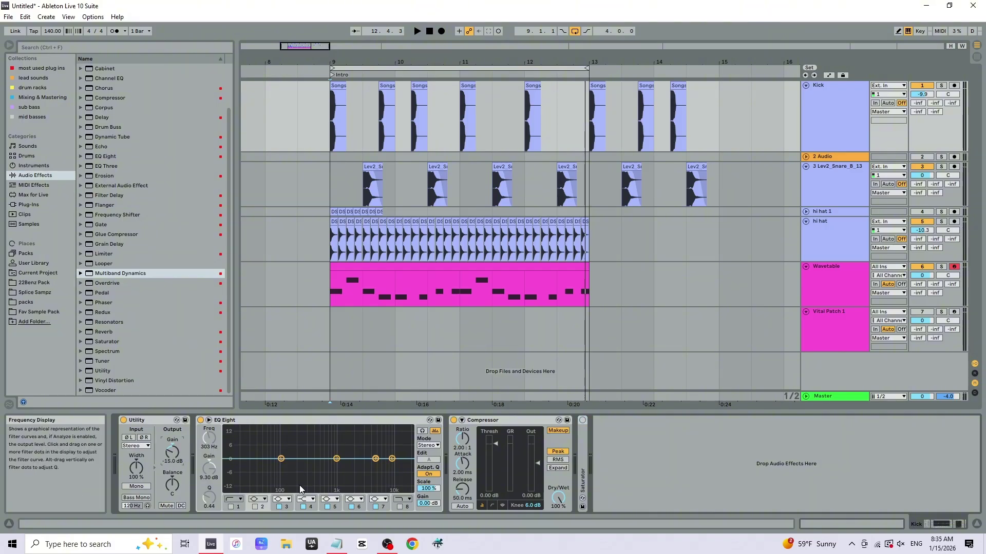
click(230, 508)
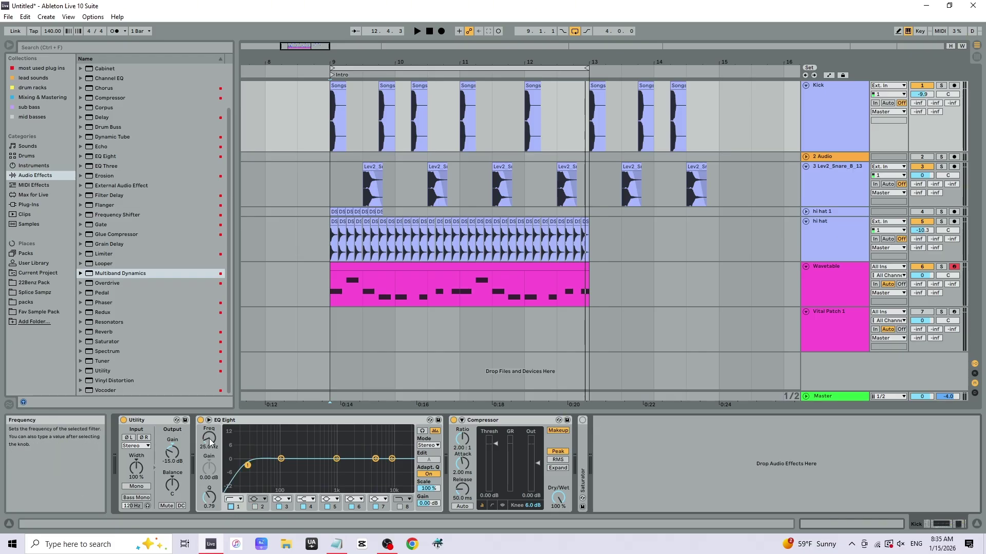
drag(209, 439, 209, 411)
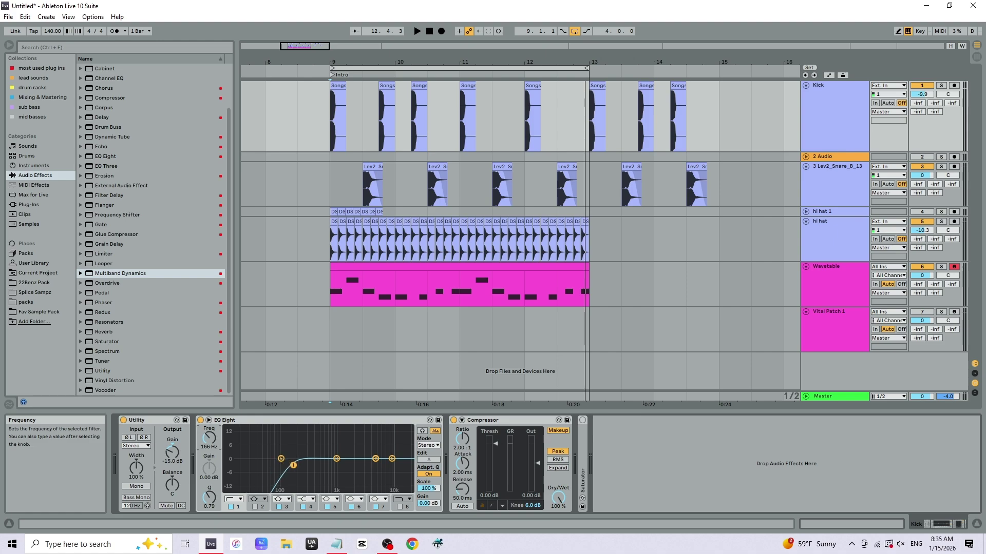
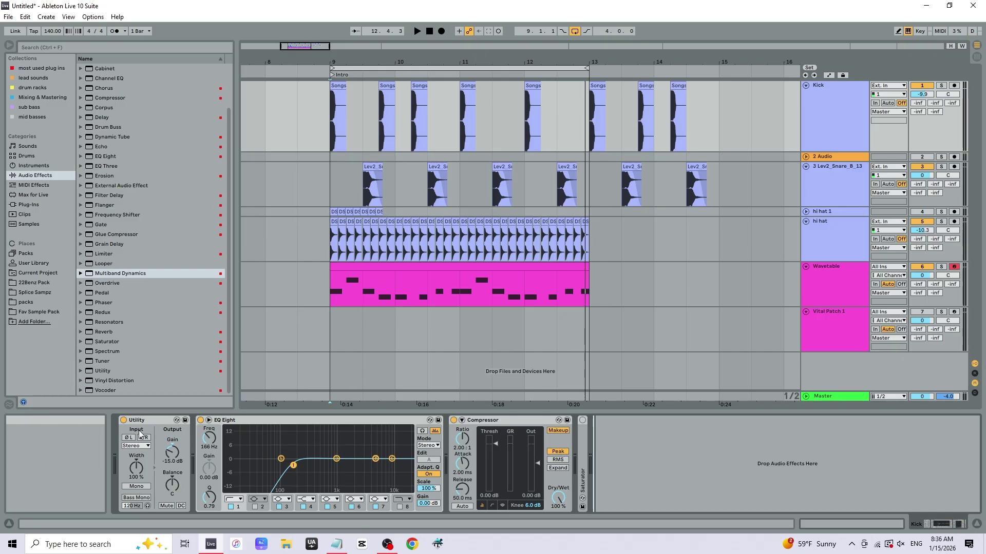
Bypass the Kick track's Compressor and EQ Eight, and reset the track volume to 0 dB
click(454, 421)
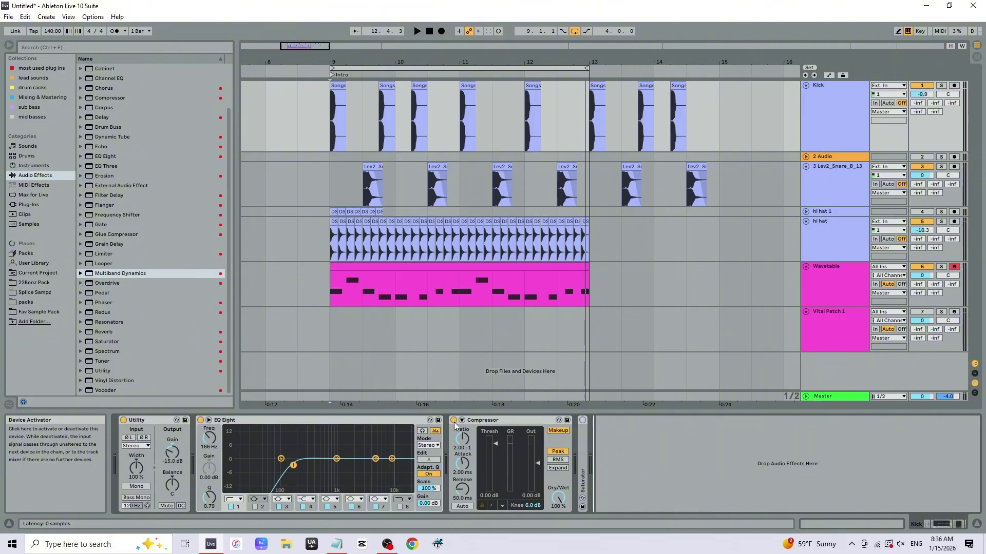
click(201, 420)
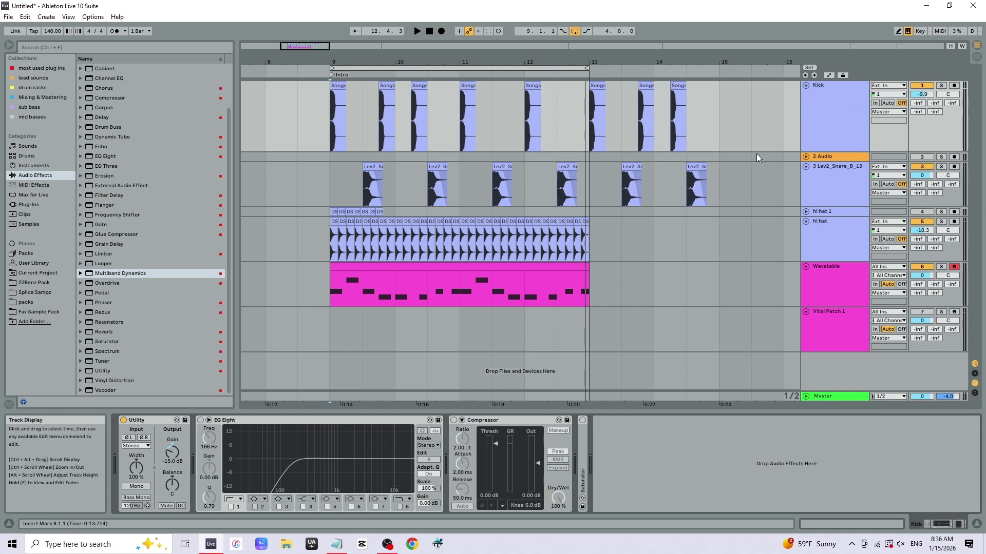
double_click(921, 95)
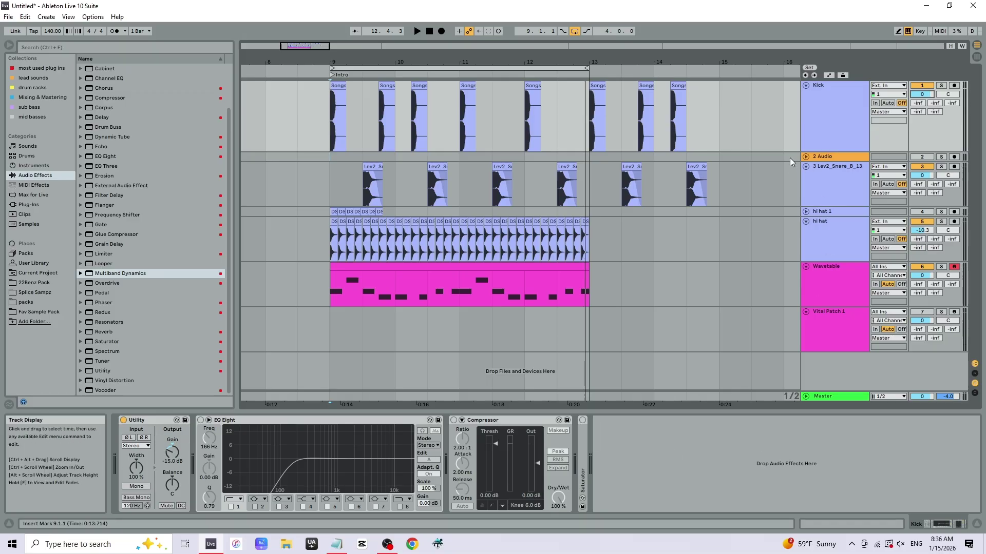
Try lower volumes such as -8.8 dB on the Kick track, and reset its volume and the Utility's gain to 0 dB
drag(922, 94, 922, 101)
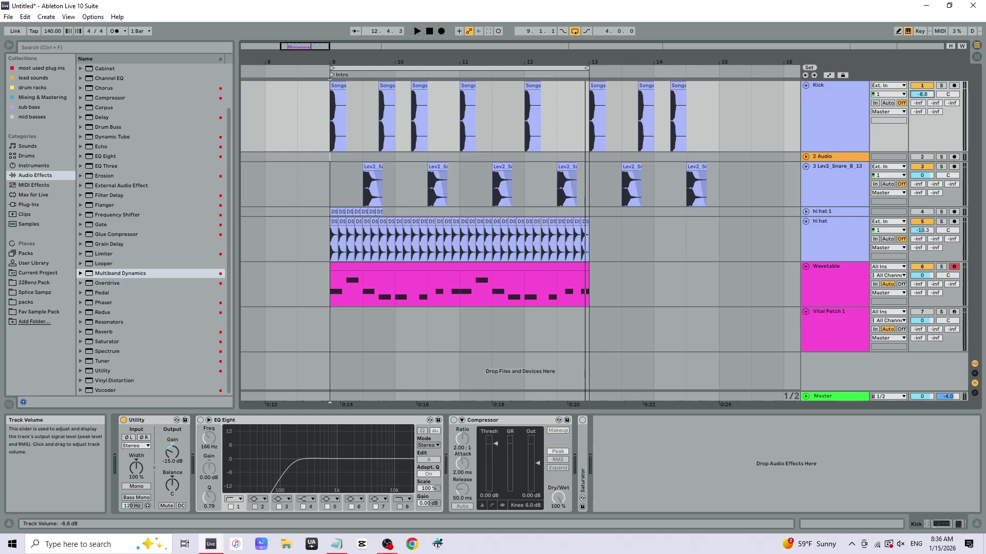
double_click(922, 95)
drag(921, 98, 920, 118)
drag(922, 99, 922, 112)
key(Delete)
drag(923, 96, 932, 95)
key(Delete)
click(172, 451)
key(Delete)
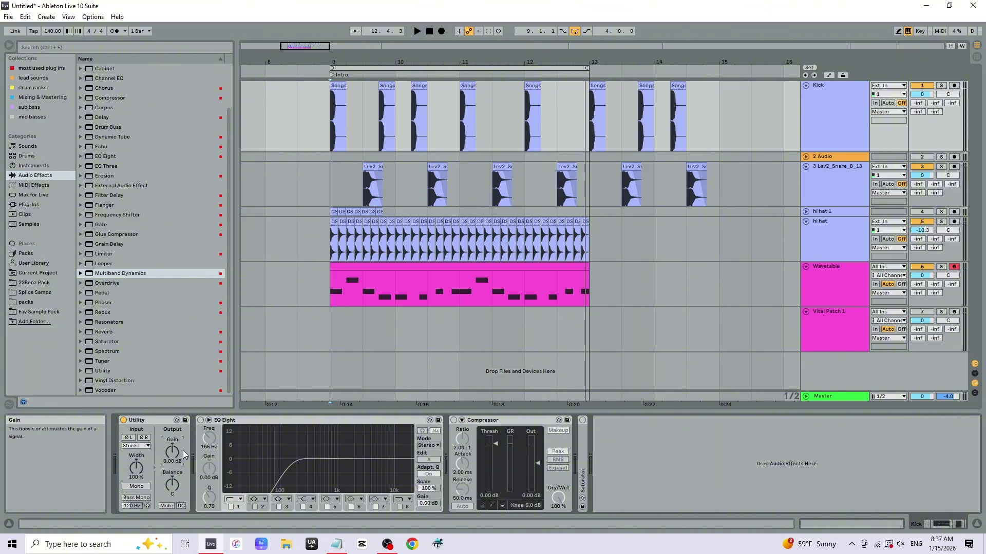
Reactivate the Kick track's EQ Eight and set the band 1 low cut to 40 Hz with a Q of 0.71
click(202, 421)
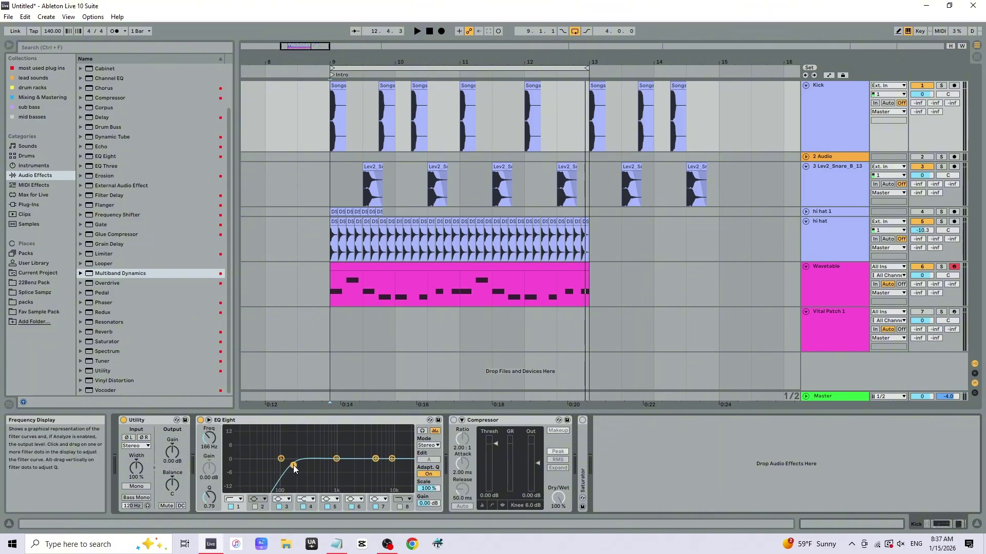
drag(210, 440, 211, 454)
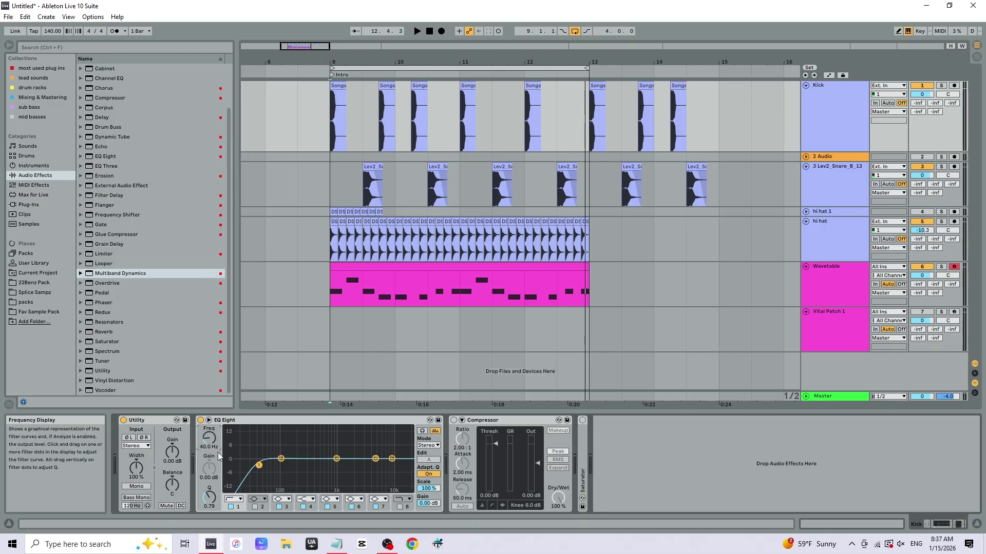
drag(209, 494, 209, 497)
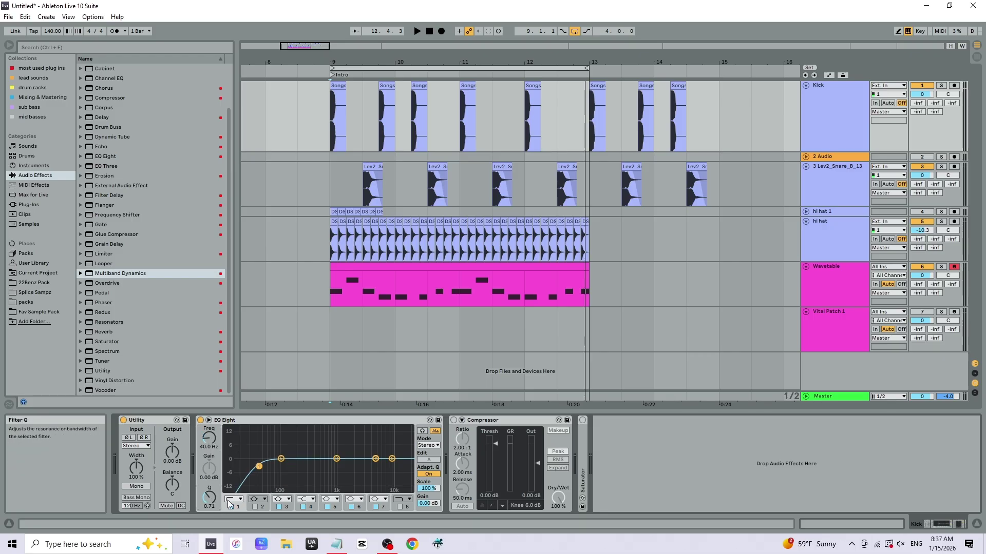
Reactivate the Compressor and set threshold -27.2 dB, output 16.8 dB, ratio 3.94:1, attack 34 ms and release 4.4 ms
click(453, 420)
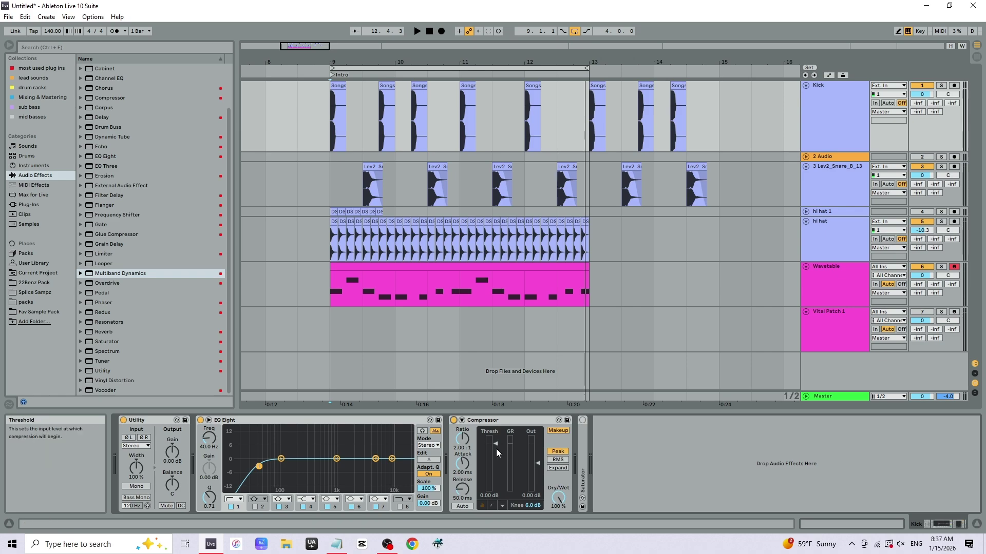
drag(496, 452, 538, 454)
drag(462, 438, 462, 422)
drag(462, 490, 473, 498)
Expand and activate the Saturator, choose Soft Sine, and set drive 21.1 dB, color frequency 146 Hz, output -14.3 dB and dry/wet 49.2%
double_click(582, 475)
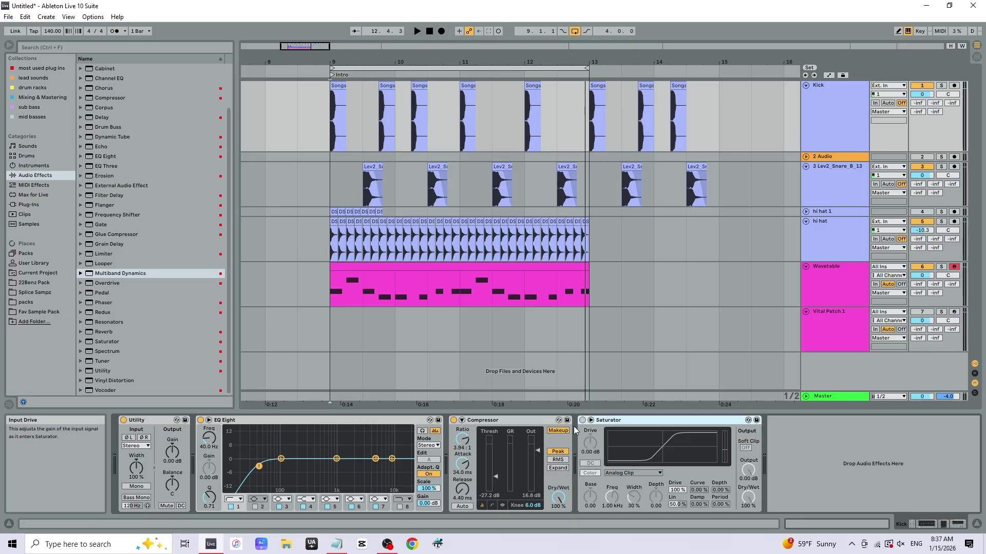
click(631, 472)
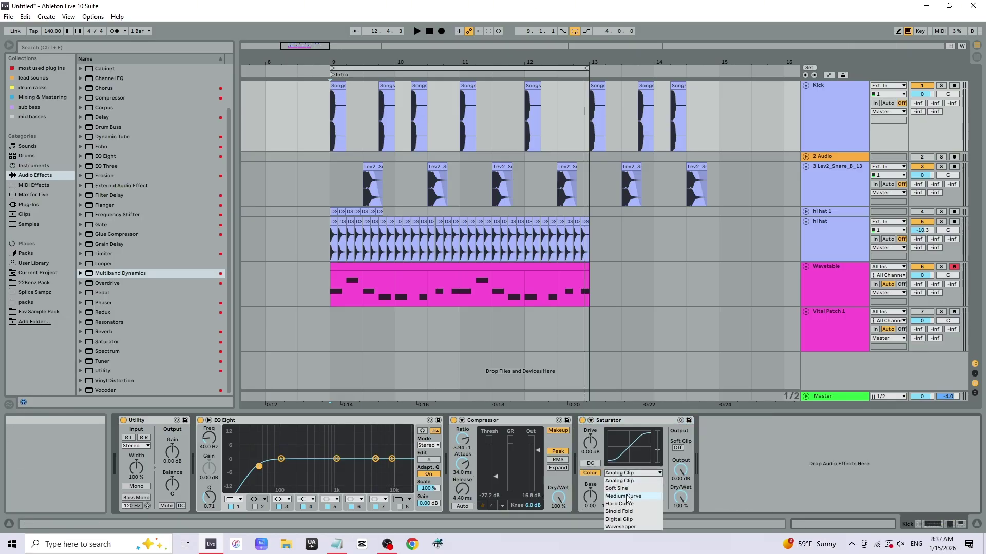
click(611, 482)
drag(590, 441, 589, 426)
drag(609, 487, 609, 492)
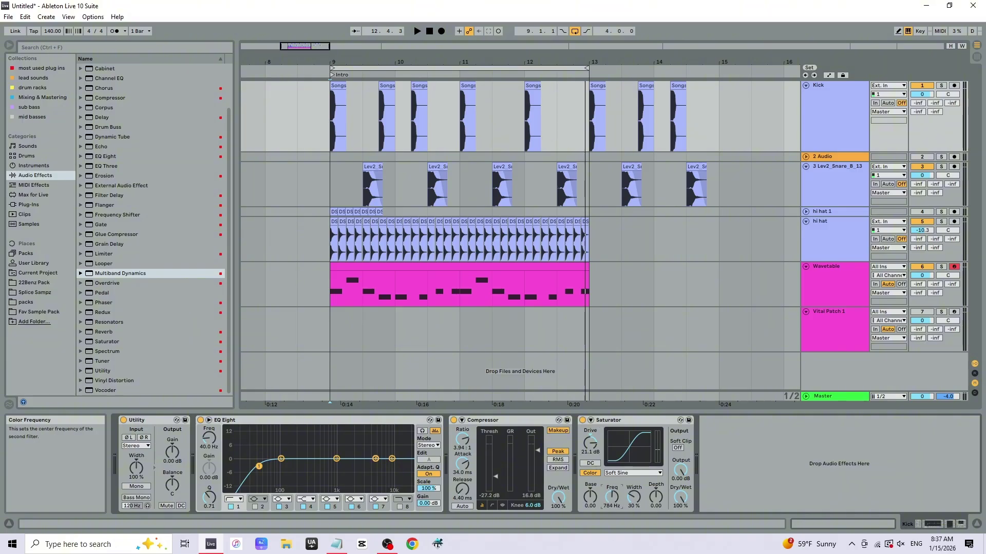
drag(680, 470, 680, 513)
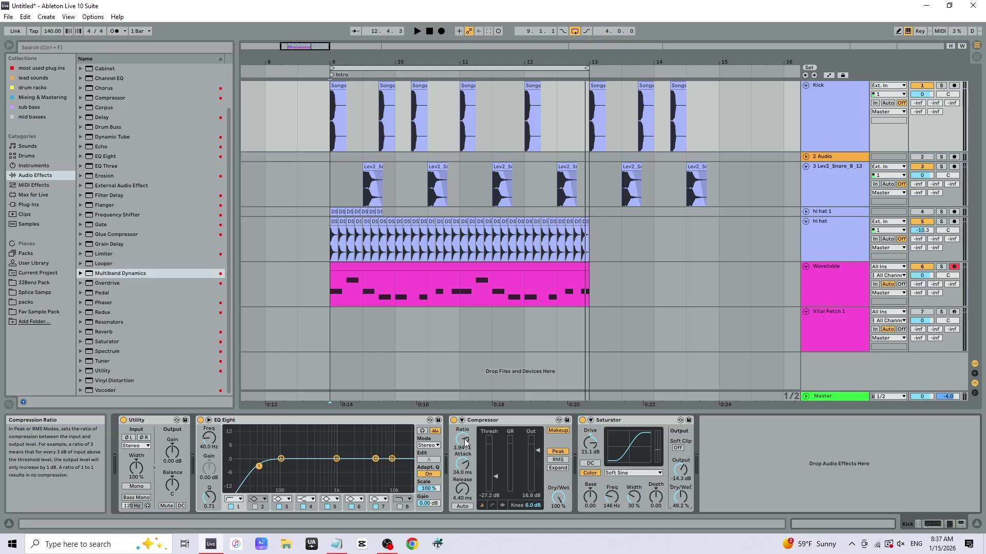
Reset the Compressor's controls to their defaults and the Saturator's drive and output to 0 dB, color frequency to 1 kHz and dry/wet to 100%
drag(462, 442, 468, 463)
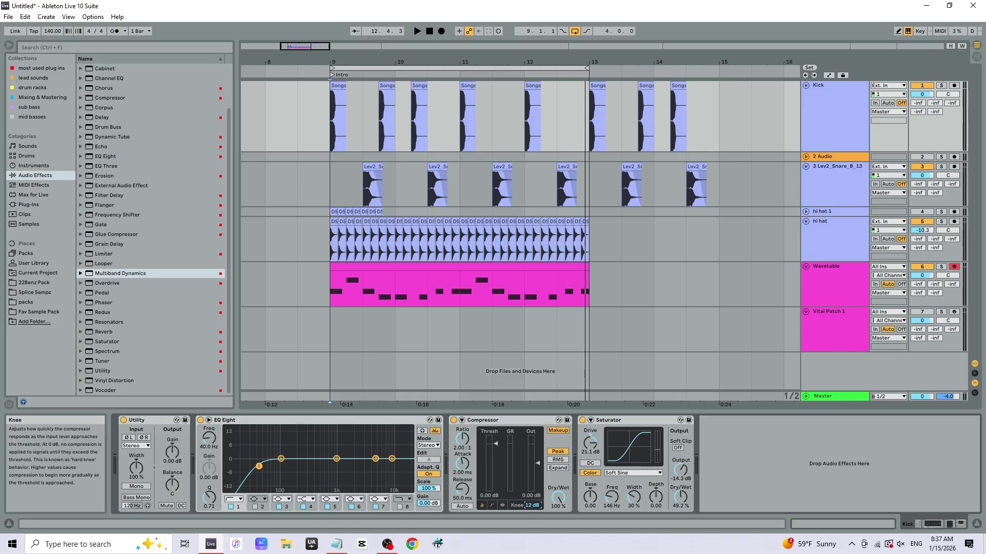
click(590, 442)
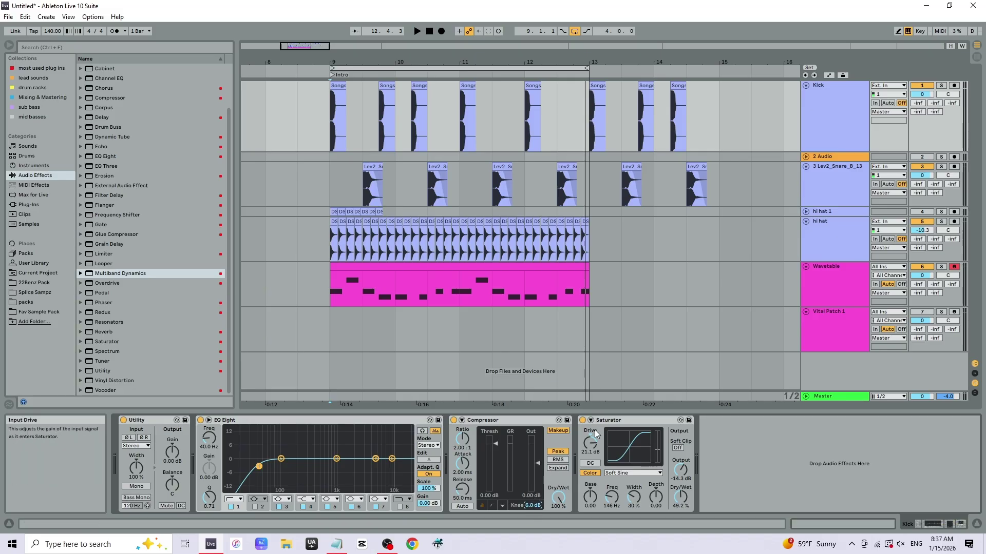
key(Delete)
click(611, 497)
key(Delete)
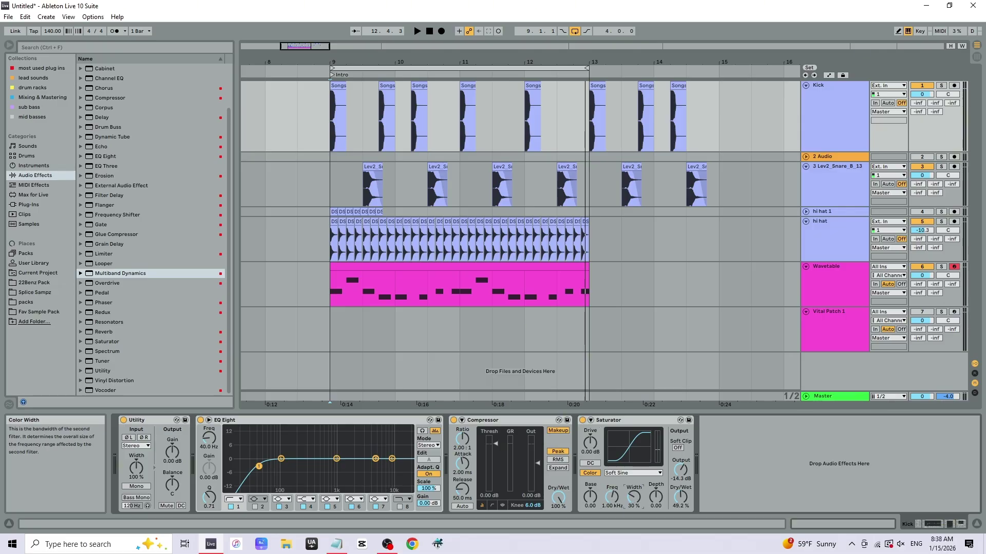
click(680, 469)
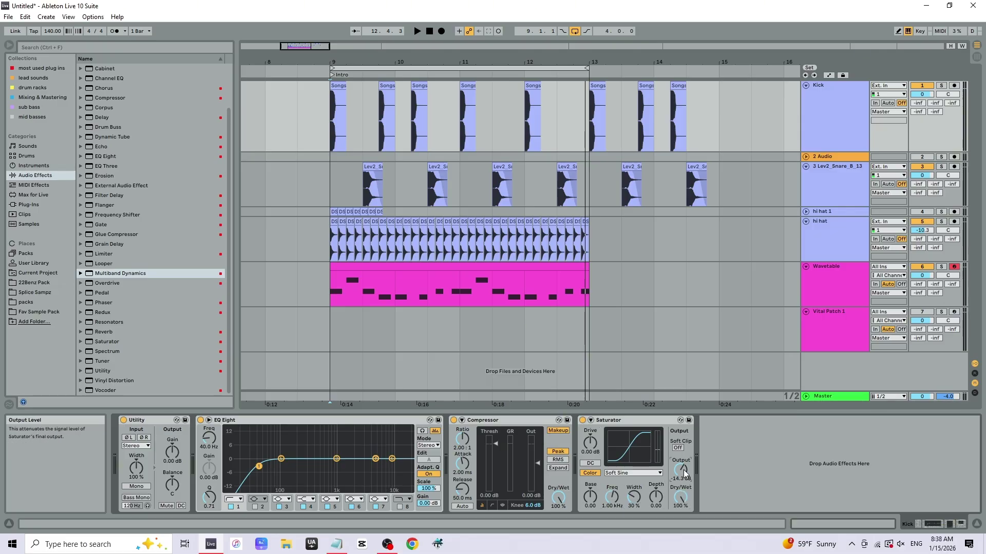
key(Delete)
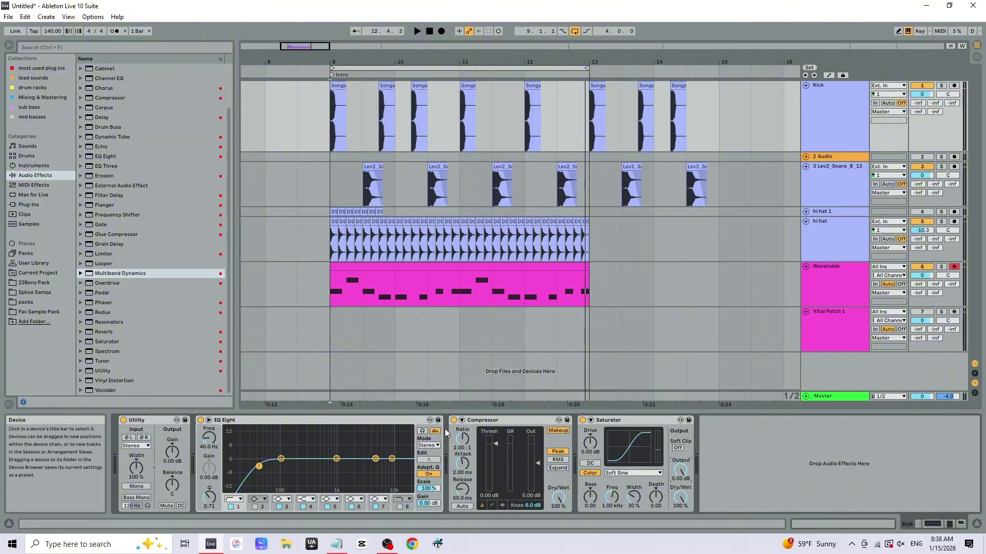
Set EQ Eight's band 1 low cut on the Kick track to 206 Hz, and briefly solo and unsolo the track
drag(259, 466, 299, 466)
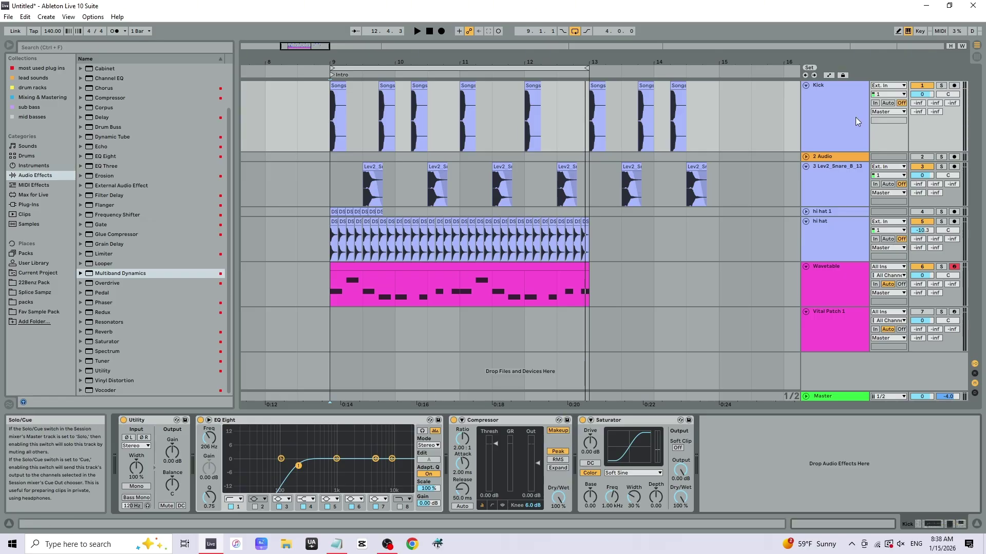
click(841, 115)
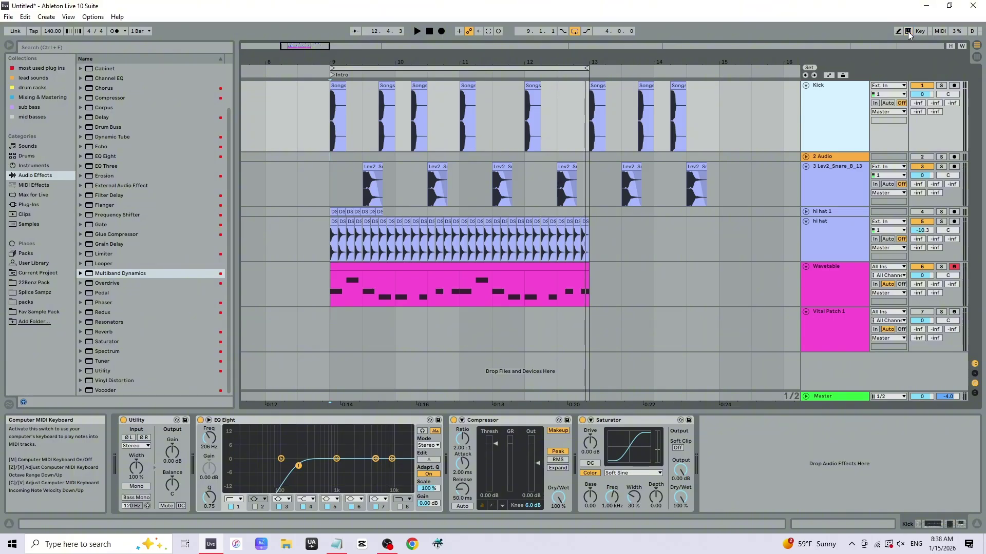
click(941, 86)
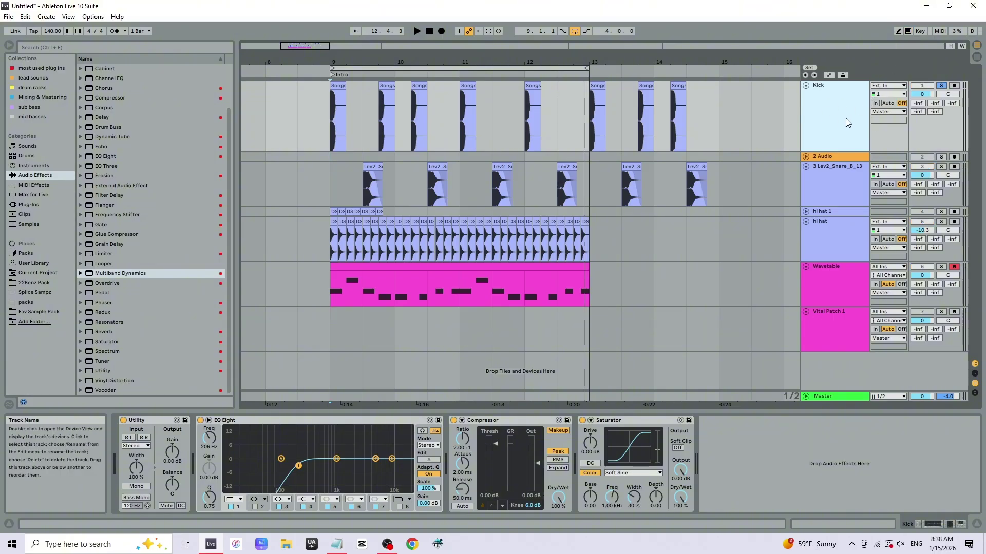
key(s)
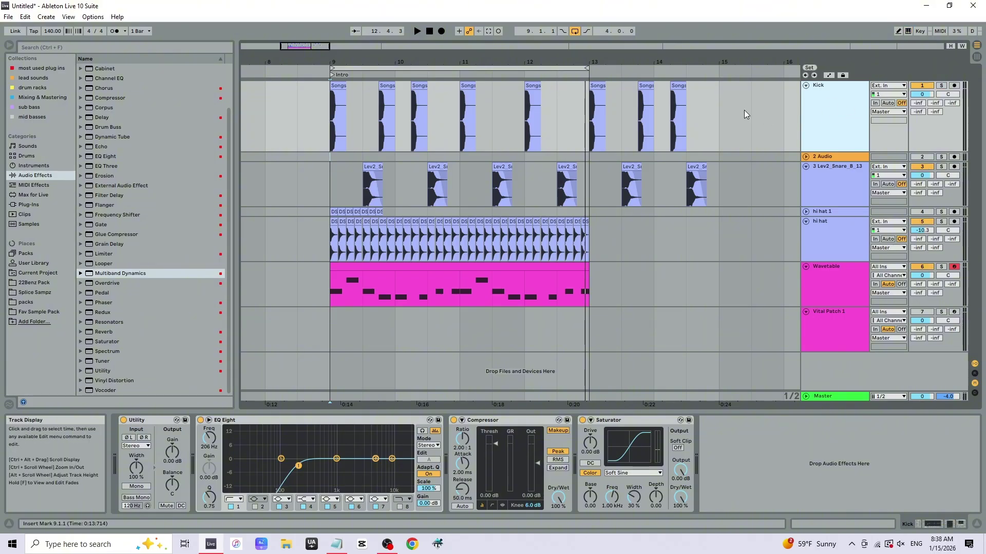
Enable the computer MIDI keyboard, play repeated notes on the Wavetable track, and deactivate its Arpeggiator
click(907, 31)
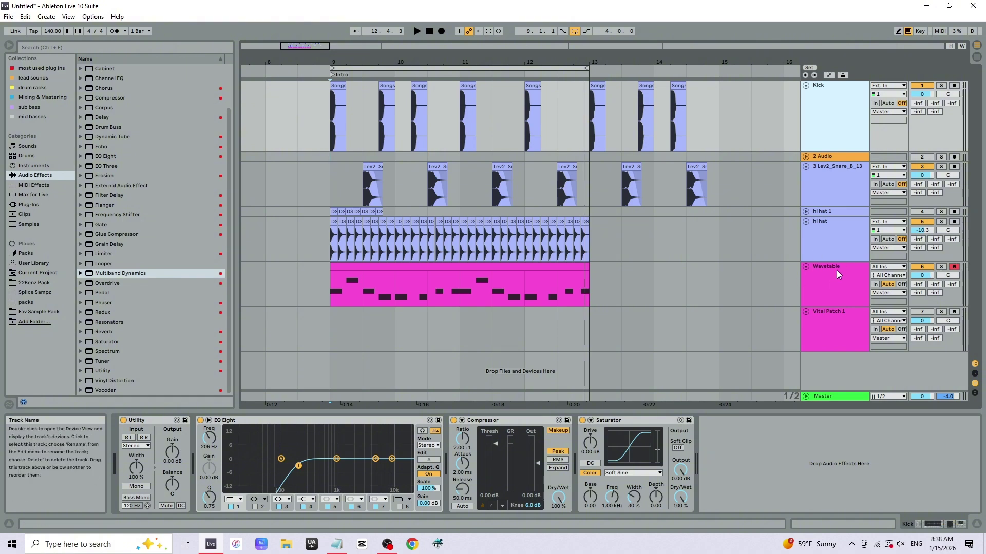
key(a)
key(a)
key(a)
key(a)
key(a)
key(a)
key(a)
click(832, 277)
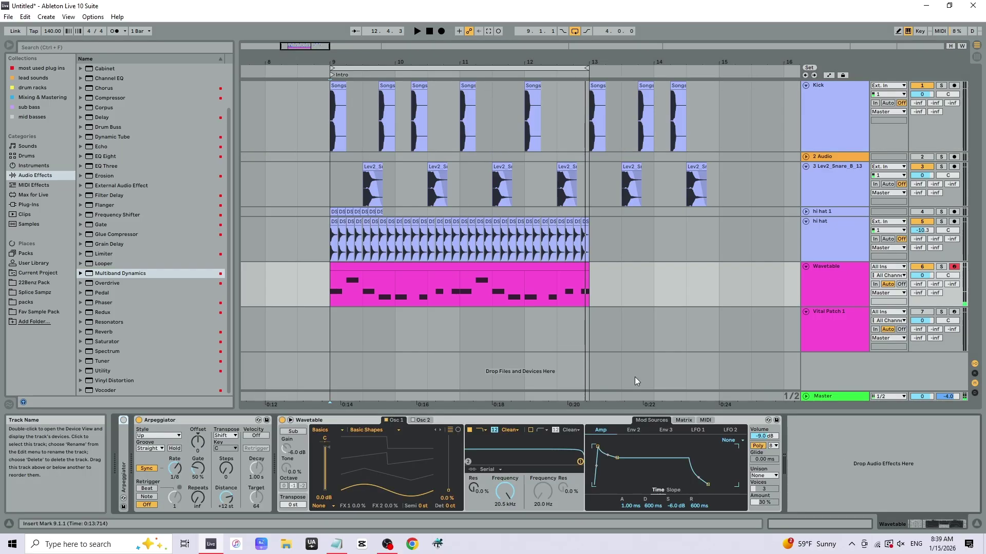
click(139, 420)
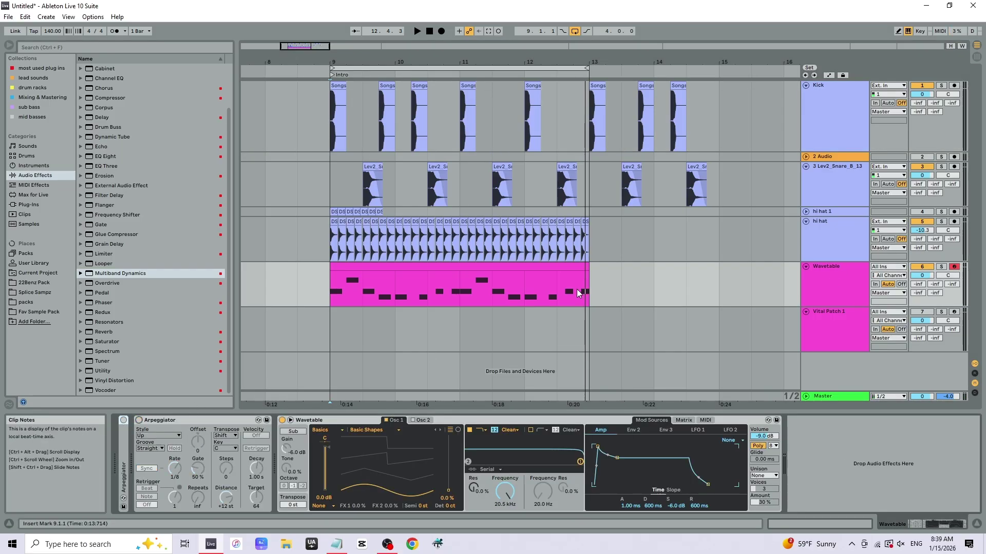
key(a)
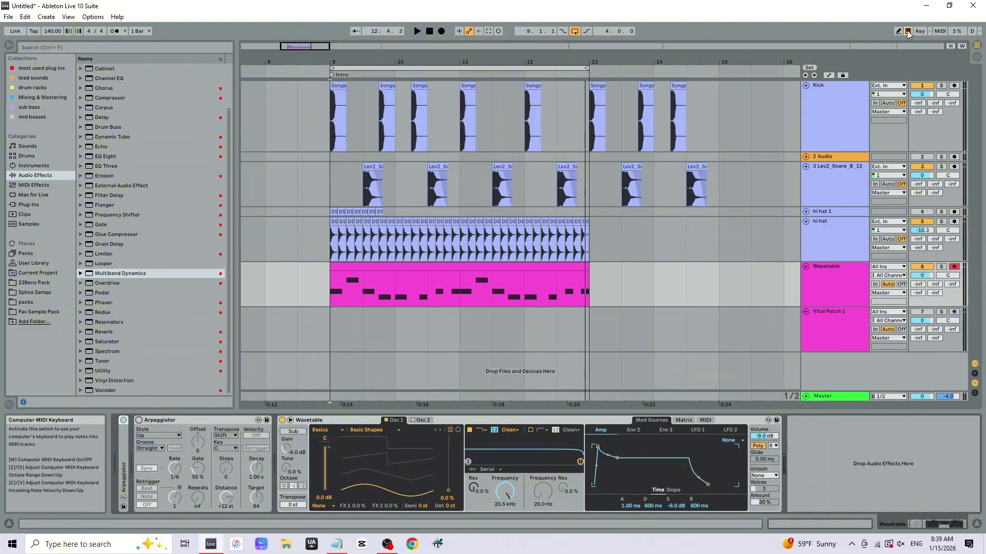
Solo the Kick track and start playback from bar 9 with the Kick's effects chain shown
click(836, 116)
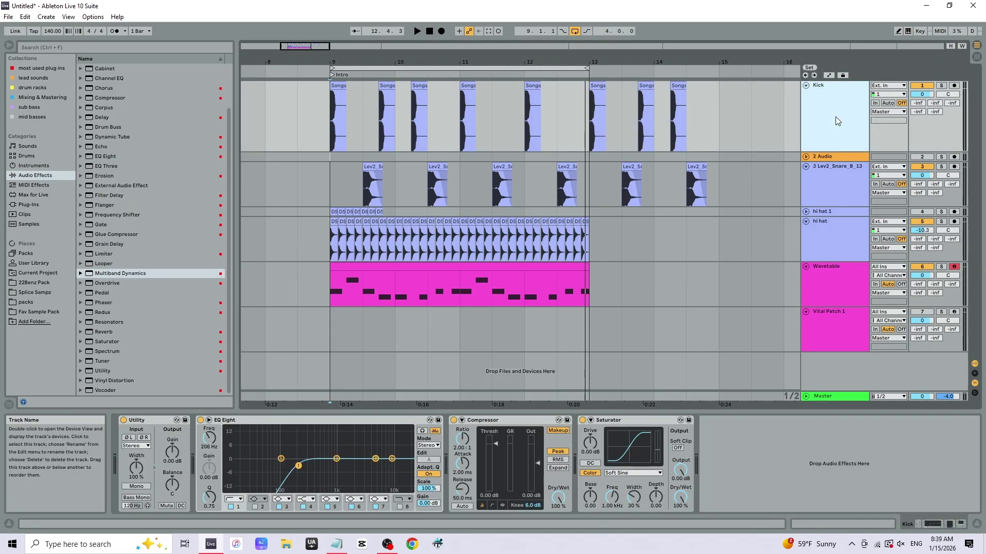
click(941, 85)
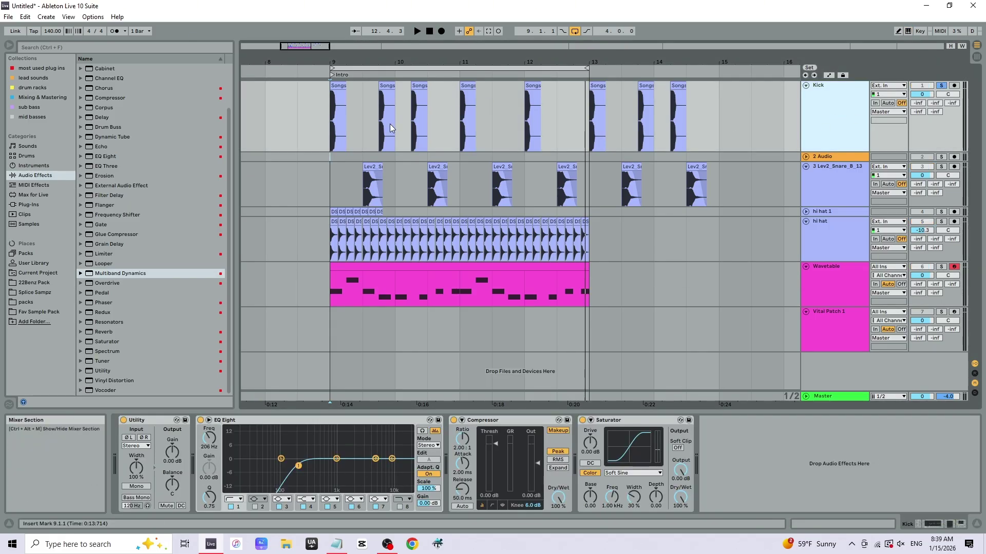
click(328, 156)
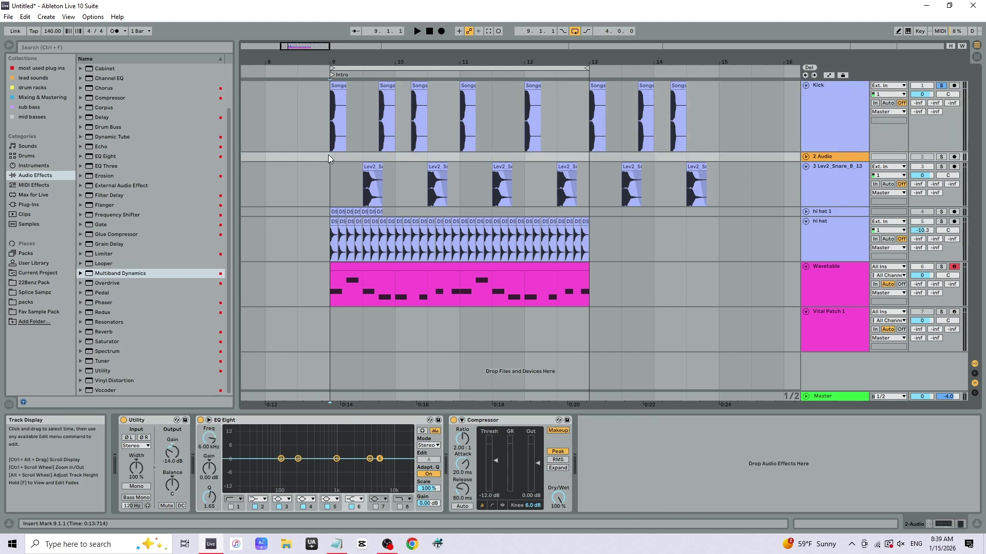
key(space)
click(842, 123)
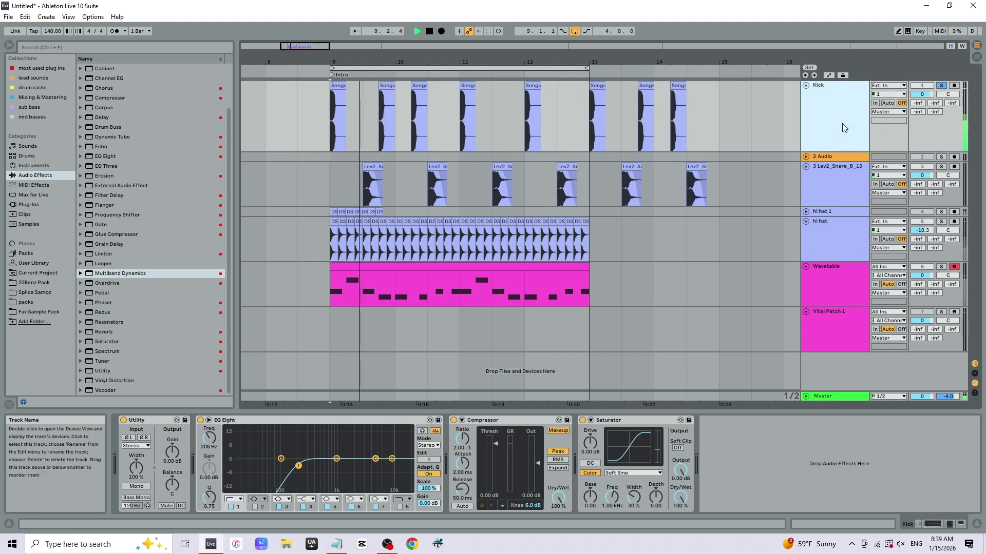
Deactivate the Kick track's Saturator, Compressor and EQ Eight band 1, and stop playback
click(583, 420)
click(454, 420)
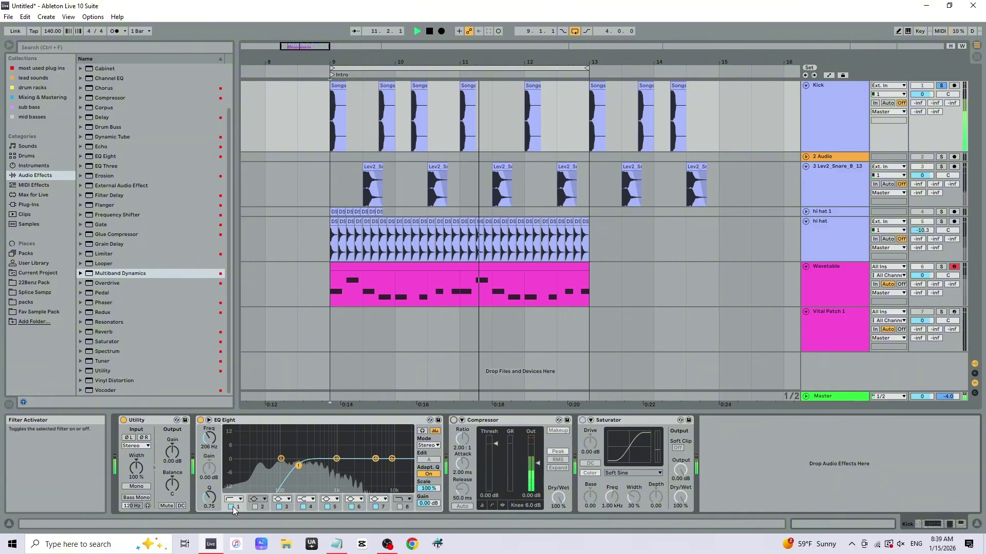
click(232, 506)
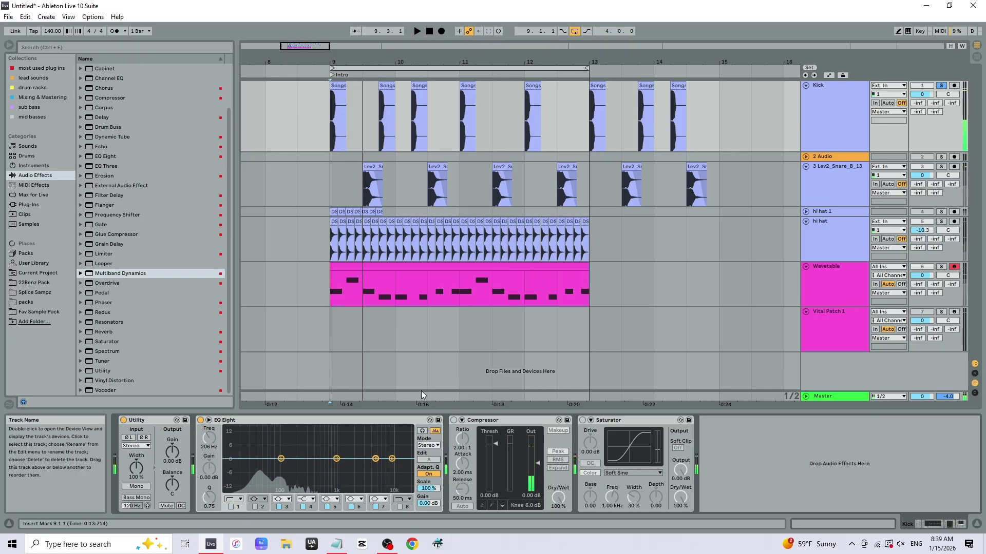
key(space)
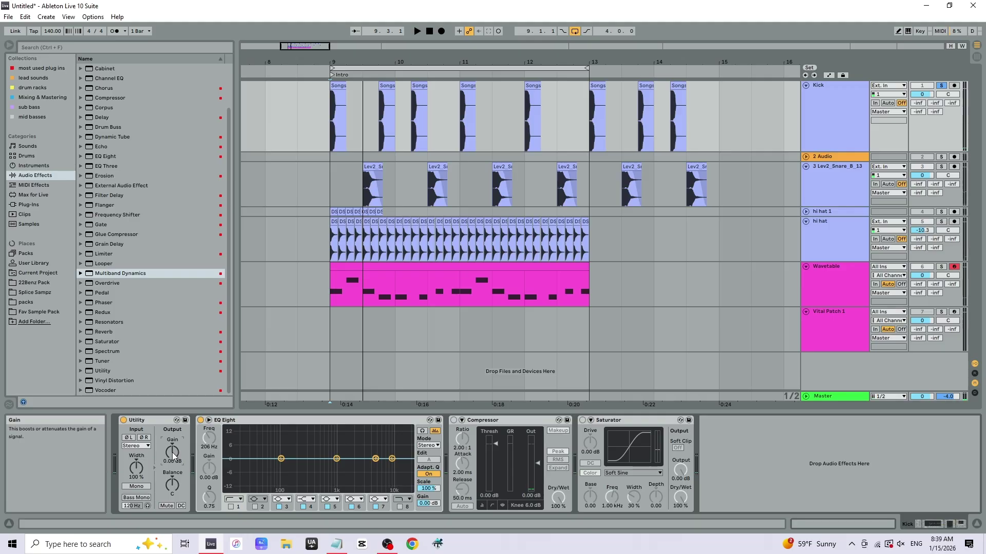
Lower the Kick's Utility gain to -10 dB and, during playback, boost EQ Eight band 3 to 6.07 dB at 211 Hz
key(space)
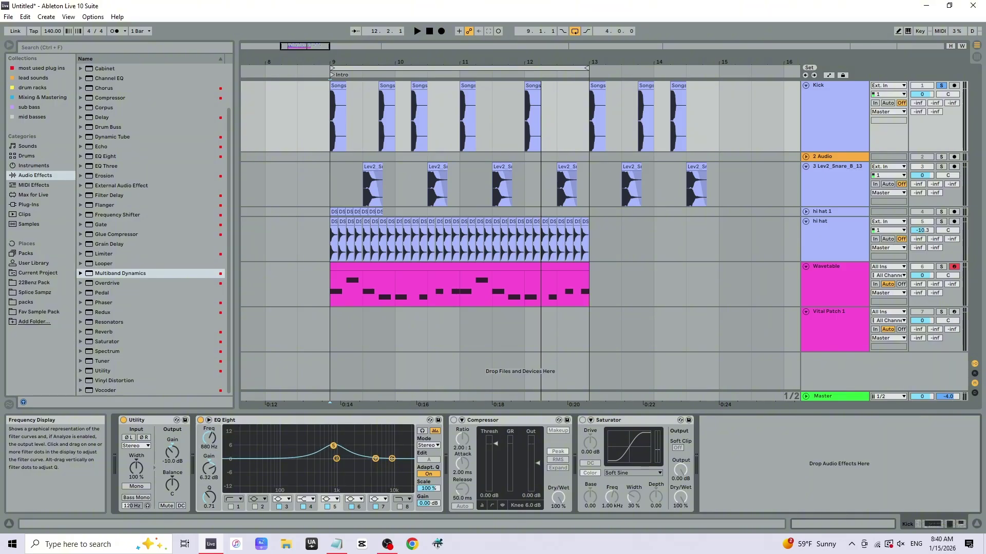
key(space)
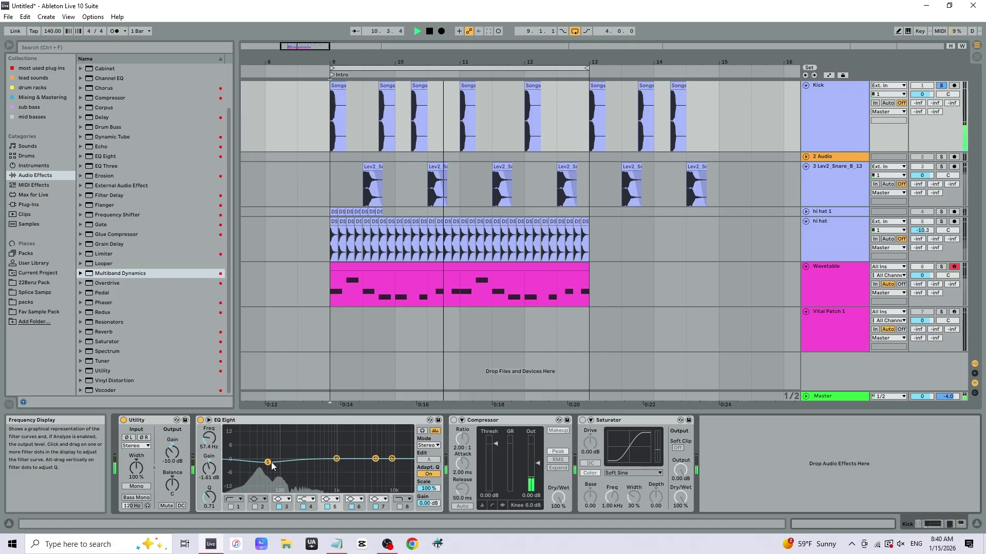
drag(337, 458, 299, 446)
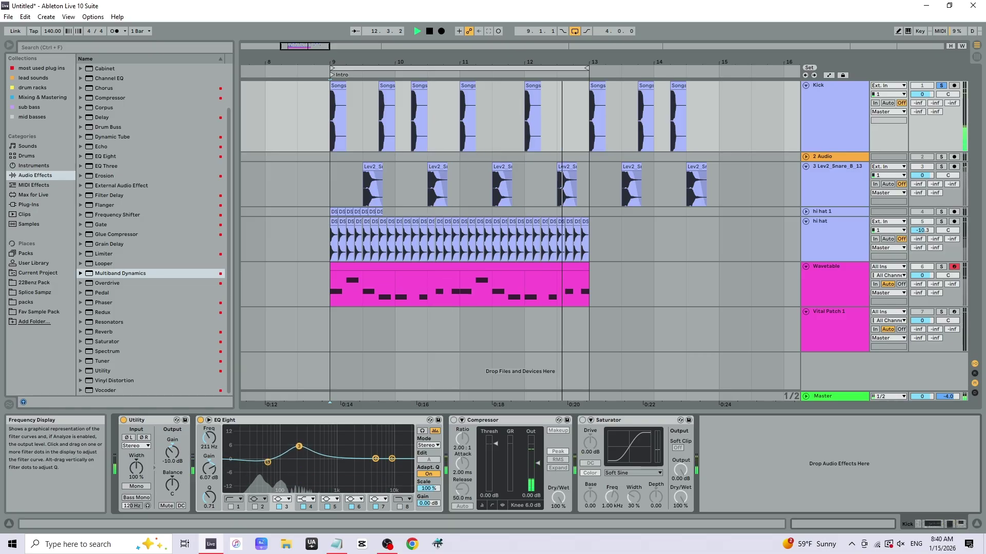
Enable EQ Eight's audition mode and set band 3 to 4.59 dB at 215 Hz and band 2 to -2.11 dB at 48.4 Hz
click(426, 433)
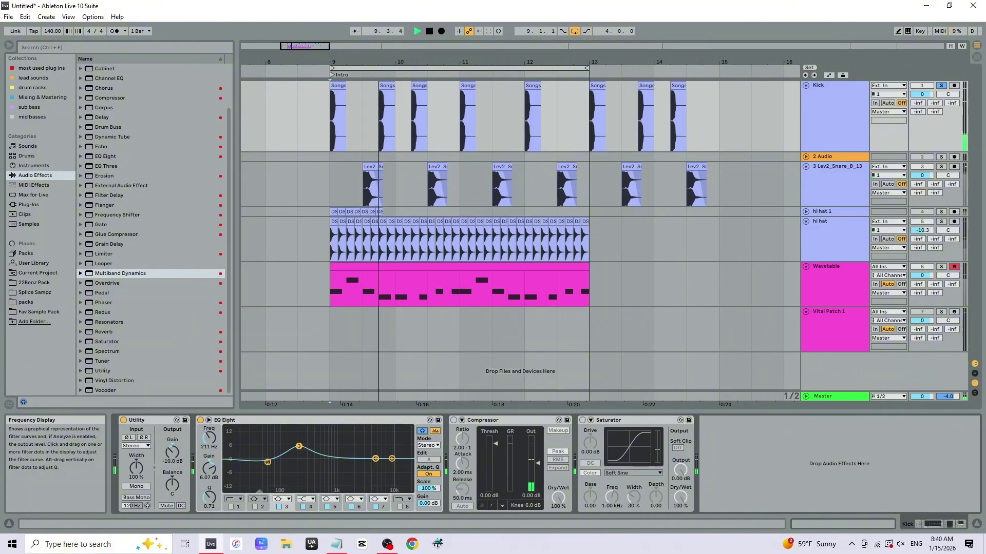
mouse_move(299, 446)
mouse_down()
mouse_move(325, 446)
mouse_move(312, 434)
mouse_move(314, 450)
mouse_move(312, 441)
mouse_move(305, 448)
mouse_move(326, 449)
mouse_move(299, 449)
mouse_up()
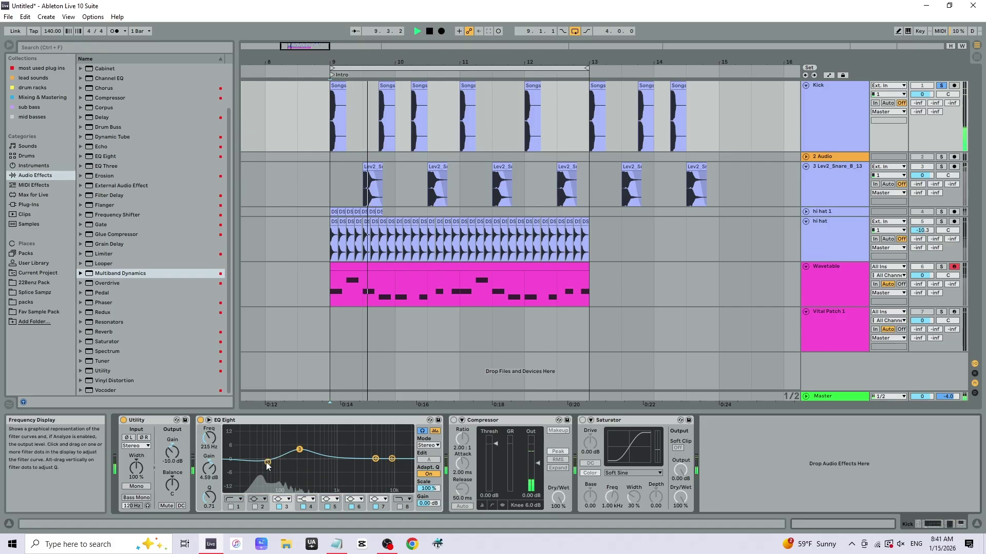
mouse_move(267, 462)
mouse_down()
mouse_move(279, 473)
mouse_move(253, 464)
mouse_move(263, 464)
mouse_up()
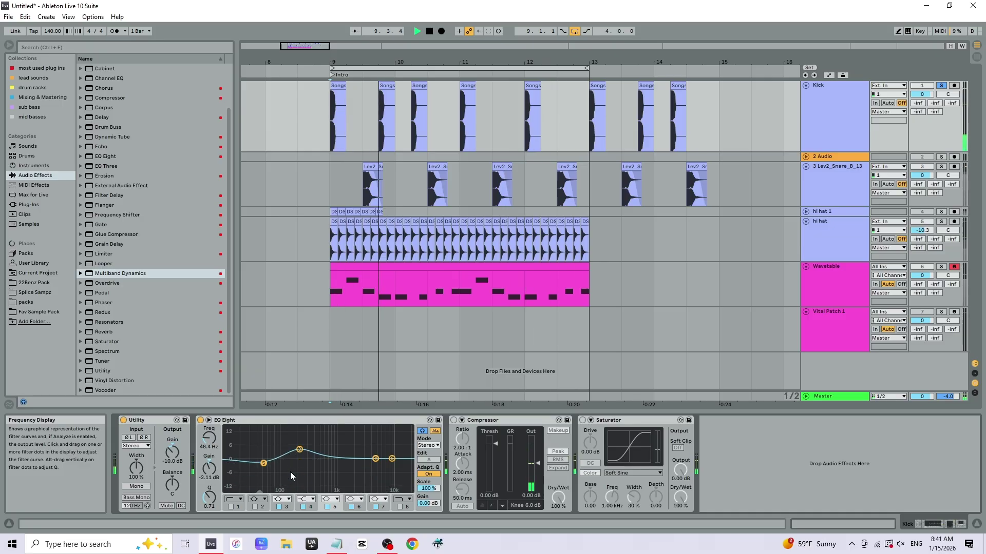
Compare the Kick with EQ Eight bypassed and active, and stop playback
click(200, 421)
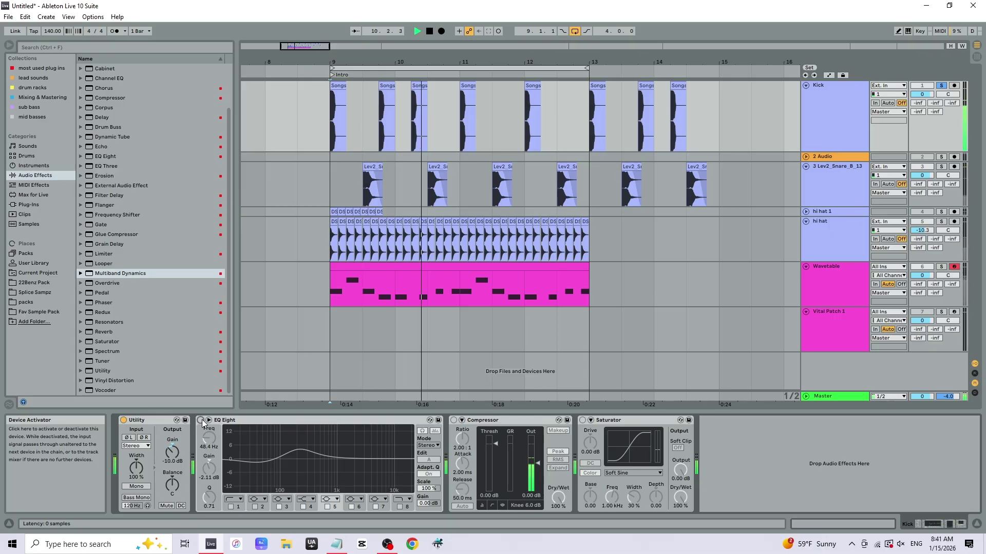
click(200, 421)
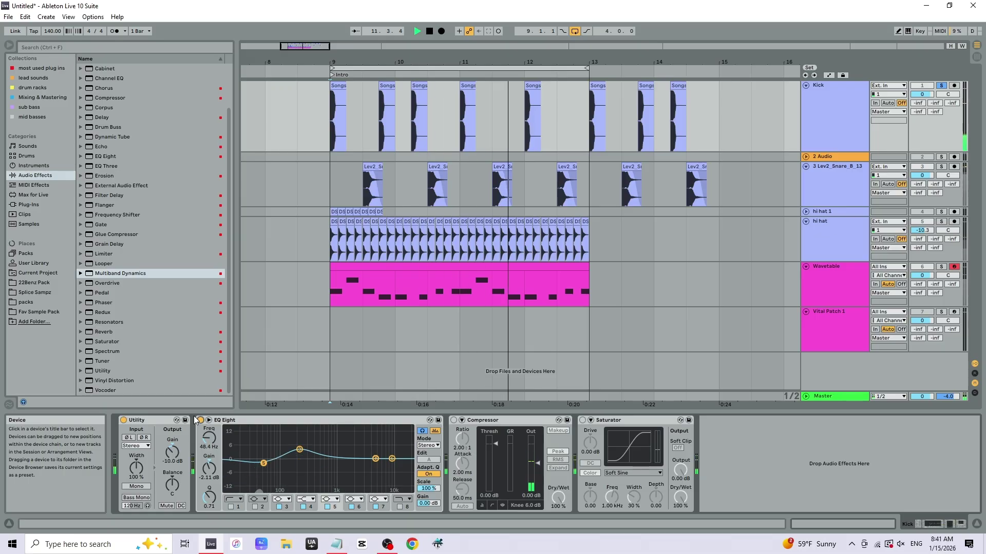
key(space)
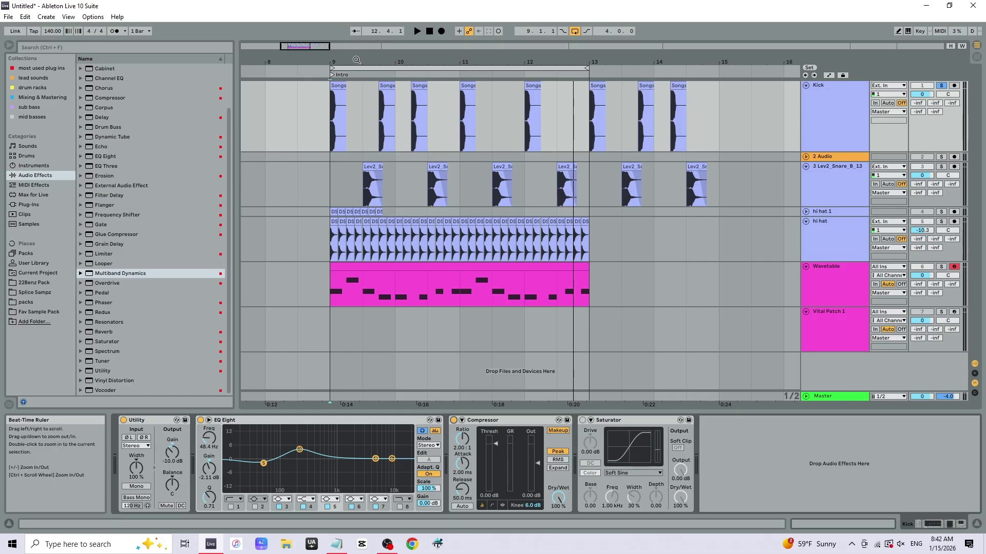
With the Kick's Compressor active during playback, set its threshold to -19.6 dB, attack to 53.7 ms and release to 129 ms
drag(354, 61, 354, 78)
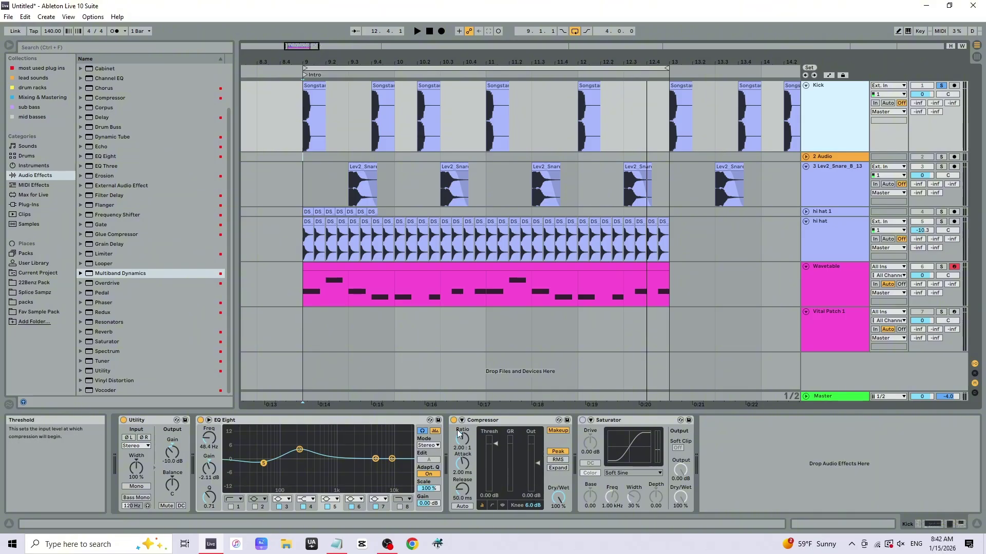
key(space)
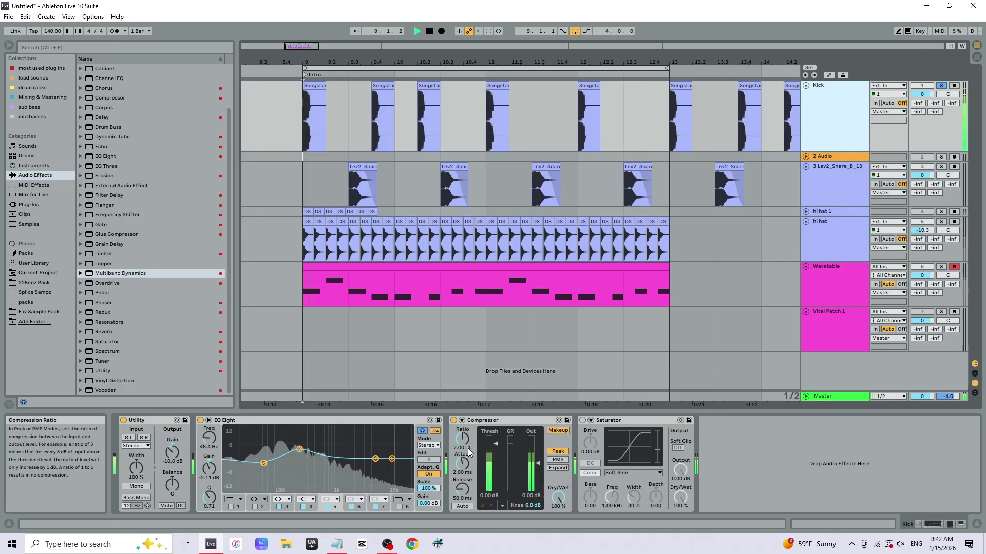
drag(495, 442, 462, 485)
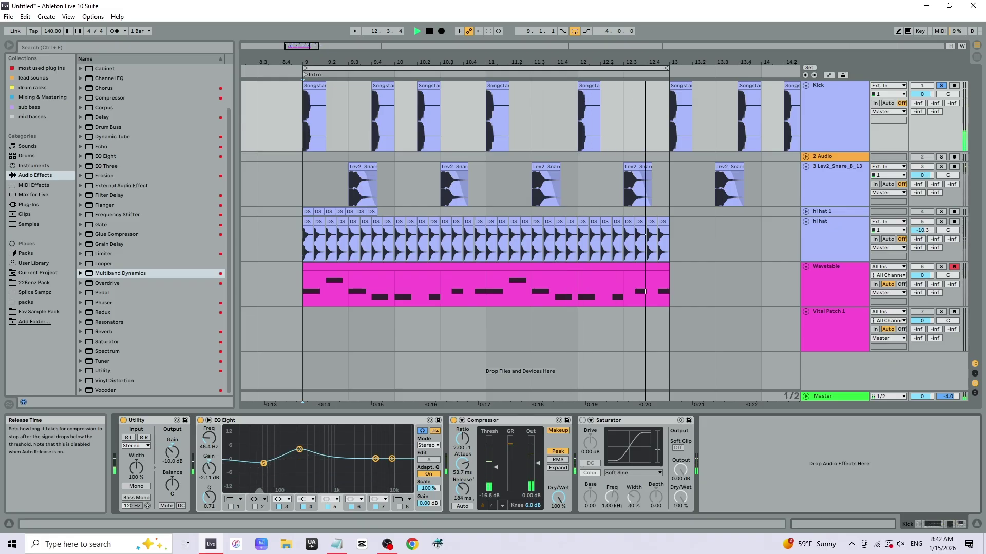
drag(462, 490, 462, 493)
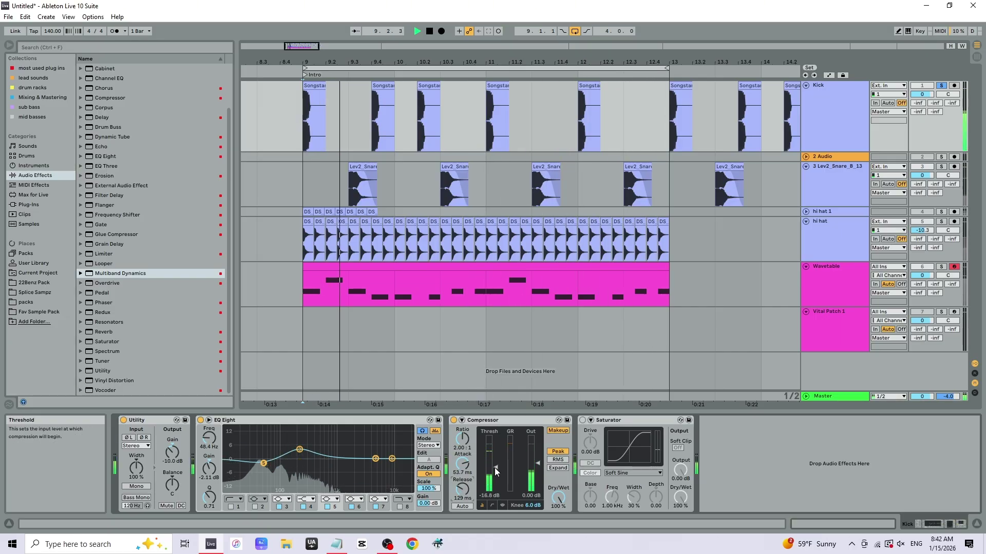
drag(495, 471, 496, 481)
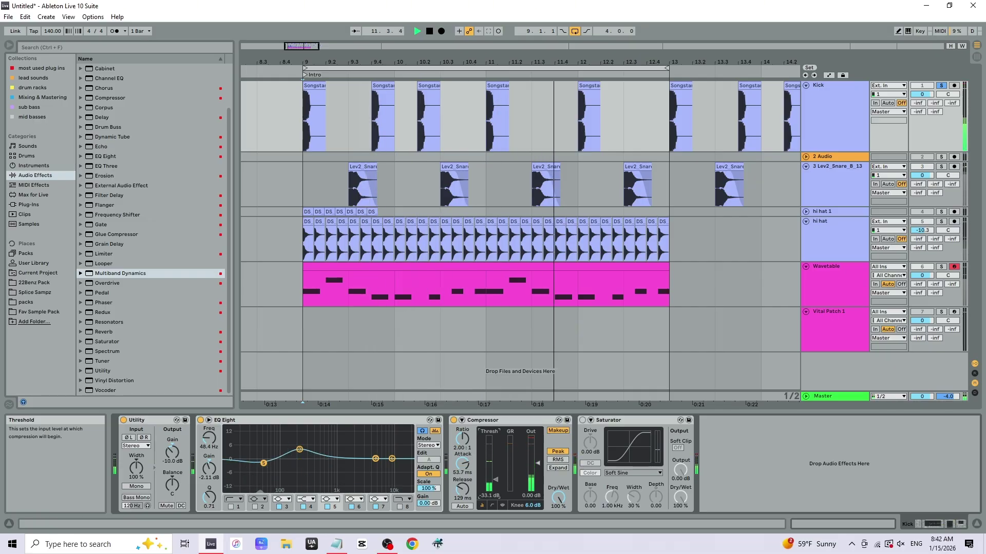
drag(495, 479, 496, 470)
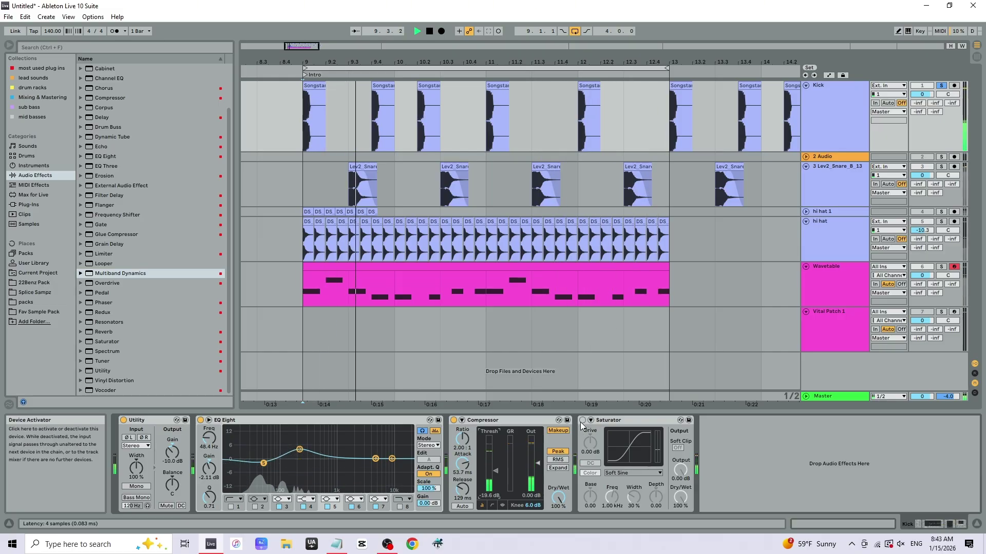
Compare the Kick twice with the Compressor bypassed and active, and stop playback
click(454, 420)
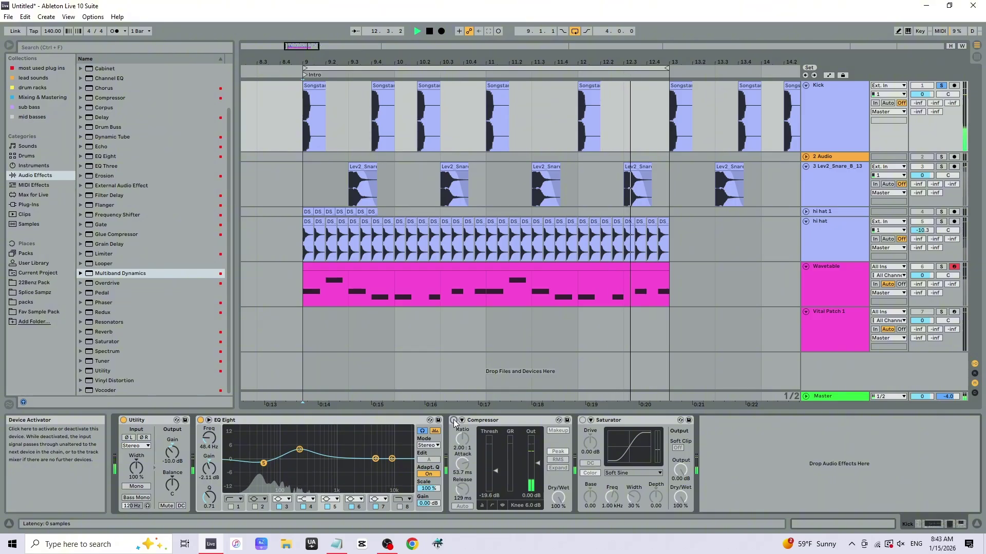
click(453, 421)
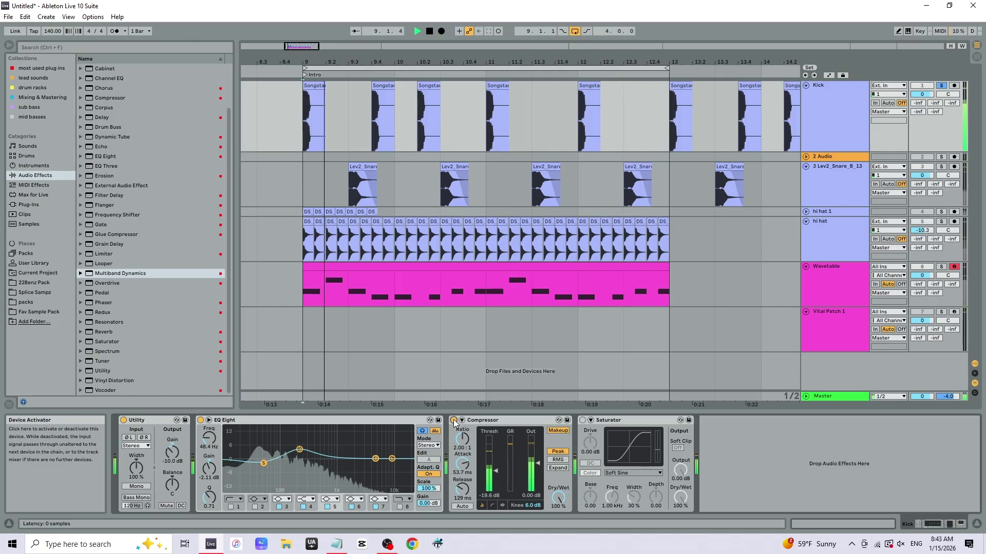
click(454, 420)
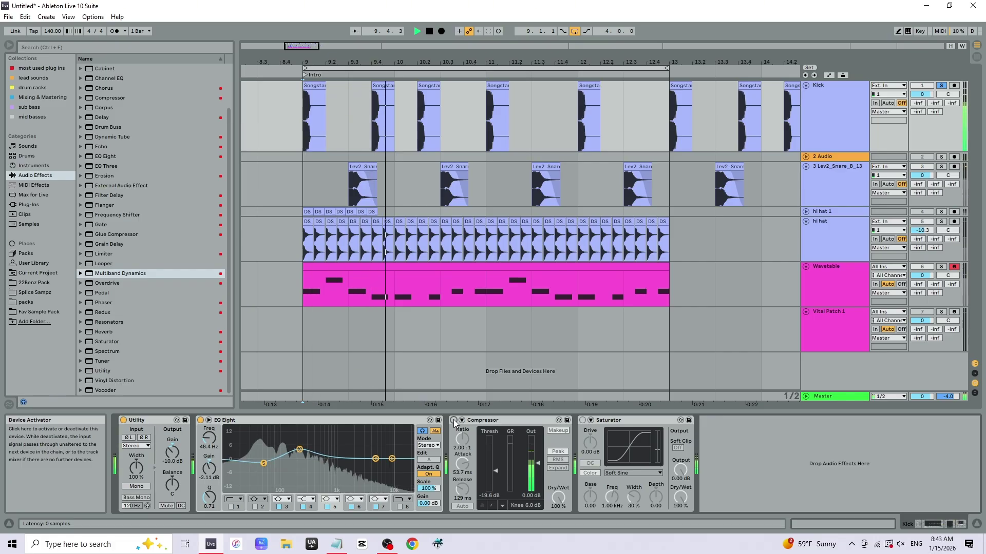
click(454, 420)
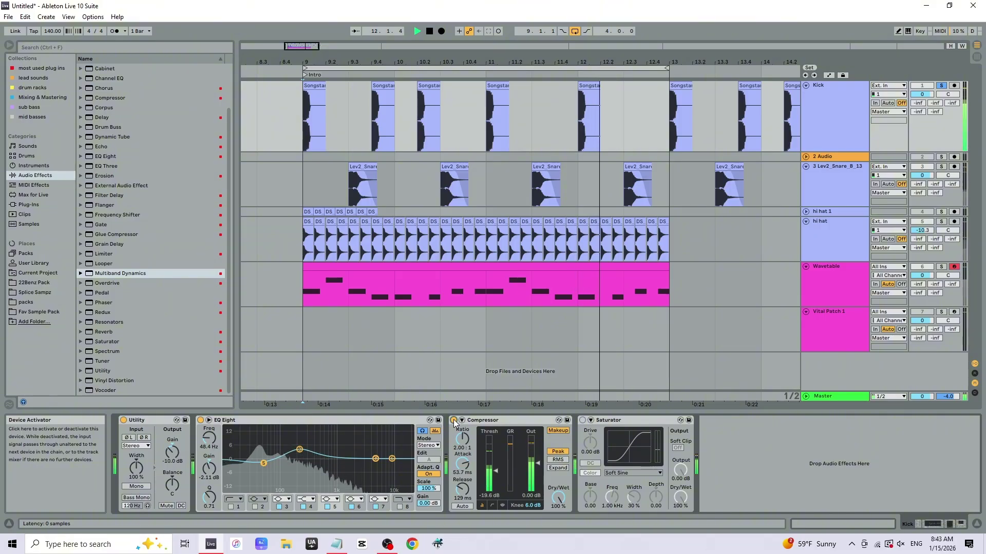
key(space)
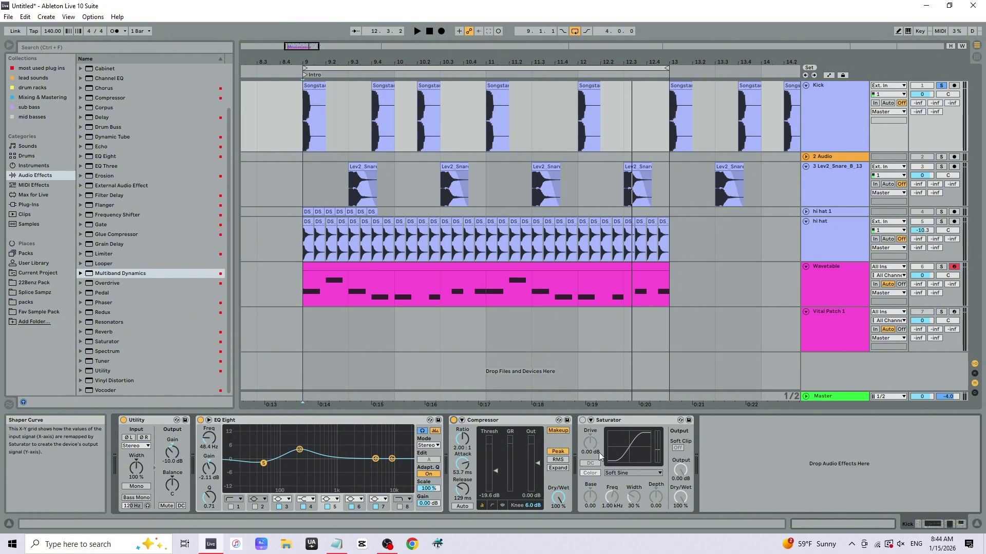
Activate the Kick's Saturator during playback, turn on Soft Clip and choose the Analog Clip curve
key(space)
click(582, 421)
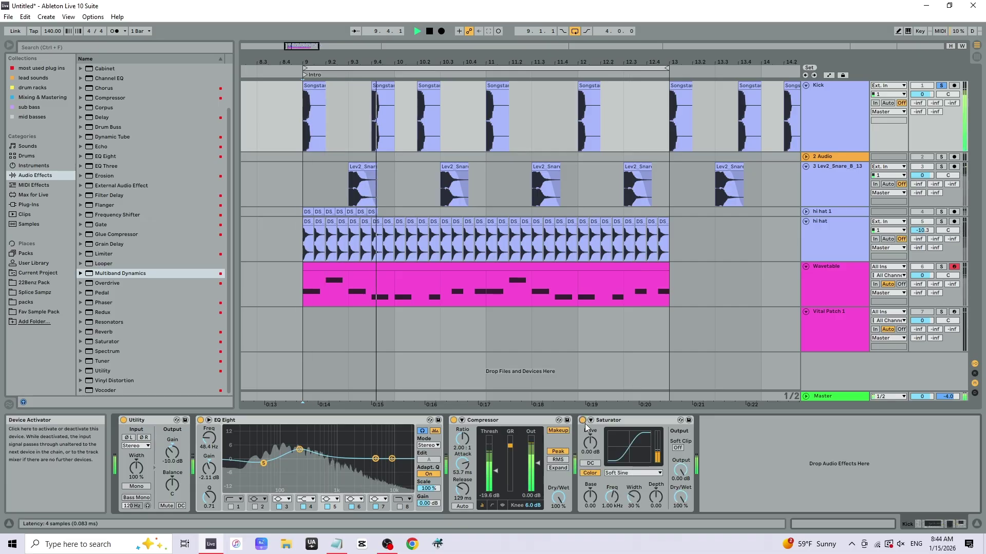
click(679, 449)
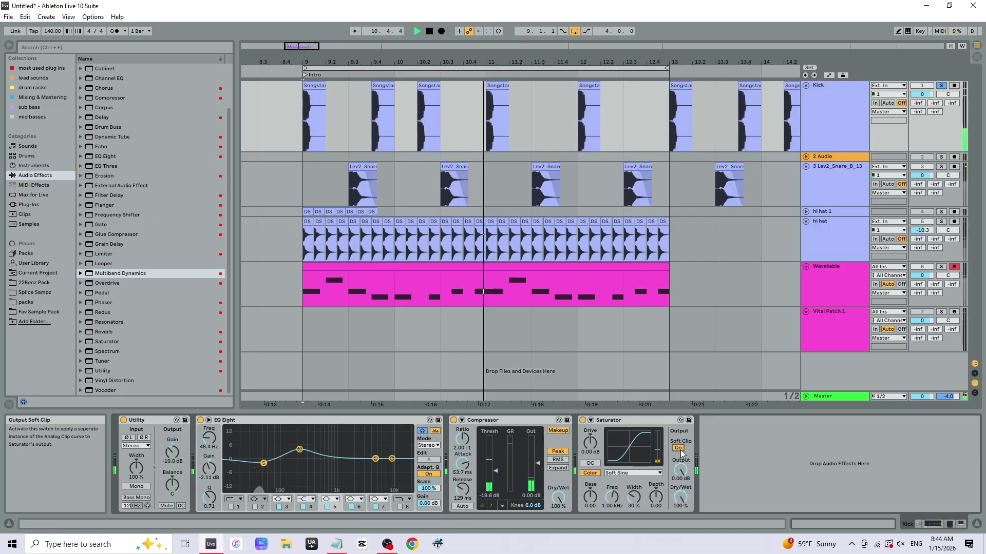
click(624, 473)
click(619, 481)
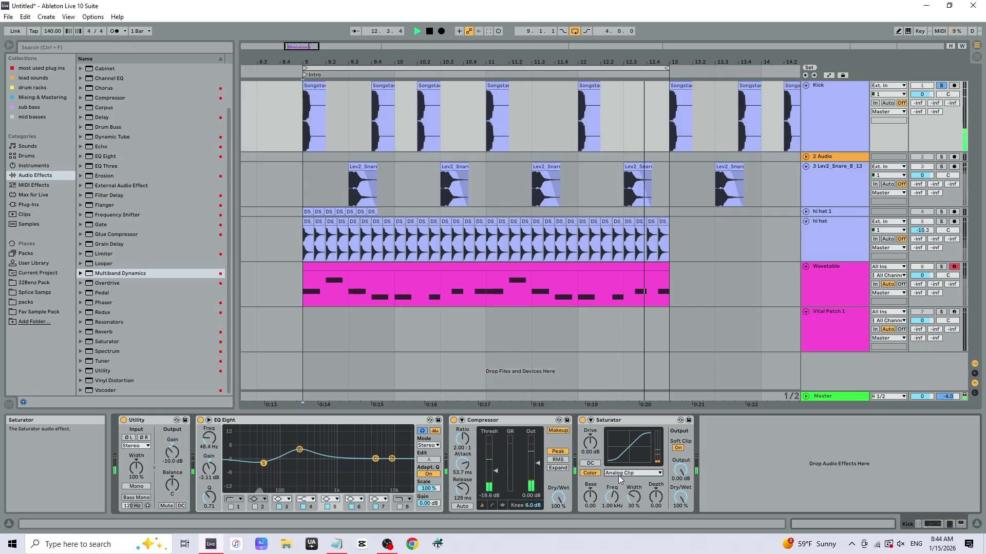
Set the Saturator's Drive to 5 dB and its Dry/Wet mix to 51.6%
click(590, 442)
text(5)
key(Return)
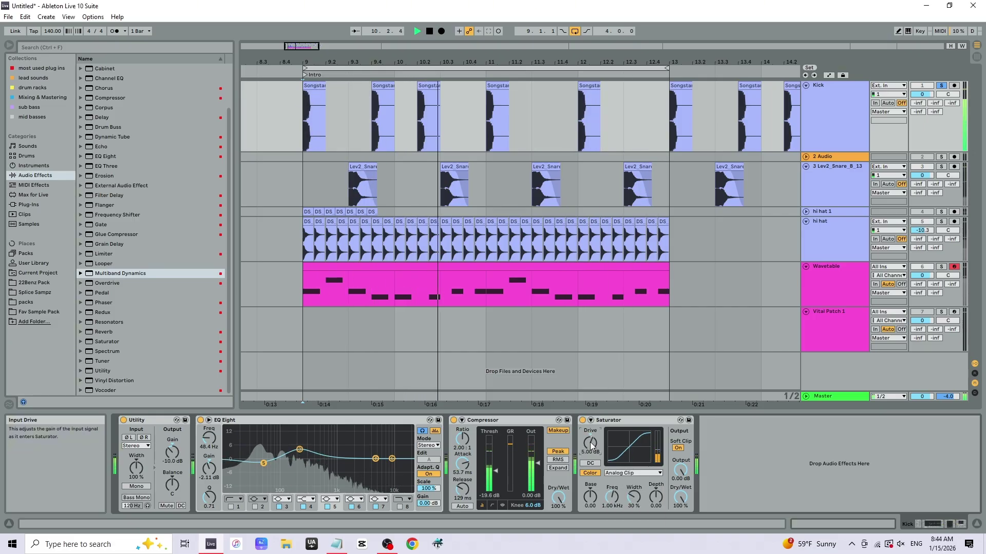
drag(684, 501, 683, 552)
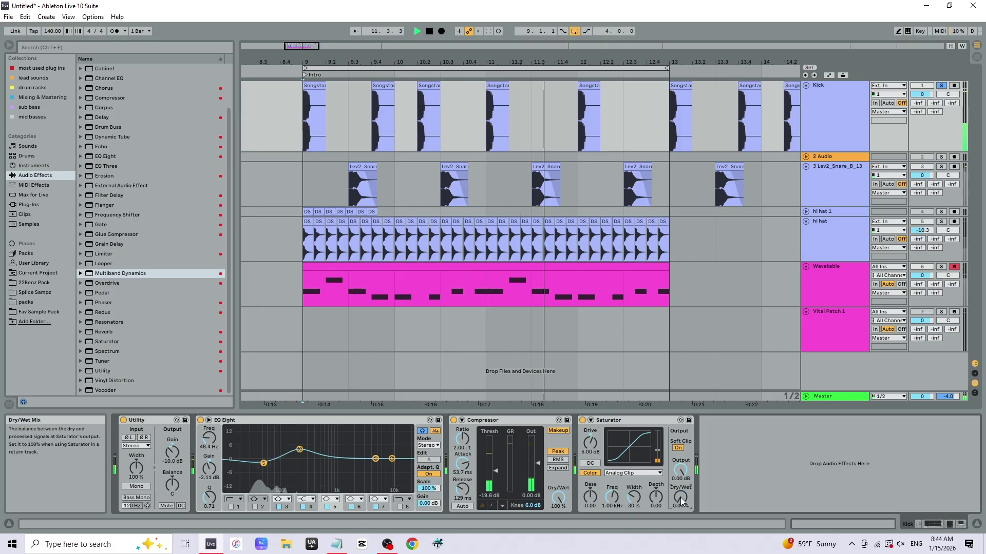
drag(685, 500, 685, 474)
Compare the playing Kick repeatedly with the Saturator bypassed and active, leaving the Saturator on
click(582, 420)
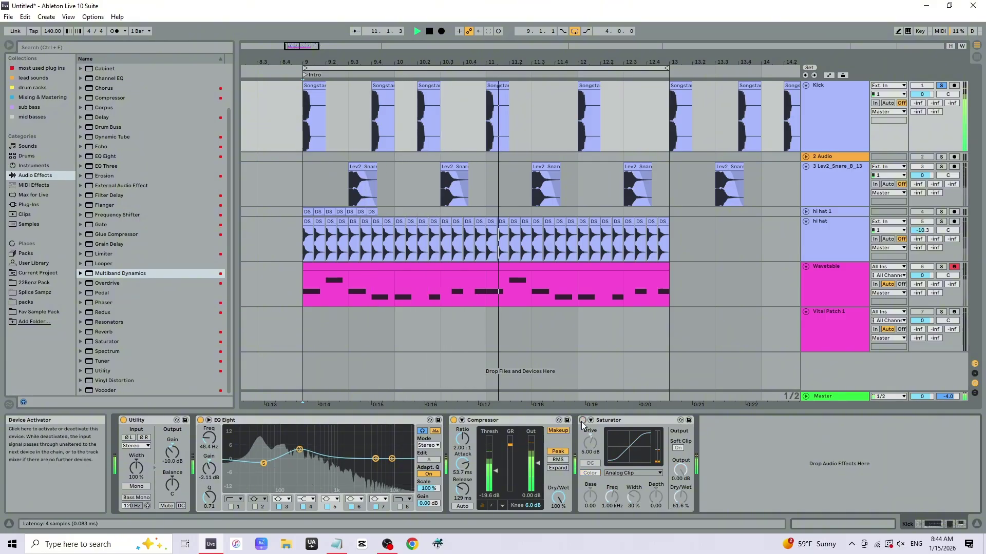
click(583, 421)
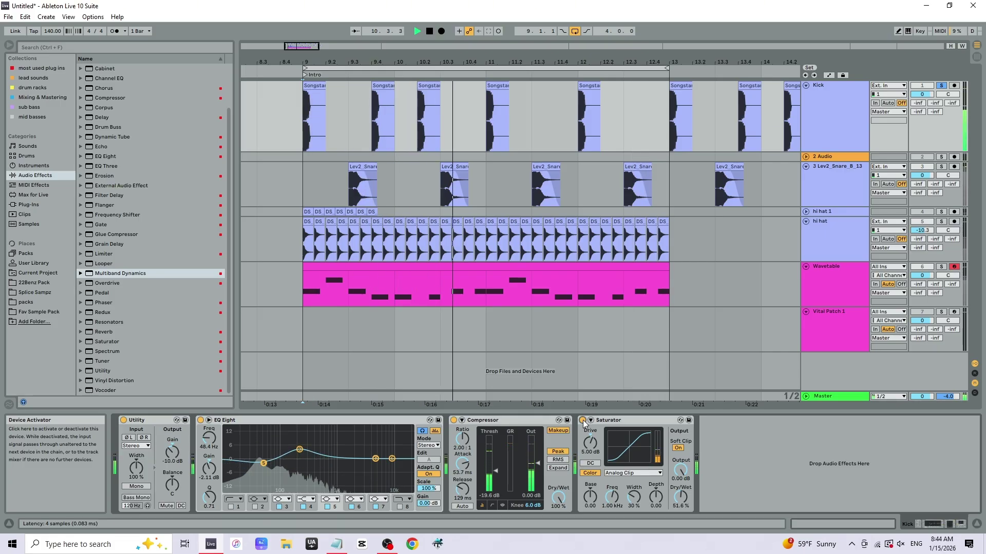
click(583, 421)
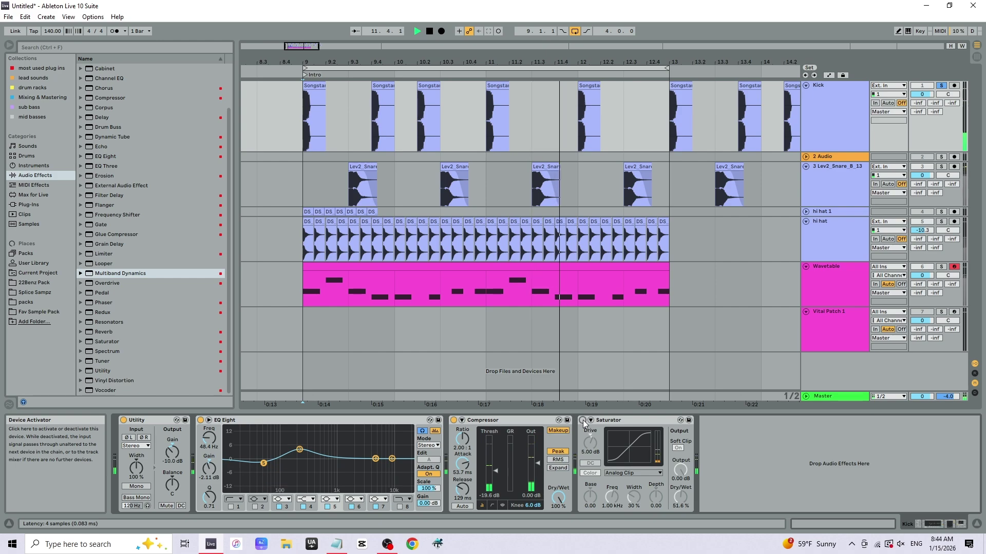
click(583, 421)
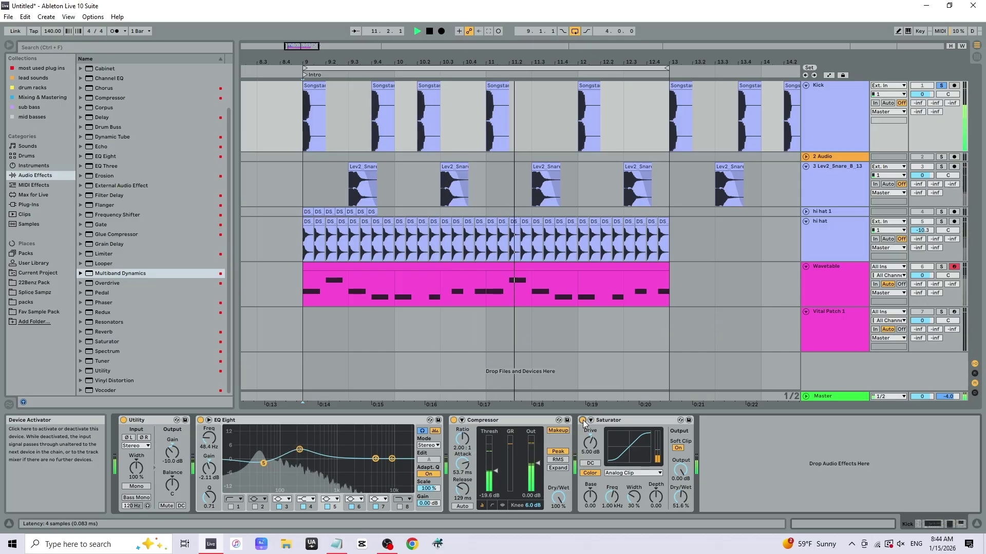
click(582, 420)
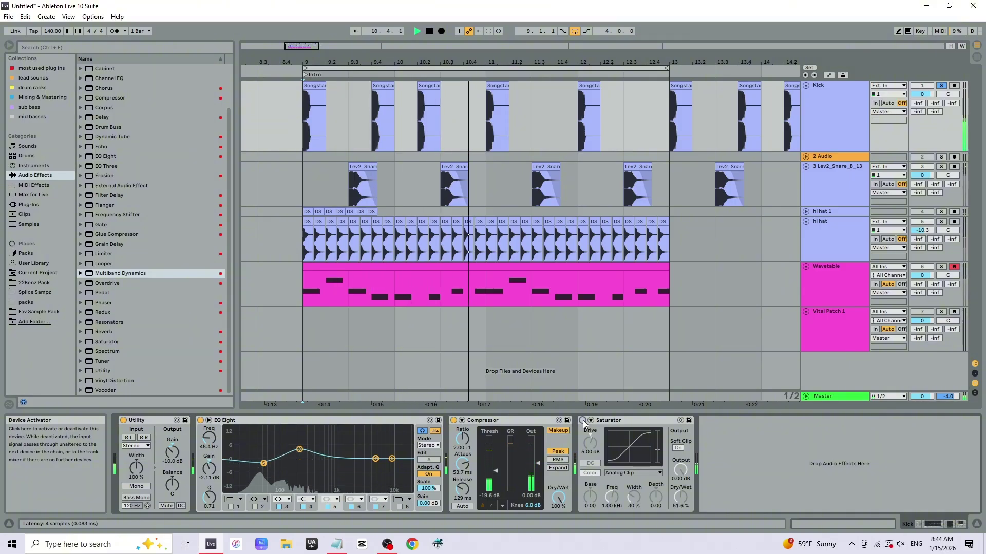
click(583, 420)
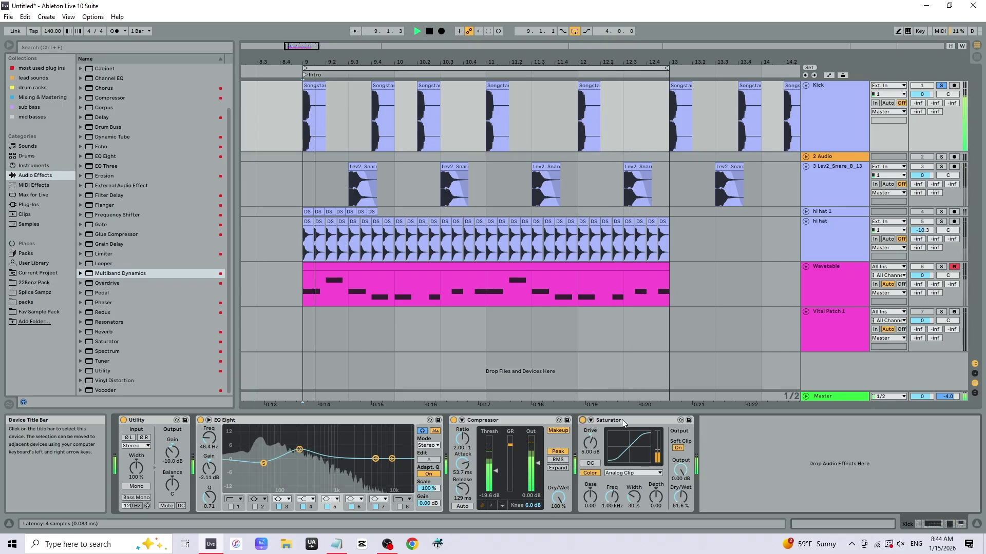
Try the Saturator before the Compressor and before EQ Eight, and return it to the end of the Kick's chain
drag(584, 422, 471, 430)
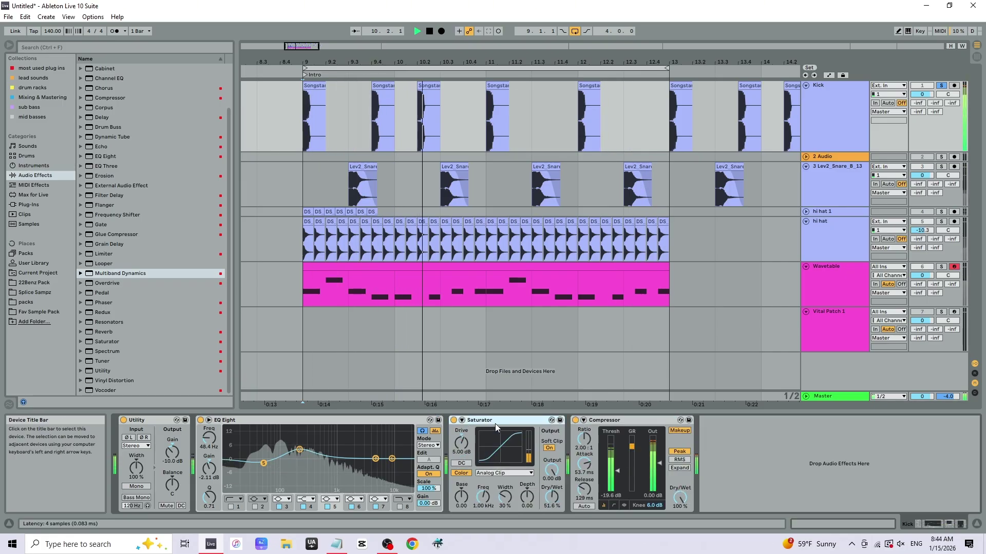
click(273, 420)
drag(273, 420, 285, 417)
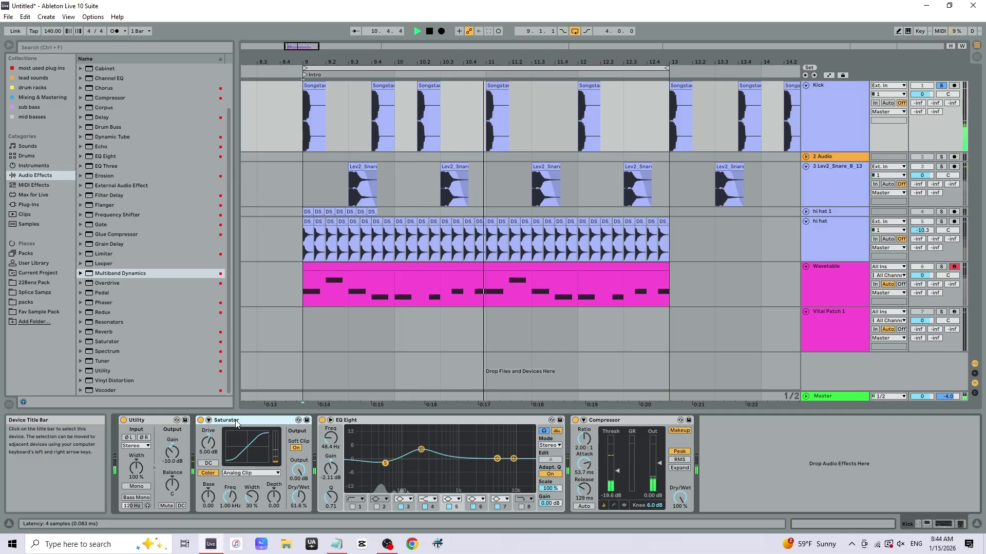
drag(241, 420, 505, 443)
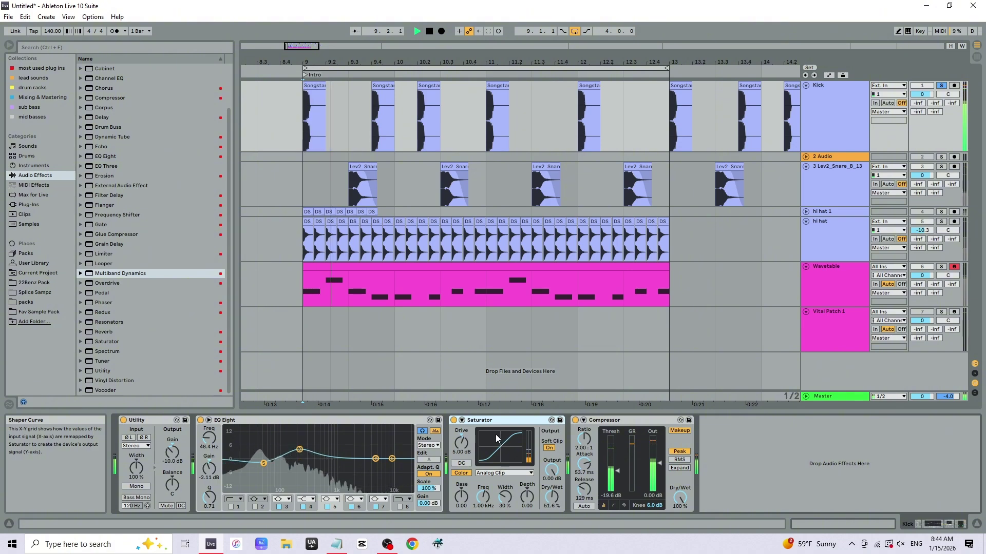
drag(714, 431, 698, 433)
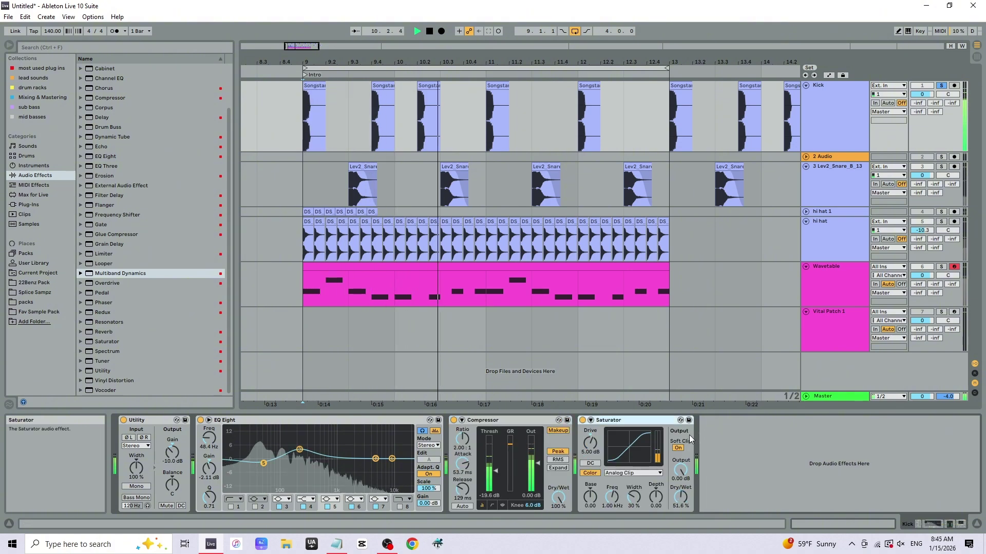
Move the Saturator ahead of the Compressor, stop playback, and group all the Kick's effects from Utility to Compressor into one Audio Effect Rack
drag(624, 422, 490, 424)
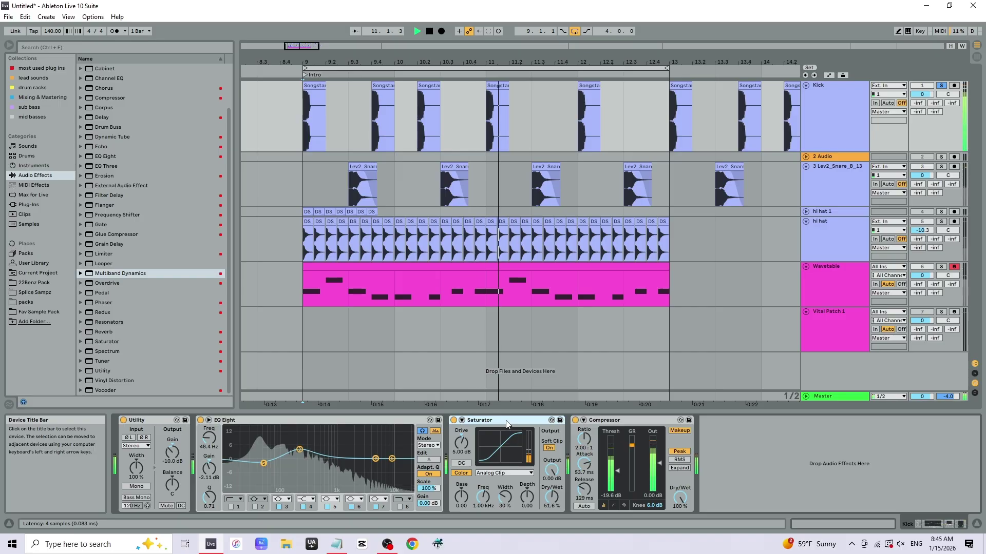
mouse_move(506, 420)
mouse_down()
mouse_move(260, 425)
mouse_move(502, 436)
mouse_up()
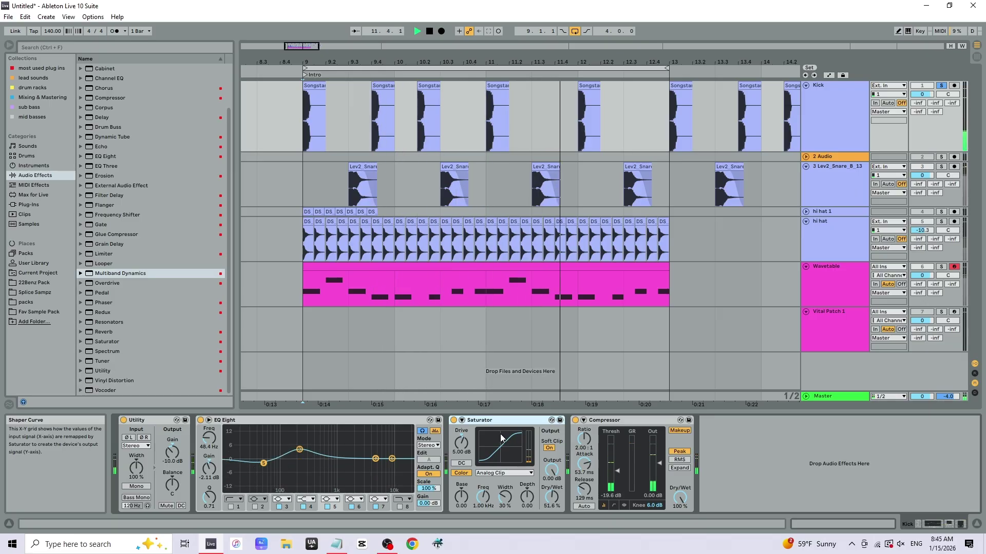
key(space)
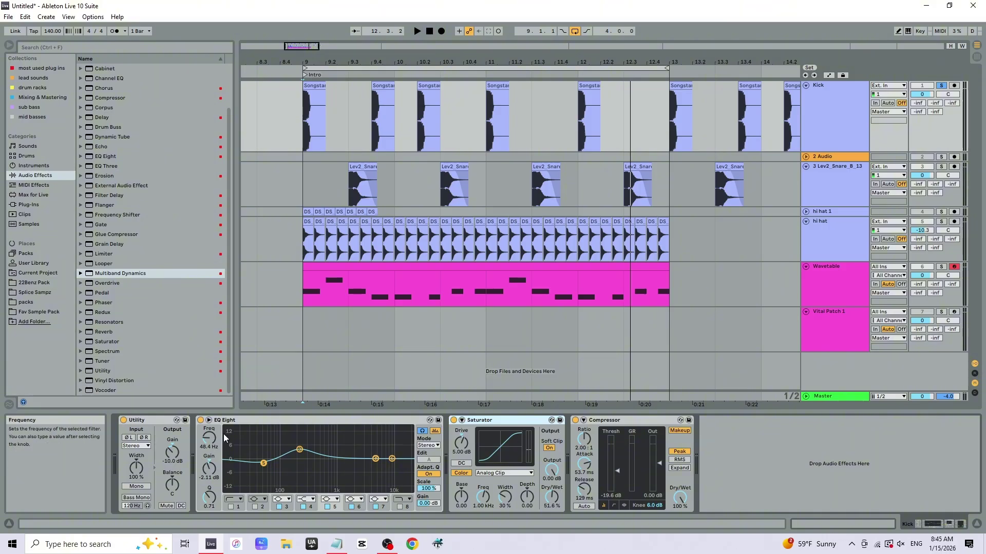
click(149, 419)
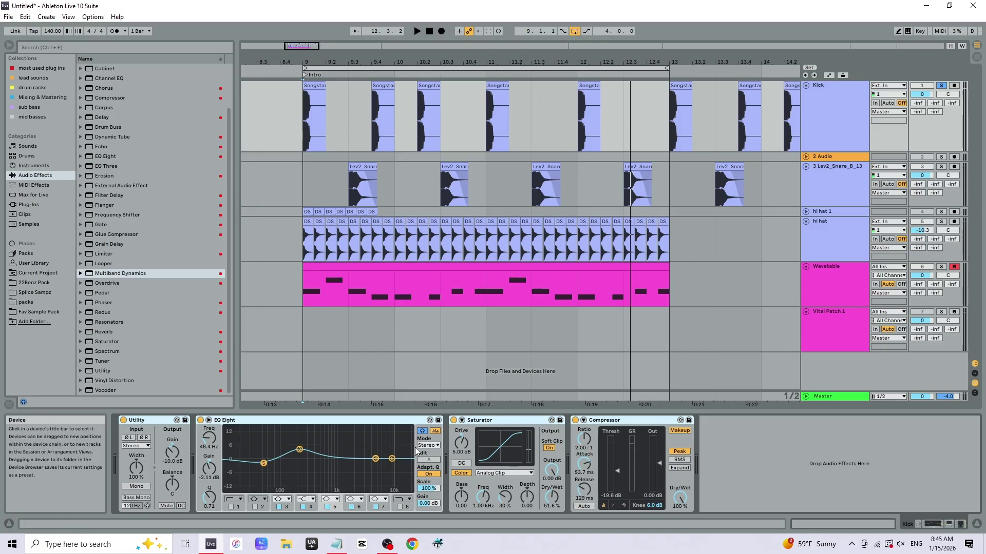
key(ctrl+g)
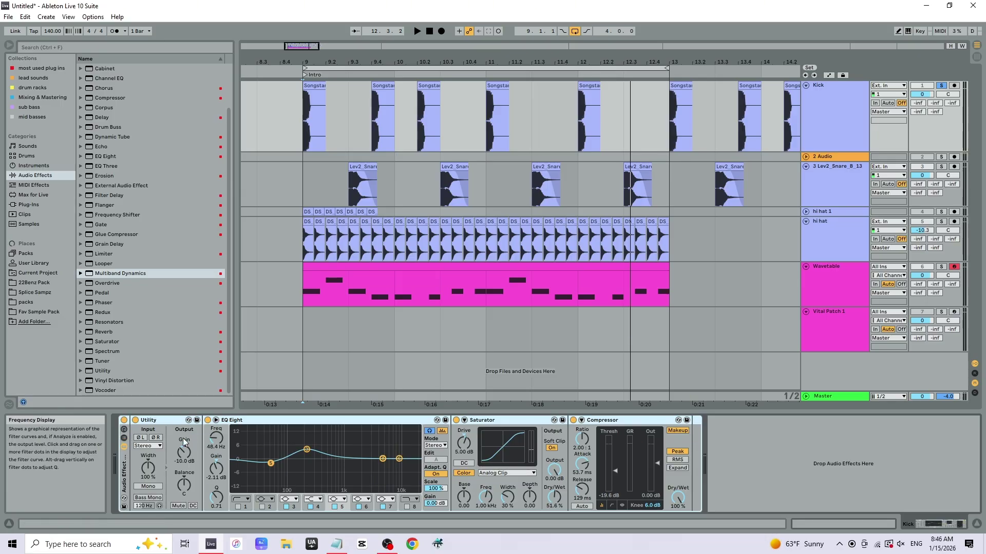
Compare the Kick from bar 9 with the whole effect rack bypassed and active, leaving the rack on and playback stopped
click(123, 420)
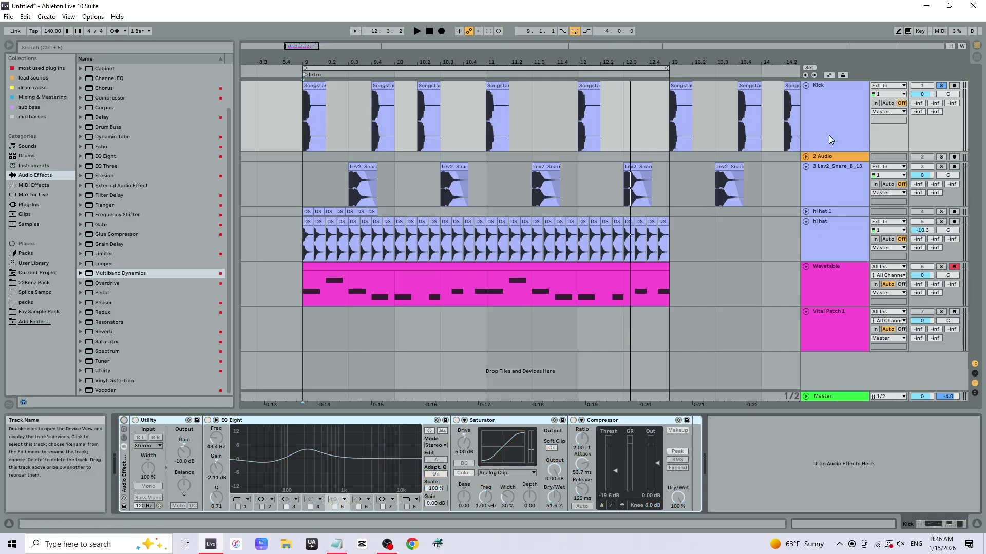
click(848, 113)
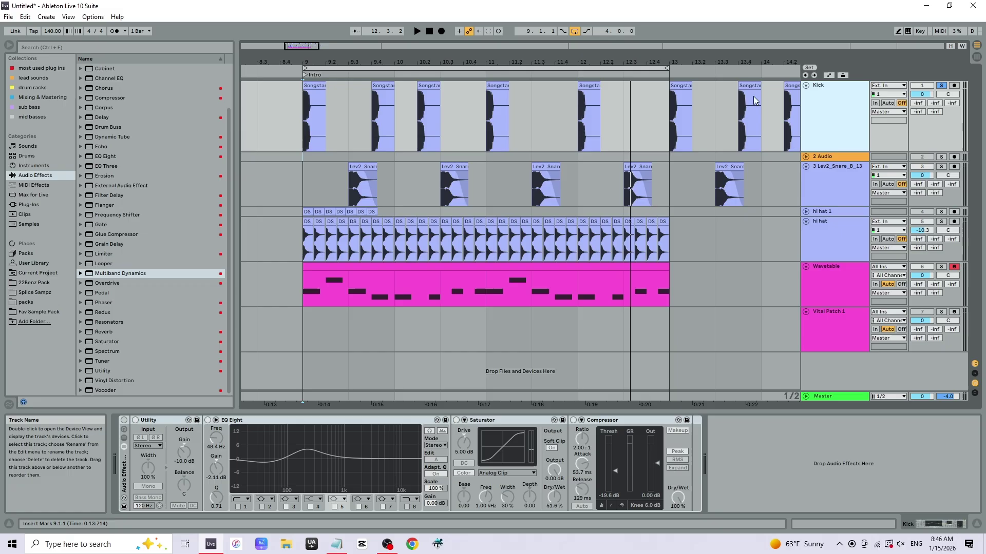
click(301, 135)
key(space)
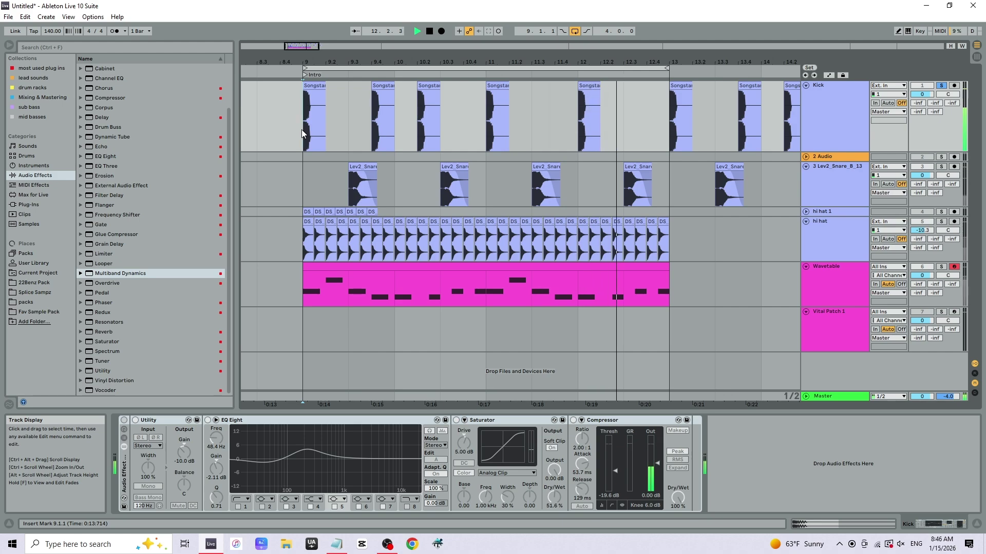
key(space)
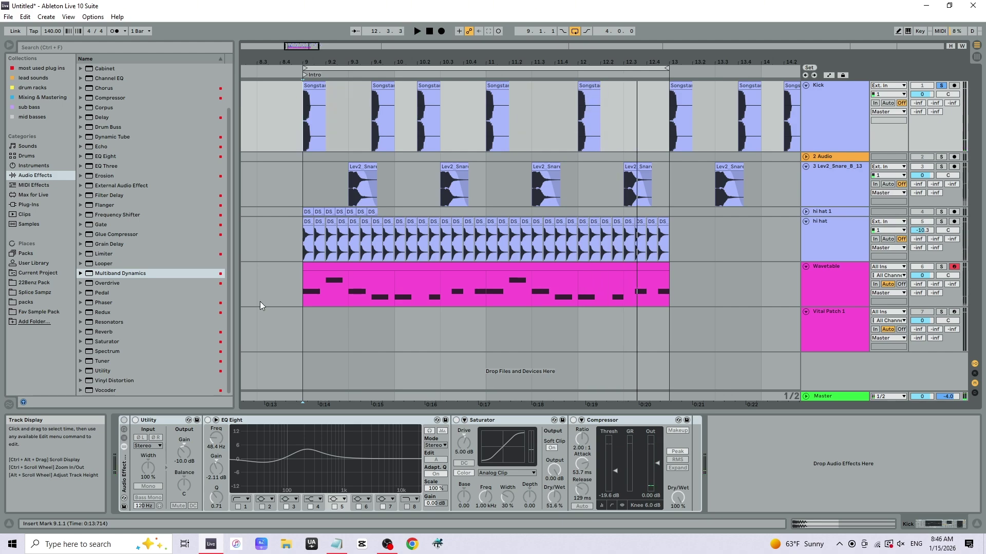
click(123, 420)
key(space)
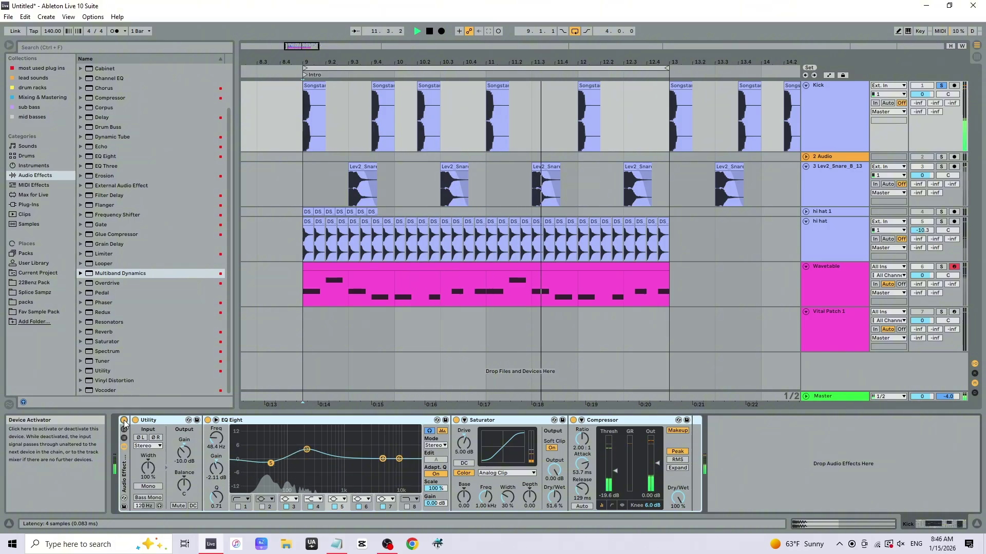
key(space)
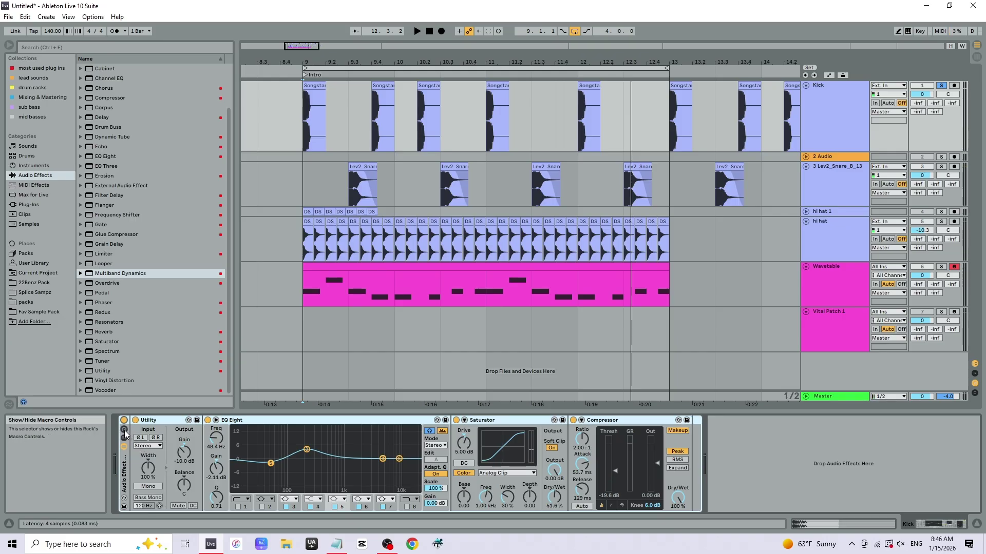
Show the rack's Macro Controls and chain list, and select its chain
click(123, 429)
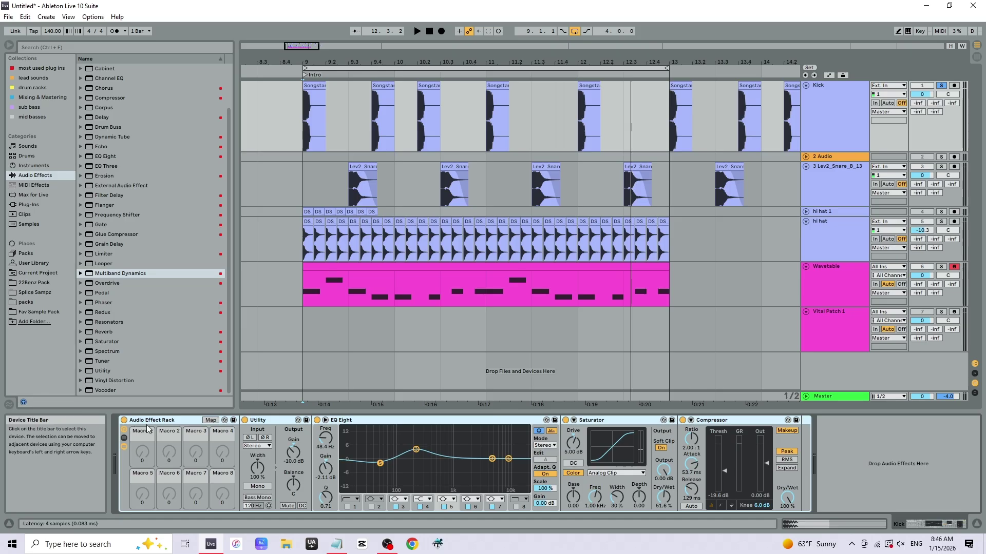
click(125, 439)
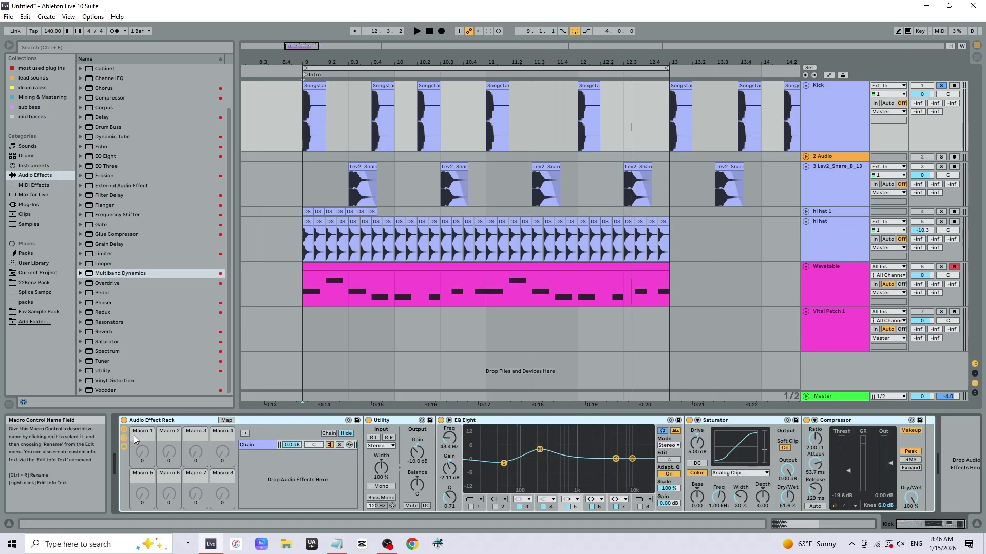
click(254, 444)
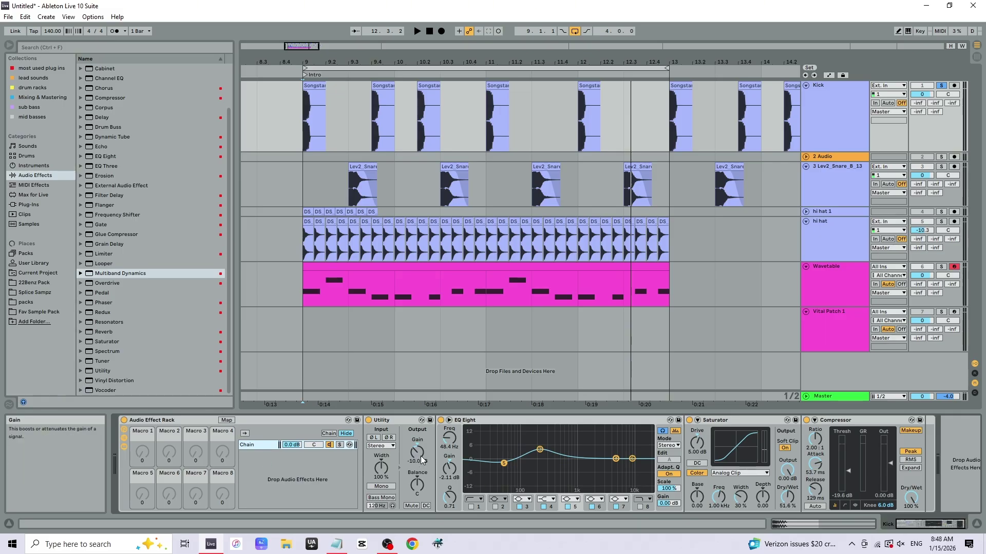
Try the unmapped Macro 1 at 79 with the rack's chain list and devices hidden, and show them again
click(124, 438)
click(124, 447)
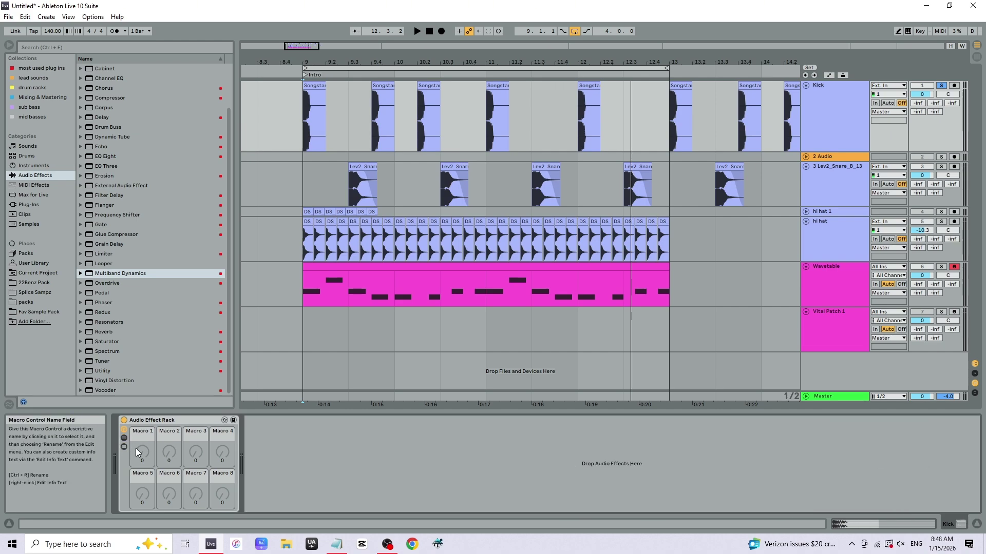
drag(140, 456, 140, 419)
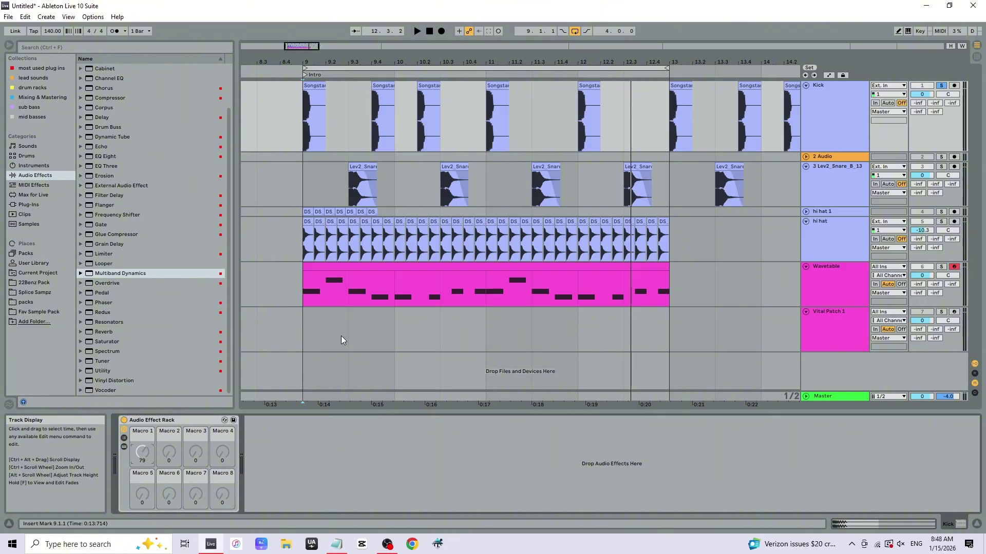
click(124, 438)
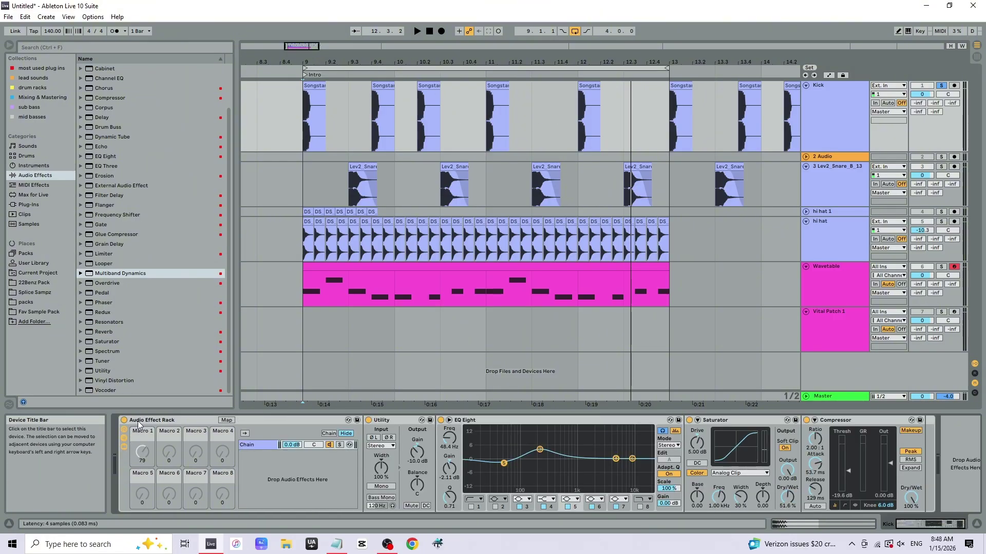
Map the Utility's Gain to Macro 1 of the rack and leave macro mapping mode
click(226, 420)
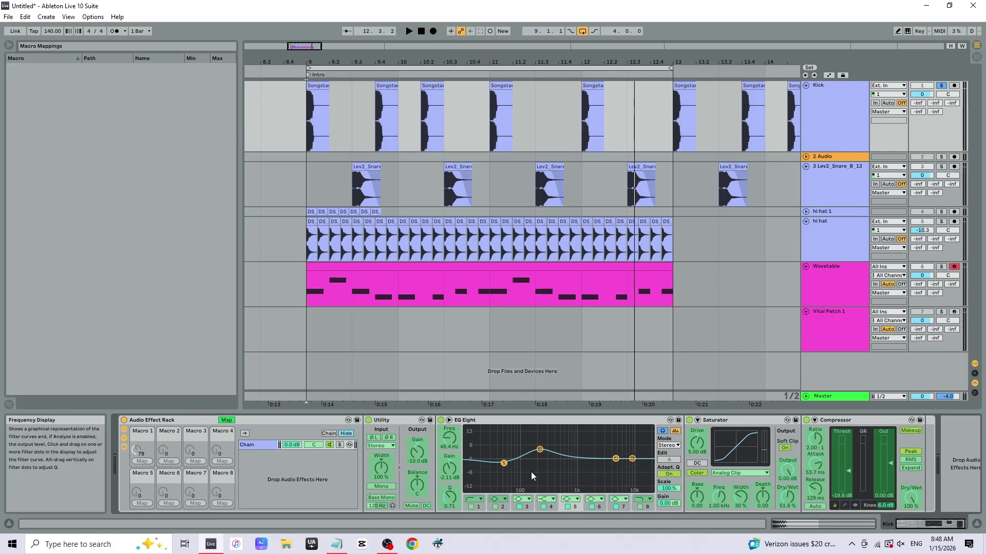
click(418, 452)
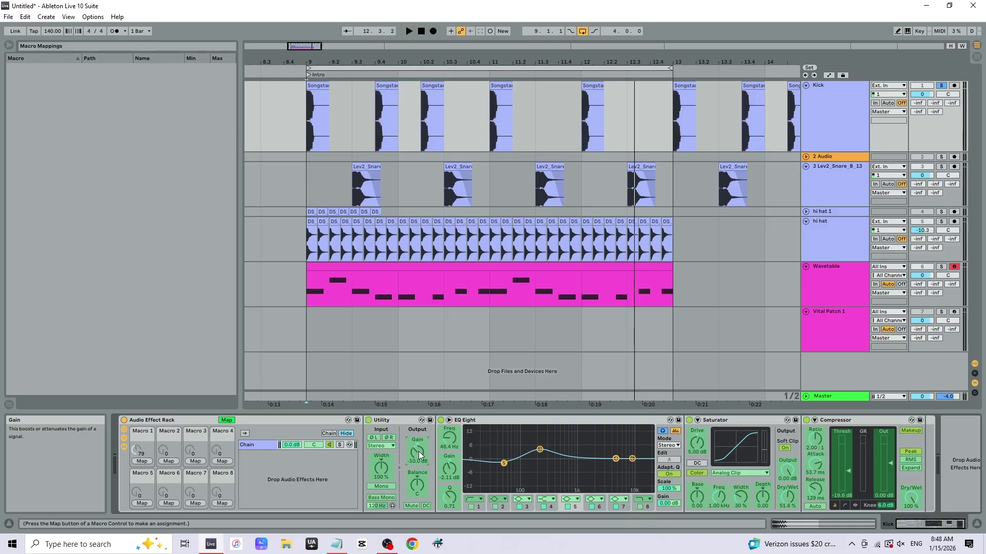
click(142, 461)
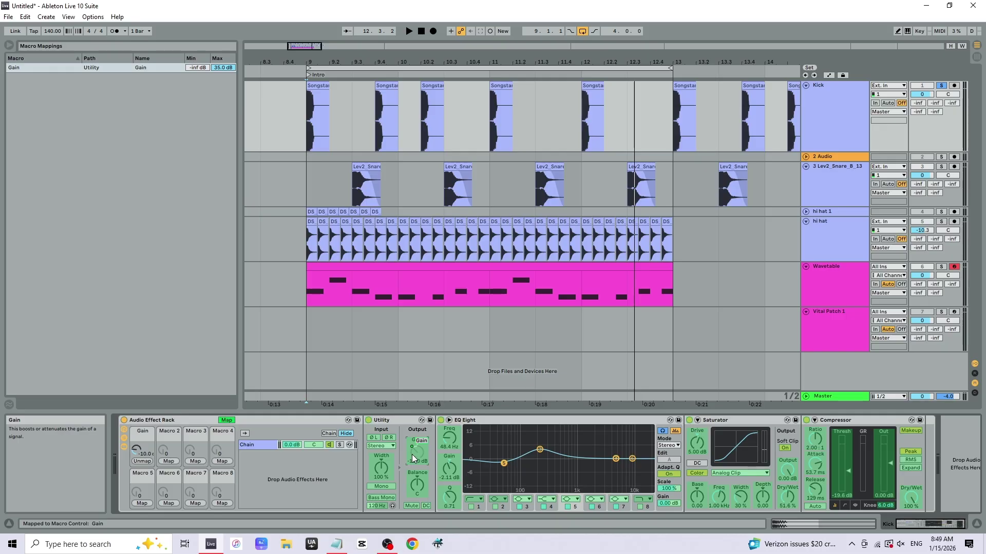
click(226, 420)
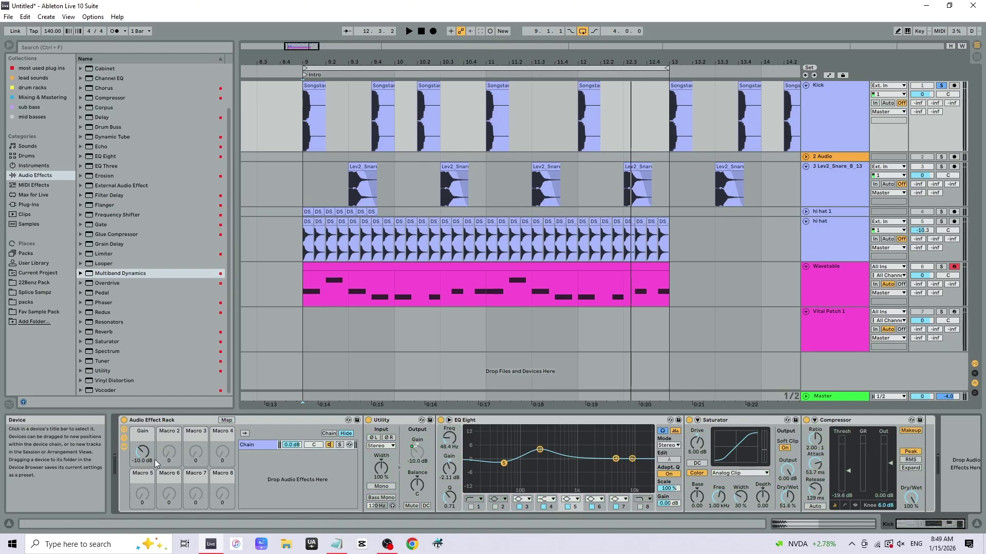
Try the Gain macro at 35.0 dB and at -inf dB, checking that the Utility's Gain follows it
drag(143, 456, 143, 410)
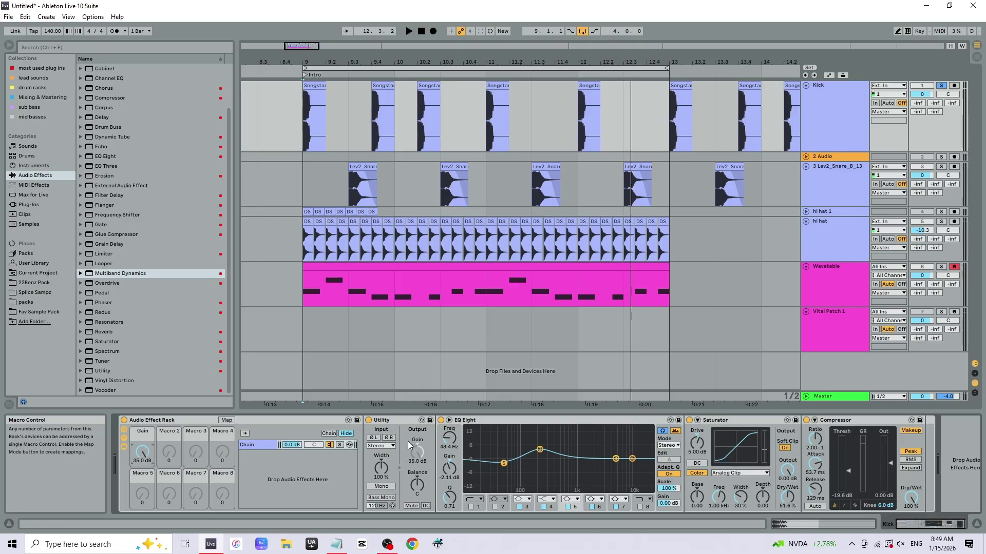
click(413, 449)
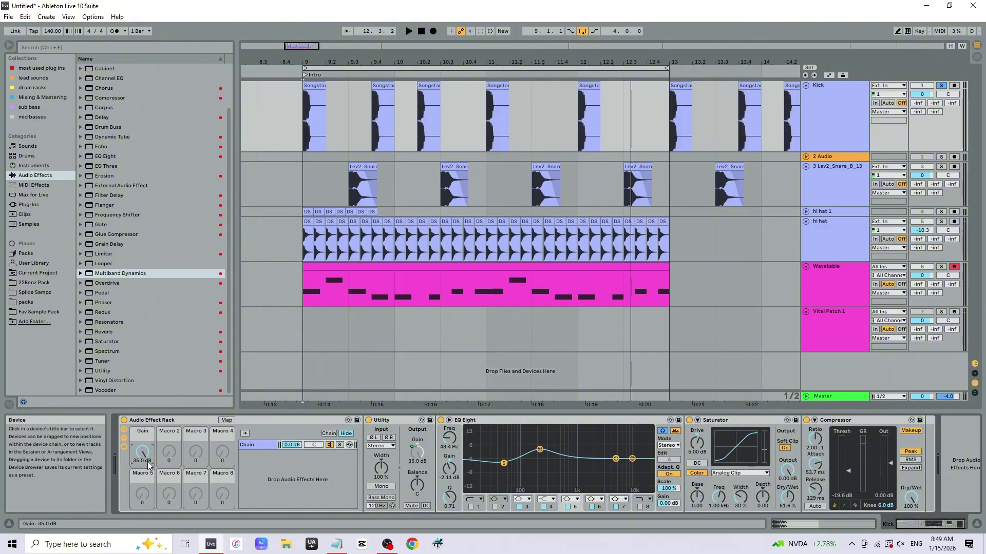
drag(143, 452, 143, 498)
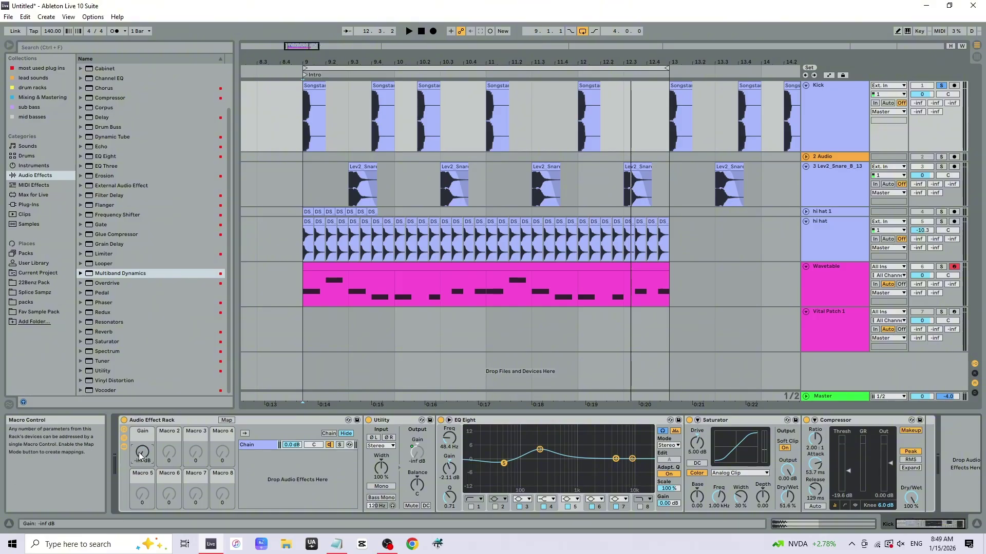
click(416, 453)
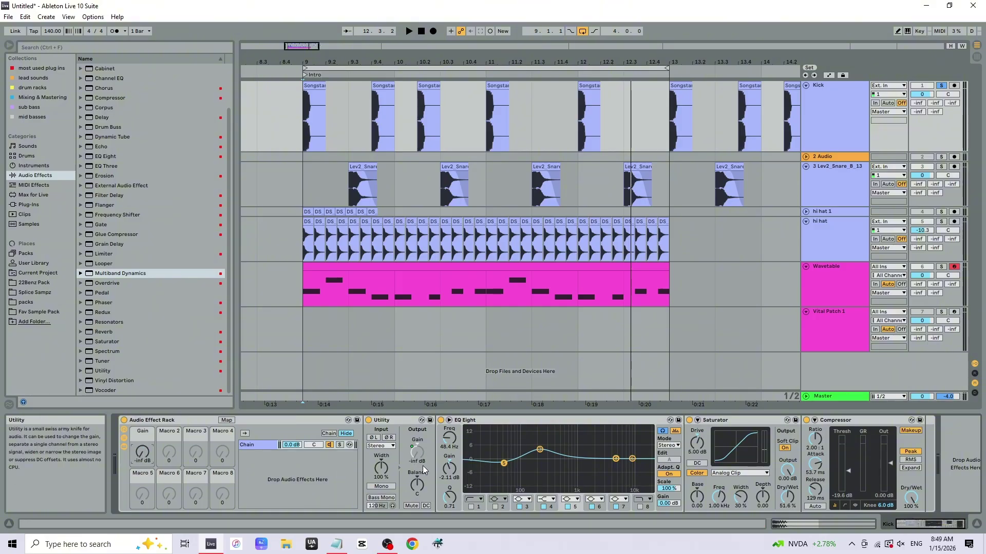
click(423, 466)
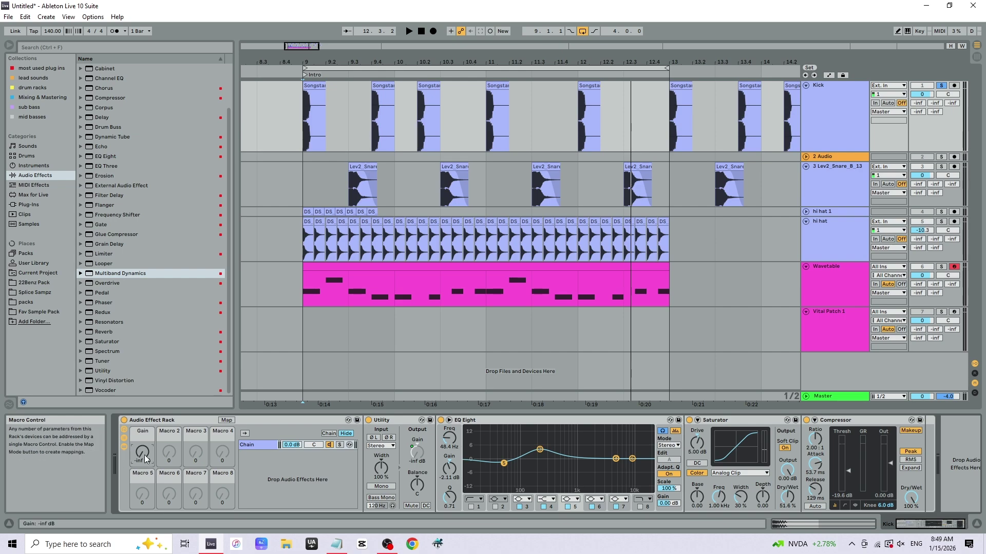
mouse_move(144, 455)
mouse_down()
mouse_move(144, 406)
mouse_move(146, 456)
mouse_up()
Limit the Gain macro's mapping range to a minimum of -20 dB and a maximum of 15 dB
click(229, 421)
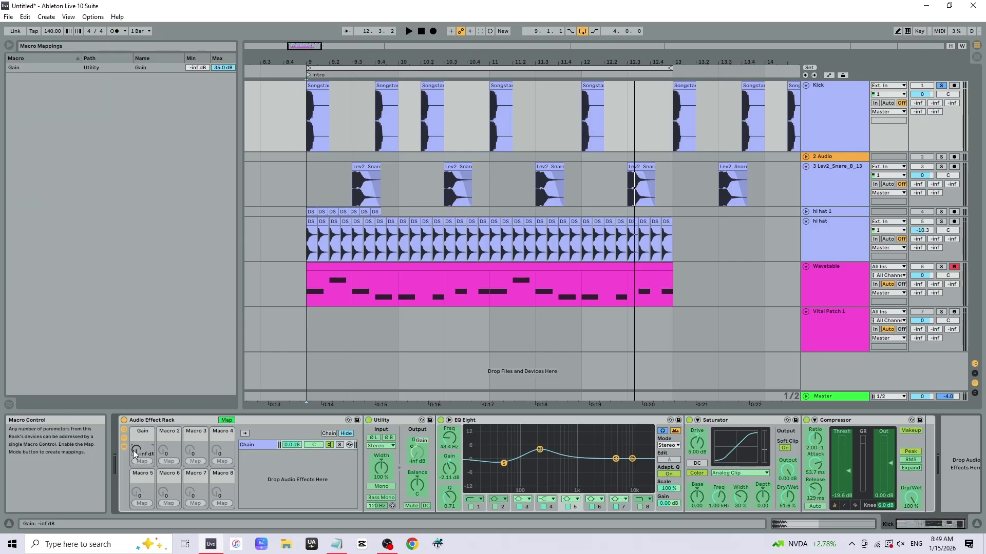
drag(136, 450, 136, 411)
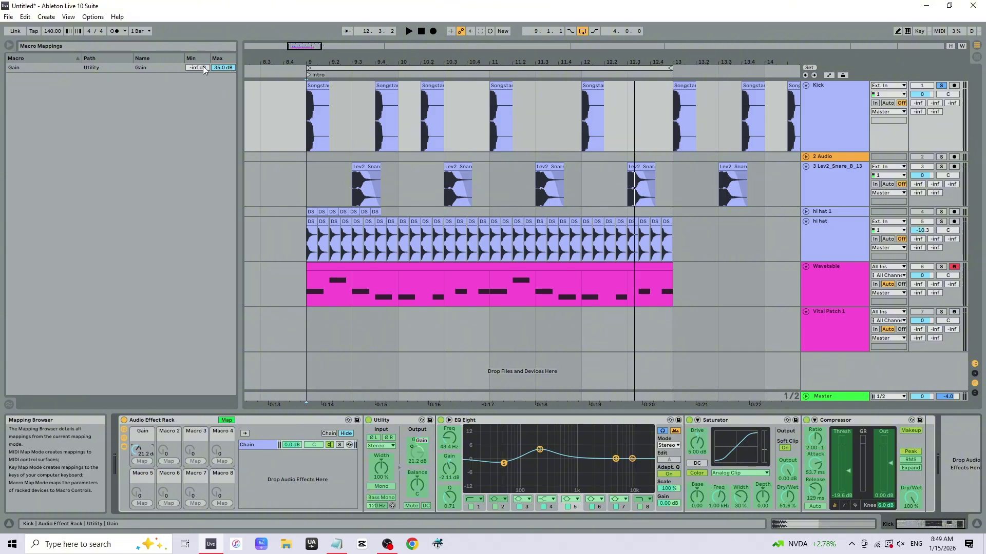
click(220, 67)
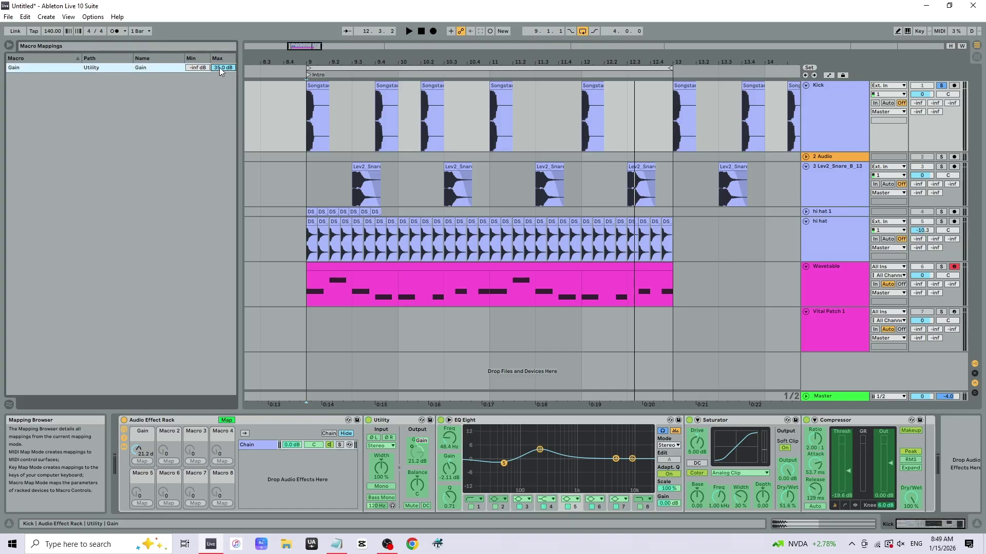
text(15)
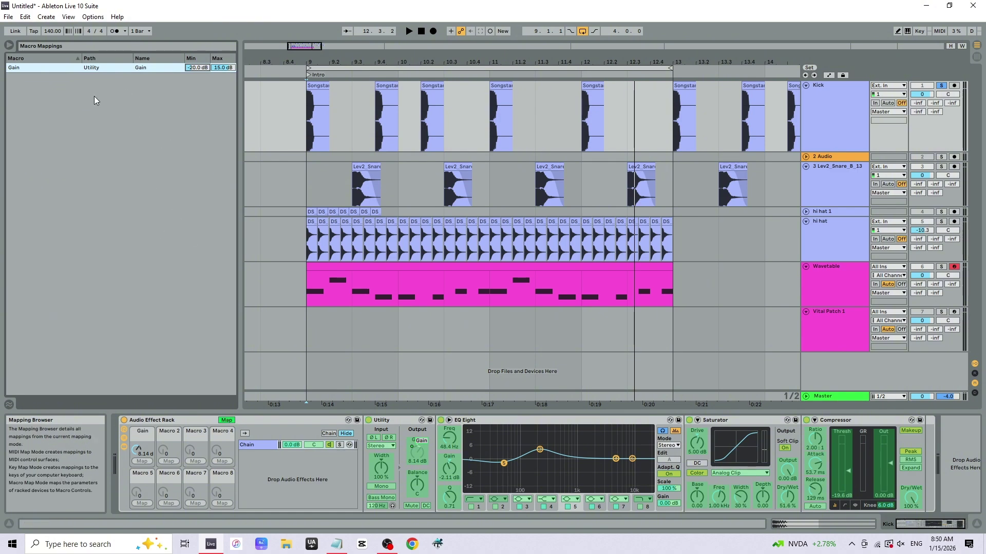
click(225, 420)
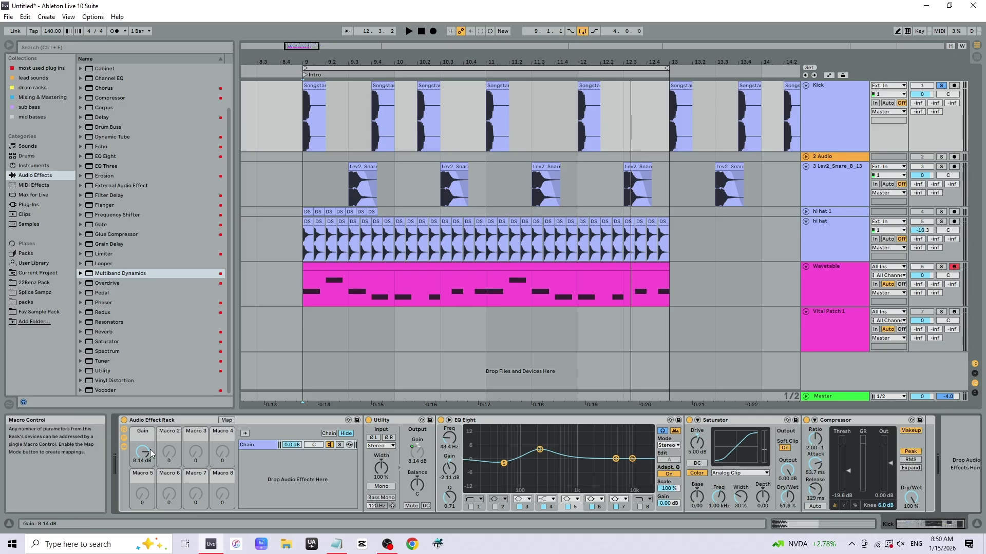
Test the Gain macro at -20 dB while the Kick plays, and set it to -10 dB
mouse_move(143, 461)
mouse_down()
mouse_move(143, 451)
mouse_move(142, 477)
mouse_up()
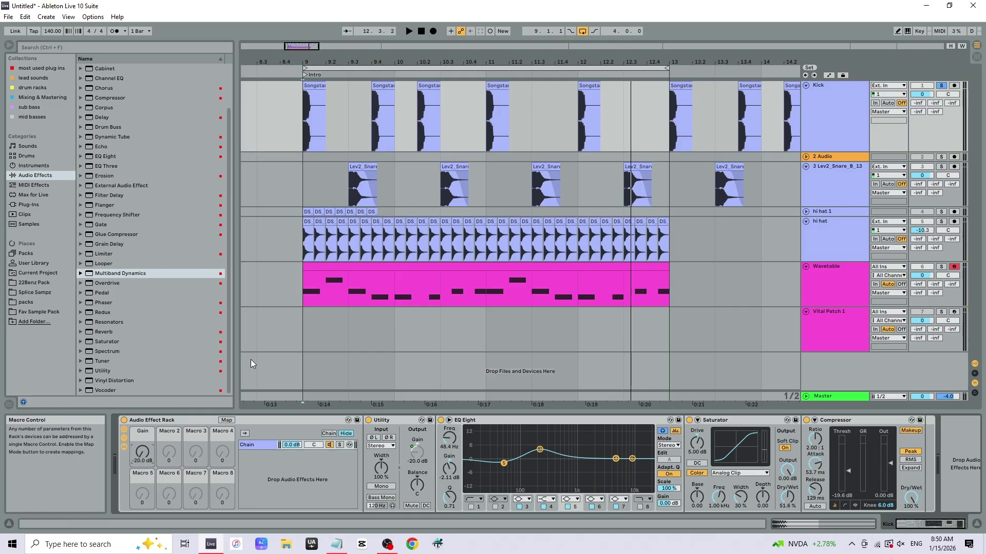
key(space)
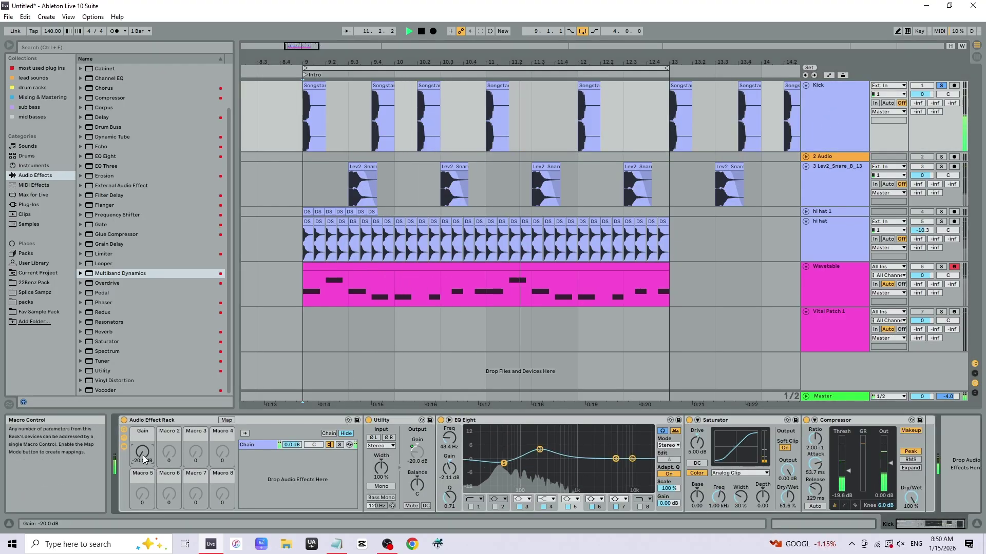
mouse_move(141, 455)
mouse_down()
mouse_move(140, 435)
mouse_move(143, 469)
mouse_move(140, 451)
mouse_up()
text(-10)
key(Return)
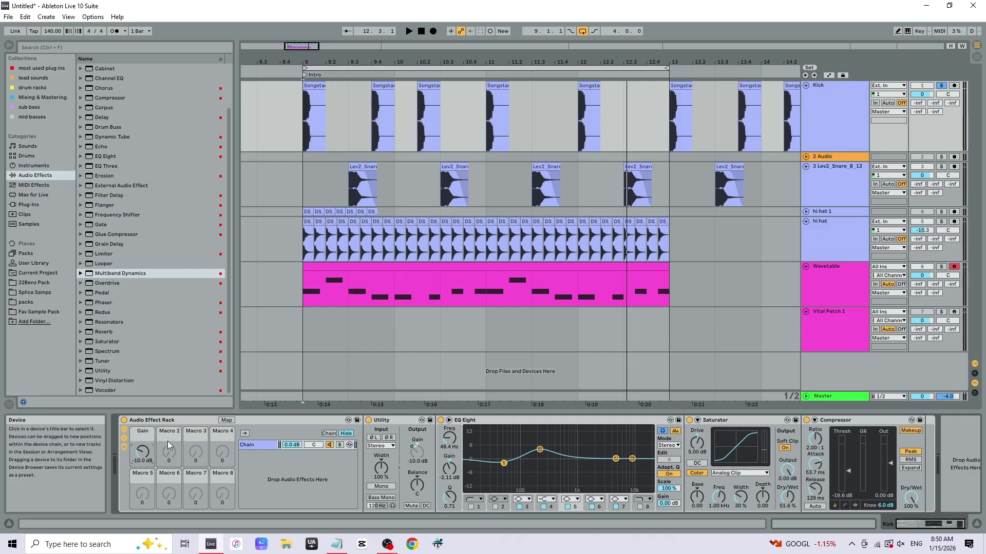
Map both the Utility's Width and its Mono switch to Macro 2 of the rack
click(226, 421)
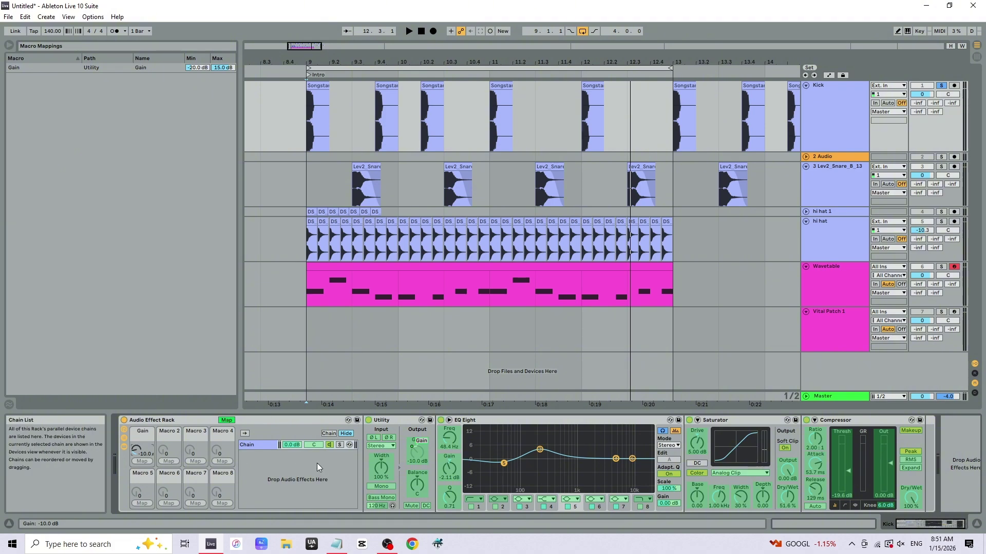
click(380, 467)
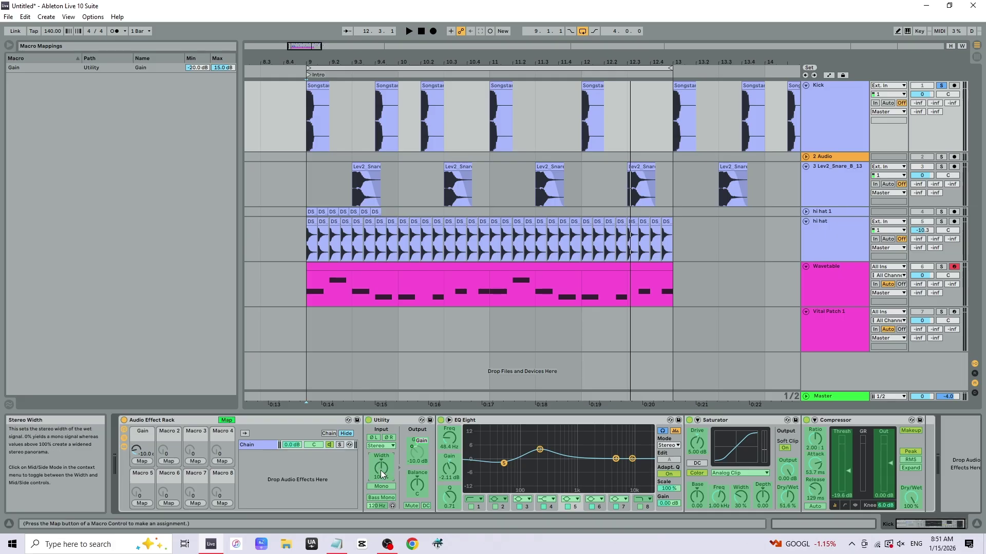
click(172, 463)
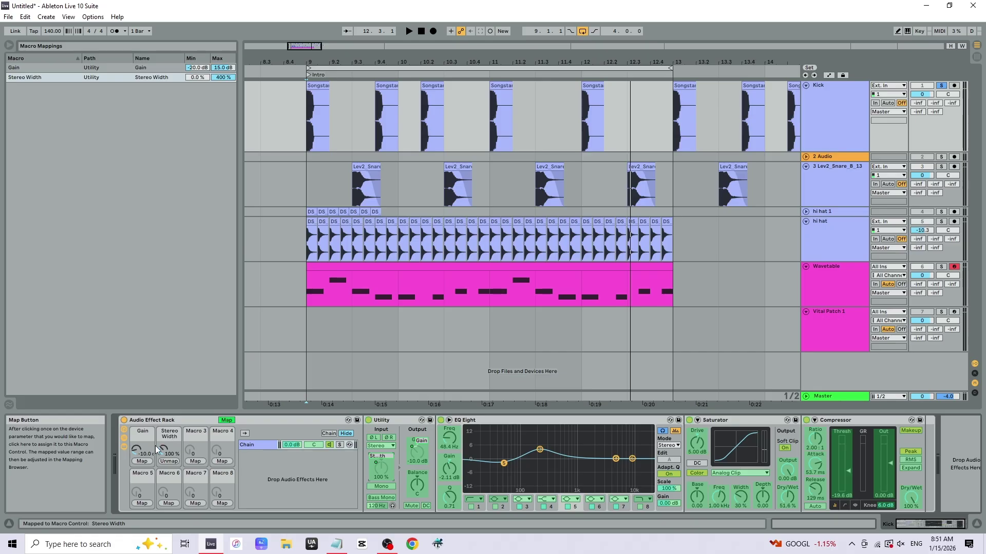
click(381, 488)
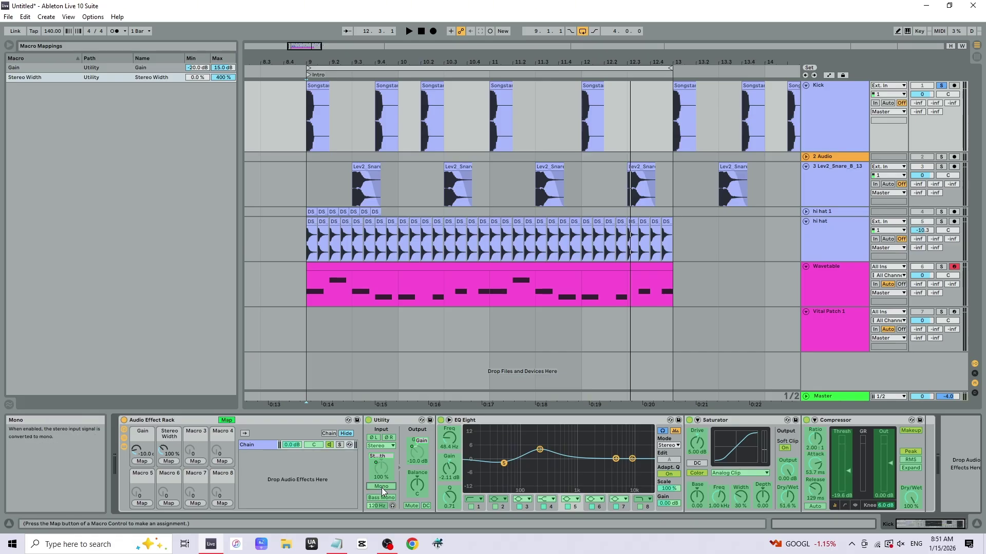
click(169, 461)
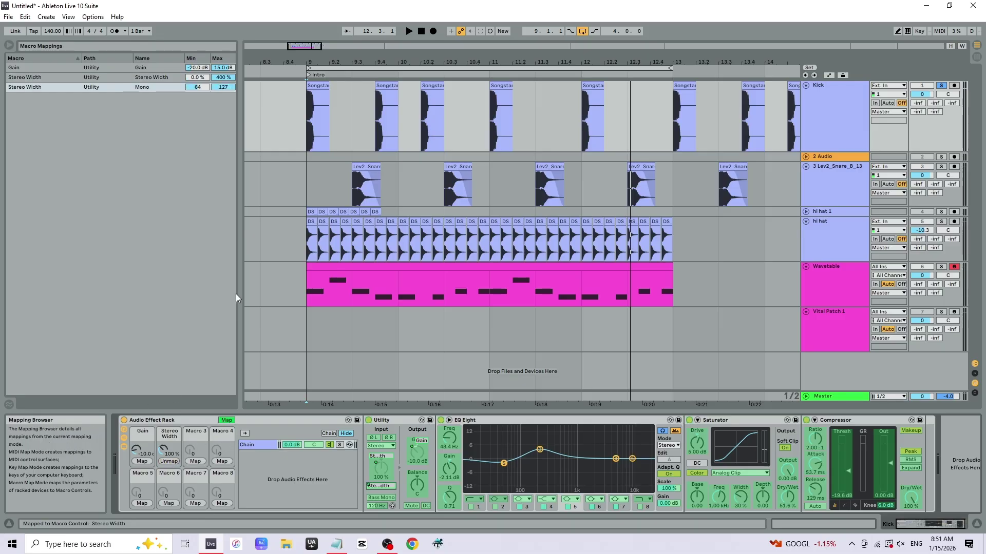
Invert the Mono mapping's range by setting its minimum to 1 and its maximum to 0
click(198, 88)
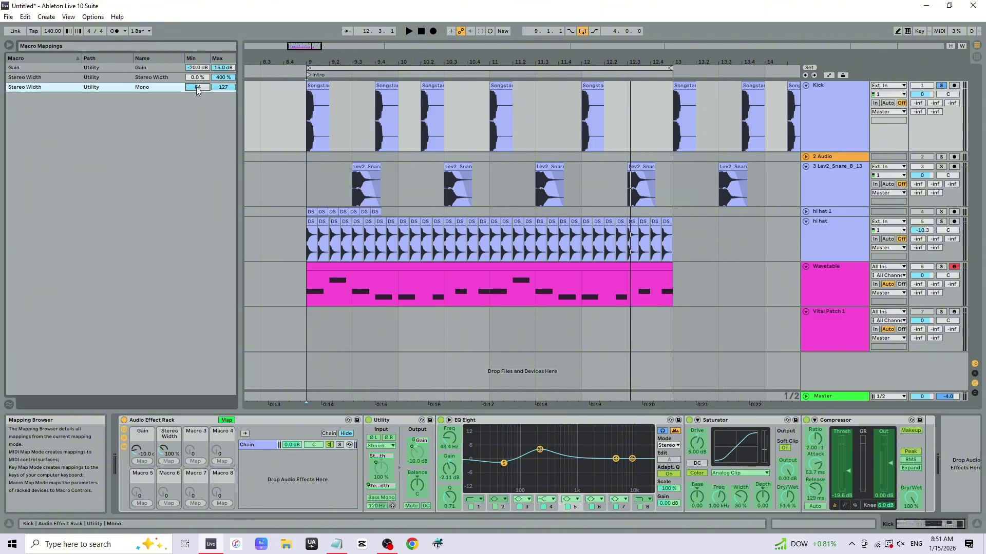
text(1)
click(226, 87)
text(0)
key(Return)
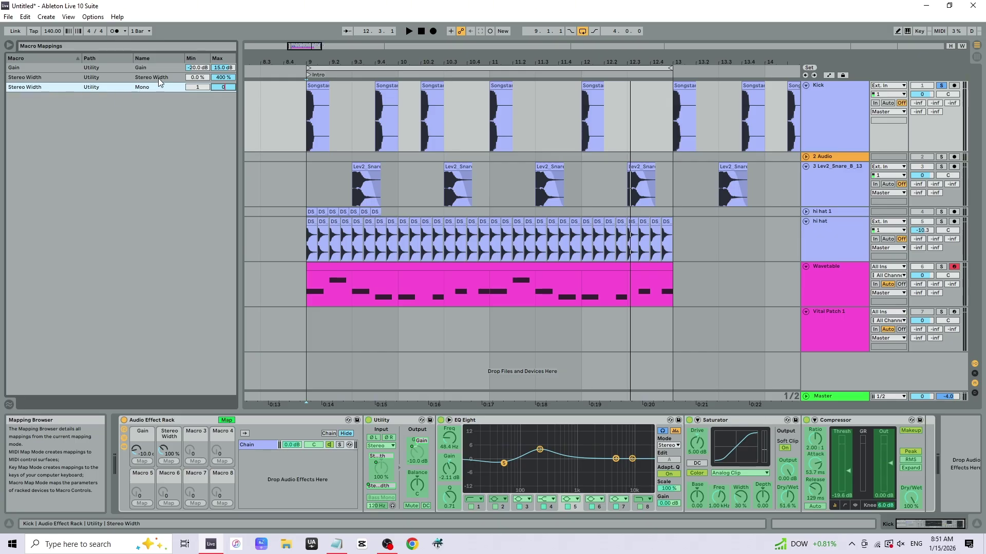
key(Return)
click(219, 86)
Limit the Stereo Width mapping to a maximum of 100 % and leave macro mapping mode
click(219, 78)
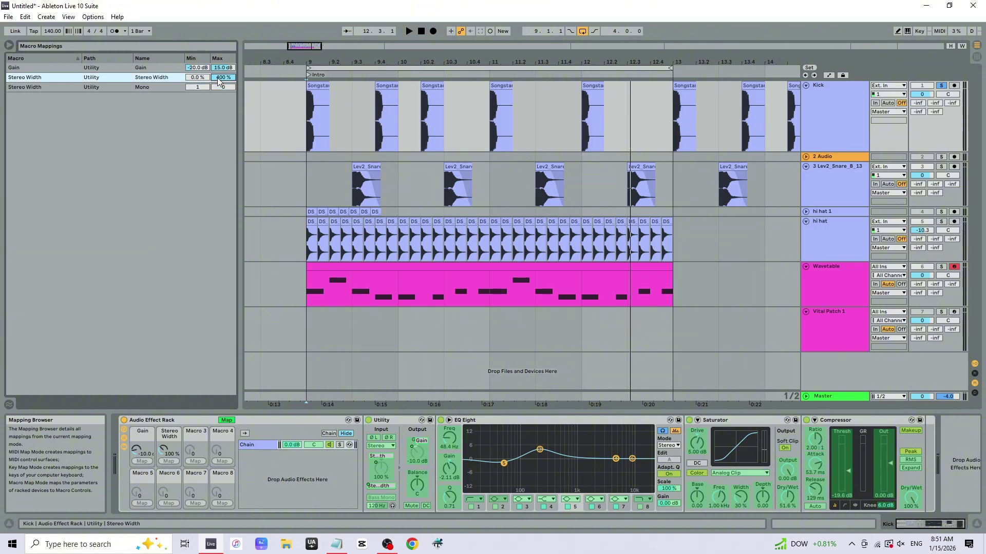
text(100)
key(Return)
click(227, 420)
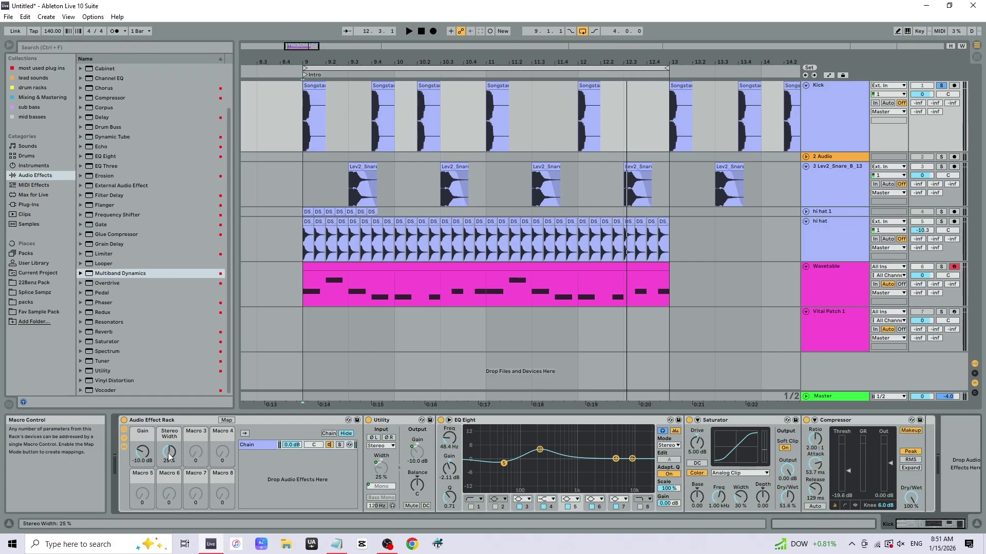
Lower the Stereo Width macro to 0 %, test it at 100 % while the Kick plays, and return it to 0 %
drag(169, 456, 168, 461)
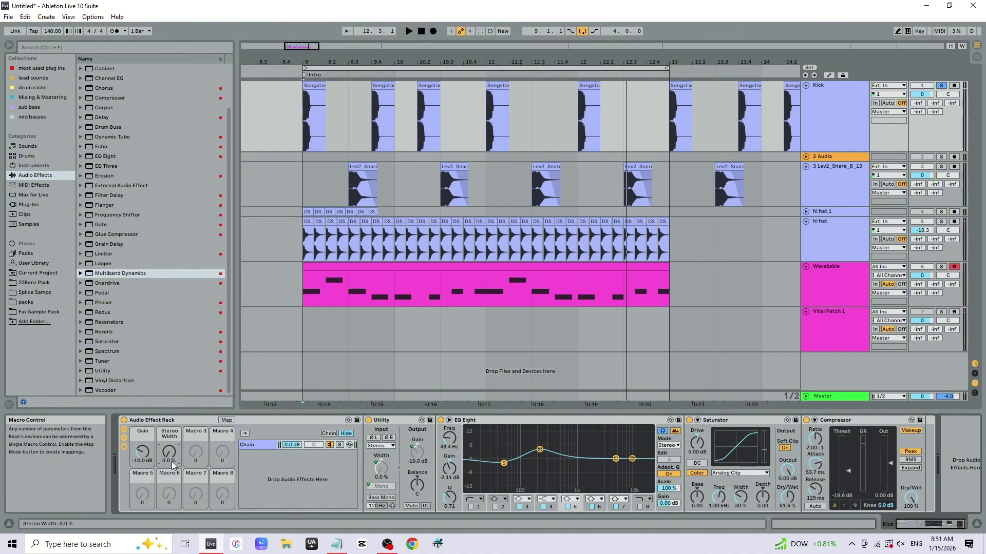
mouse_move(172, 464)
mouse_down()
mouse_move(171, 411)
mouse_move(171, 483)
mouse_up()
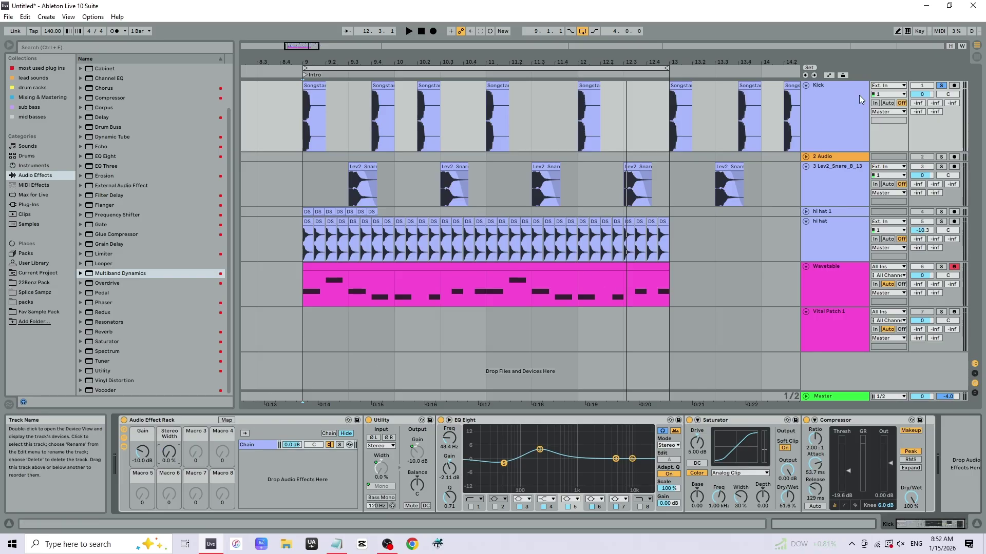
key(space)
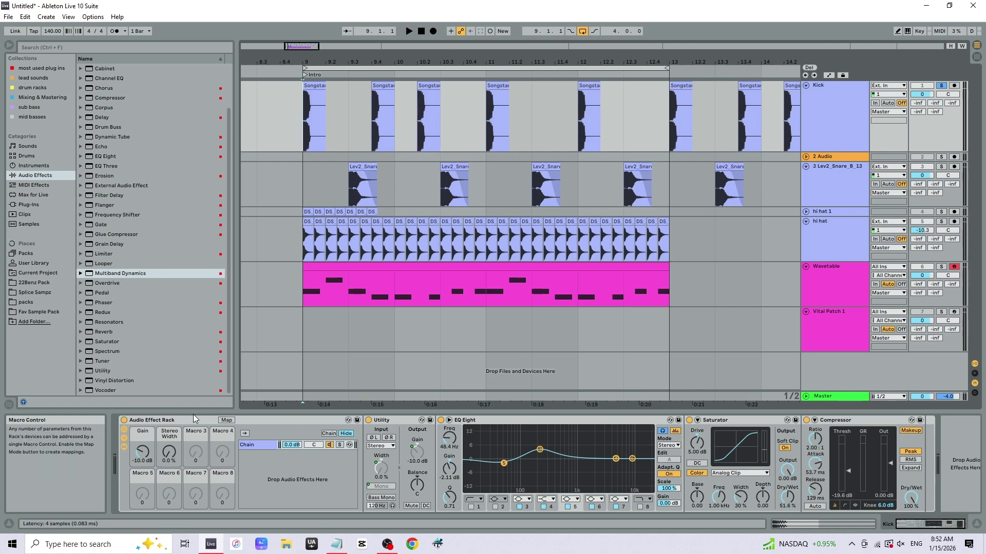
key(space)
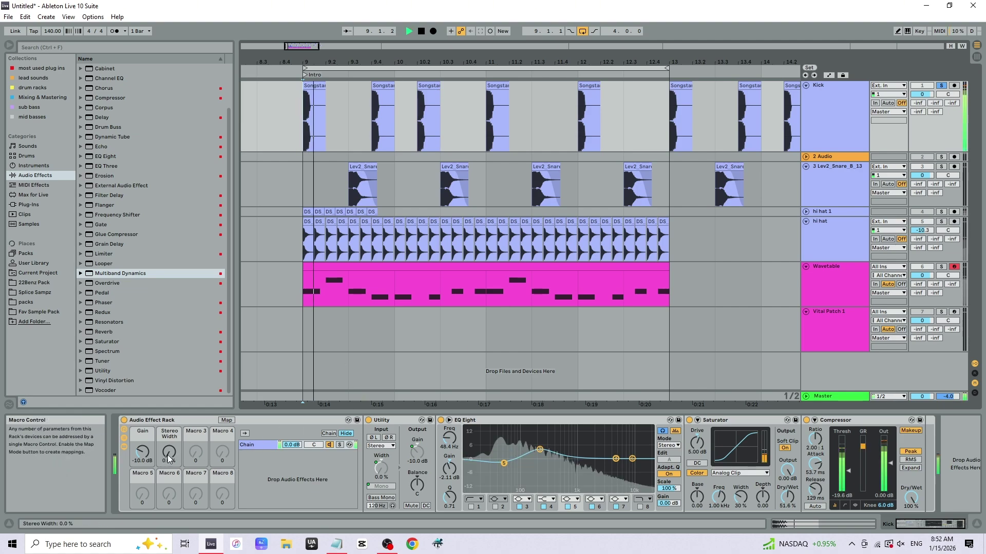
drag(168, 454, 168, 404)
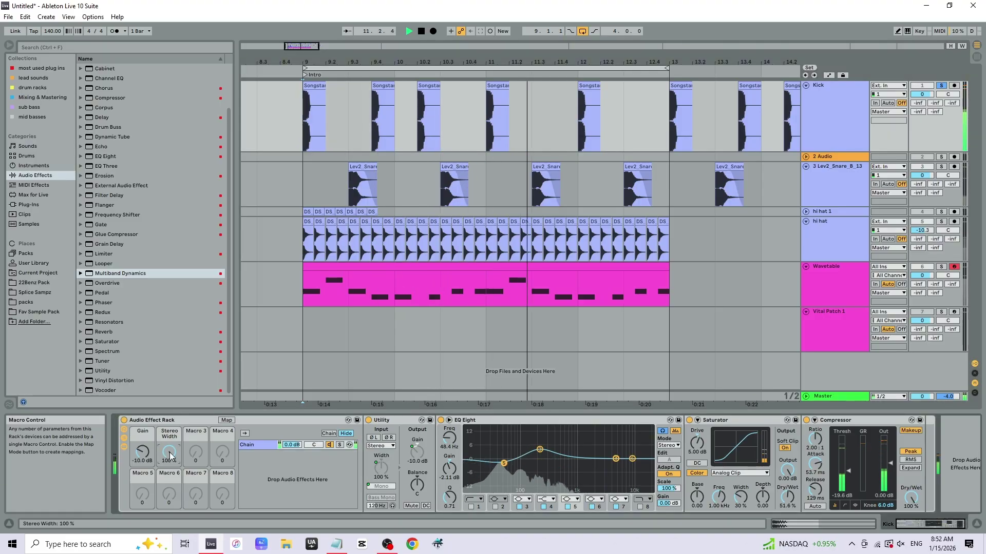
drag(170, 455, 169, 506)
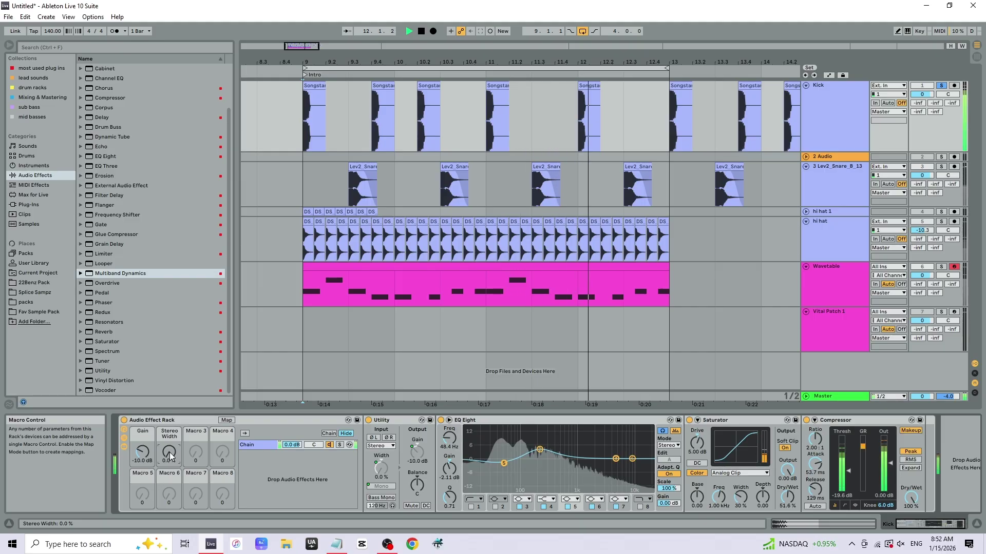
key(space)
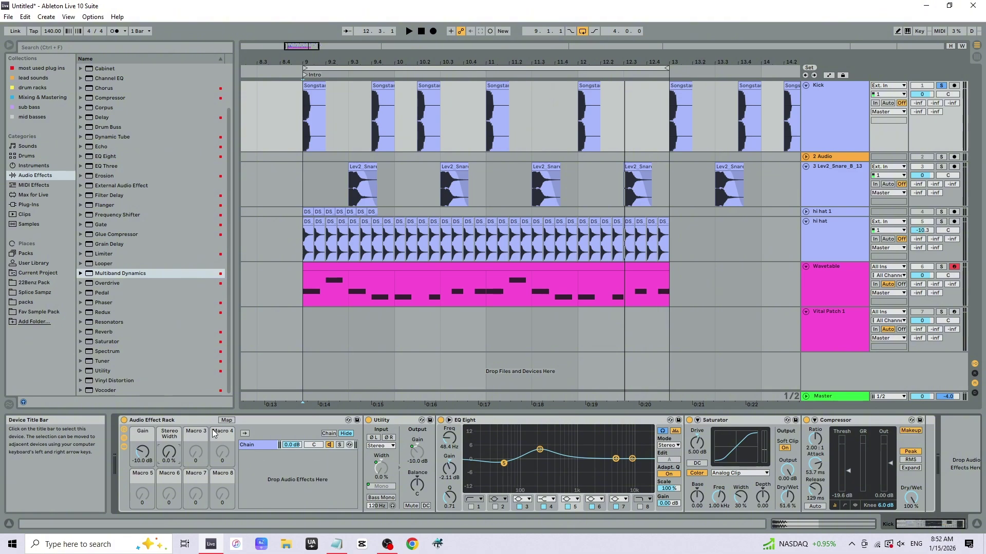
click(226, 420)
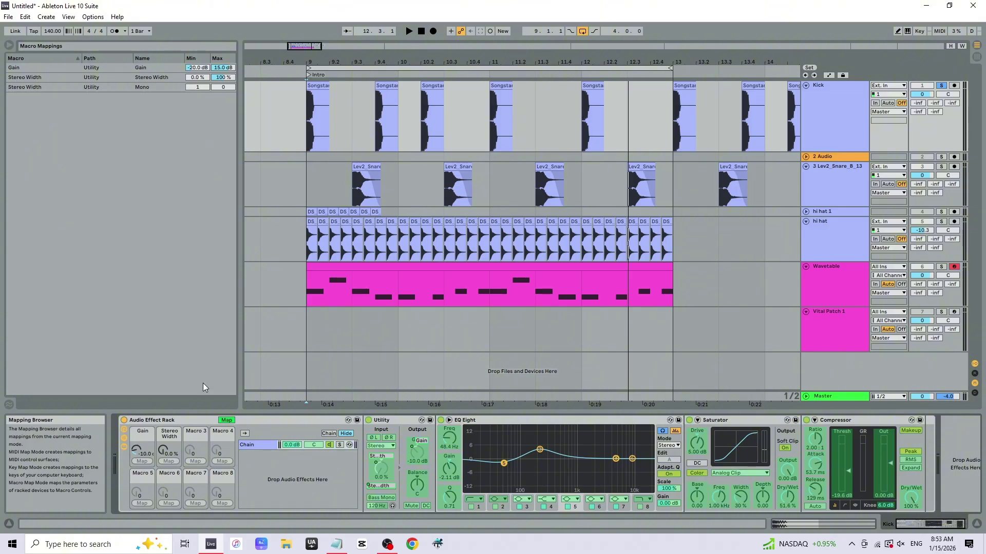
click(231, 418)
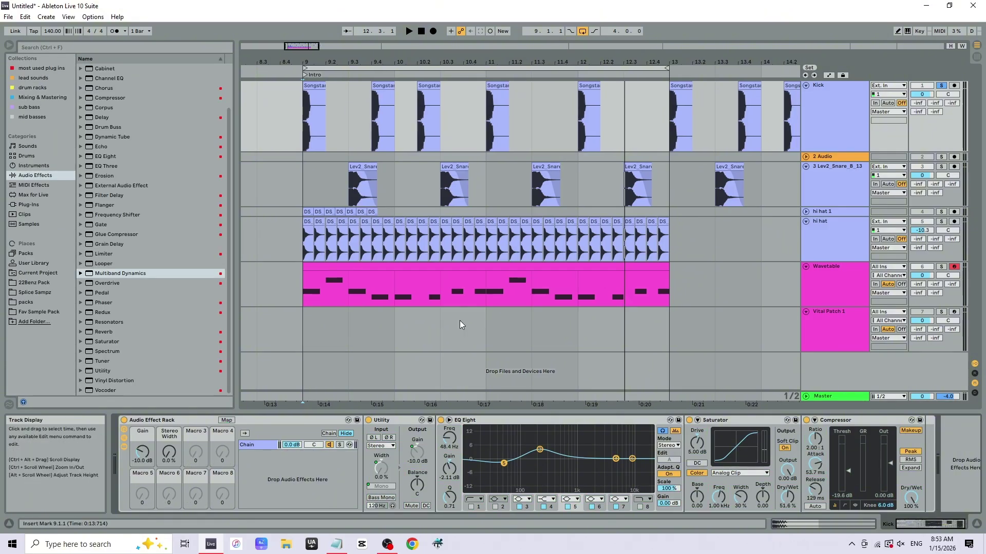
Try the rack's display toggles, and hide its chain list and devices to leave only the macro controls shown
click(178, 420)
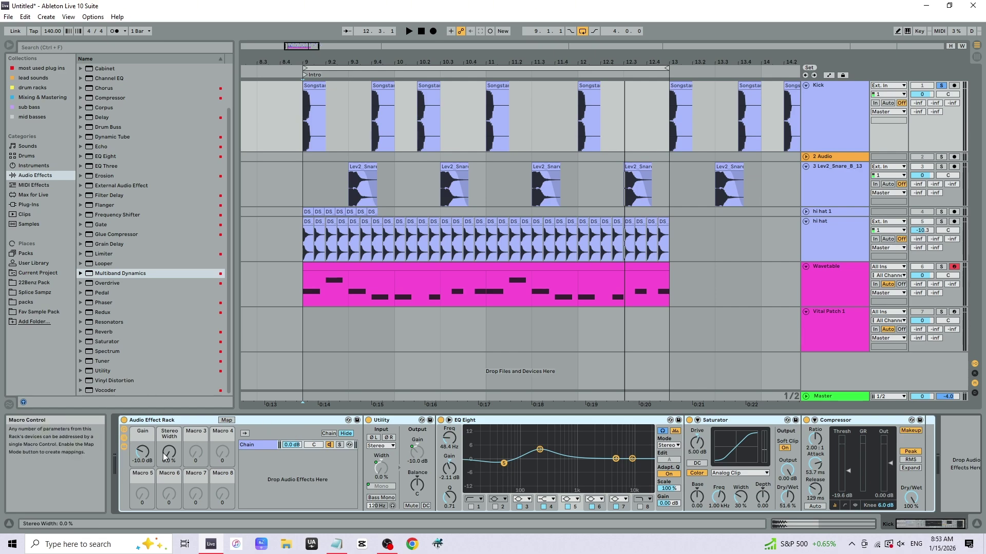
click(124, 430)
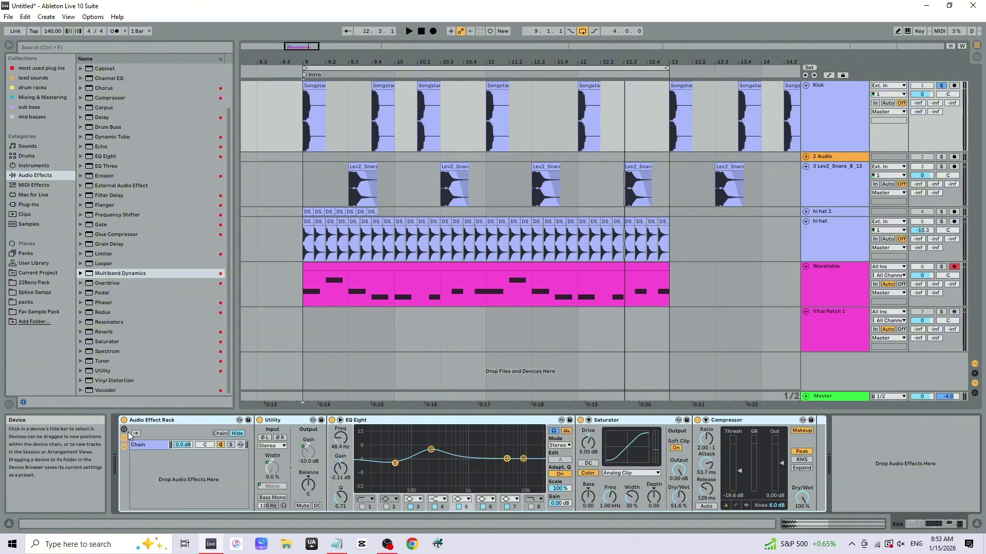
click(124, 431)
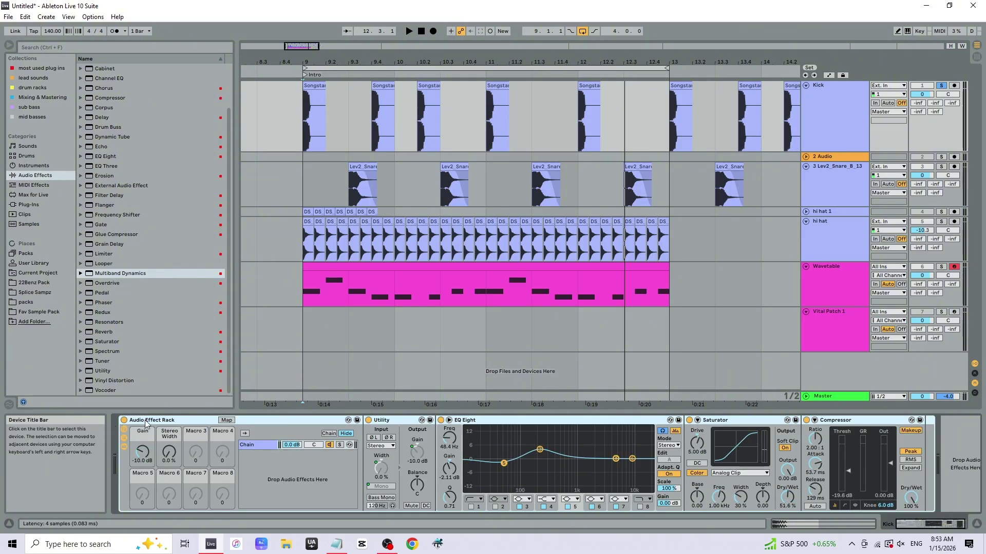
click(125, 437)
click(125, 436)
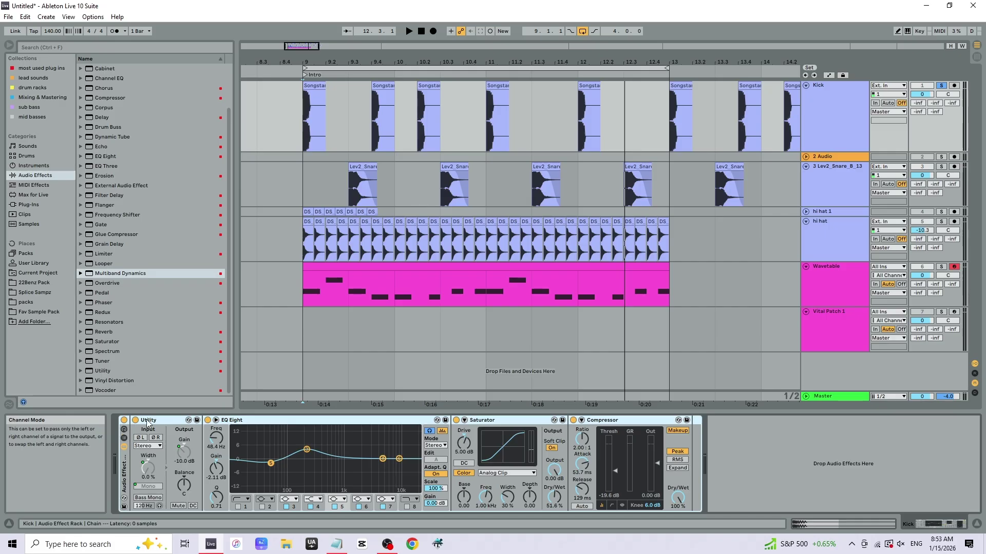
click(123, 441)
click(122, 447)
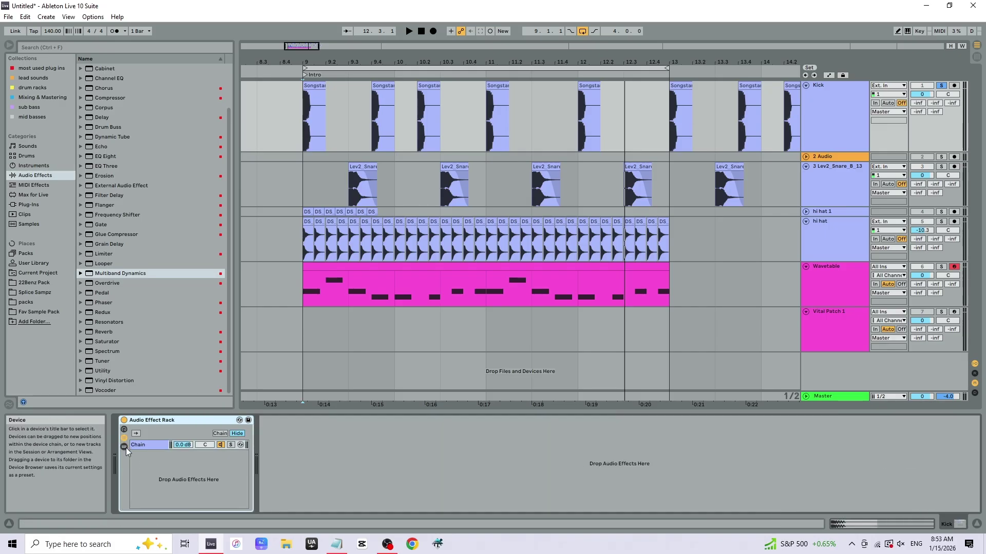
click(124, 438)
click(124, 430)
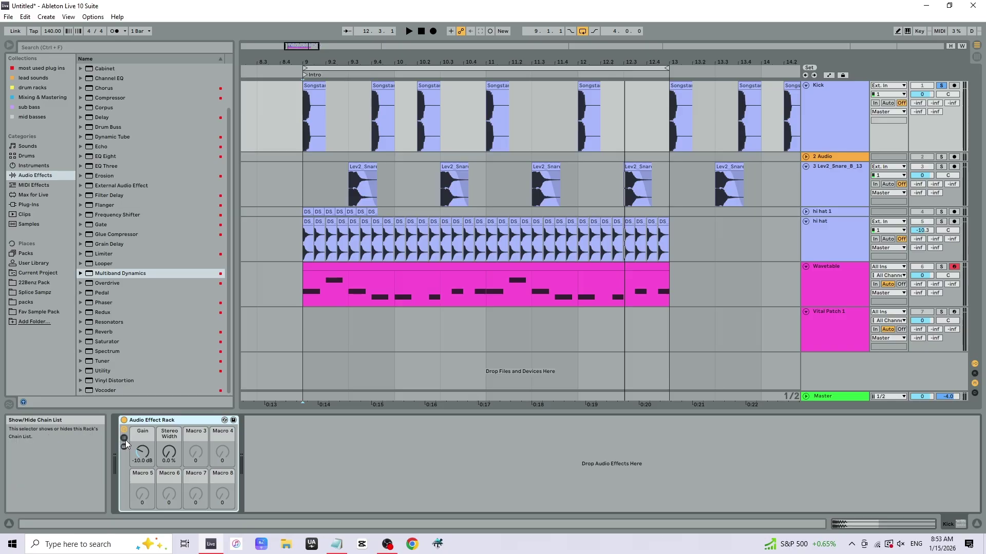
Color the Gain macro pink and the Stereo Width macro green
right_click(146, 433)
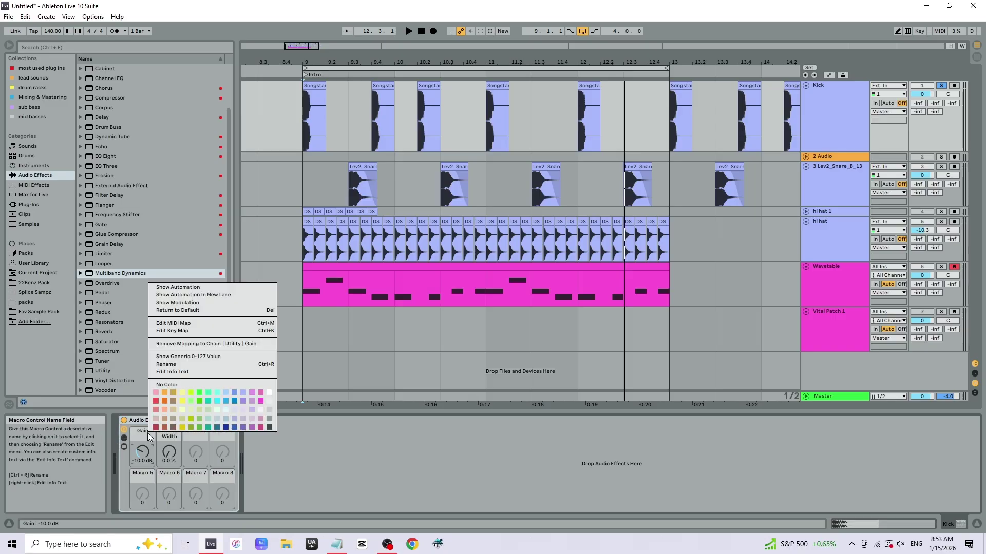
click(159, 403)
right_click(165, 440)
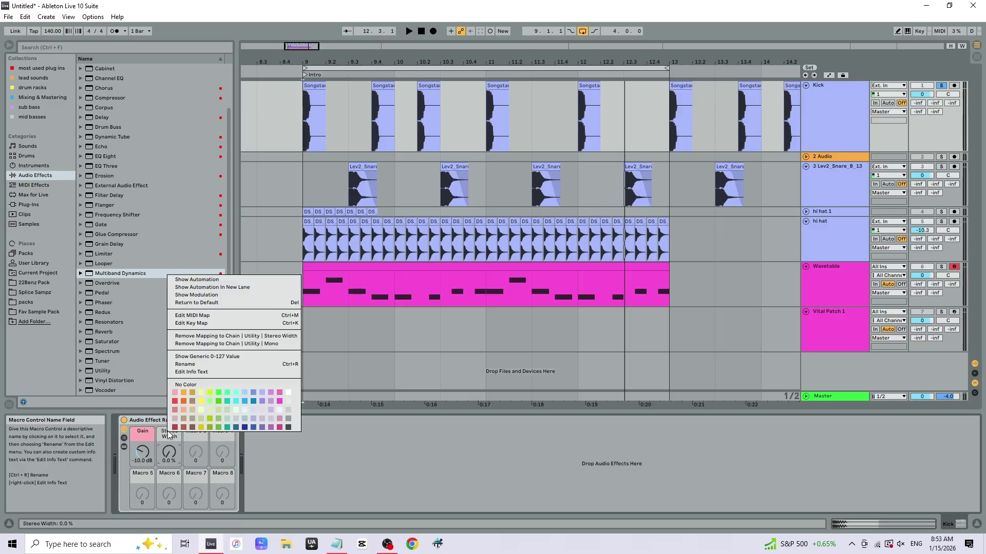
click(222, 392)
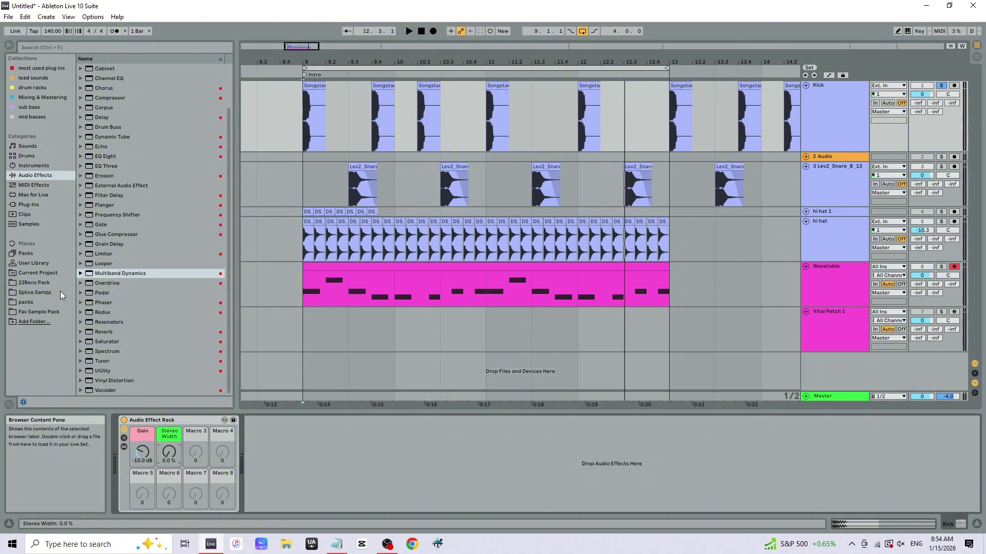
Save the rack to the User Library as "SuperCool audio effect 1"
click(233, 420)
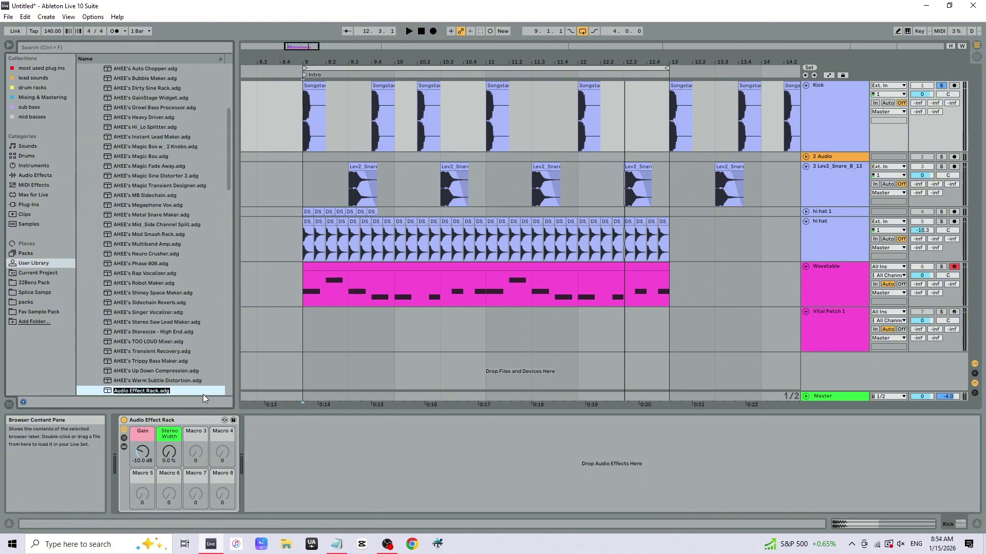
scroll(135, 326, down, 1)
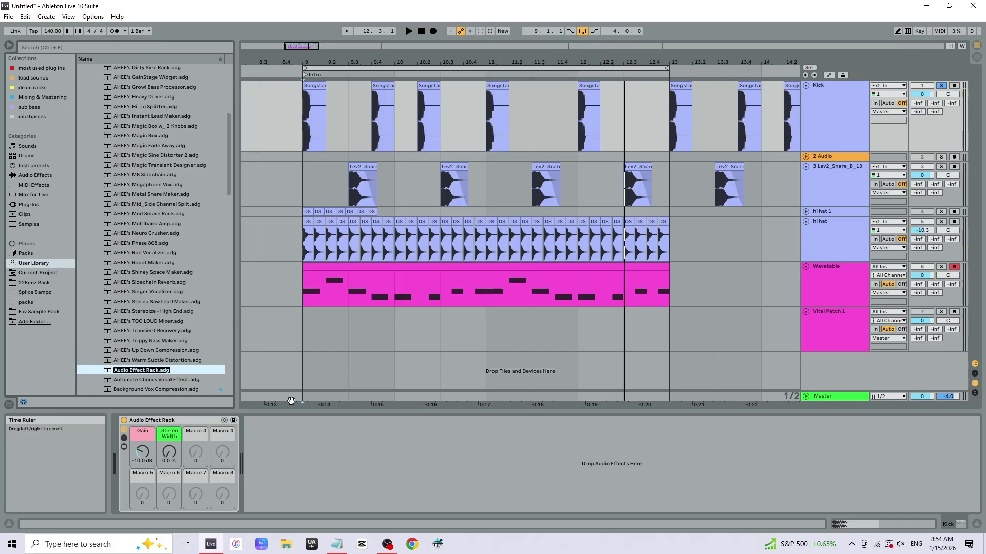
text(SuperCool audio effect 1)
key(Return)
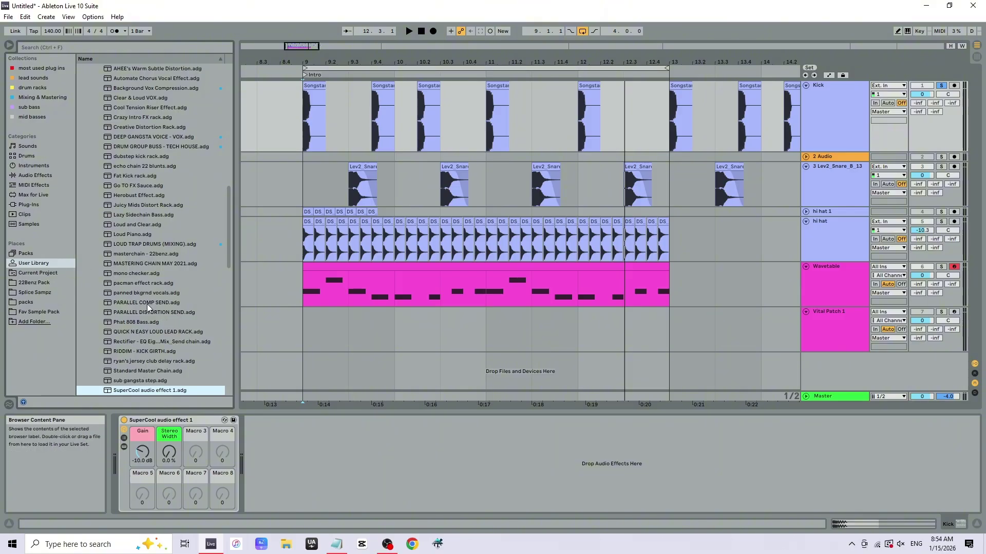
Search the browser for "supercool" and load the saved SuperCool audio effect 1 rack as a second instance on the Kick track
key(ctrl+f)
text(s)
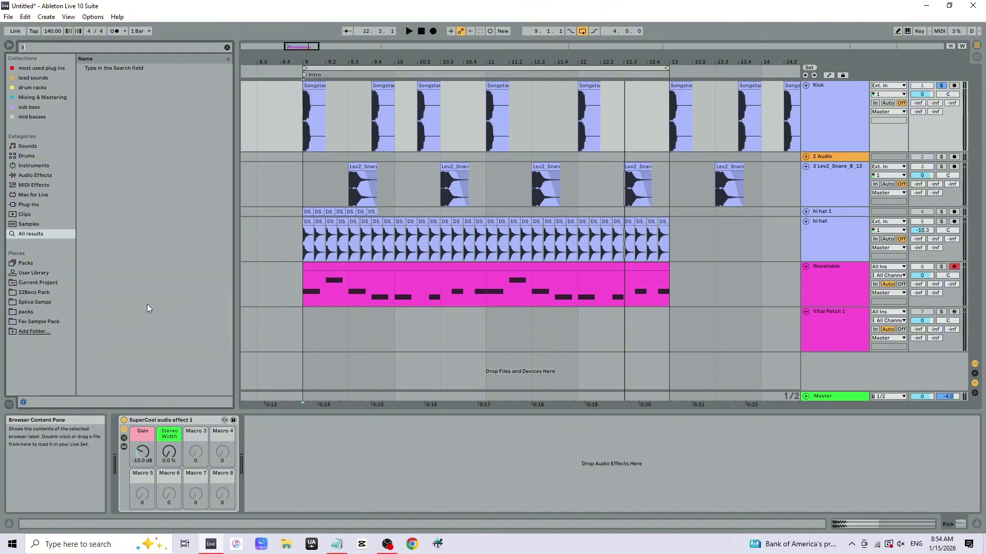
text(upercool)
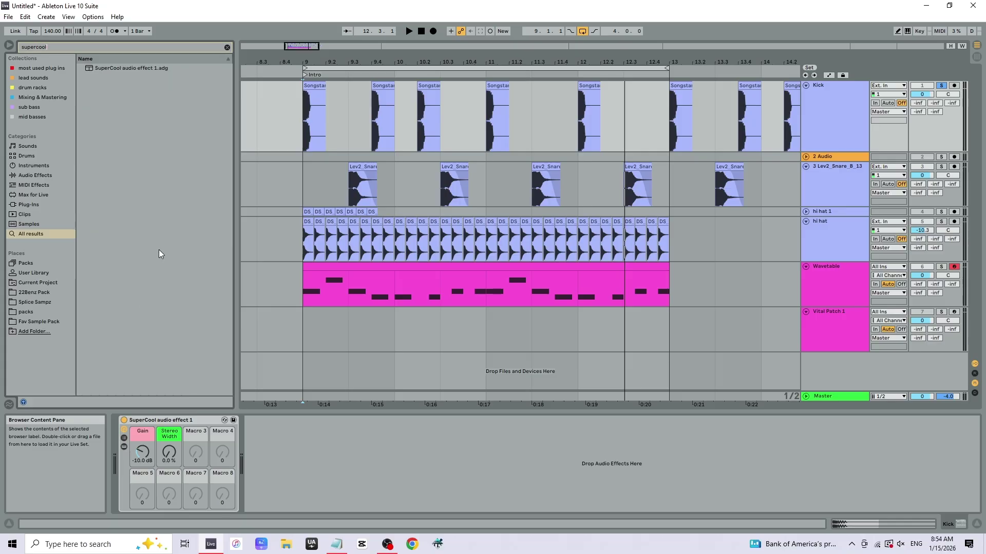
double_click(142, 68)
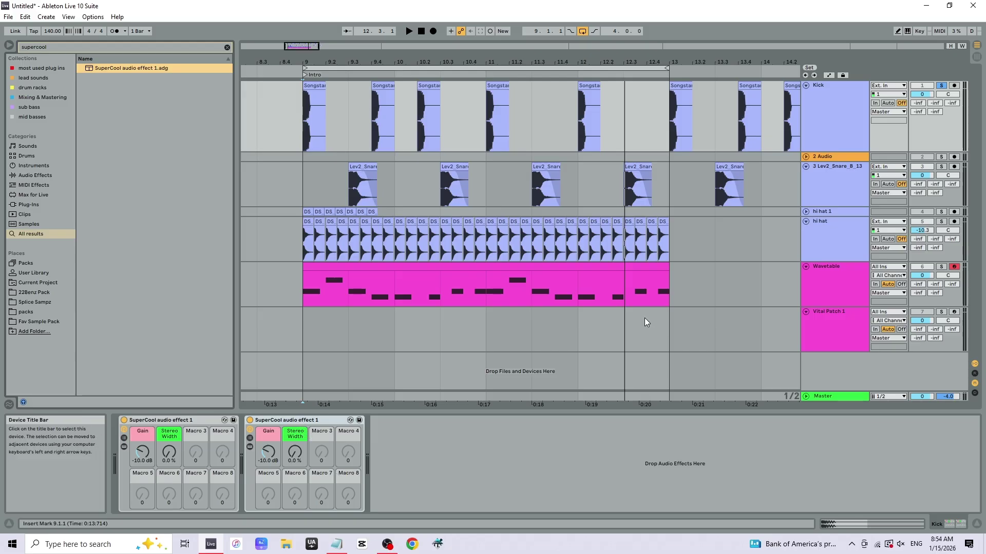
drag(629, 62, 630, 48)
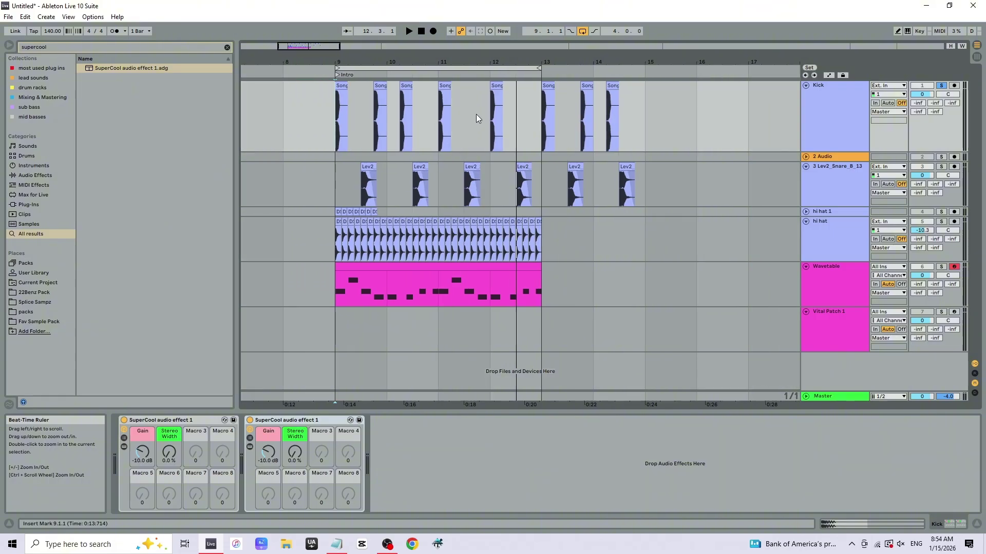